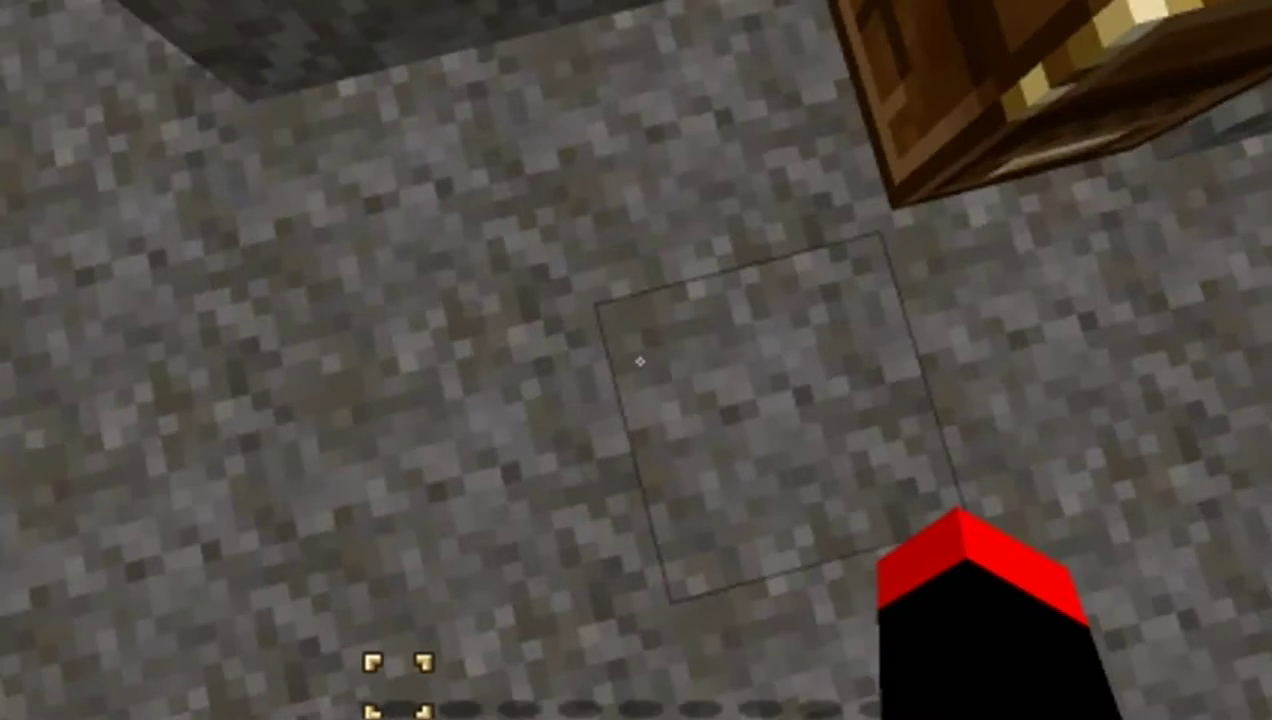
click(640, 361)
click(640, 361)
key(w)
click(640, 361)
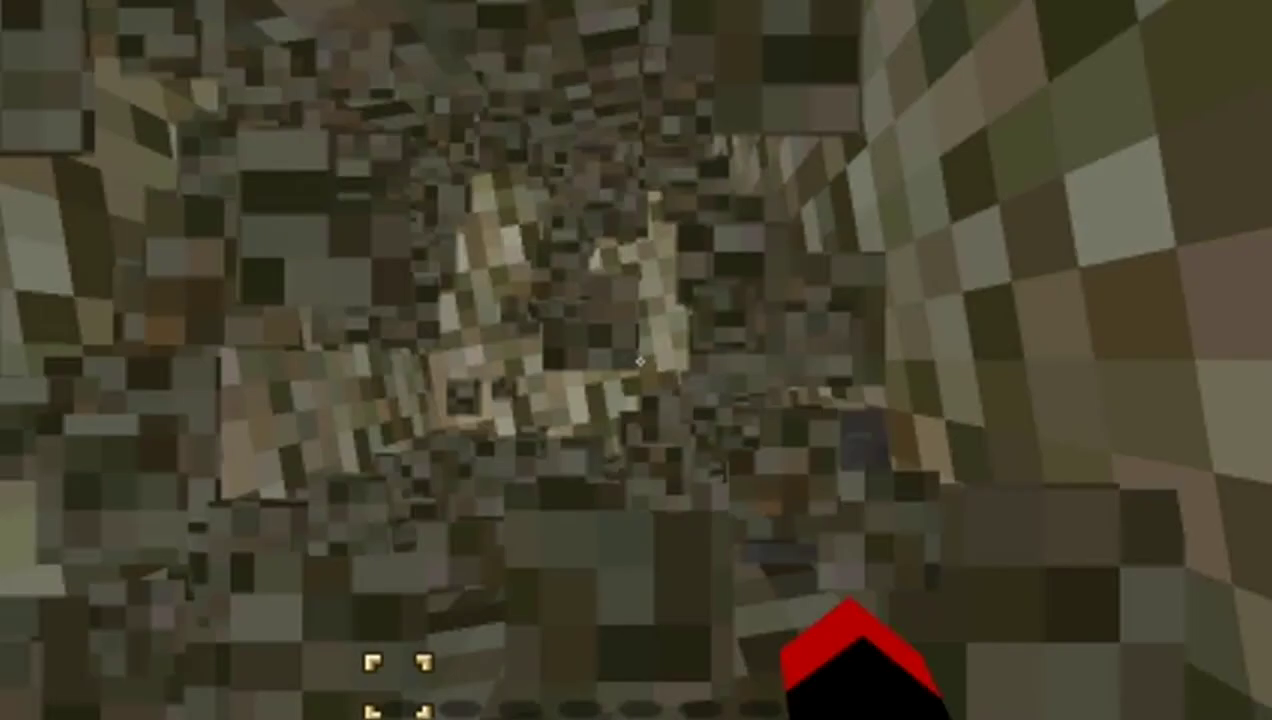
key(w)
click(640, 361)
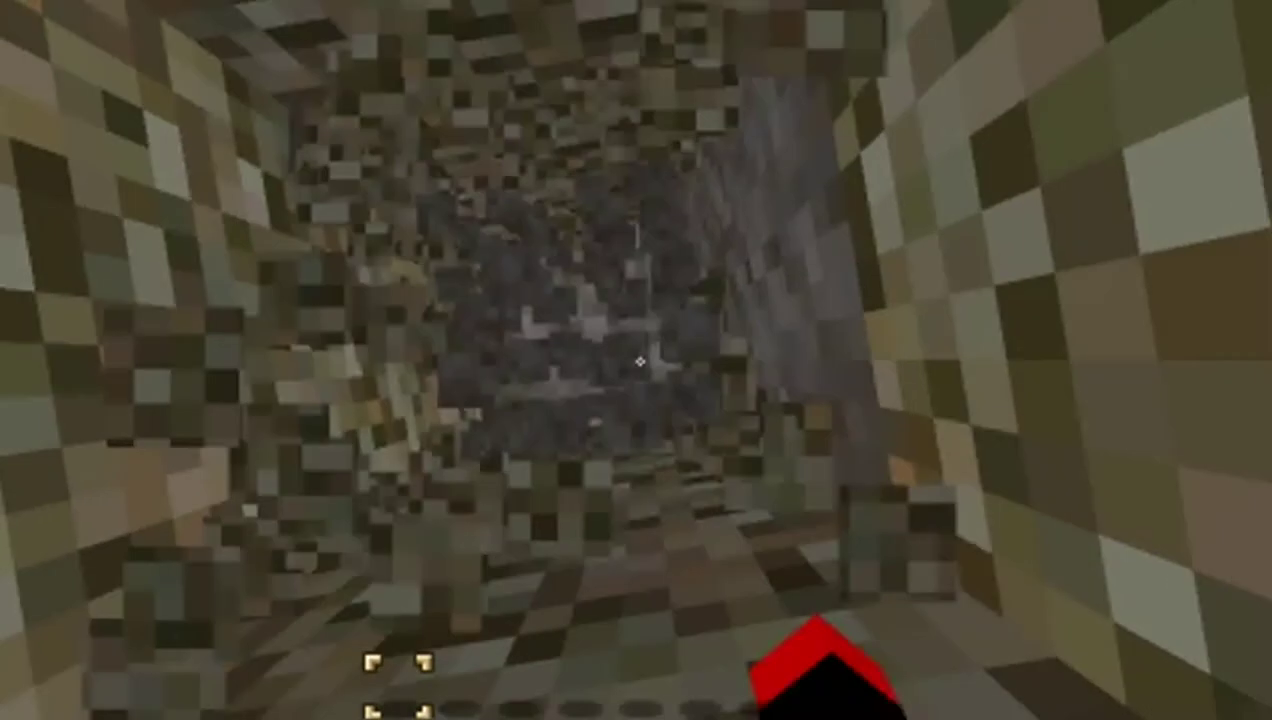
key(w)
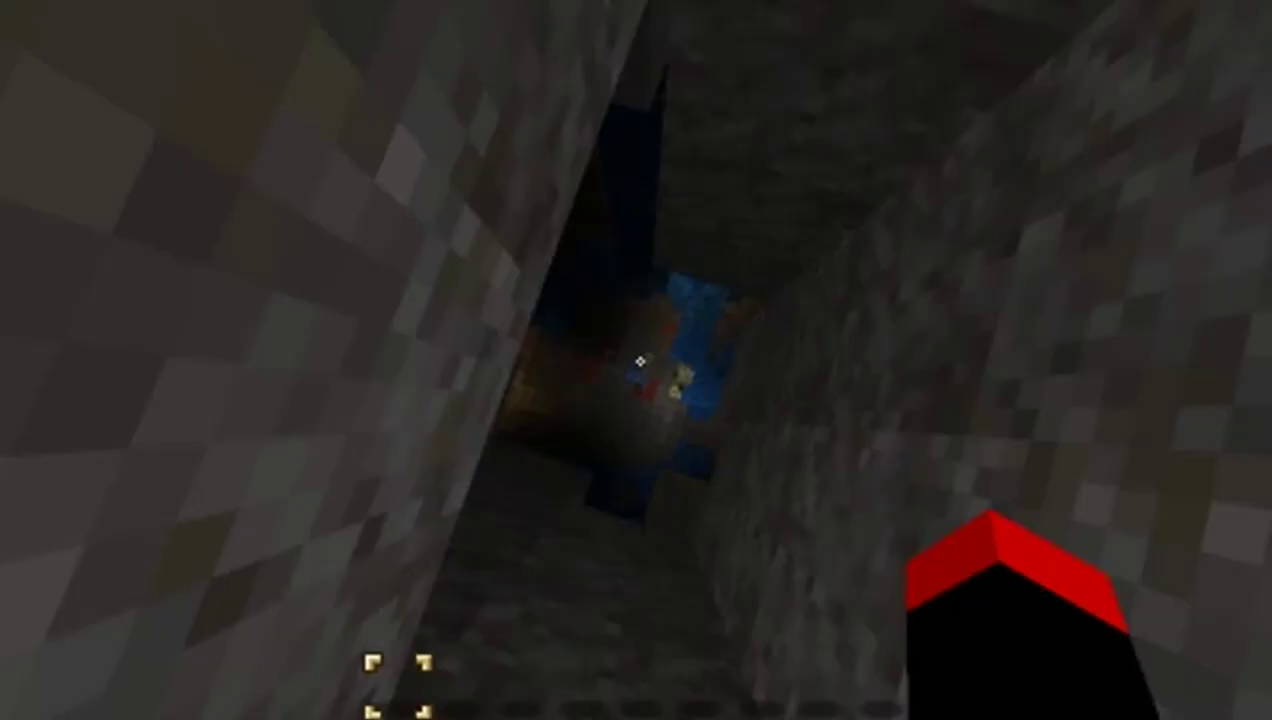
key(w)
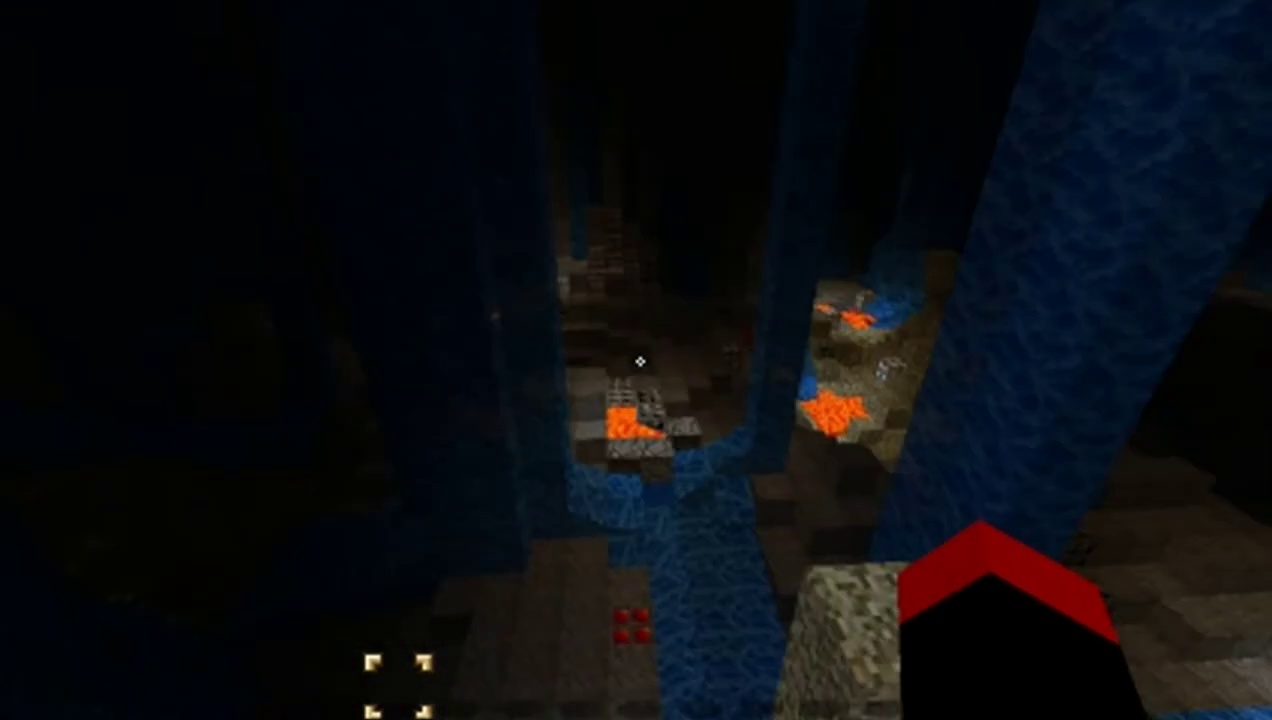
key(w)
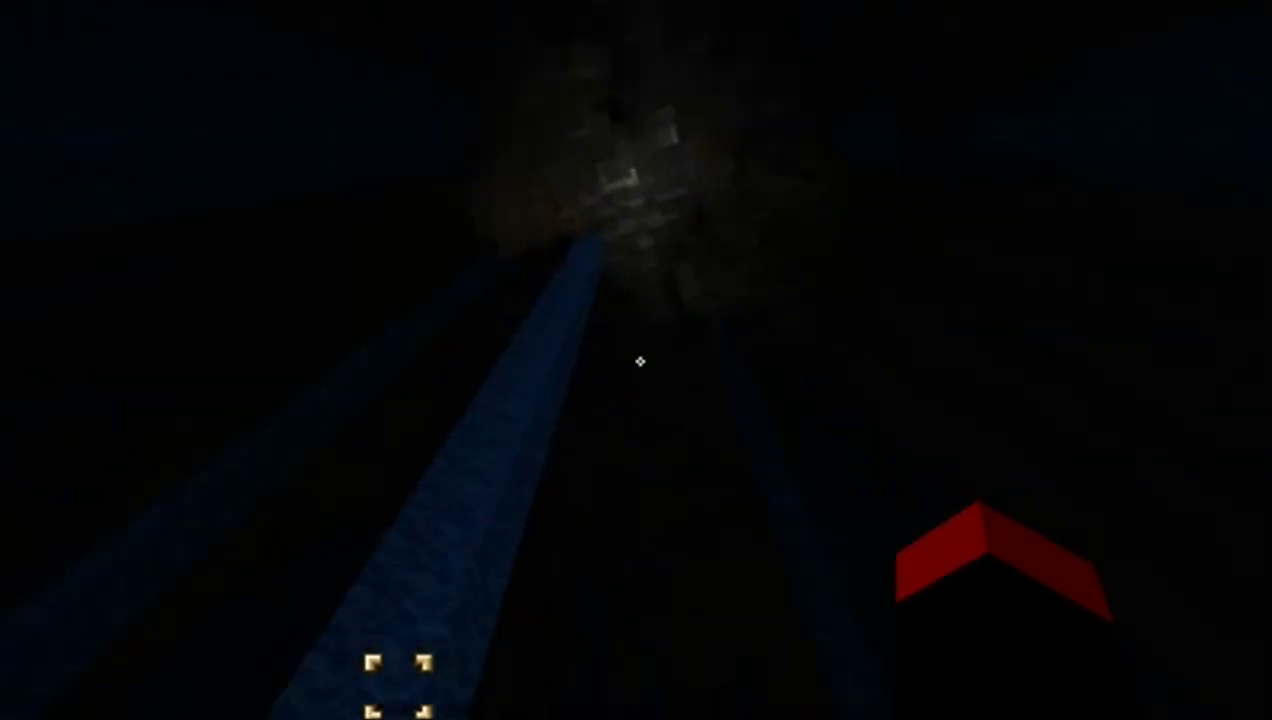
key(w)
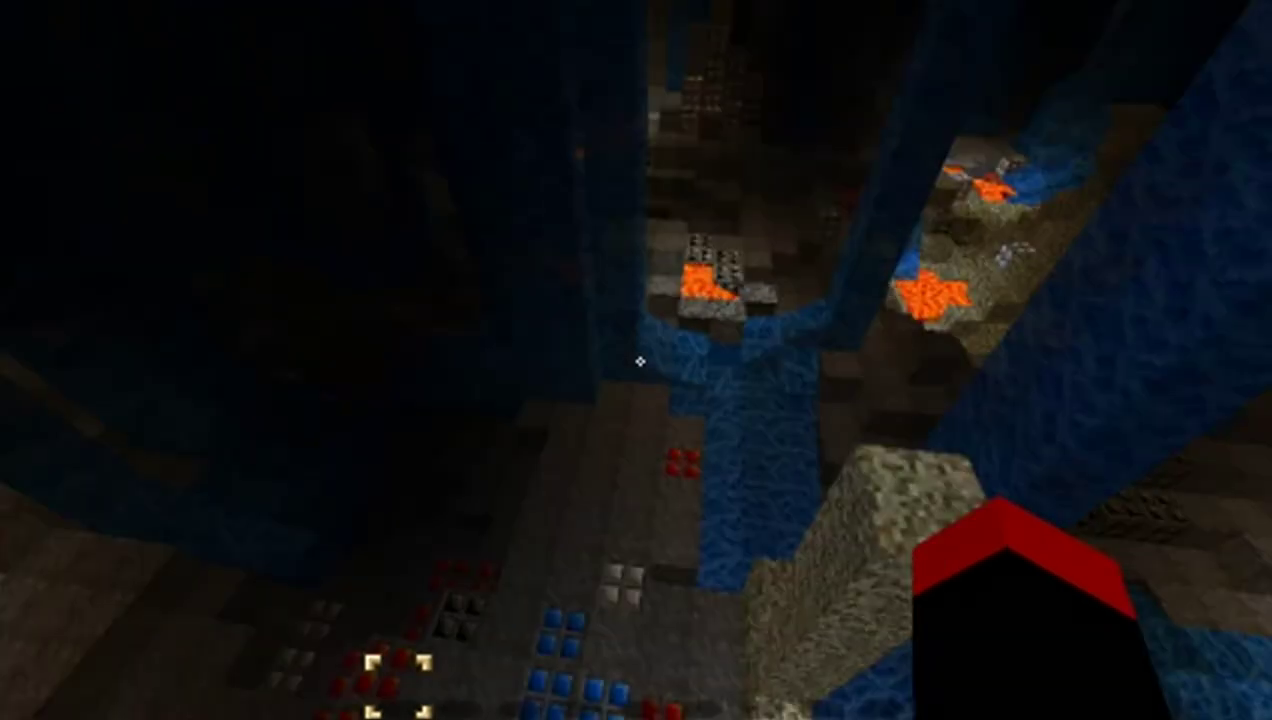
key(w)
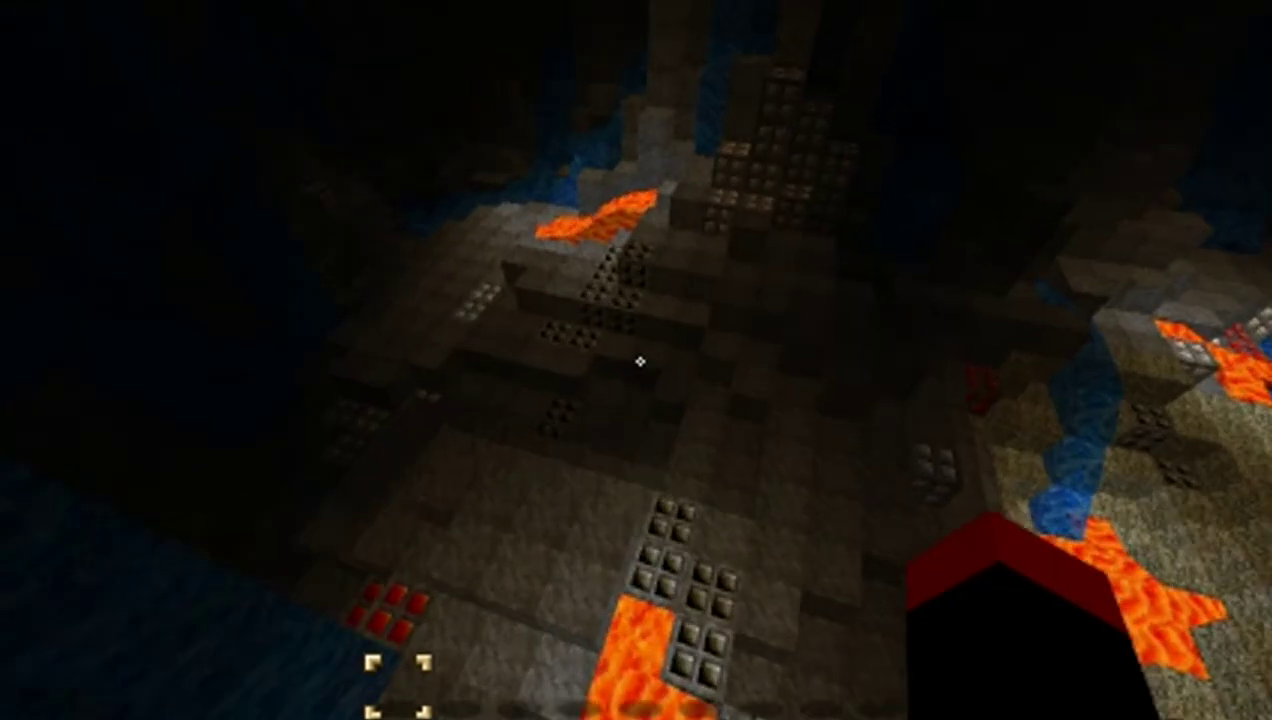
key(w)
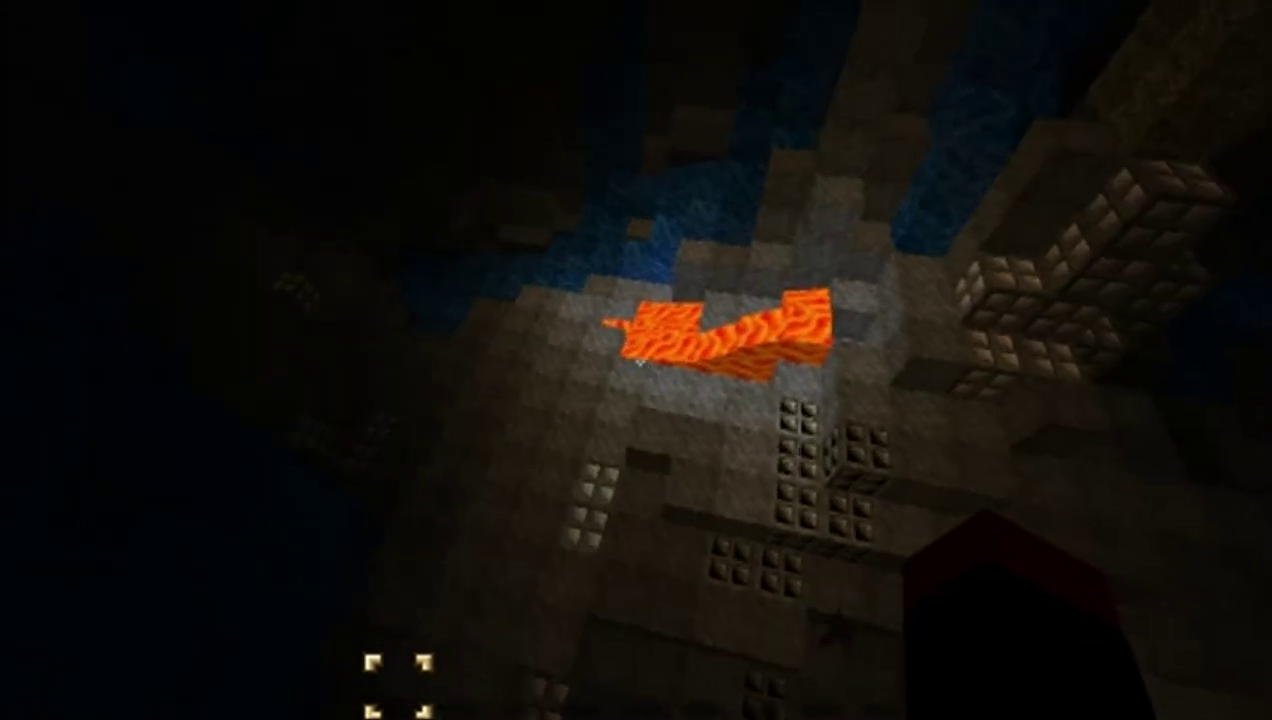
key(w)
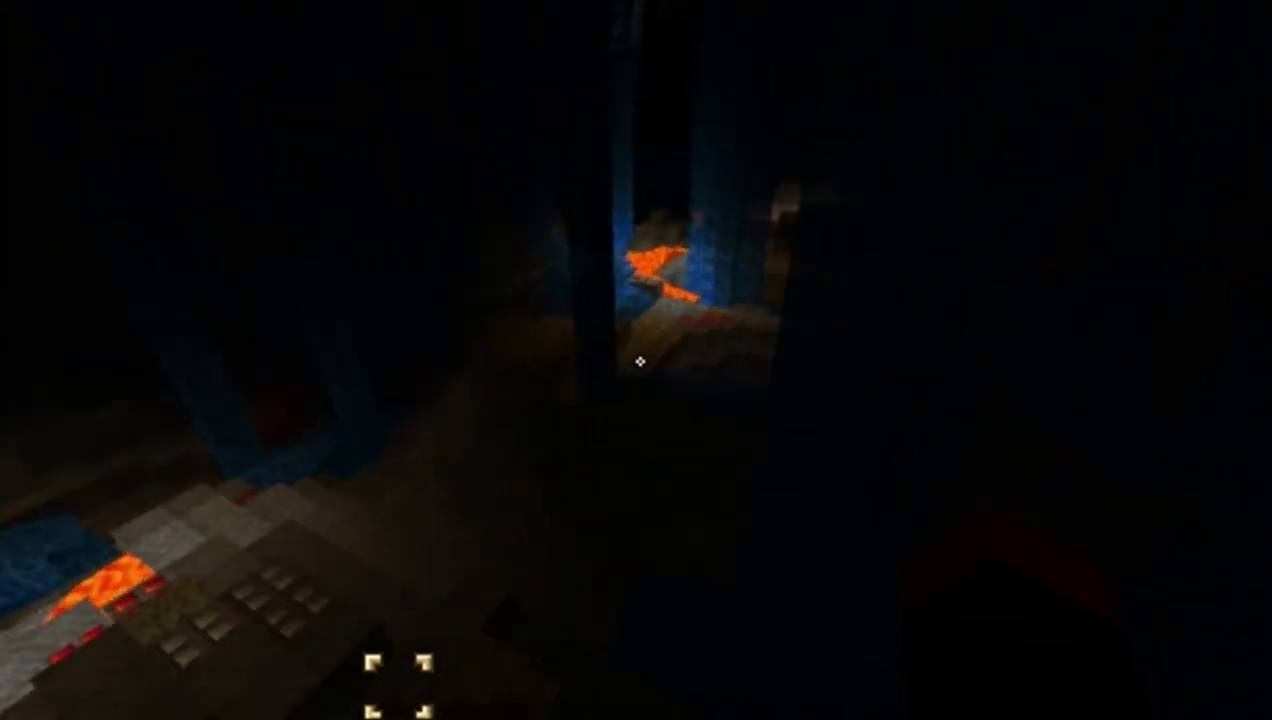
key(w)
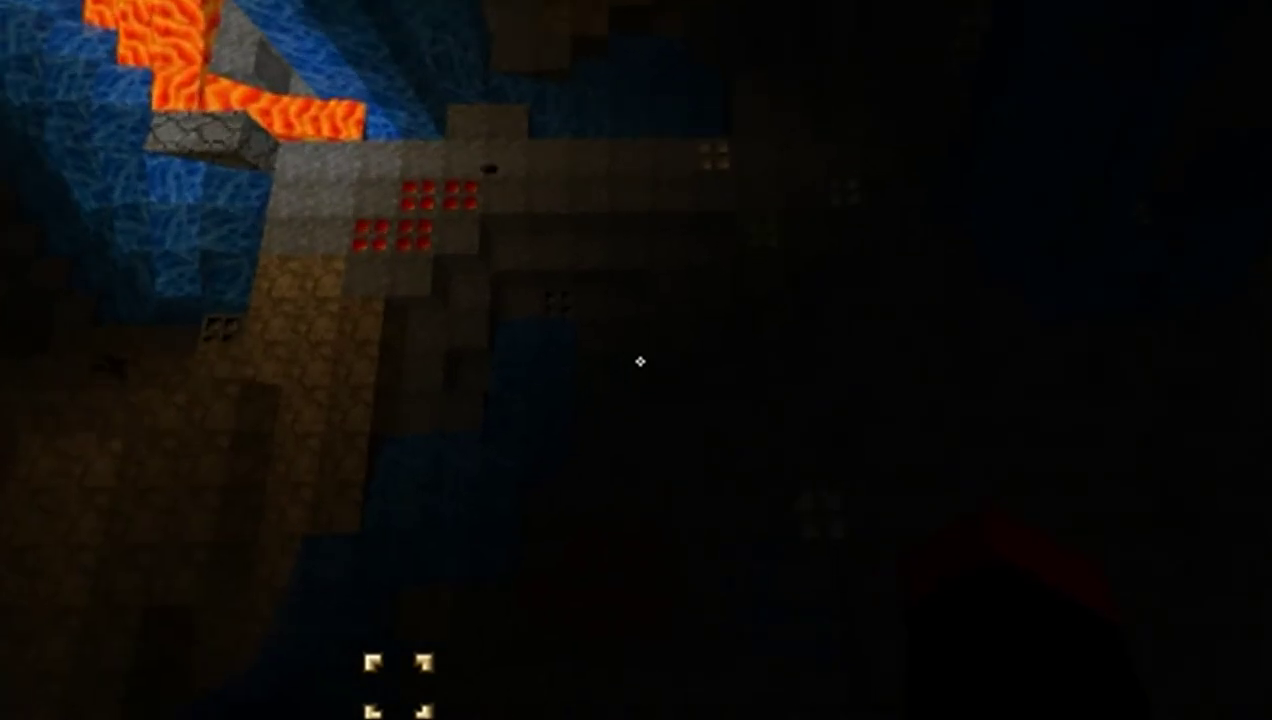
key(w)
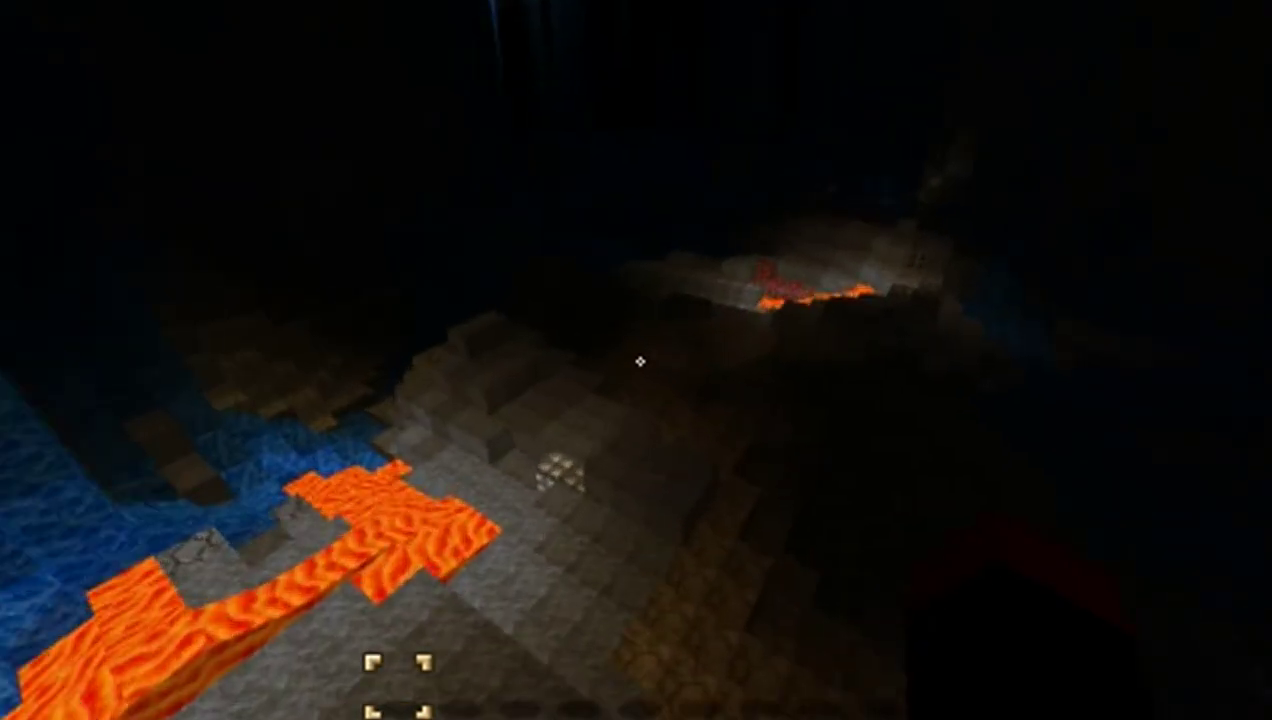
key(w)
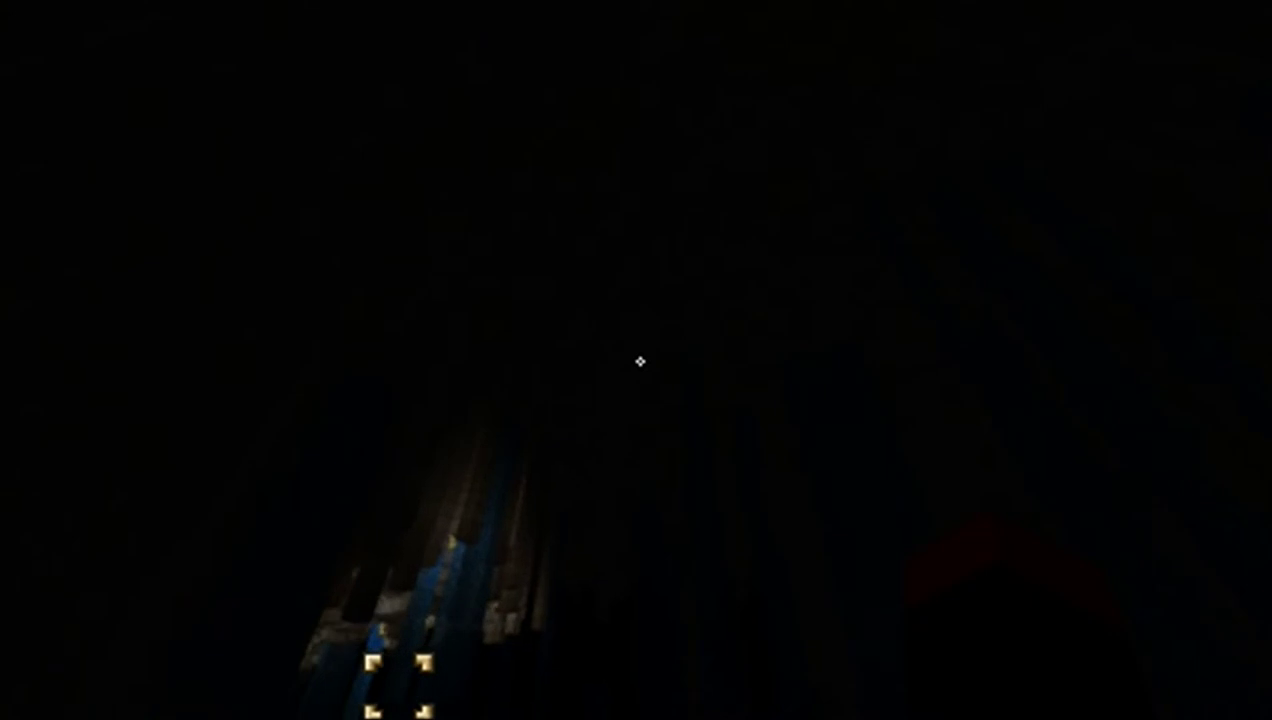
key(space)
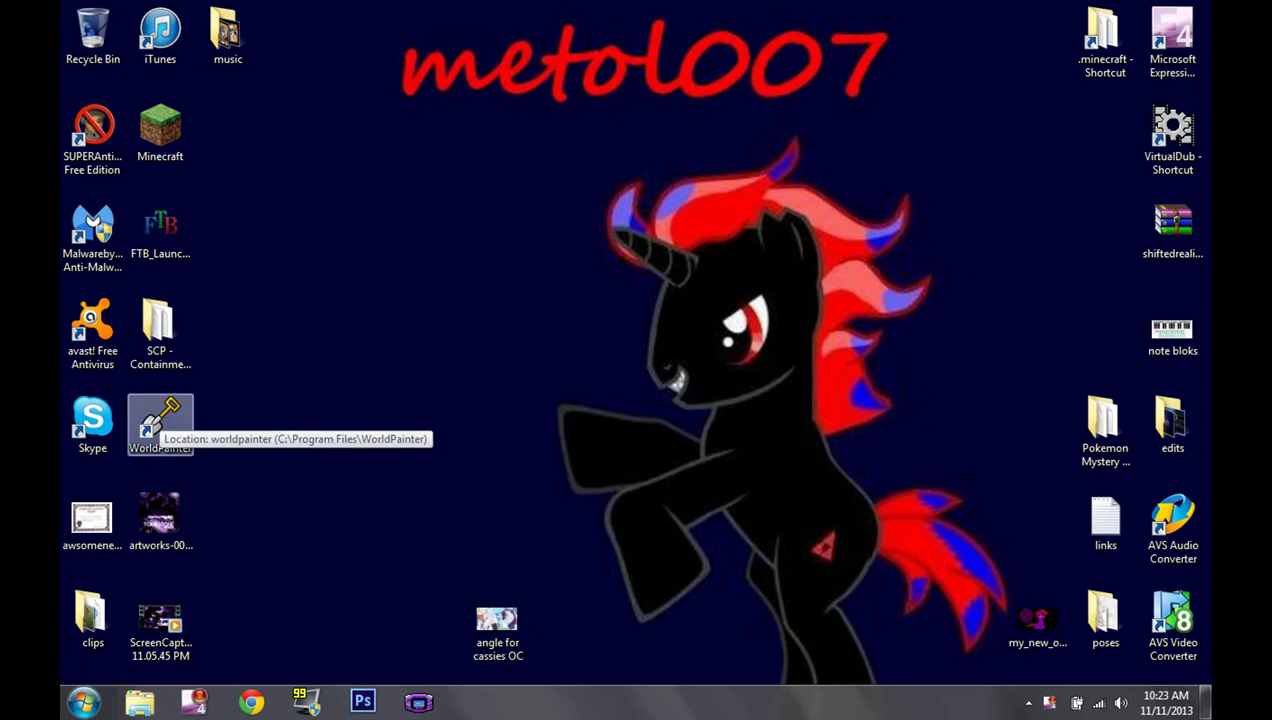
Open WorldPainter from the desktop, download its 1.6.6 update and run the update installer.
double_click(159, 414)
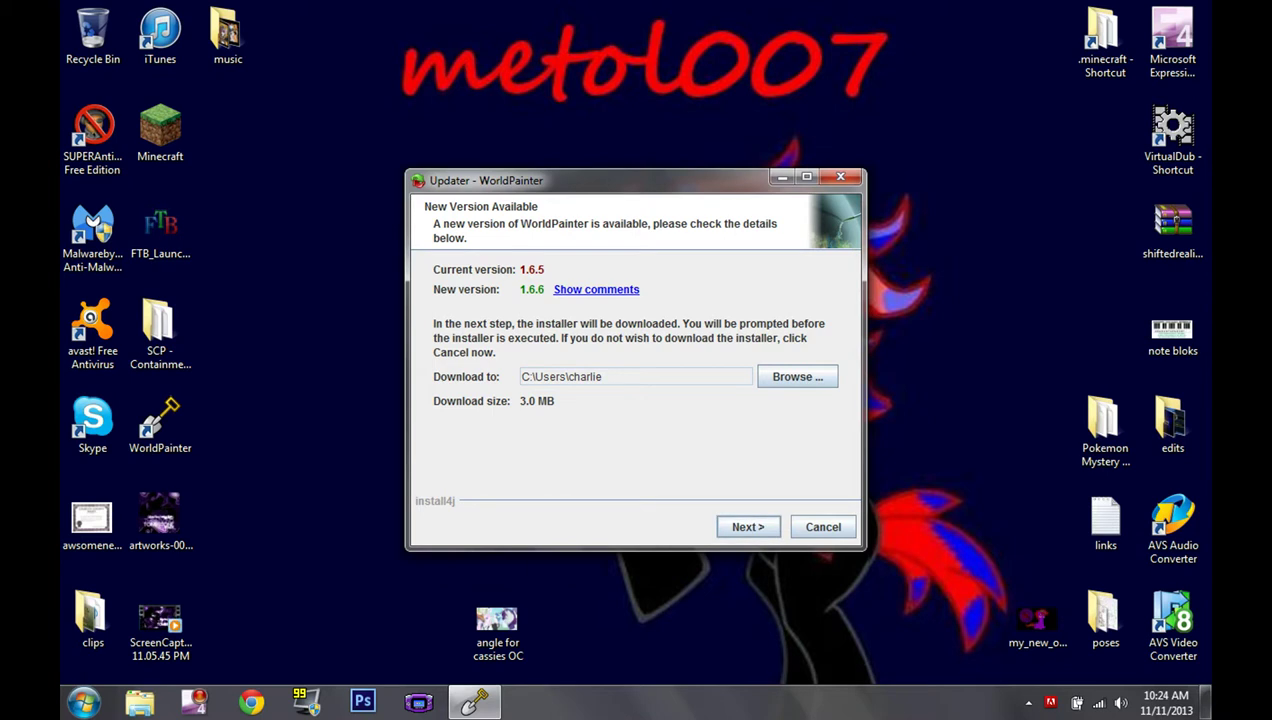
key(Return)
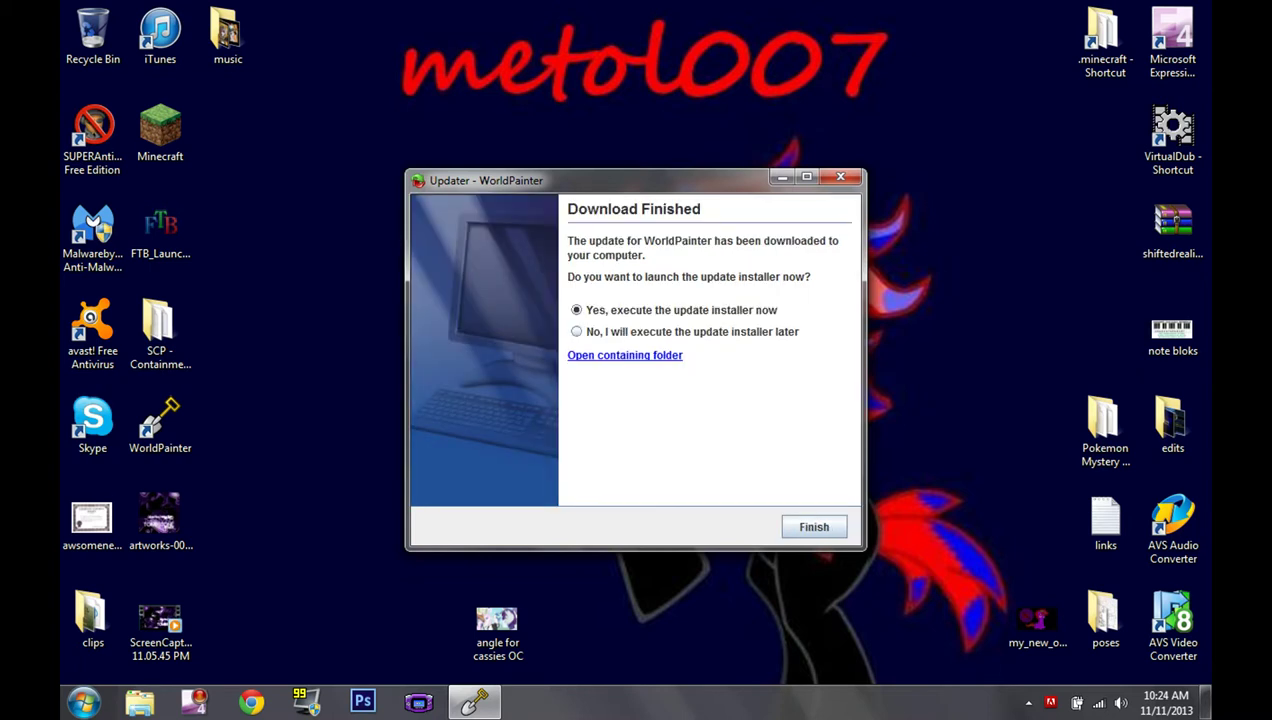
click(814, 527)
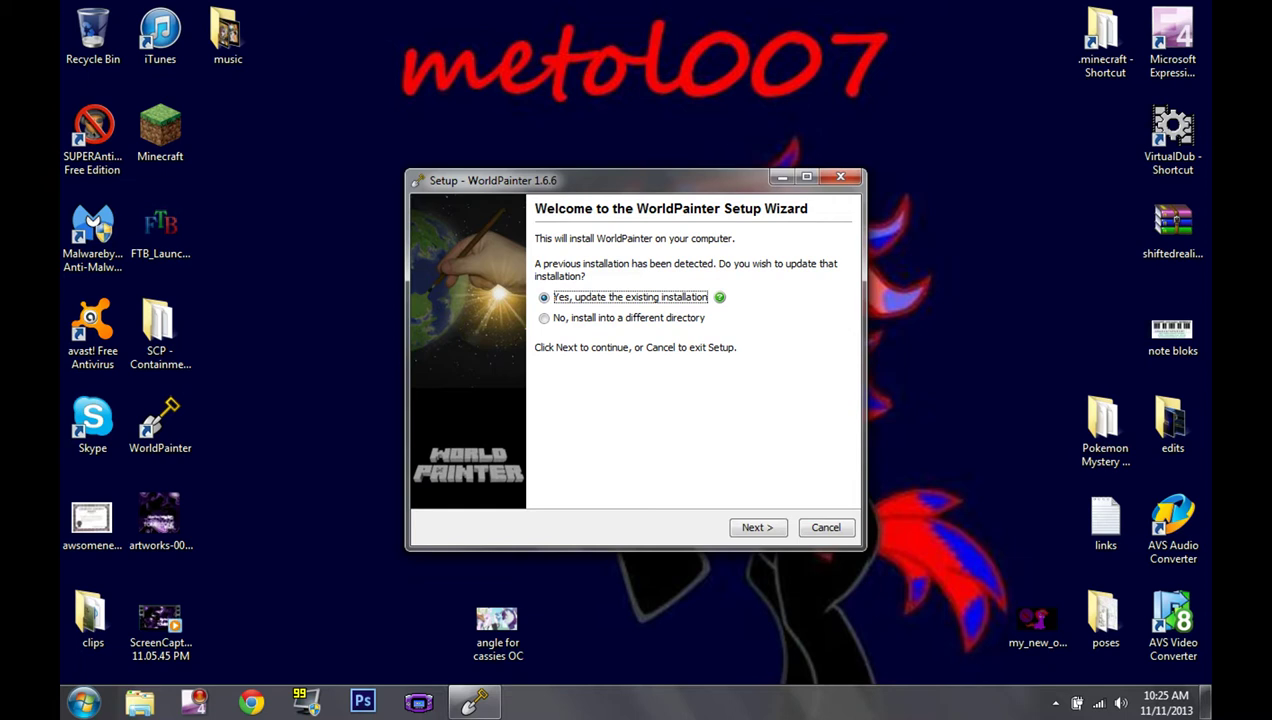
click(1055, 703)
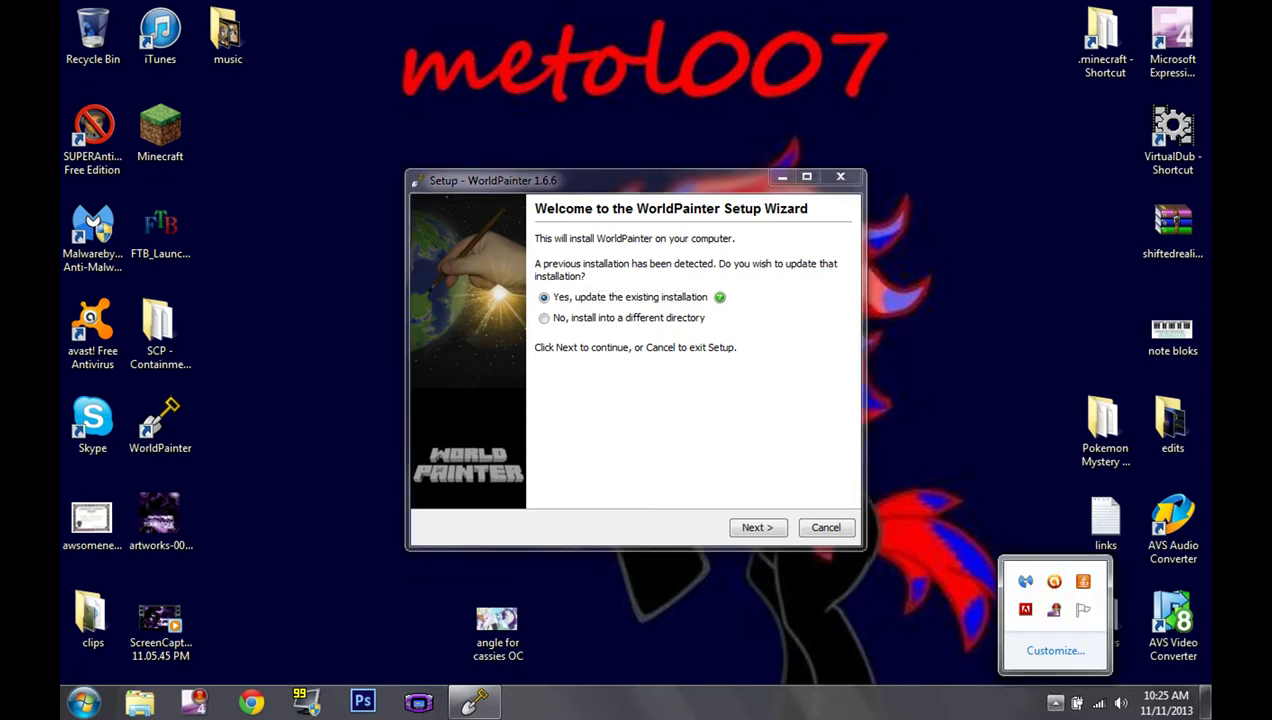
right_click(1054, 609)
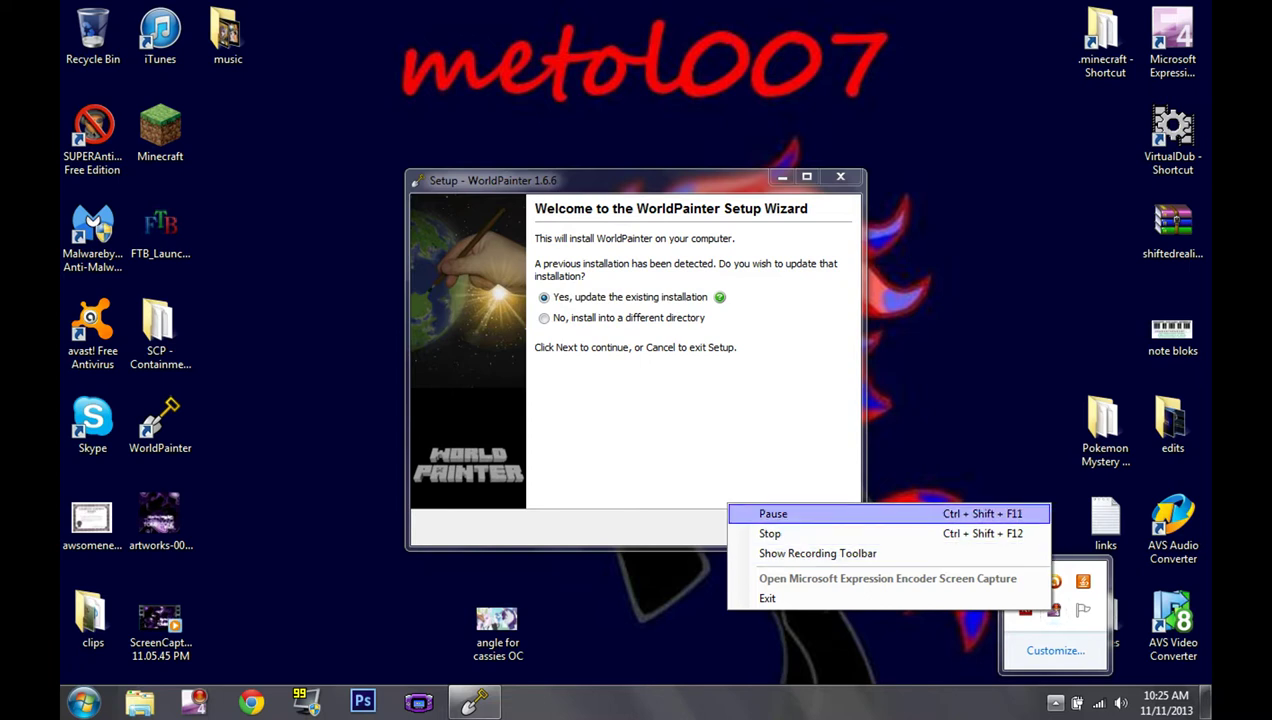
key(Return)
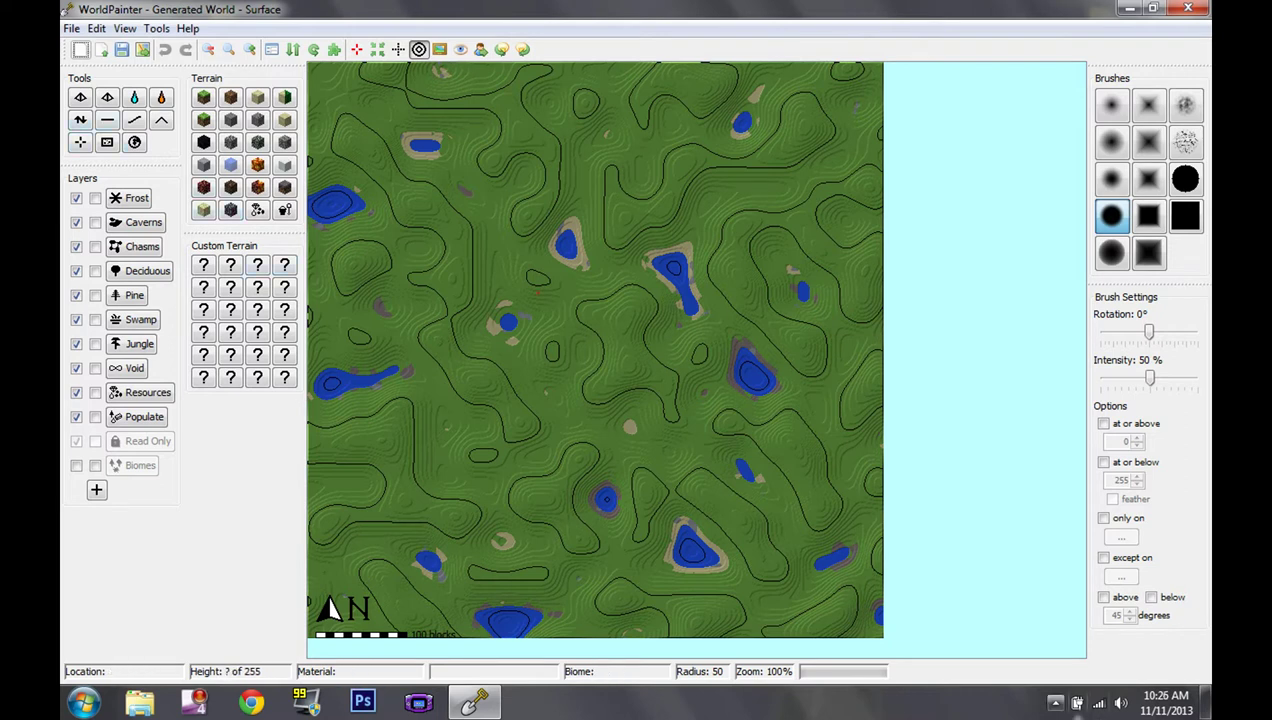
click(1055, 703)
right_click(1055, 610)
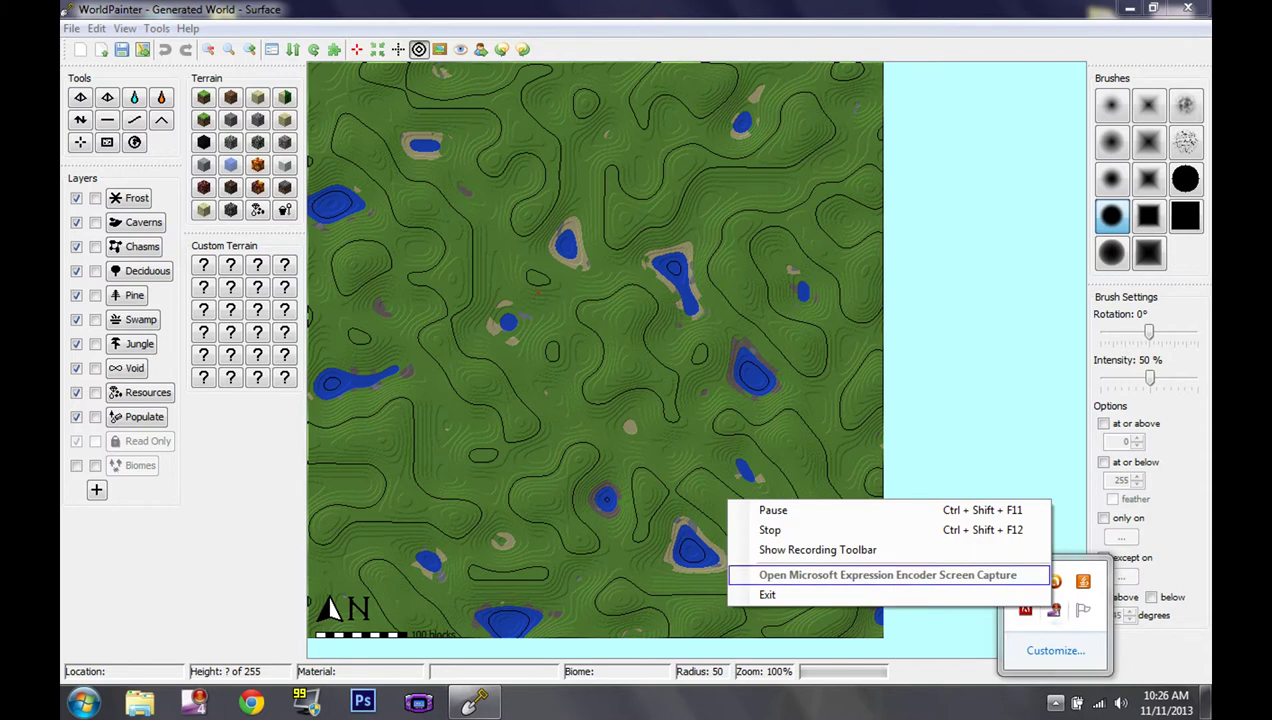
click(884, 528)
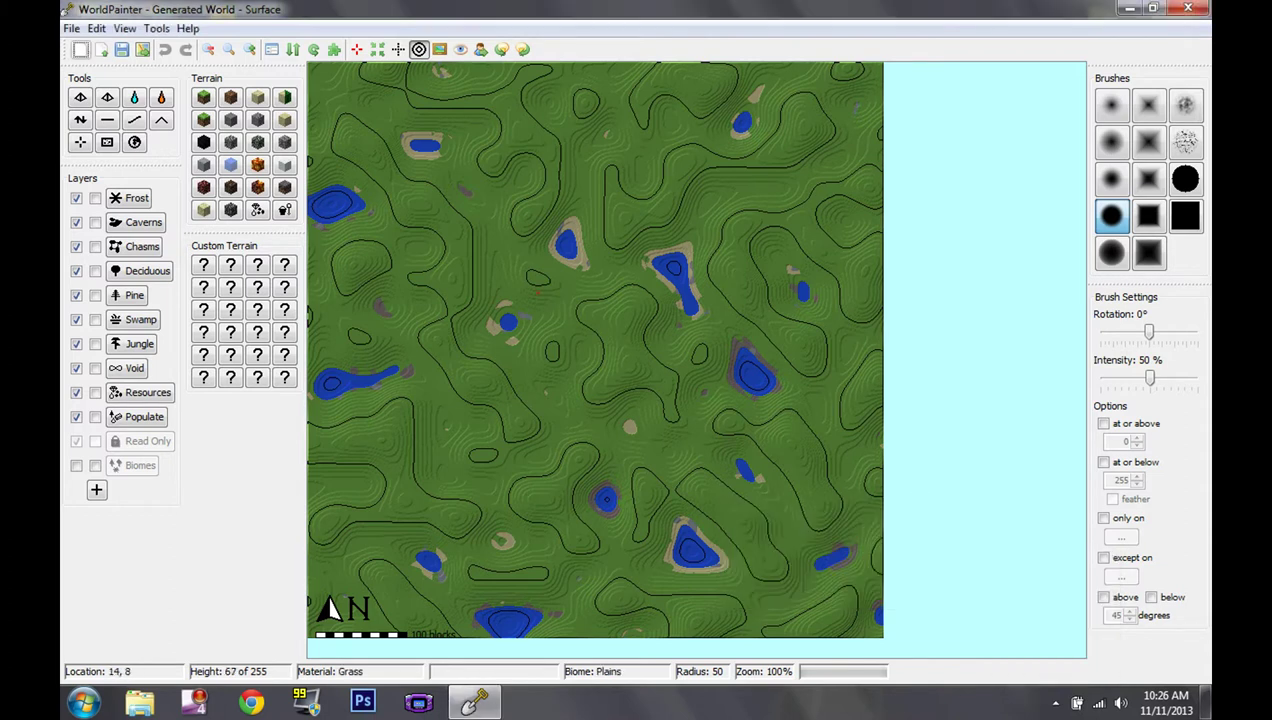
Start a new world and set its dimensions to 256 x 256 blocks.
click(72, 28)
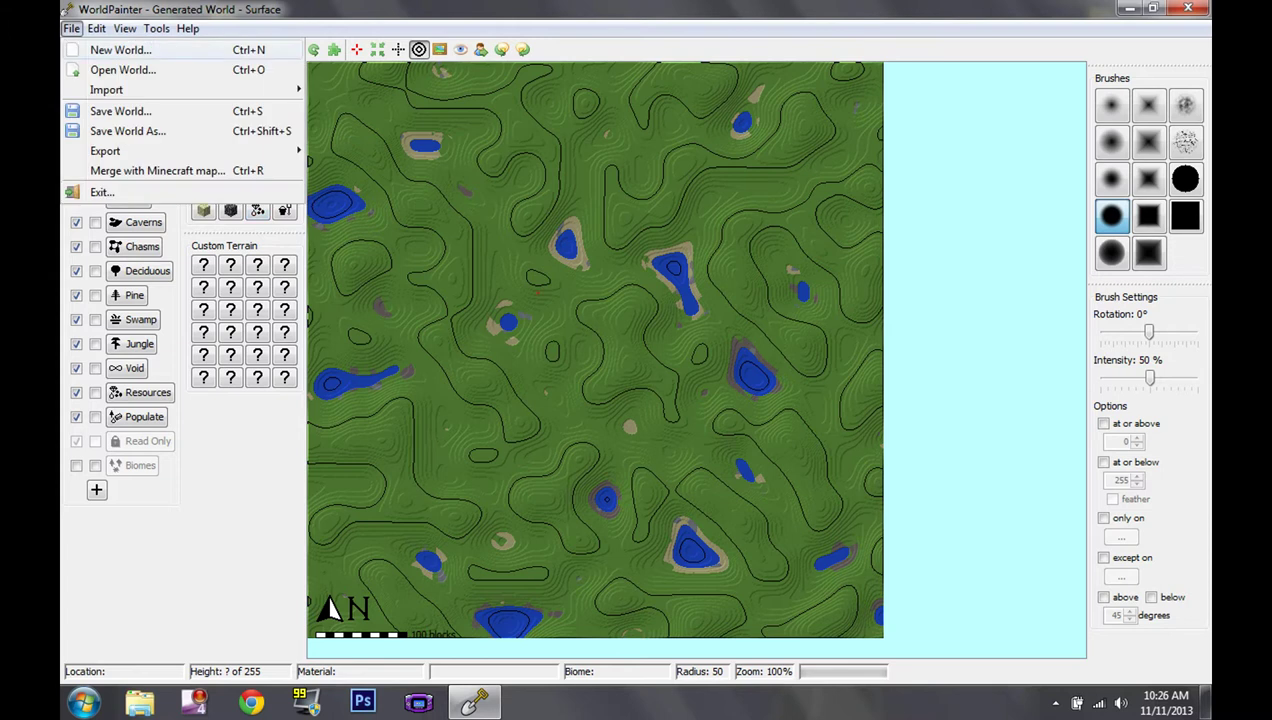
click(120, 50)
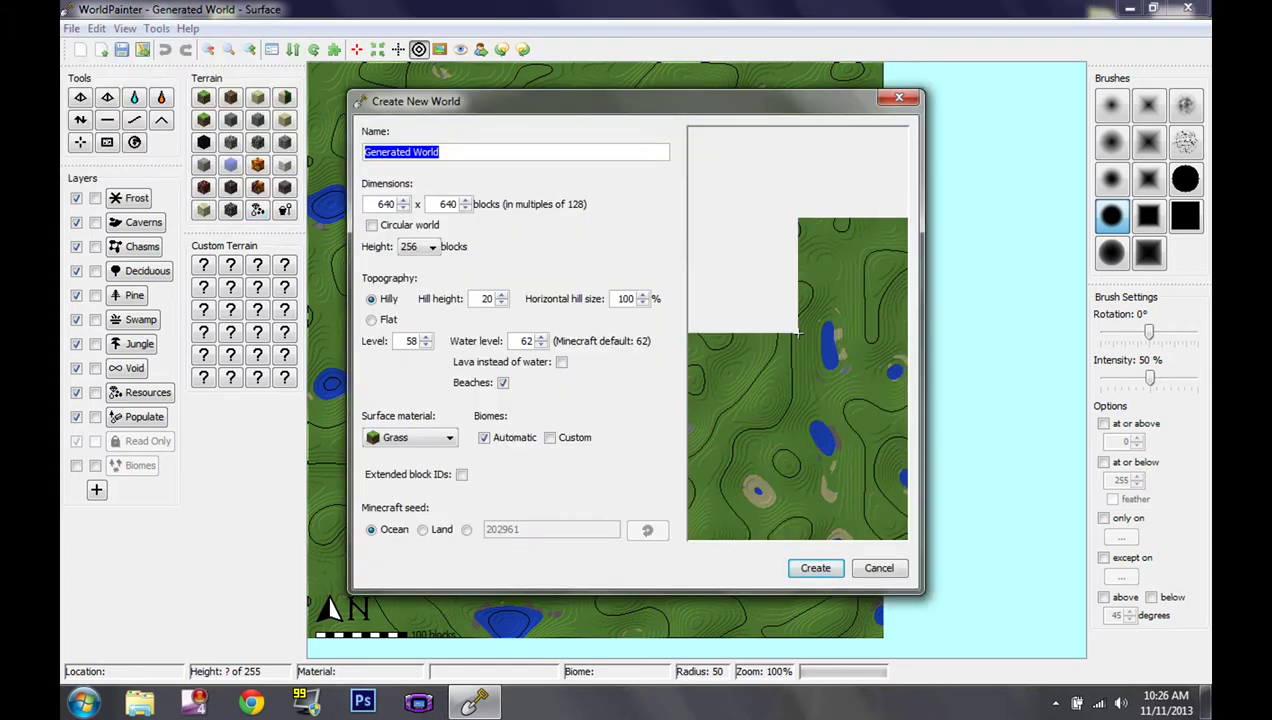
click(465, 208)
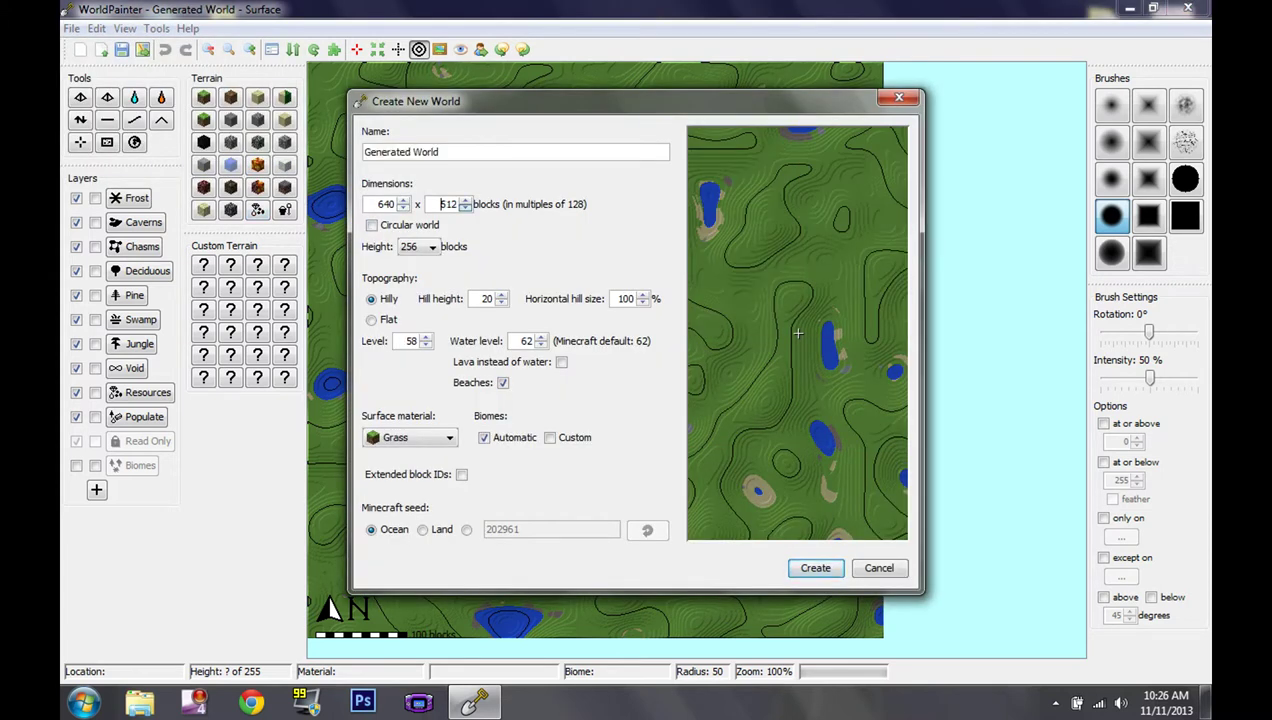
click(465, 208)
click(465, 208)
click(403, 208)
click(403, 208)
click(403, 208)
Review the available world heights and surface materials for the new world.
click(432, 247)
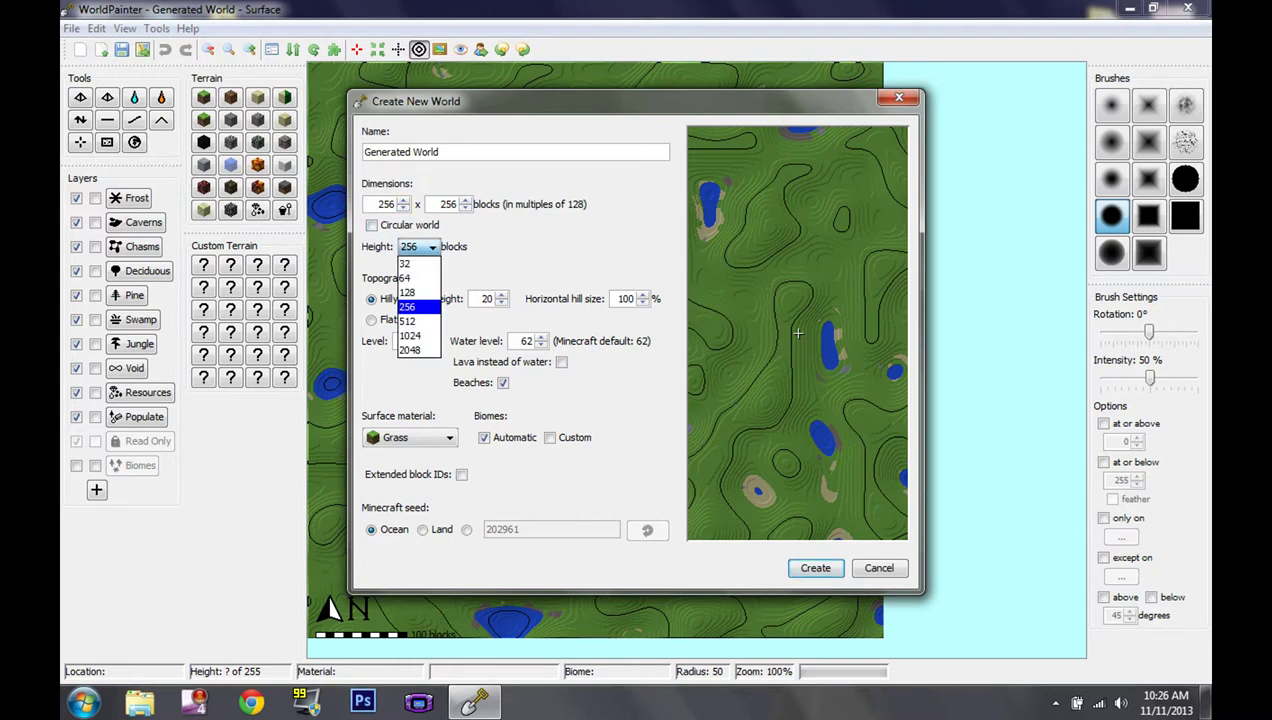
click(432, 247)
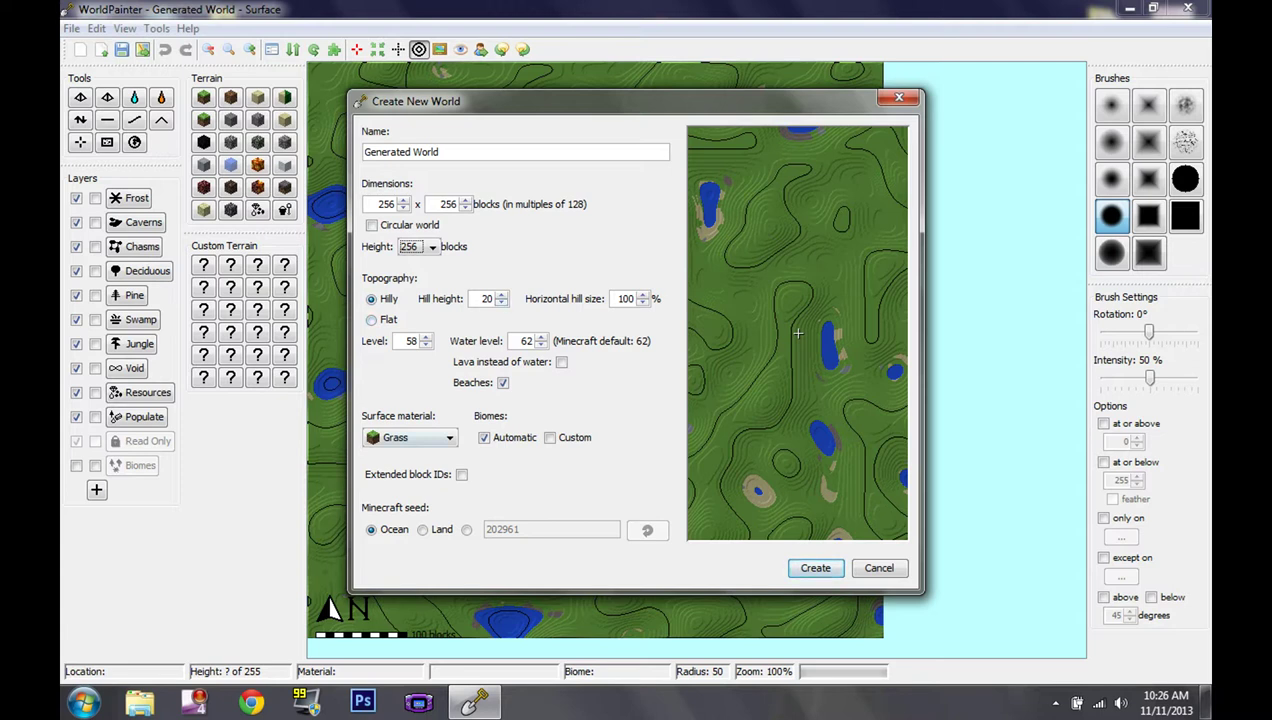
click(436, 438)
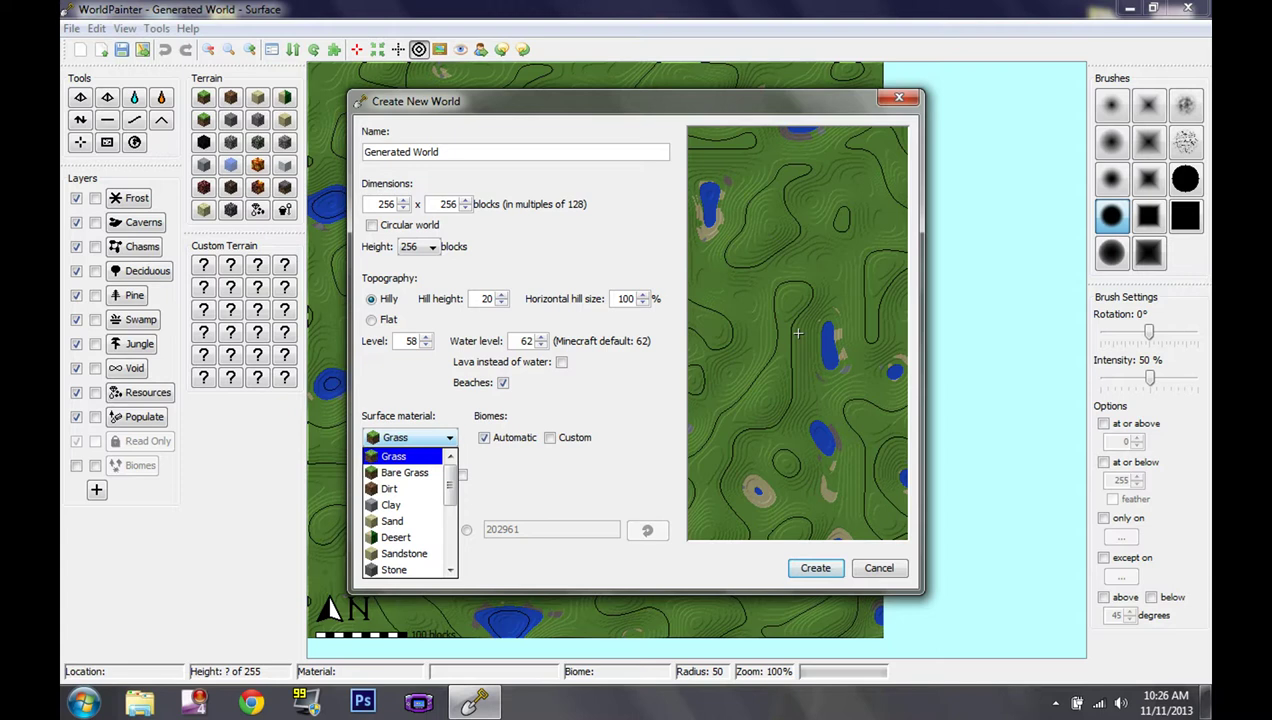
scroll(405, 512, down, 2)
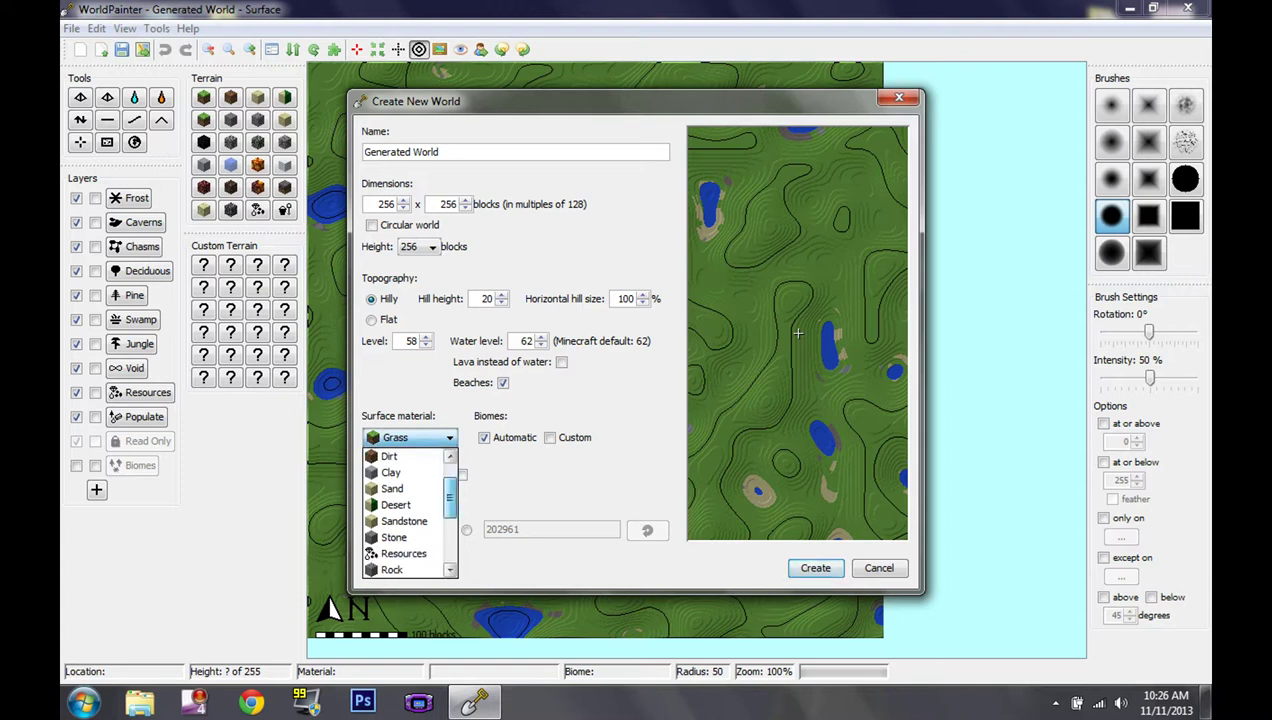
scroll(405, 512, down, 5)
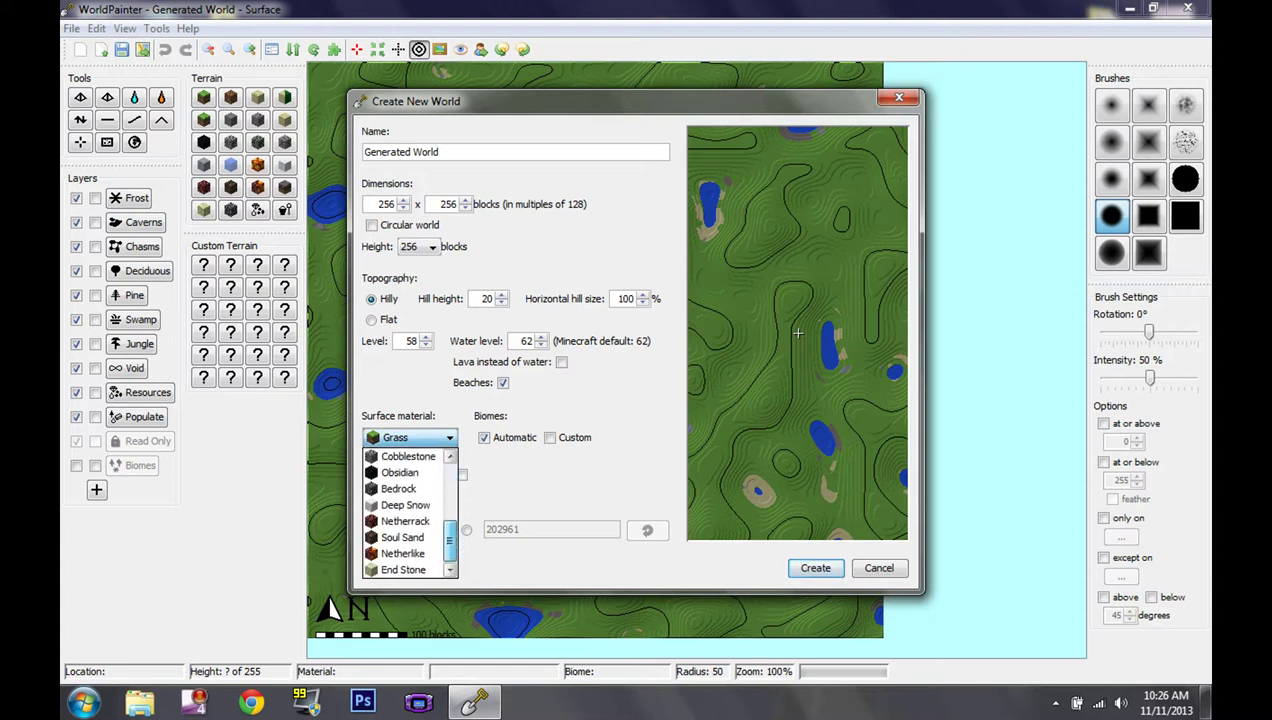
scroll(405, 512, up, 7)
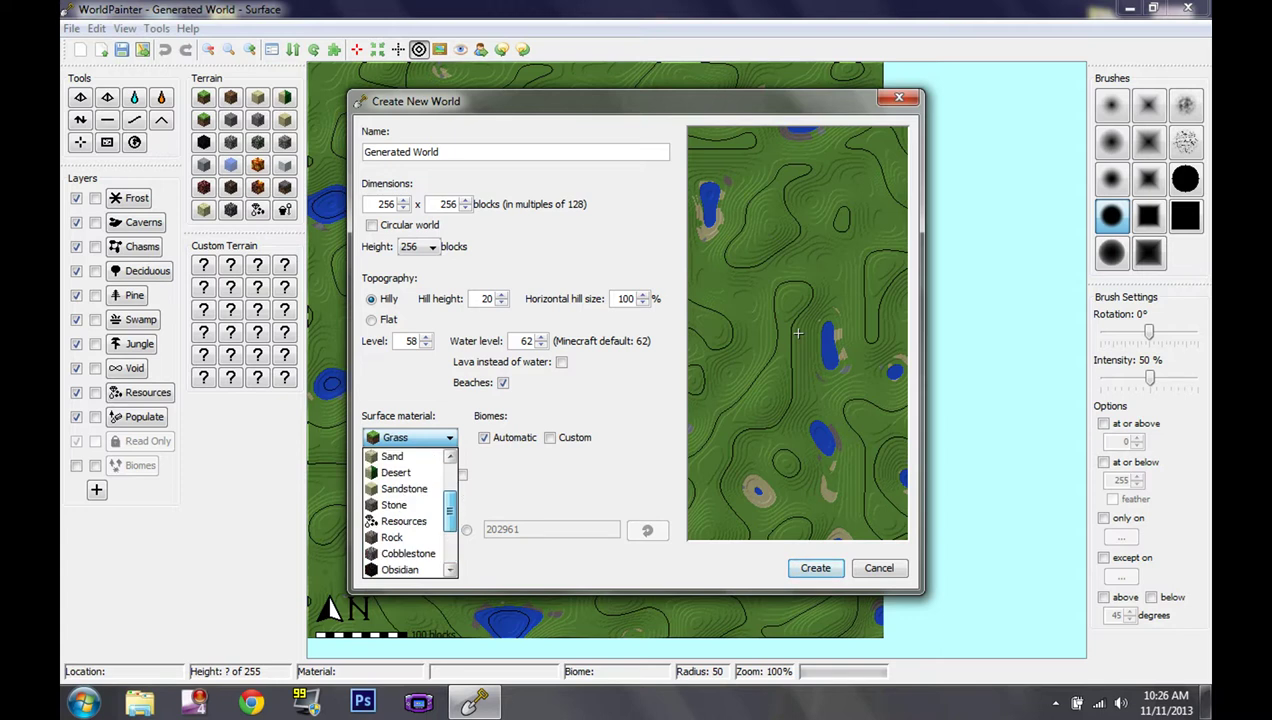
click(420, 438)
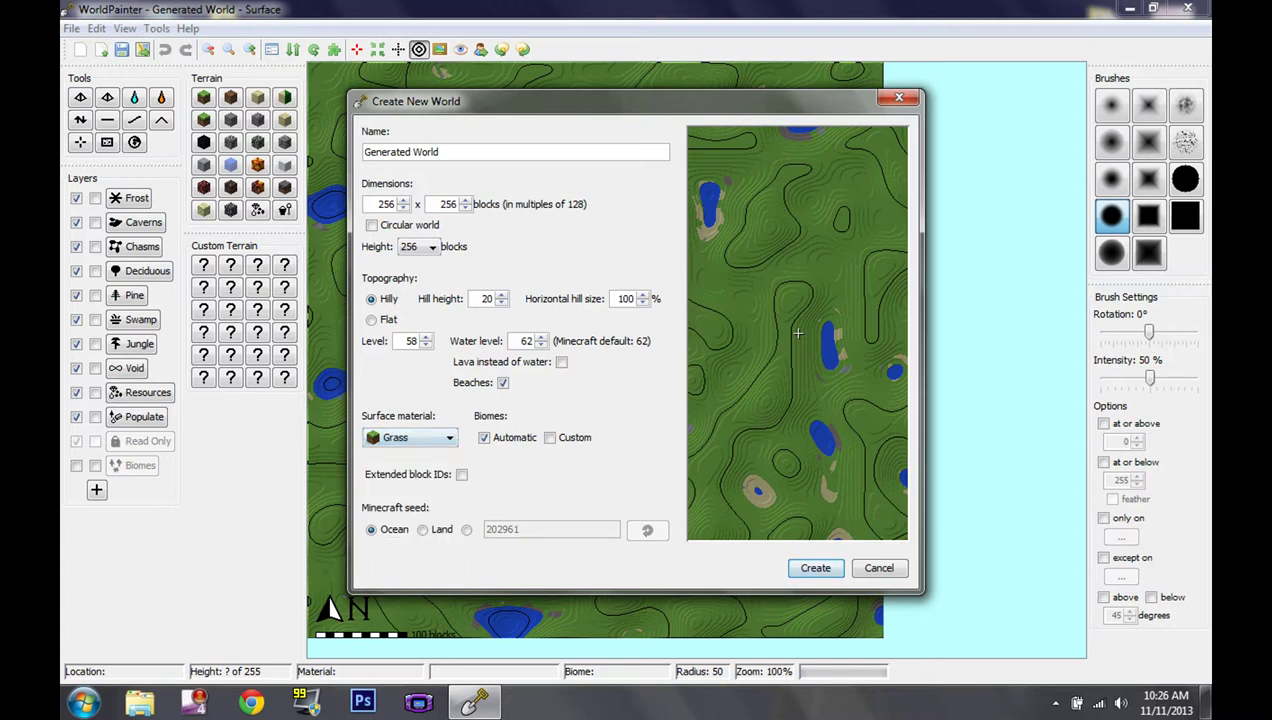
Enable extended block IDs and select the Land option for the Minecraft seed.
click(461, 475)
key(space)
key(Tab)
key(Tab)
key(space)
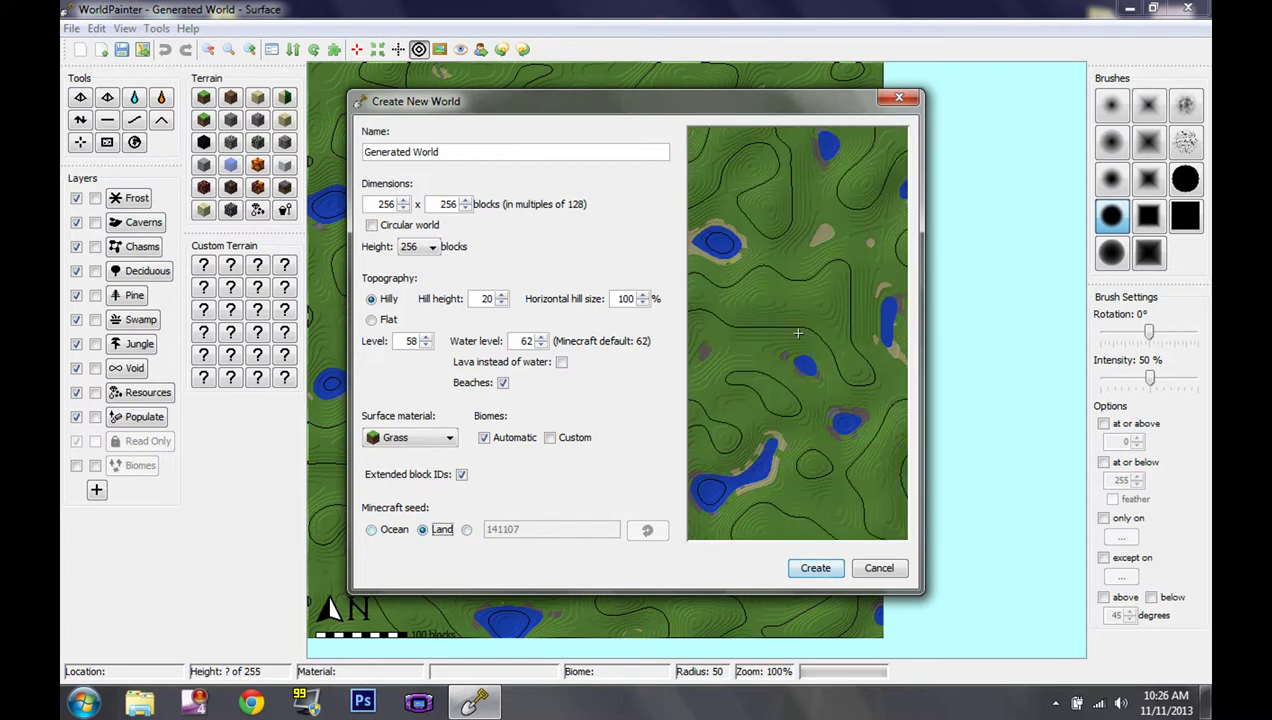
Switch the Minecraft seed to Ocean and back to Land, and create the world.
key(shift+Tab)
key(space)
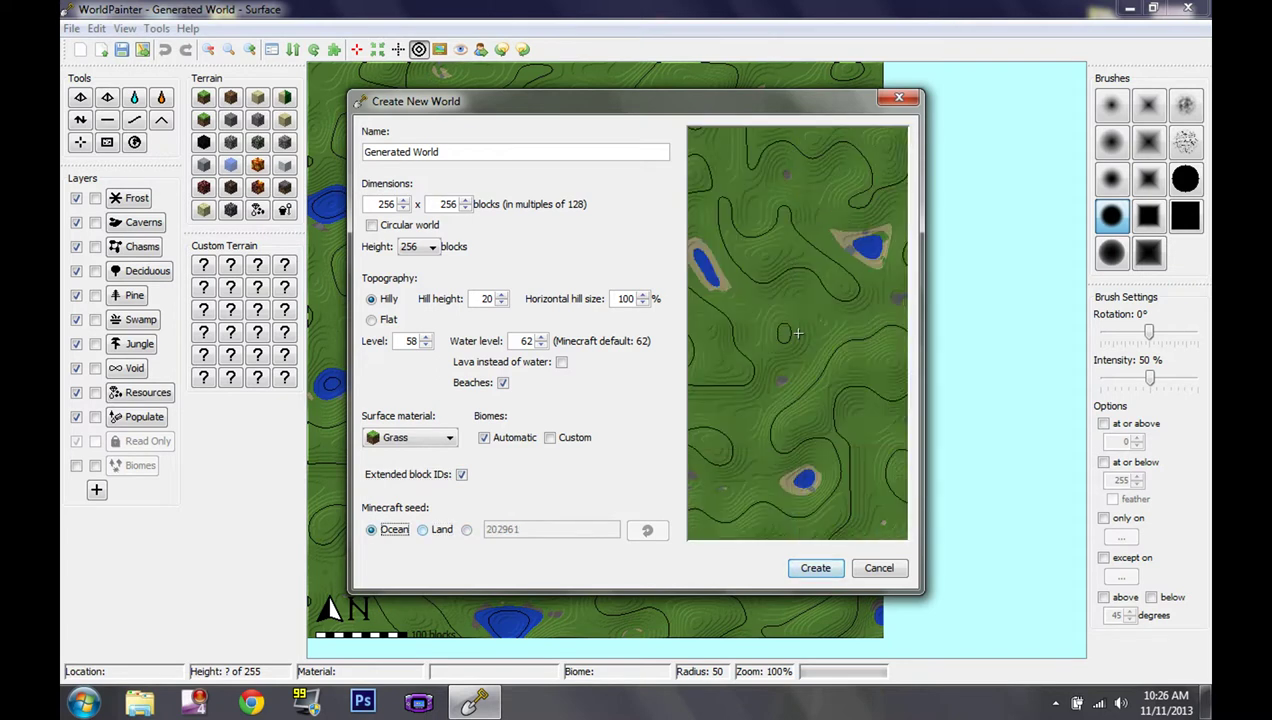
key(Tab)
key(space)
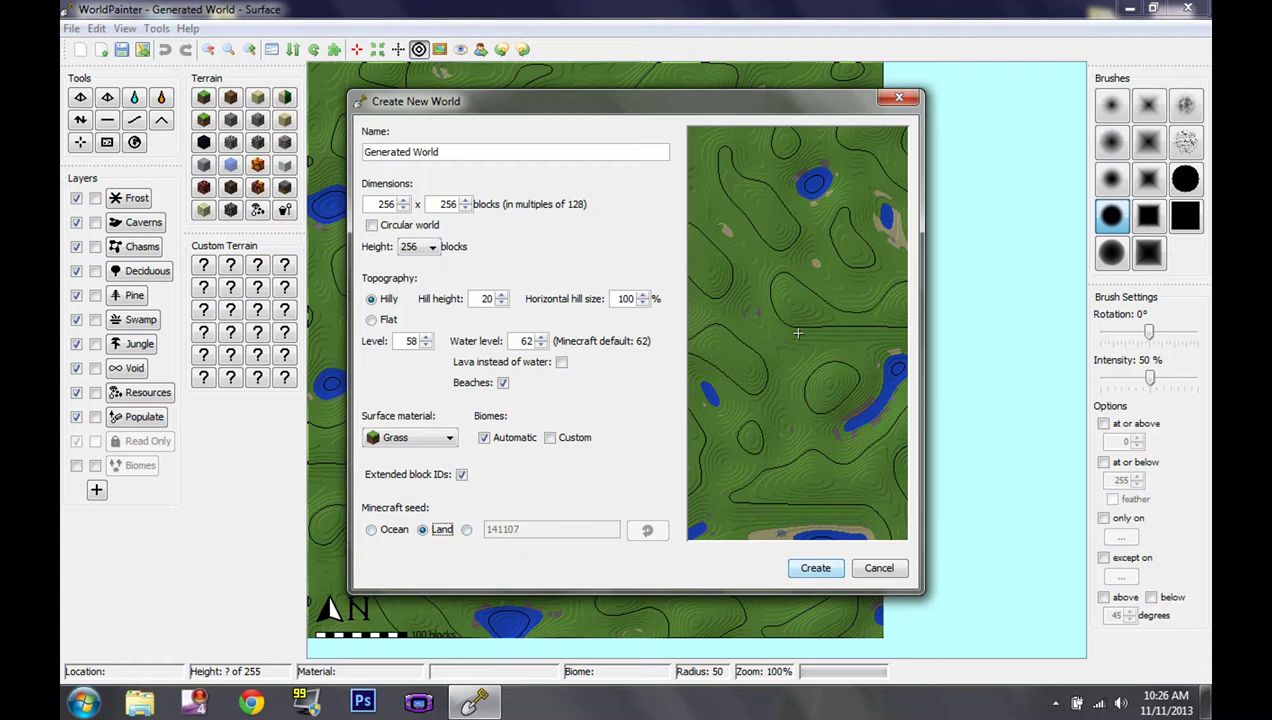
key(Return)
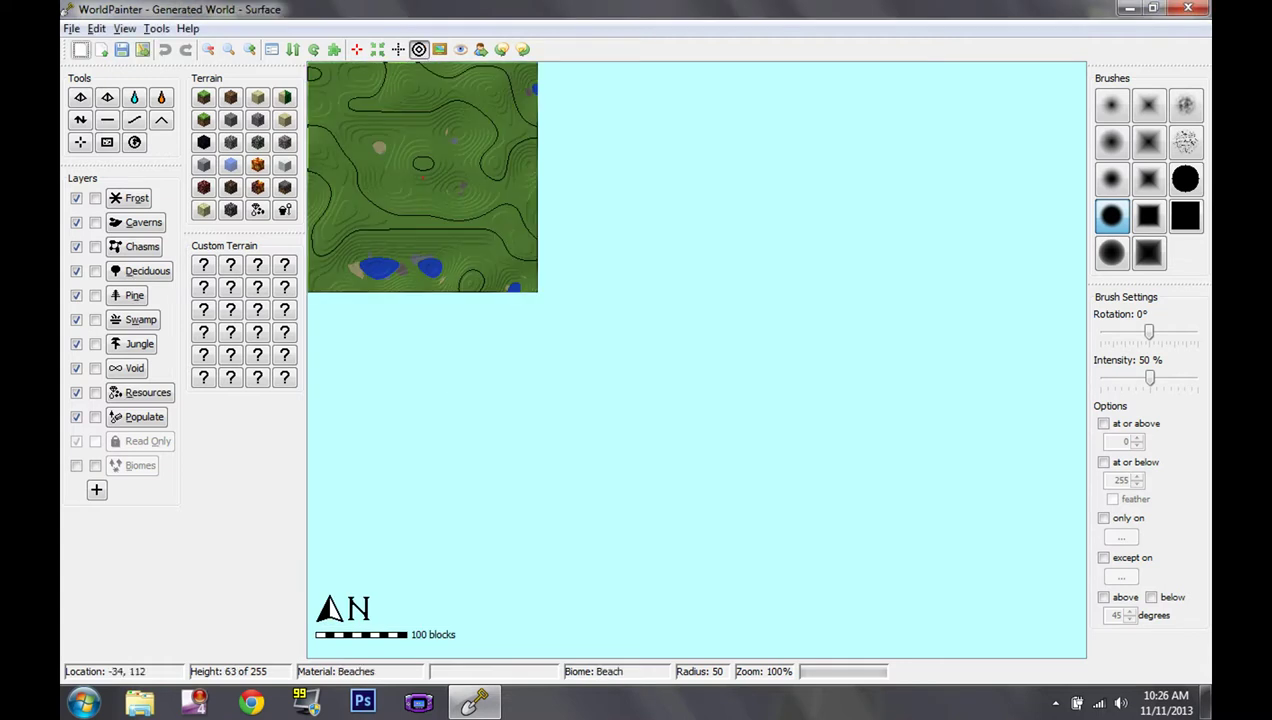
Reshape the terrain around the map's centre with the Height and Flatten tools, using a brush radius of 50.
alt+scroll(404, 186, up, 6)
ctrl+scroll(385, 150, up, 3)
ctrl+scroll(526, 226, down, 1)
scroll(392, 163, down, 1)
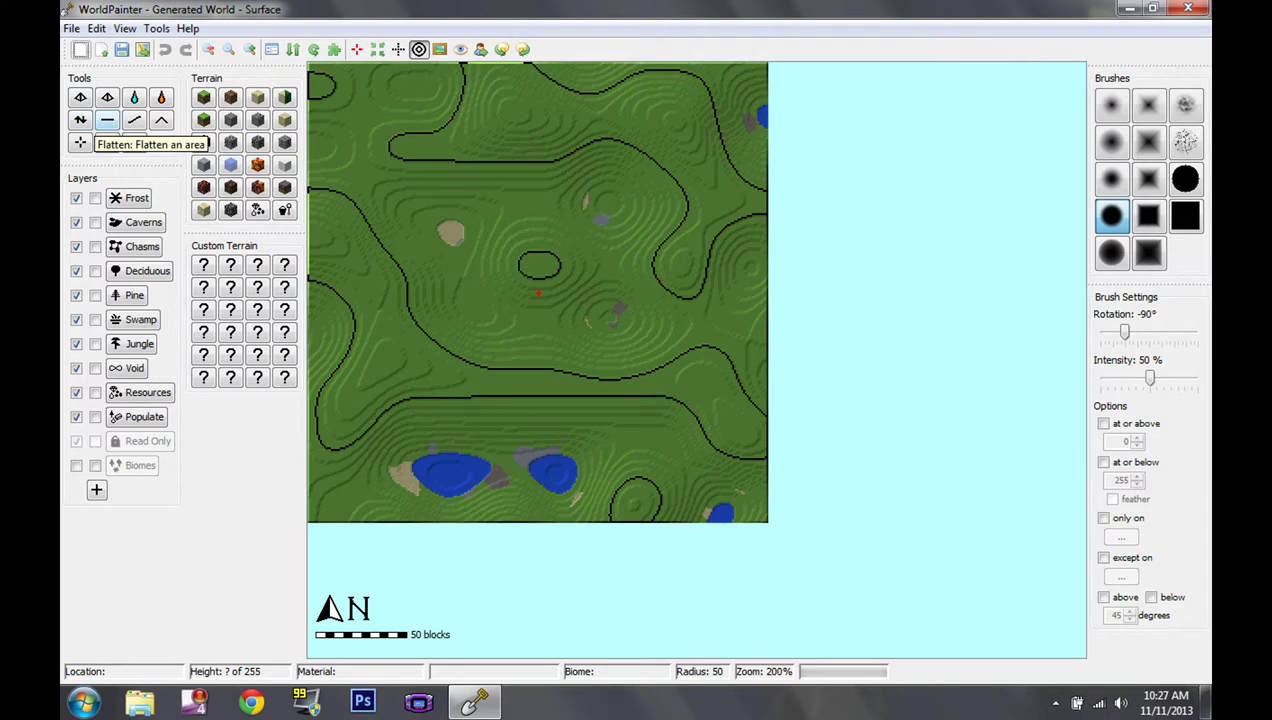
click(84, 120)
mouse_move(430, 114)
mouse_down()
mouse_move(464, 128)
mouse_move(664, 128)
mouse_move(705, 215)
mouse_move(710, 470)
mouse_move(420, 468)
mouse_move(370, 385)
mouse_move(530, 262)
mouse_move(495, 215)
mouse_move(402, 142)
mouse_move(587, 271)
mouse_move(673, 236)
mouse_move(509, 340)
mouse_move(405, 265)
mouse_up()
click(108, 120)
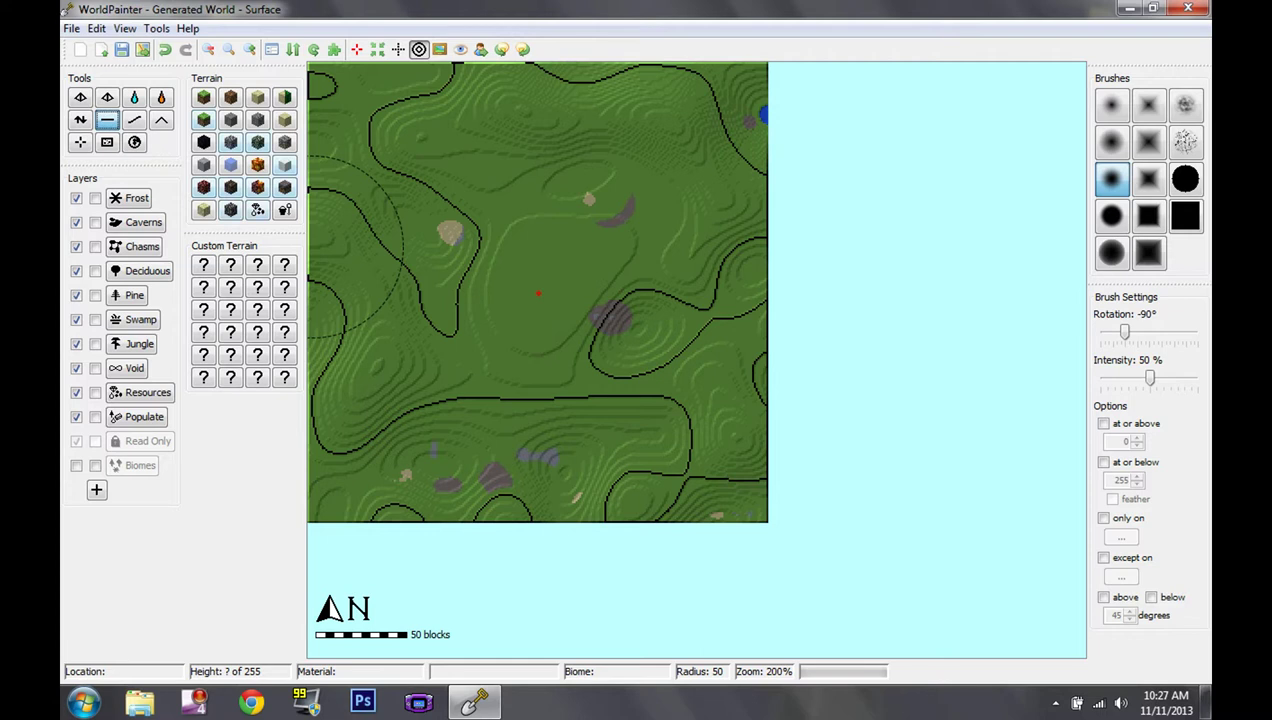
Raise two round mountains near the map's northeast edge with the mountain-raising tool.
click(161, 120)
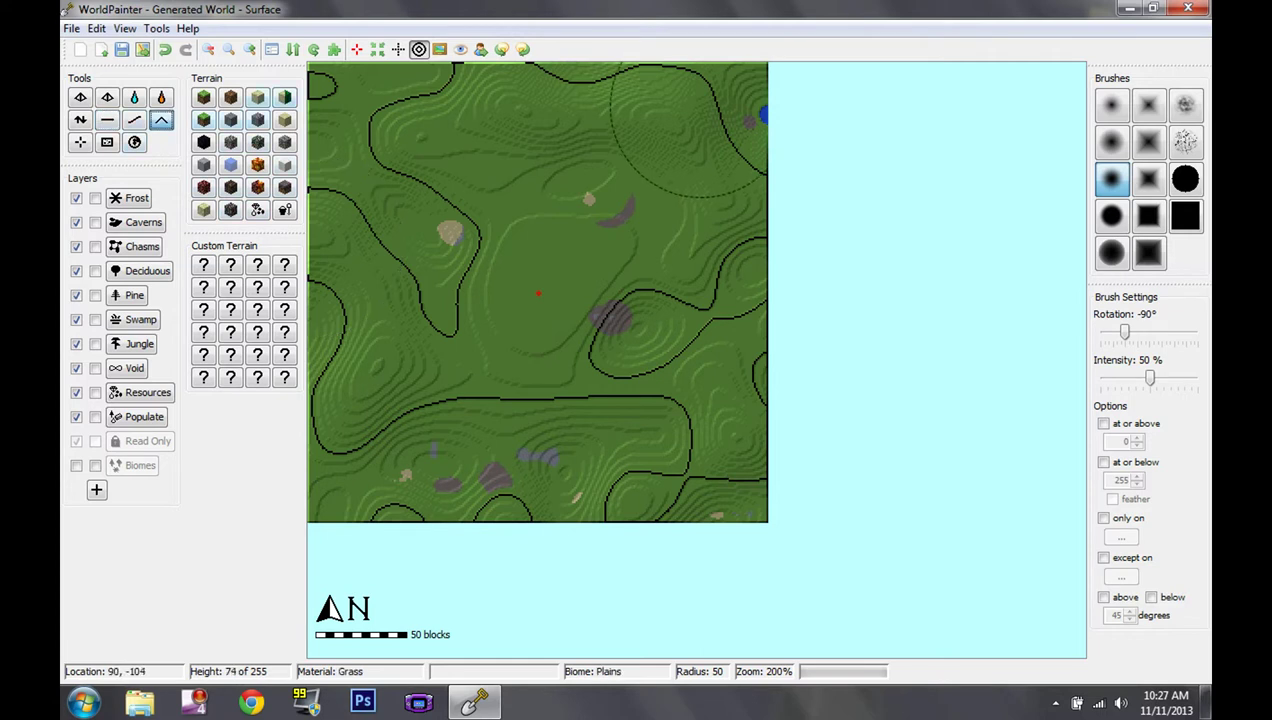
drag(708, 106, 708, 106)
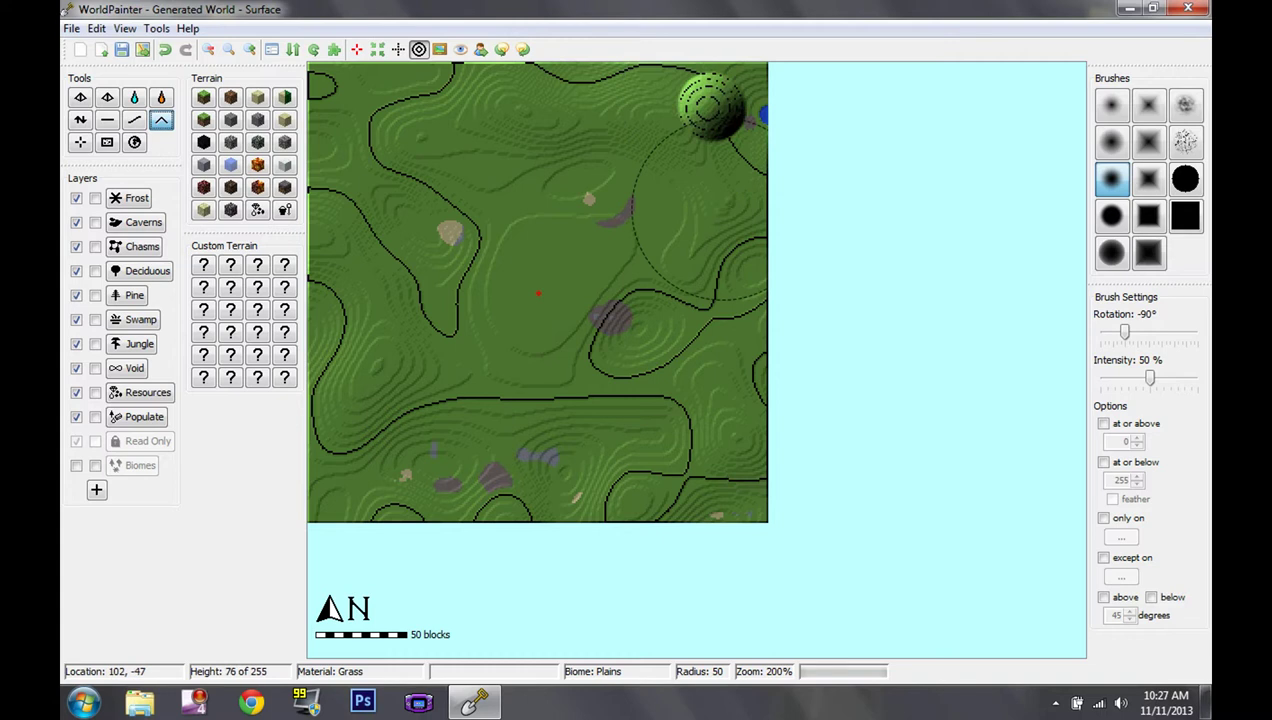
drag(720, 208, 720, 208)
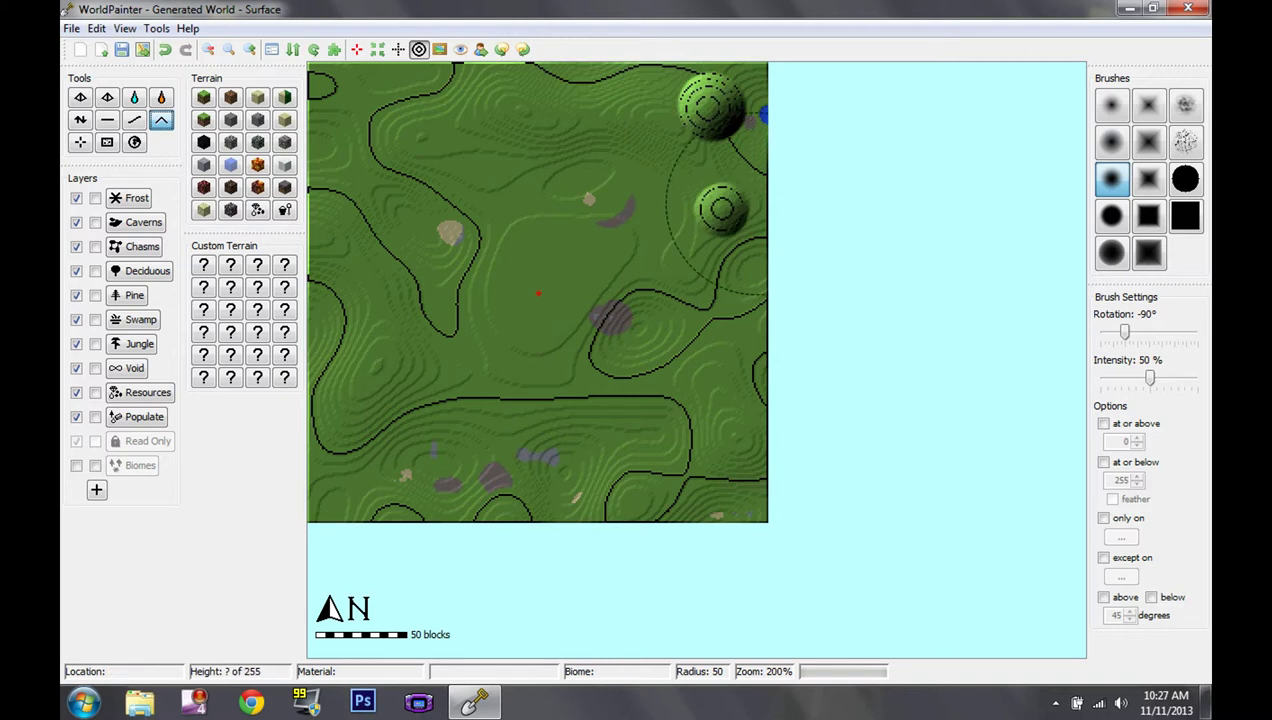
Raise scattered small peaks in the southeast and south of the map with the sparse, cracked-pattern brush.
click(1185, 141)
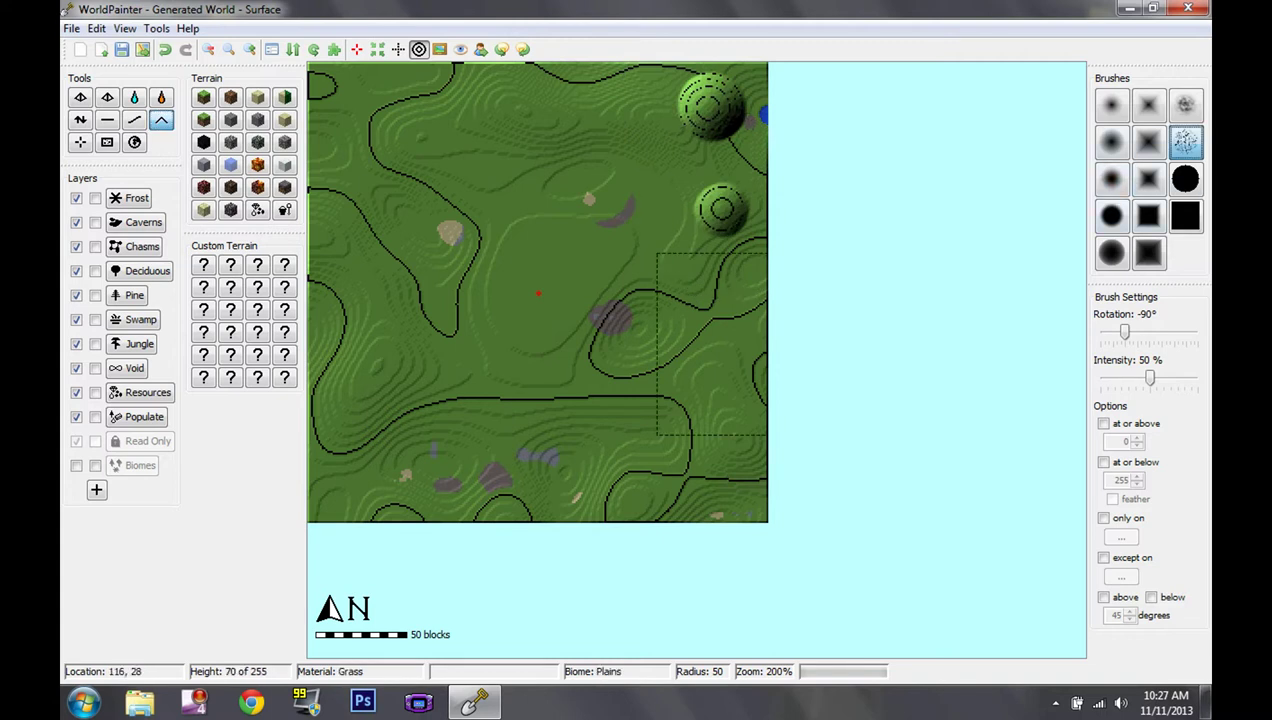
drag(692, 344, 692, 344)
drag(540, 435, 540, 435)
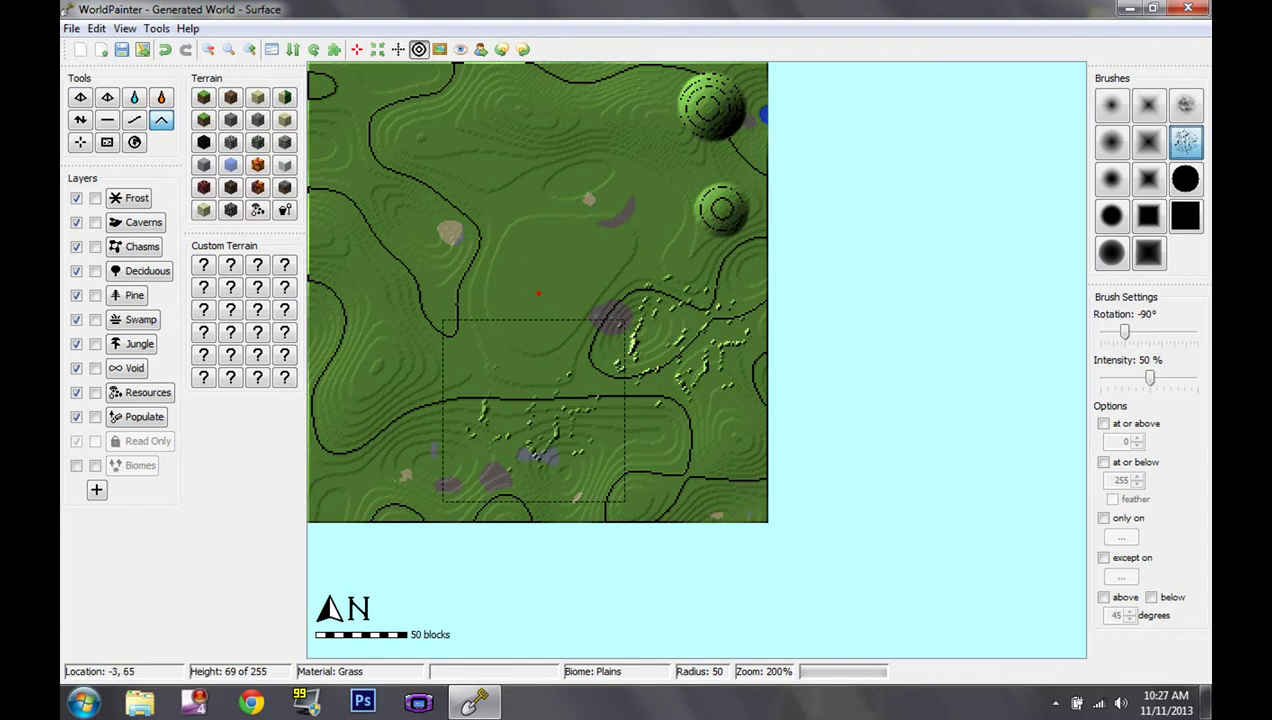
Raise small irregular mounds in the west and ridges in the northwest of the map with the irregular noise brush.
click(1186, 106)
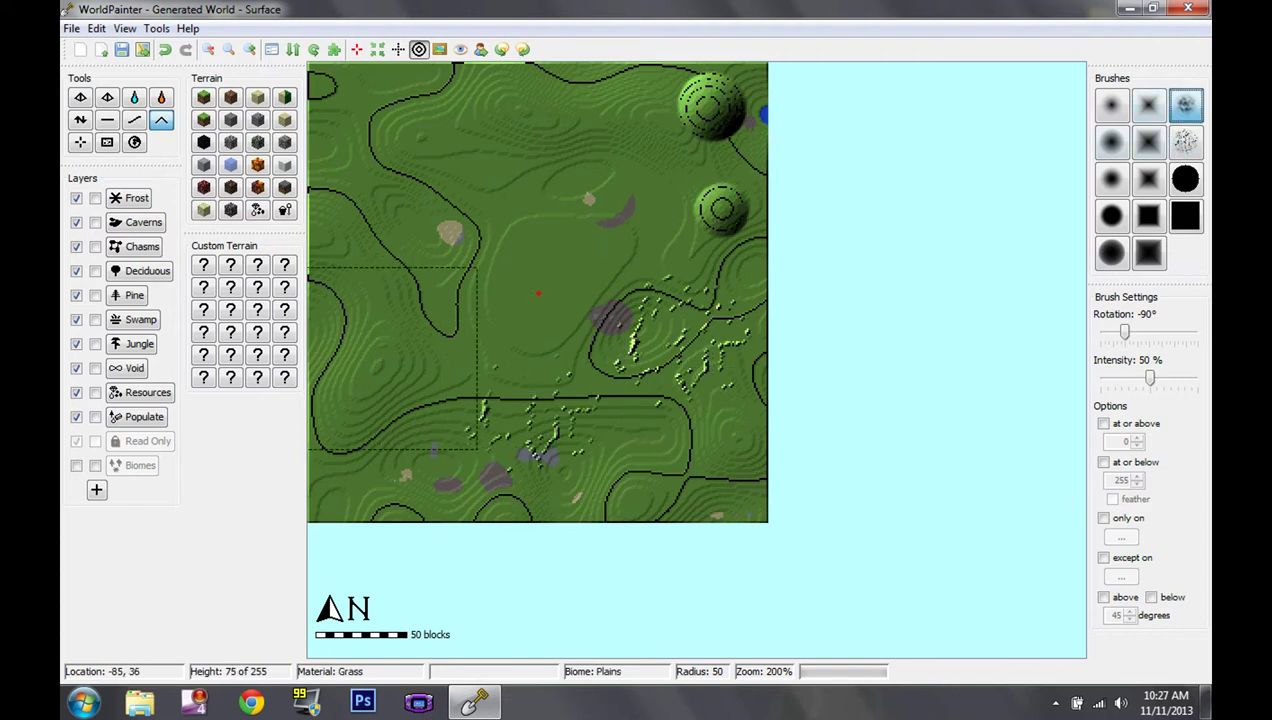
click(386, 358)
drag(375, 362, 375, 362)
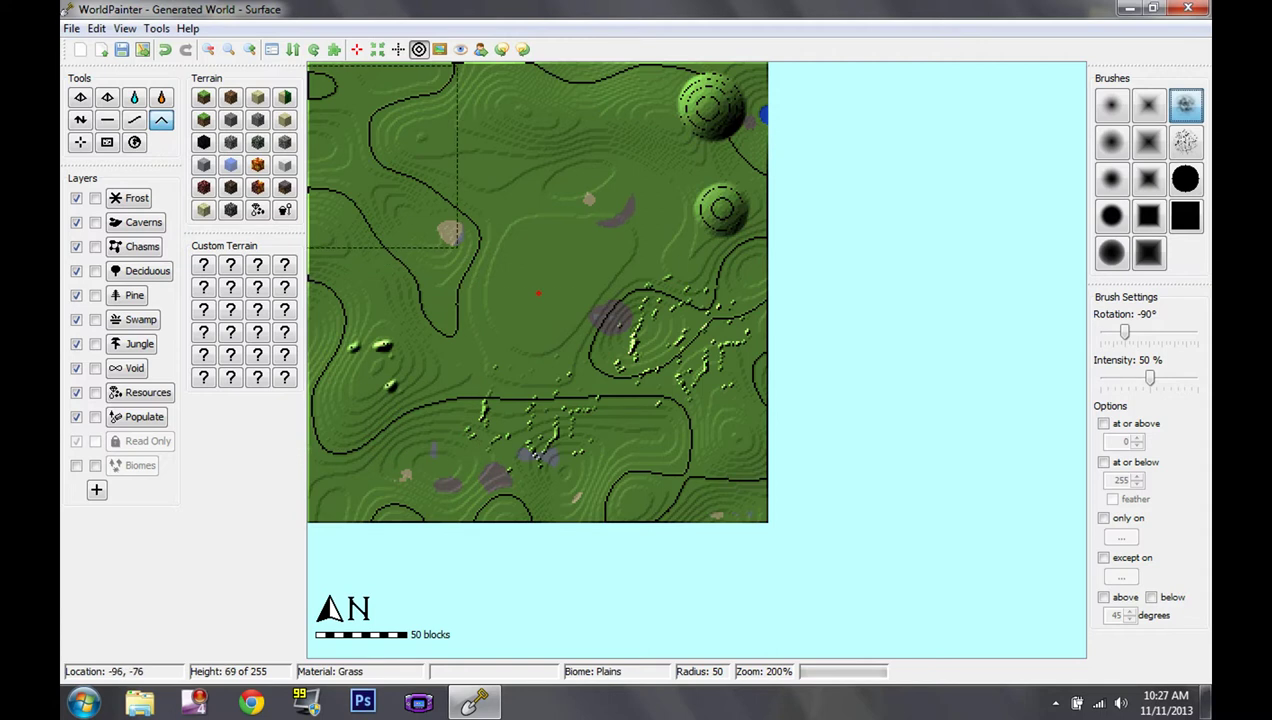
drag(422, 178, 398, 178)
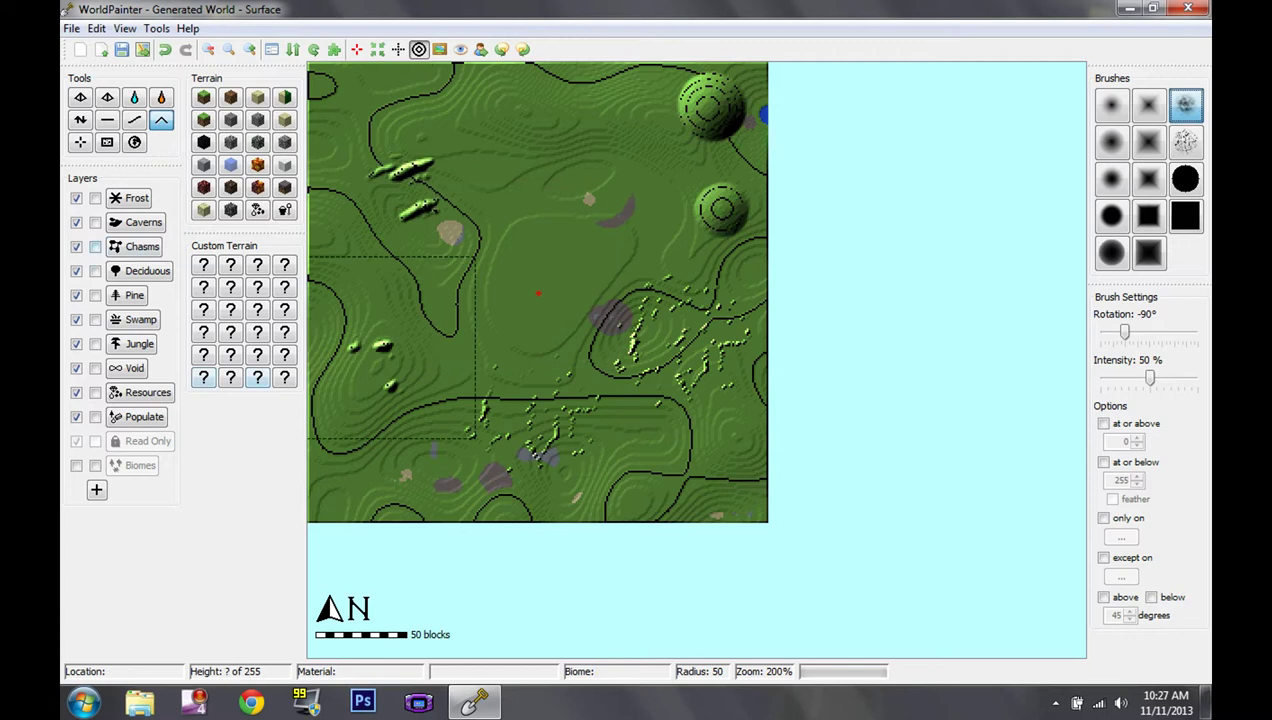
Paint a patch of the Jungle layer across the map's north centre with a brush radius of 40.
click(129, 198)
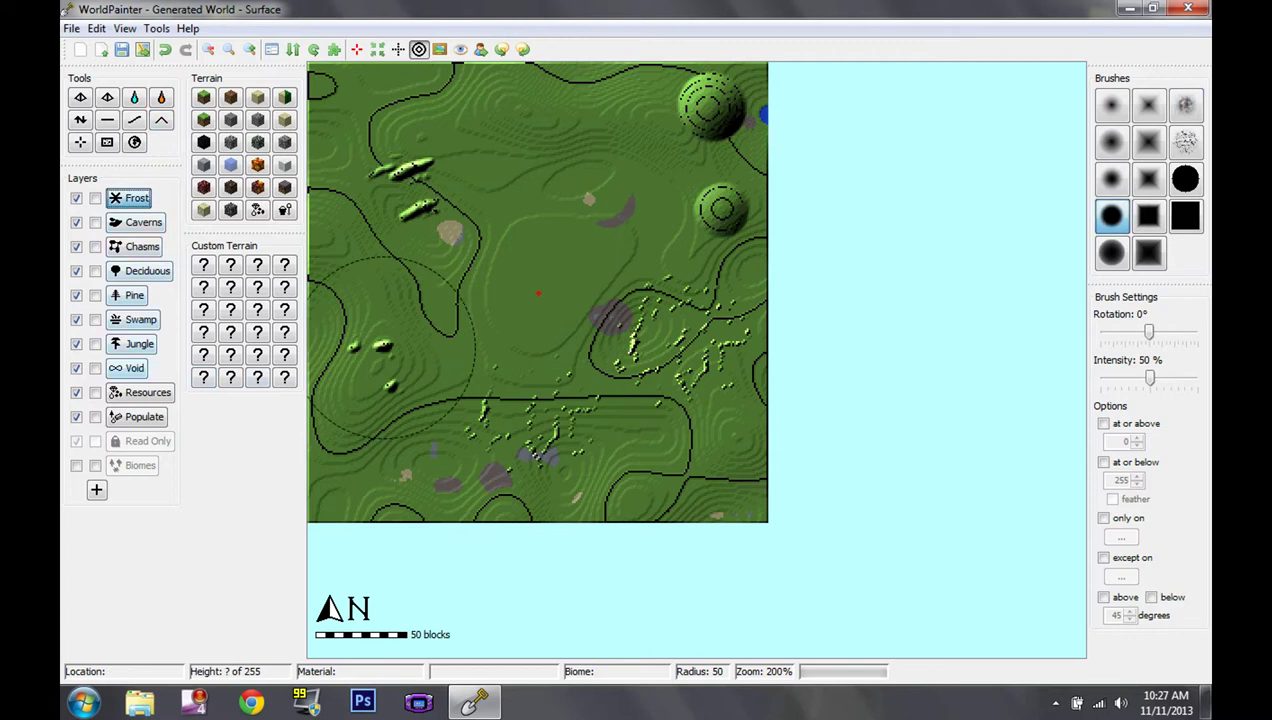
click(131, 343)
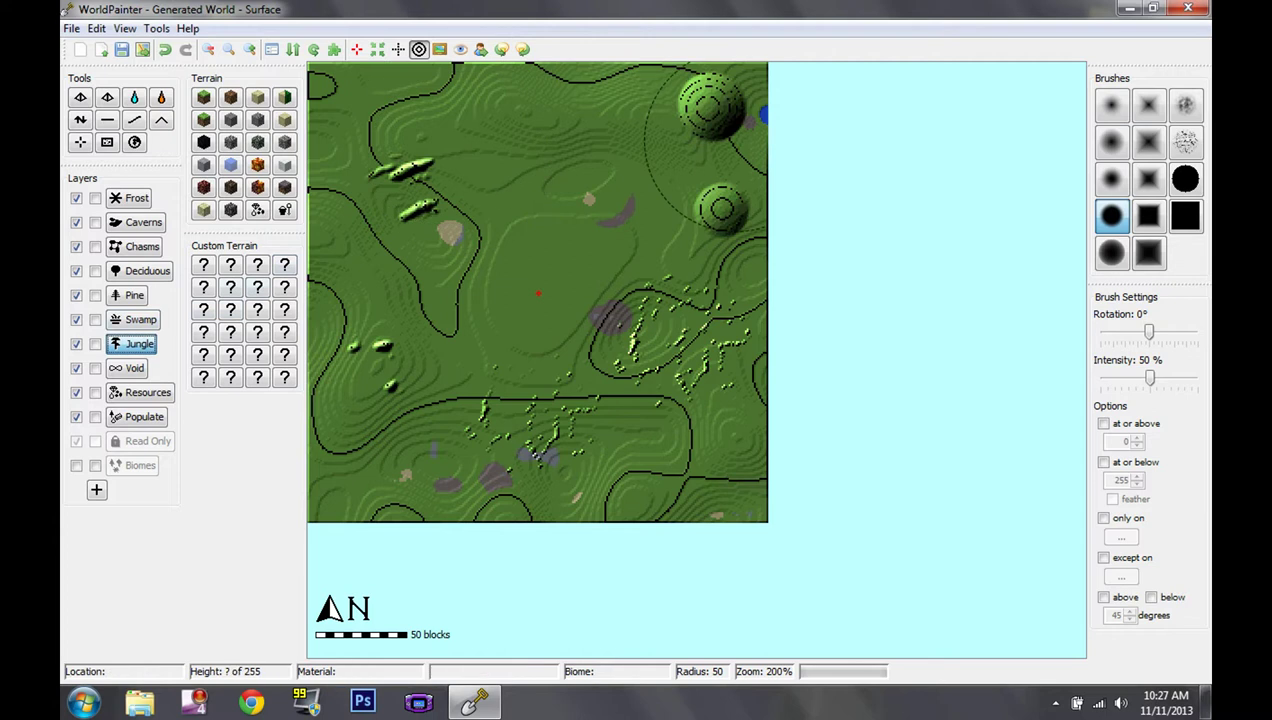
scroll(455, 198, up, 2)
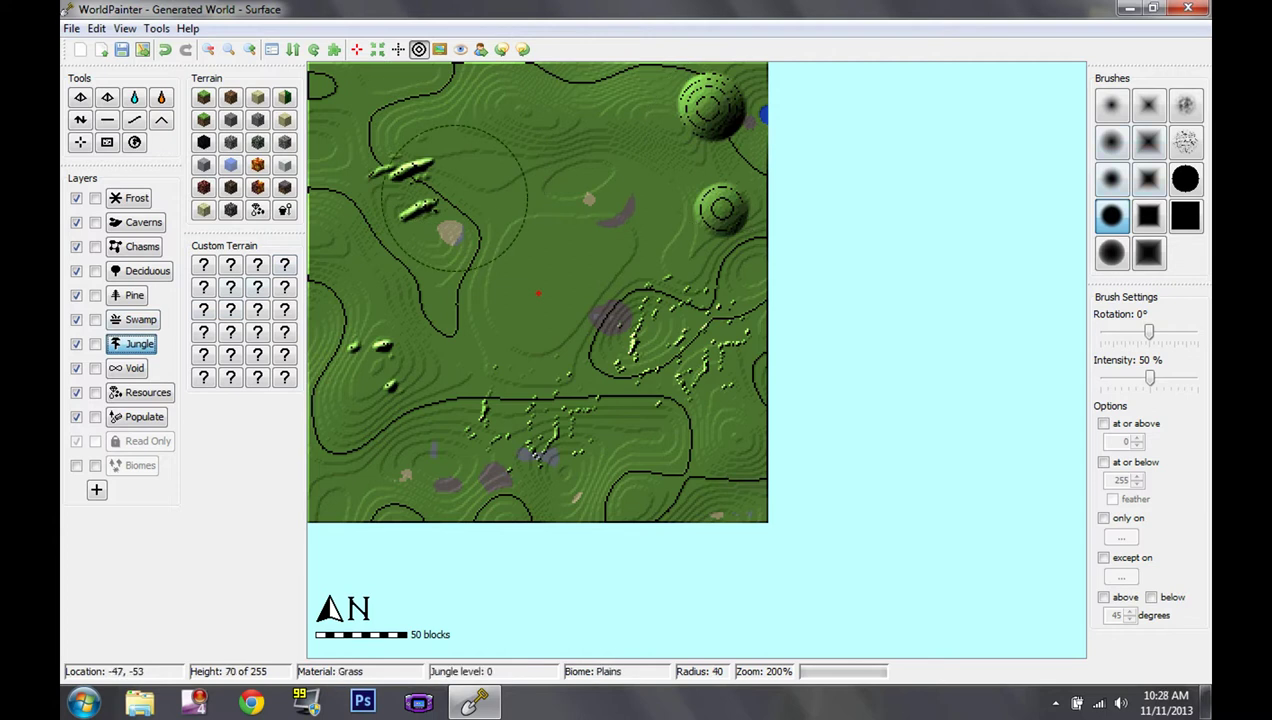
scroll(455, 198, down, 2)
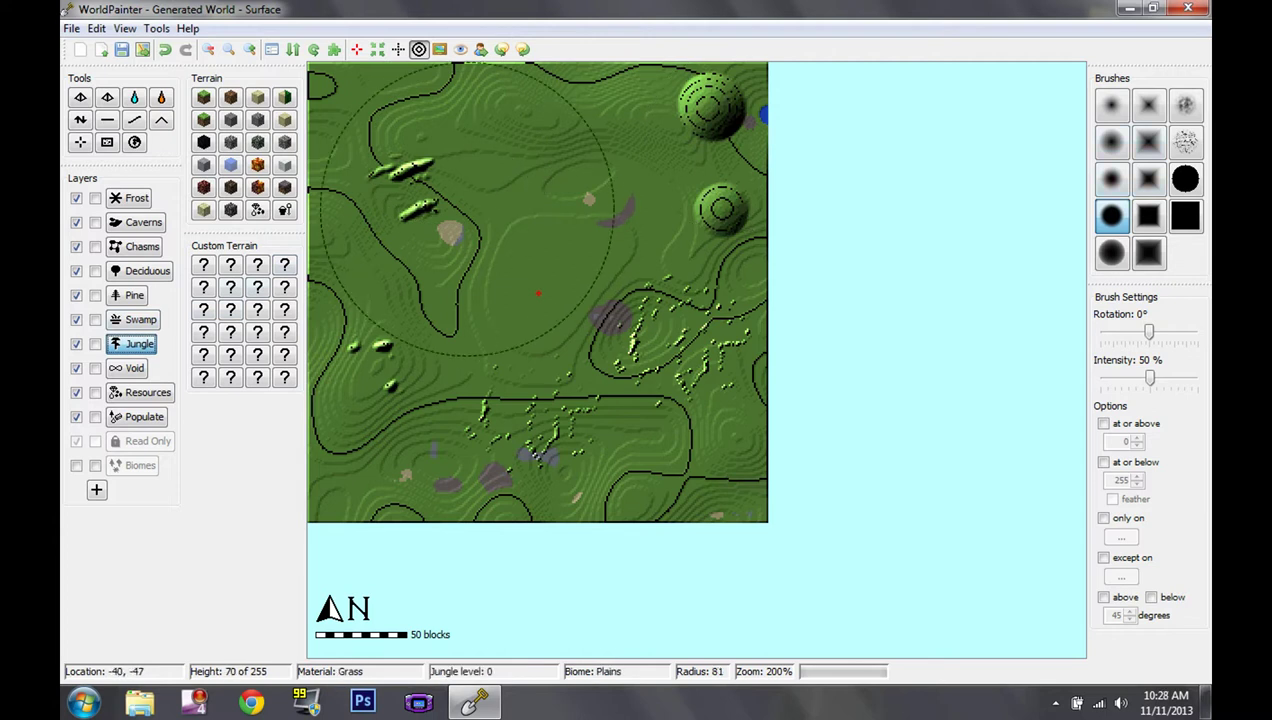
scroll(448, 188, up, 1)
scroll(460, 170, down, 3)
mouse_move(494, 126)
mouse_down()
mouse_move(536, 134)
mouse_move(562, 97)
mouse_move(534, 117)
mouse_move(581, 145)
mouse_move(528, 129)
mouse_up()
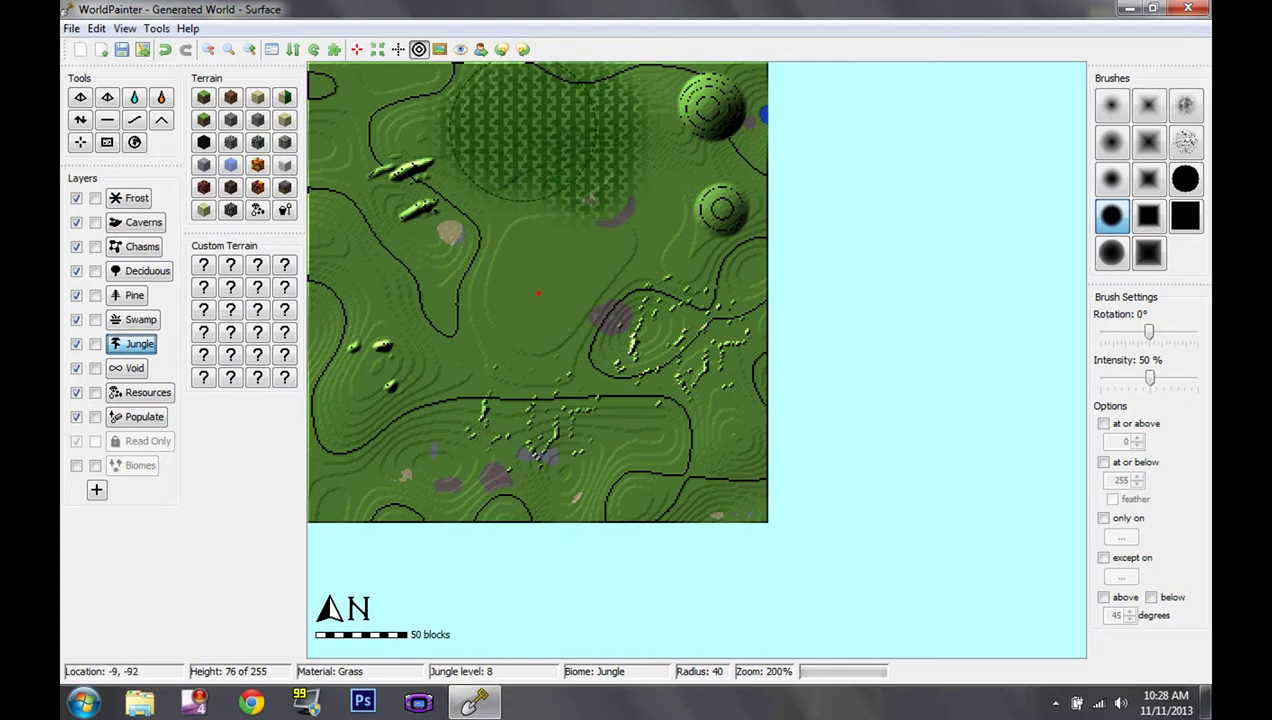
Paint a Void hole just southeast of the spawn point with a brush radius of 15.
click(128, 367)
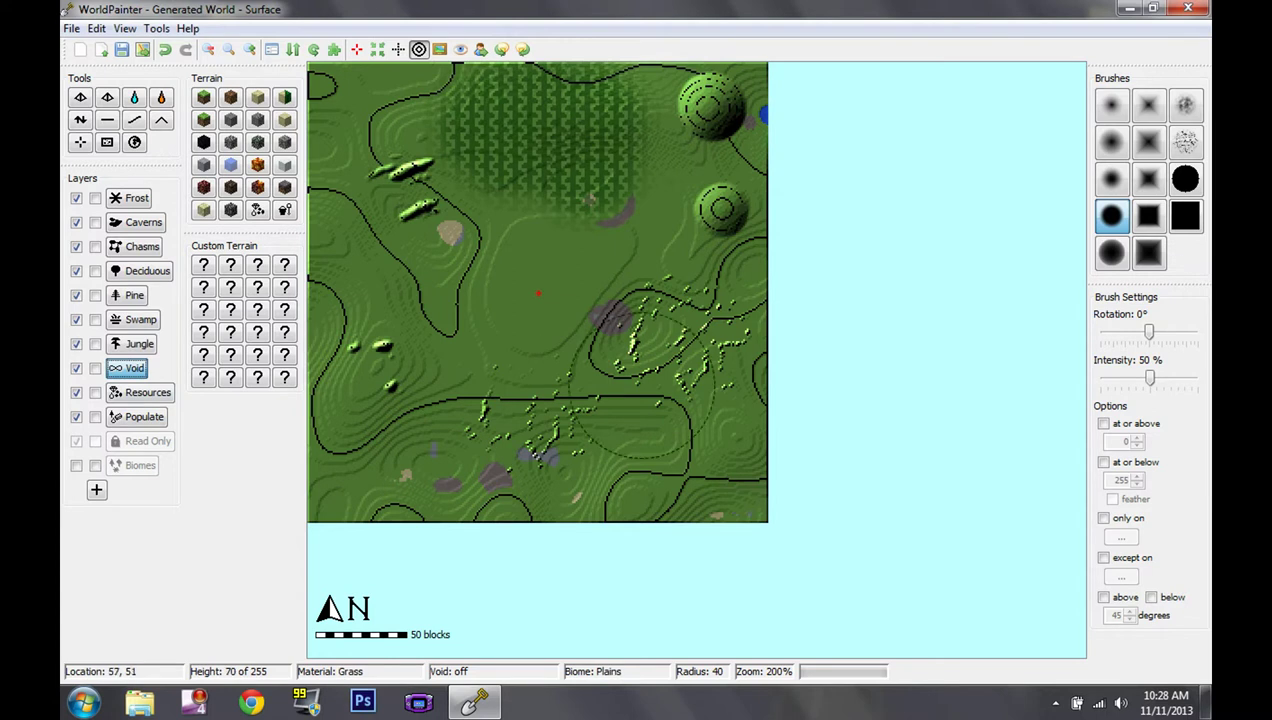
scroll(612, 415, up, 7)
scroll(612, 415, down, 17)
click(570, 320)
drag(573, 326, 572, 326)
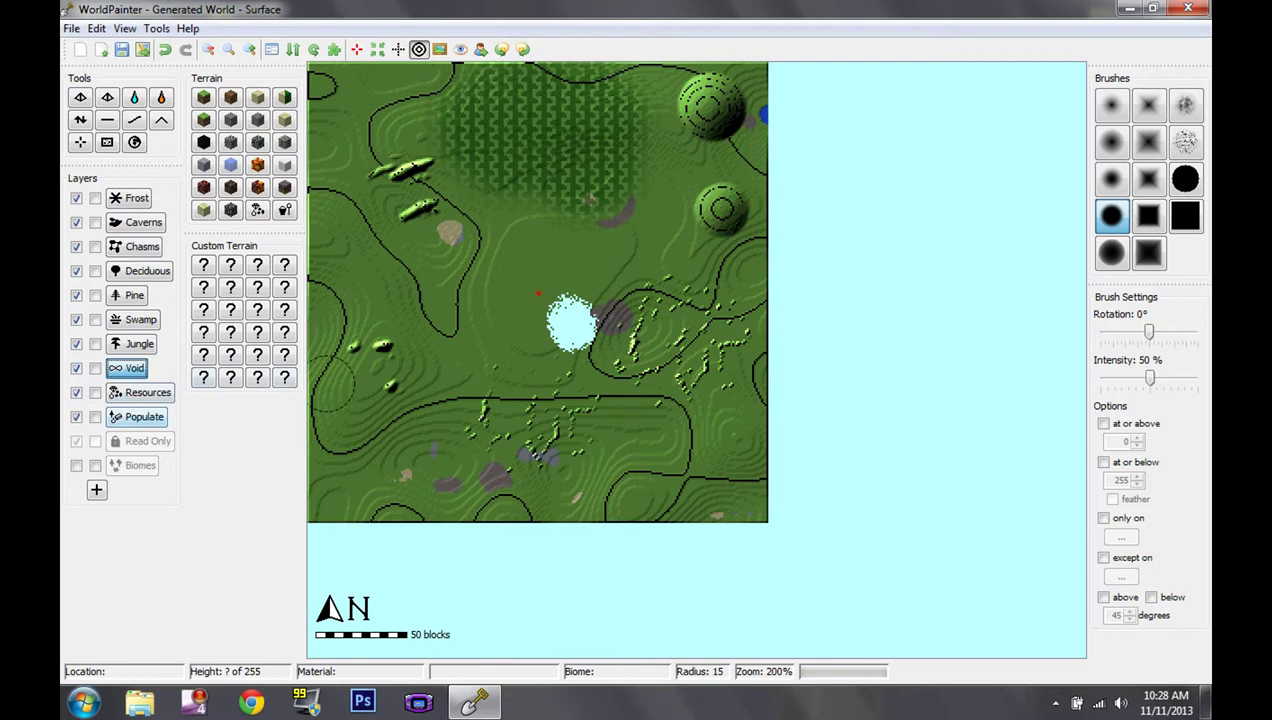
Paint the Resources layer over the spawn point, alongside the northwest of the void hole.
click(140, 392)
click(563, 278)
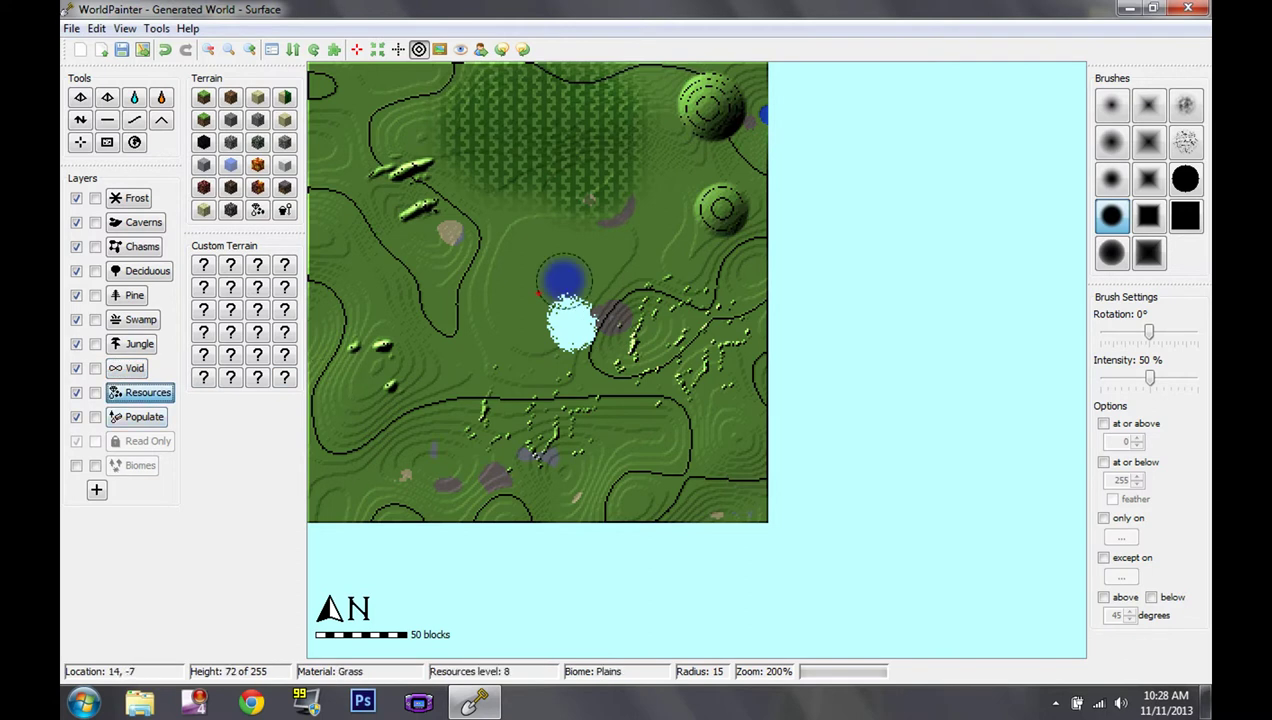
mouse_move(563, 278)
mouse_down()
mouse_move(540, 285)
mouse_move(540, 305)
mouse_up()
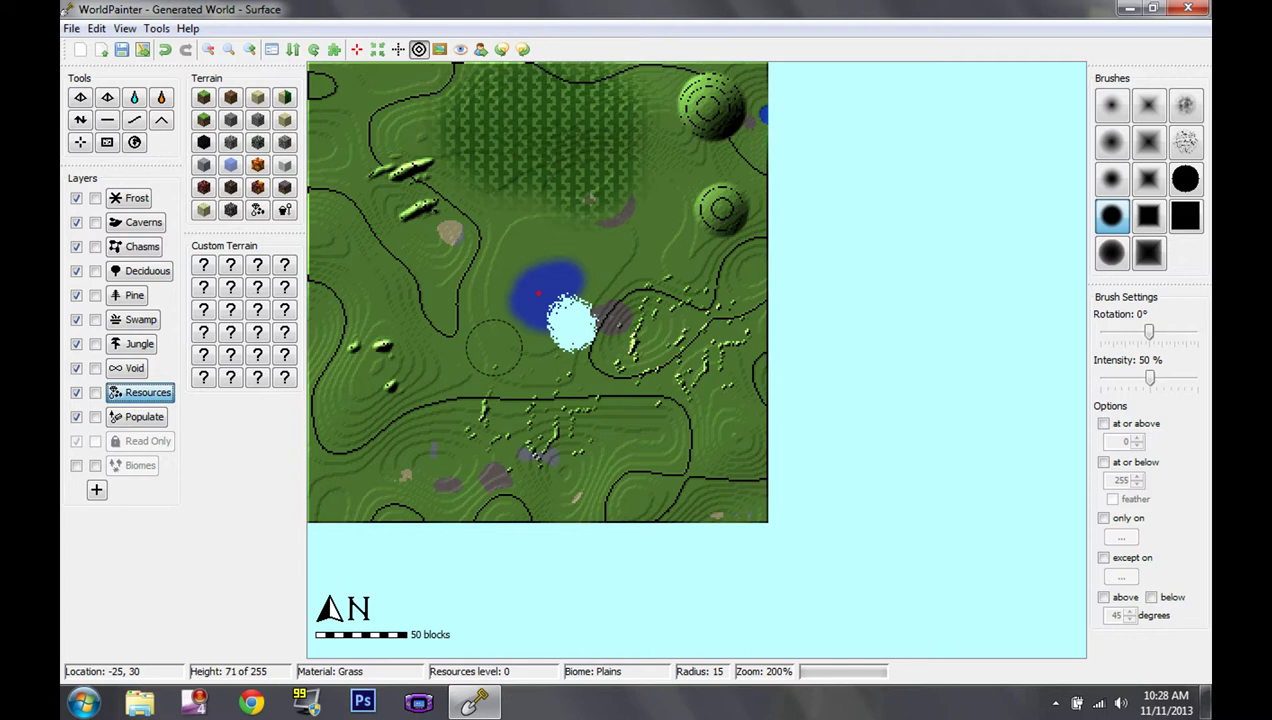
Paint the Populate layer over the area around the map's centre with a brush radius of 19.
click(140, 416)
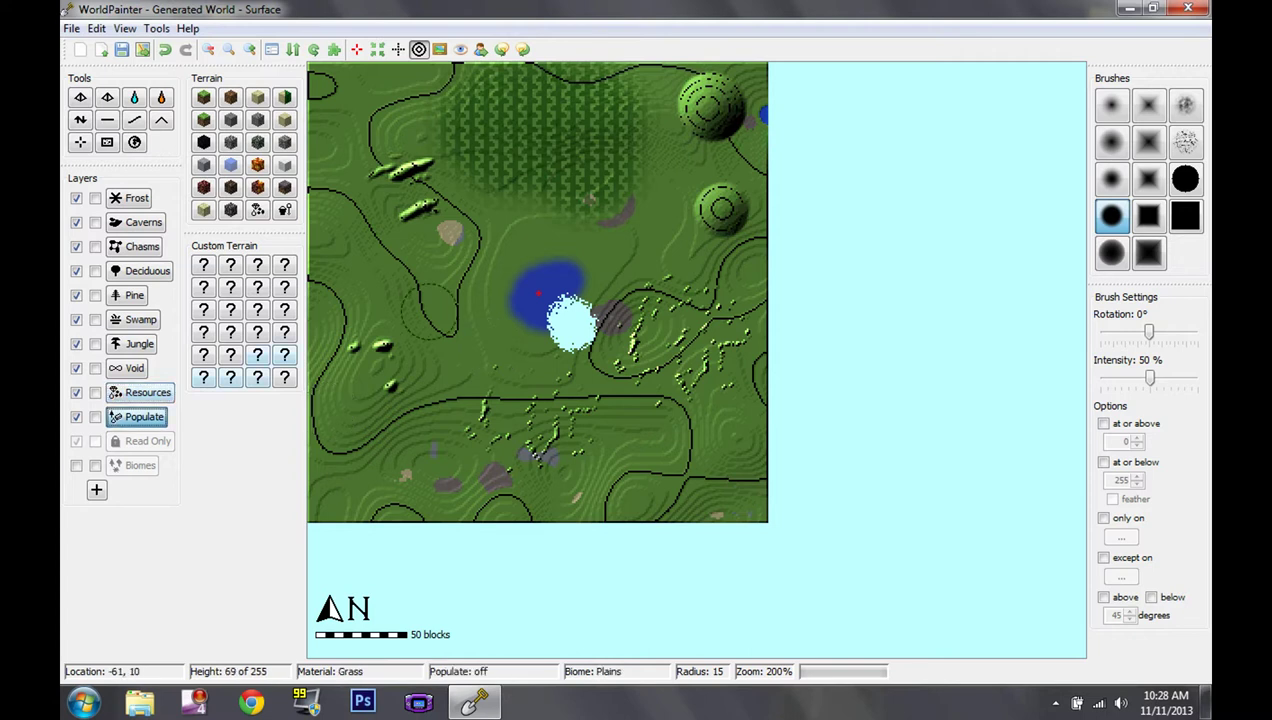
scroll(478, 290, up, 3)
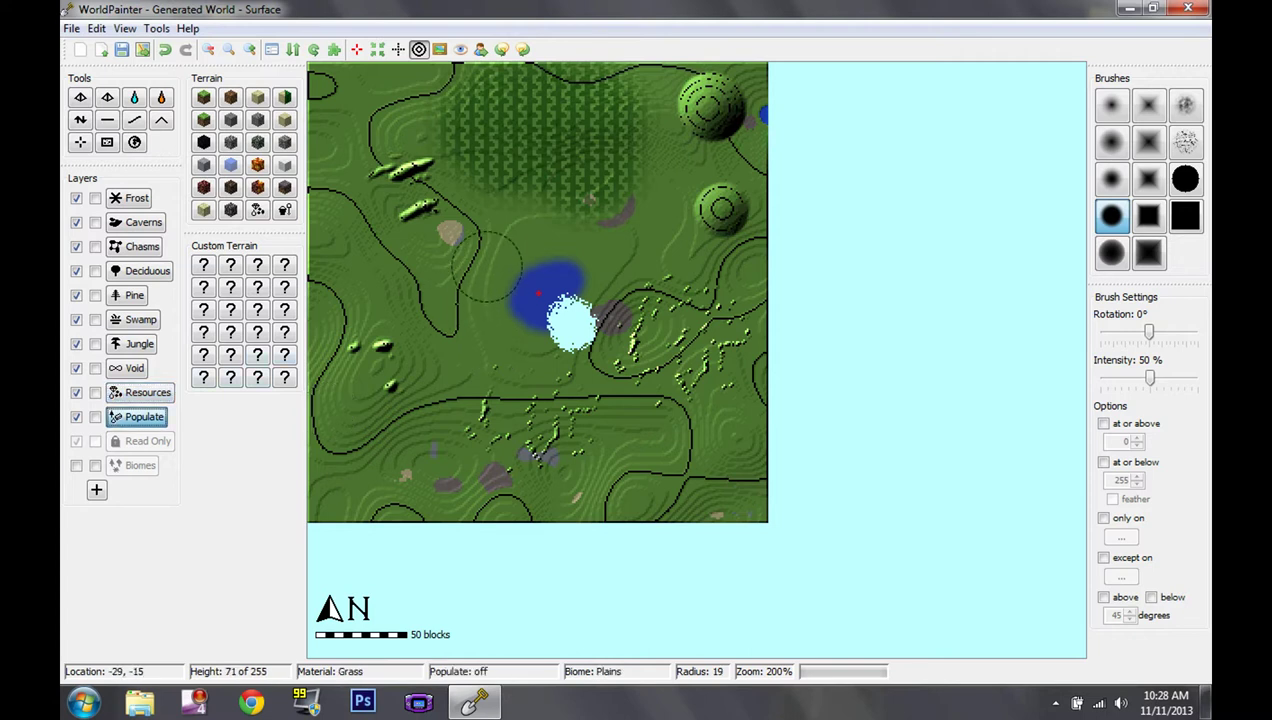
click(490, 285)
mouse_move(490, 285)
mouse_down()
mouse_move(548, 300)
mouse_move(625, 268)
mouse_move(565, 360)
mouse_move(508, 305)
mouse_up()
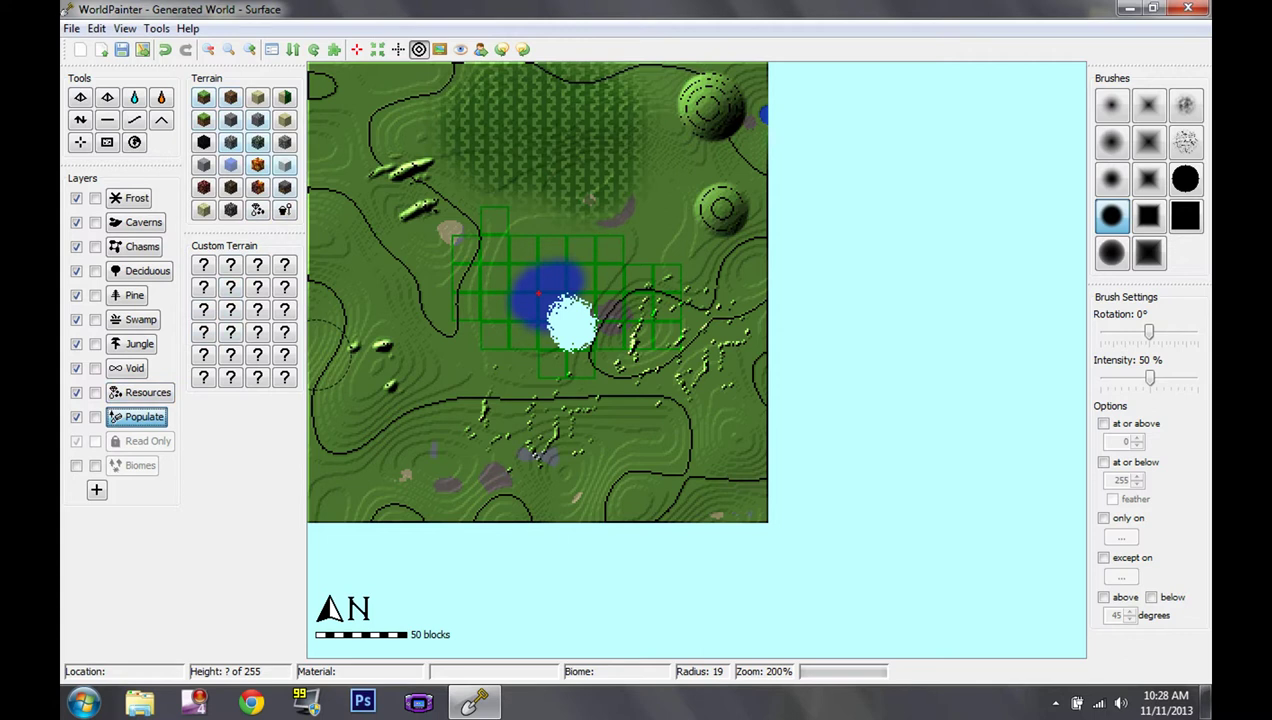
Add a custom cave/tunnel layer and set its ceiling smoothness range to 7 and roughness to 2.
click(96, 489)
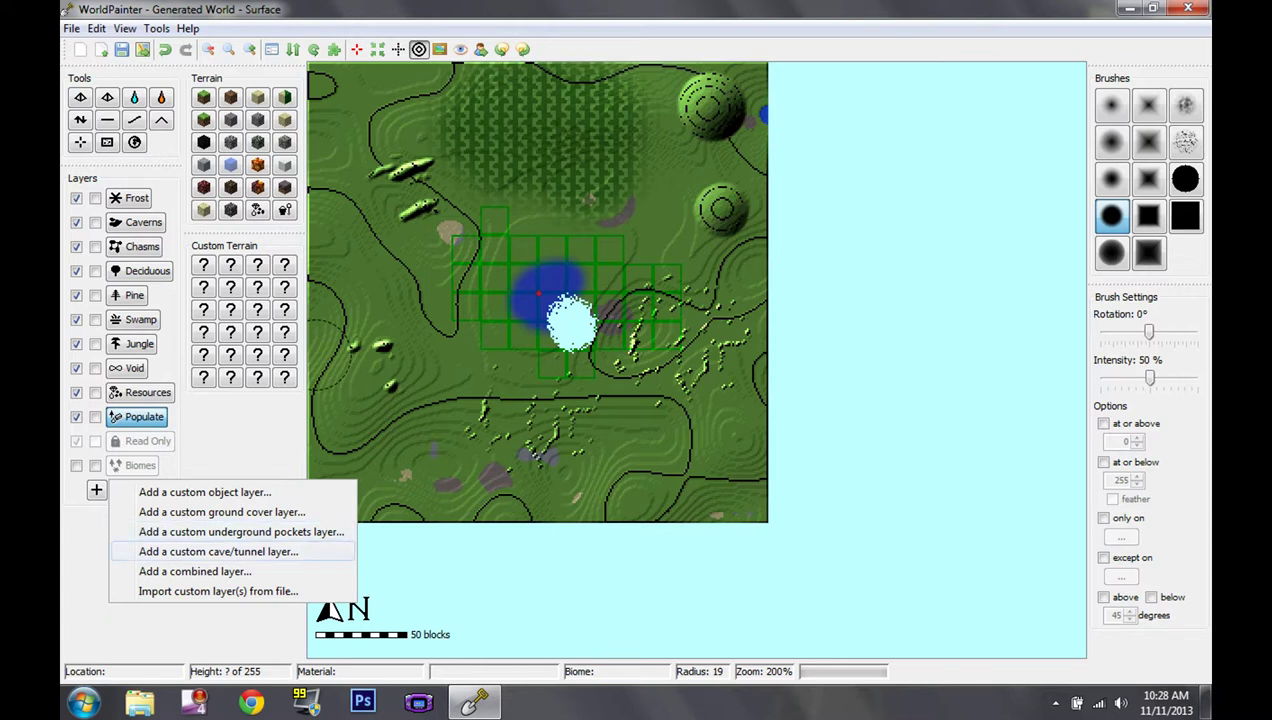
click(218, 551)
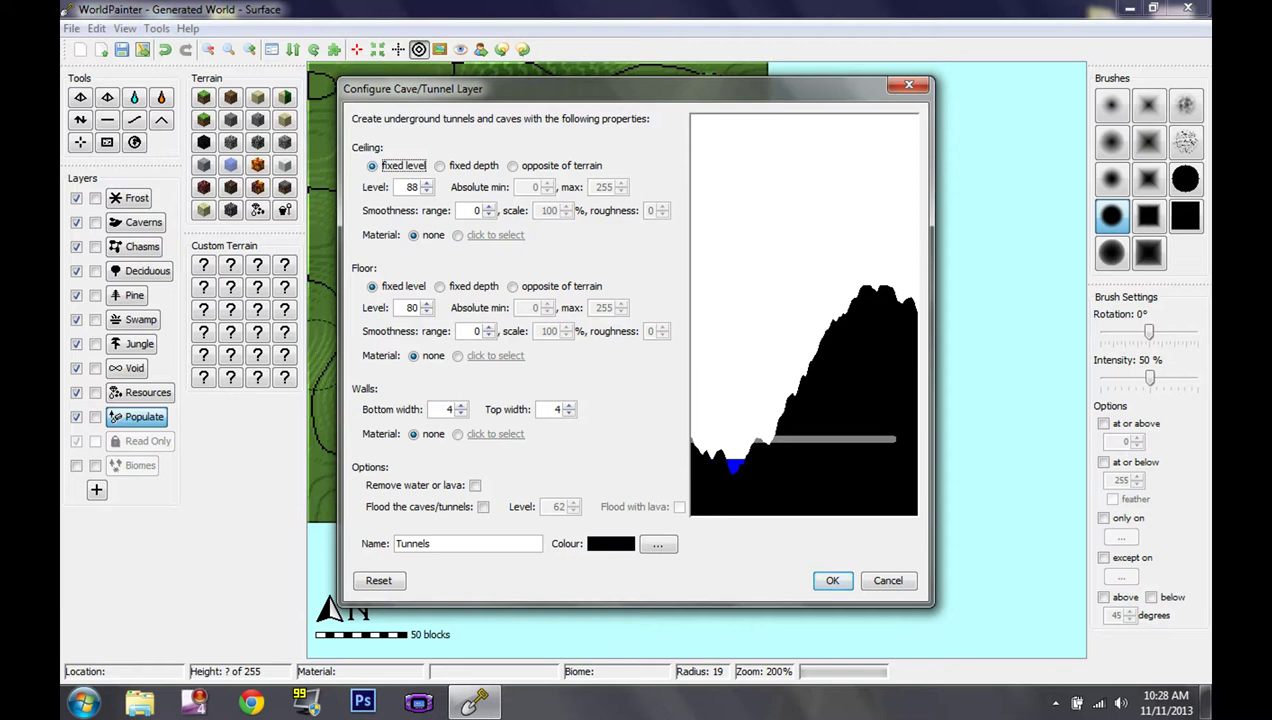
click(489, 207)
click(489, 207)
click(489, 207)
click(489, 207)
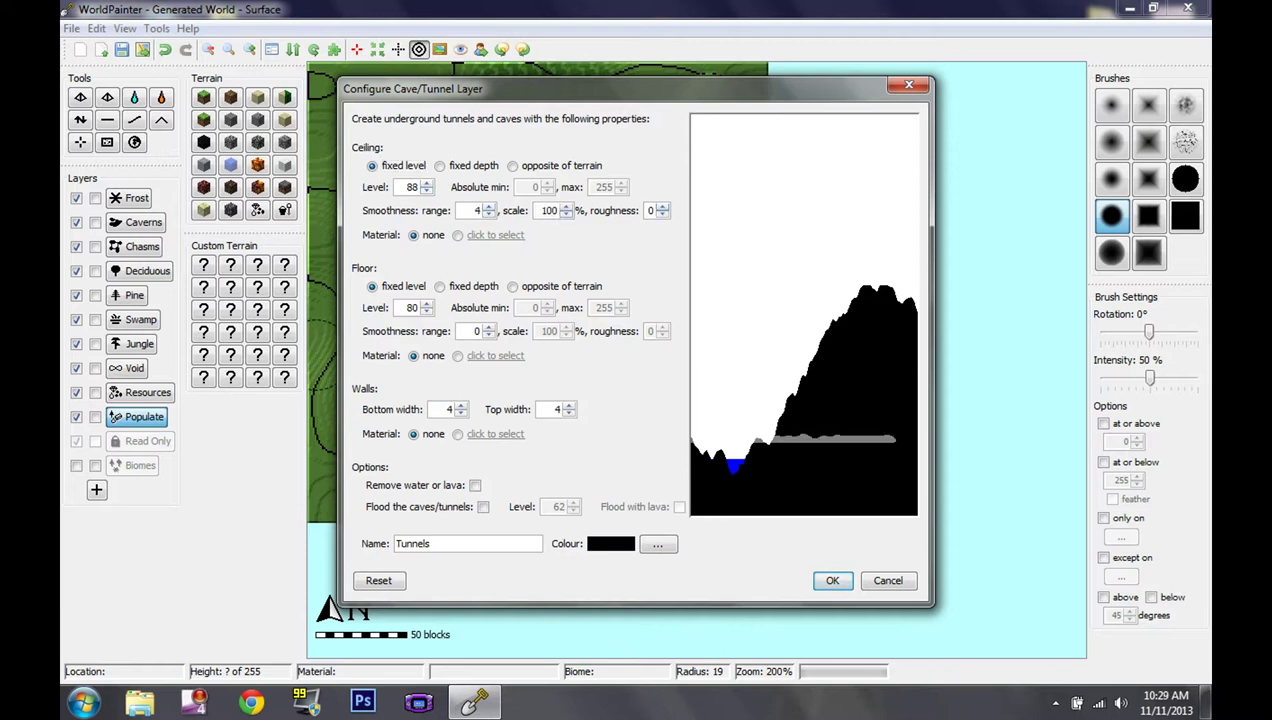
click(662, 207)
click(662, 207)
click(489, 207)
key(BackSpace)
text(7)
Set the tunnel floor's smoothness range to 3 and roughness to 1, and enable removal of water or lava.
click(489, 327)
click(489, 327)
click(662, 327)
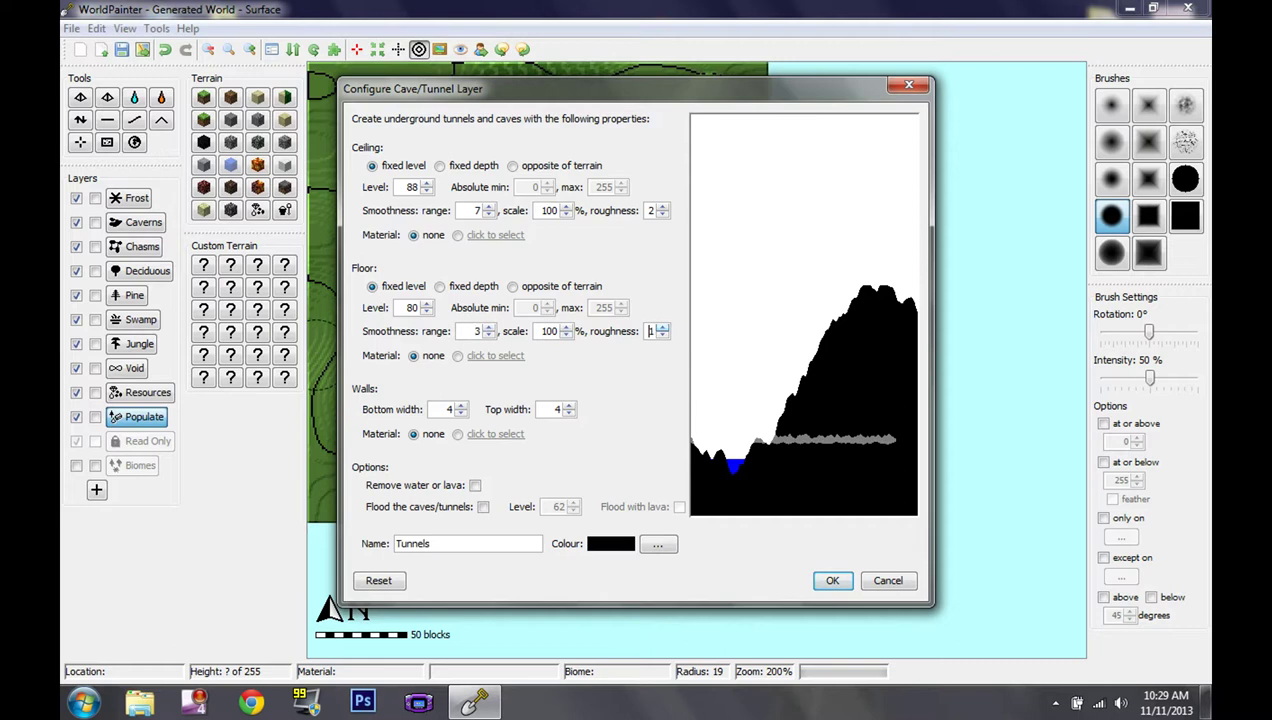
click(489, 327)
click(489, 335)
click(662, 327)
click(662, 335)
click(475, 485)
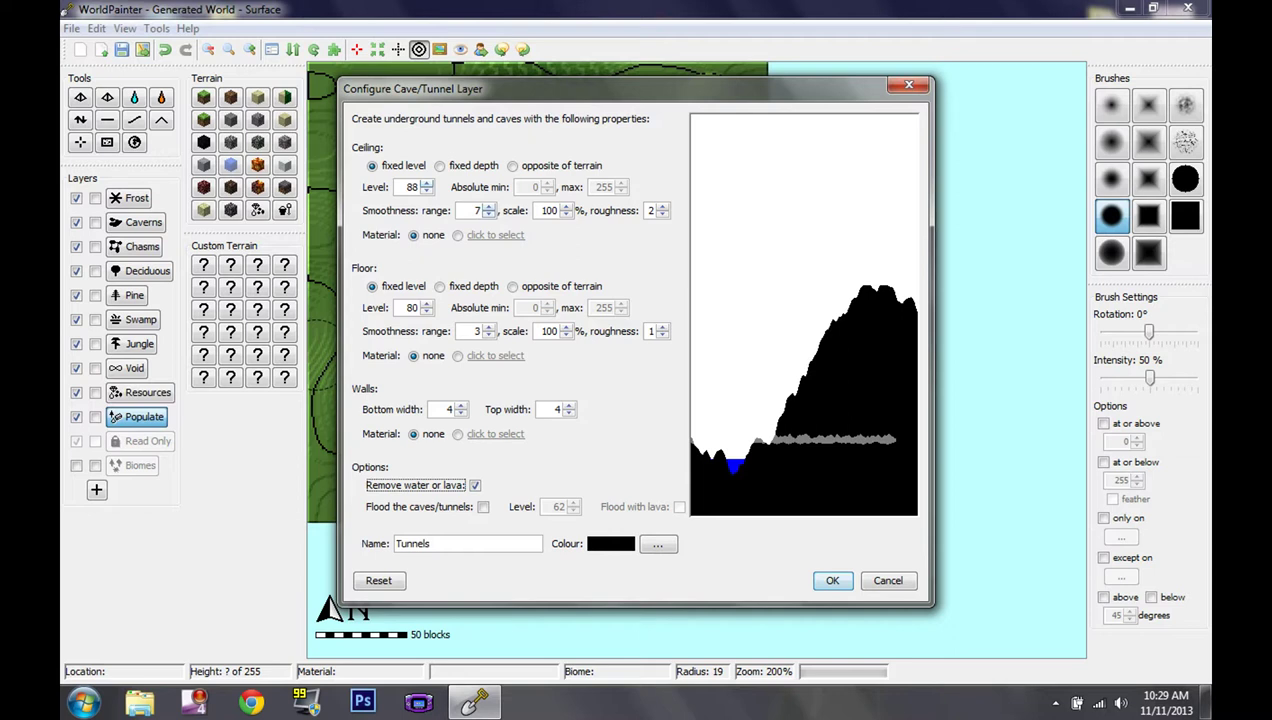
Lower the tunnel layer's ceiling level to 77 and its floor level to 16.
click(427, 191)
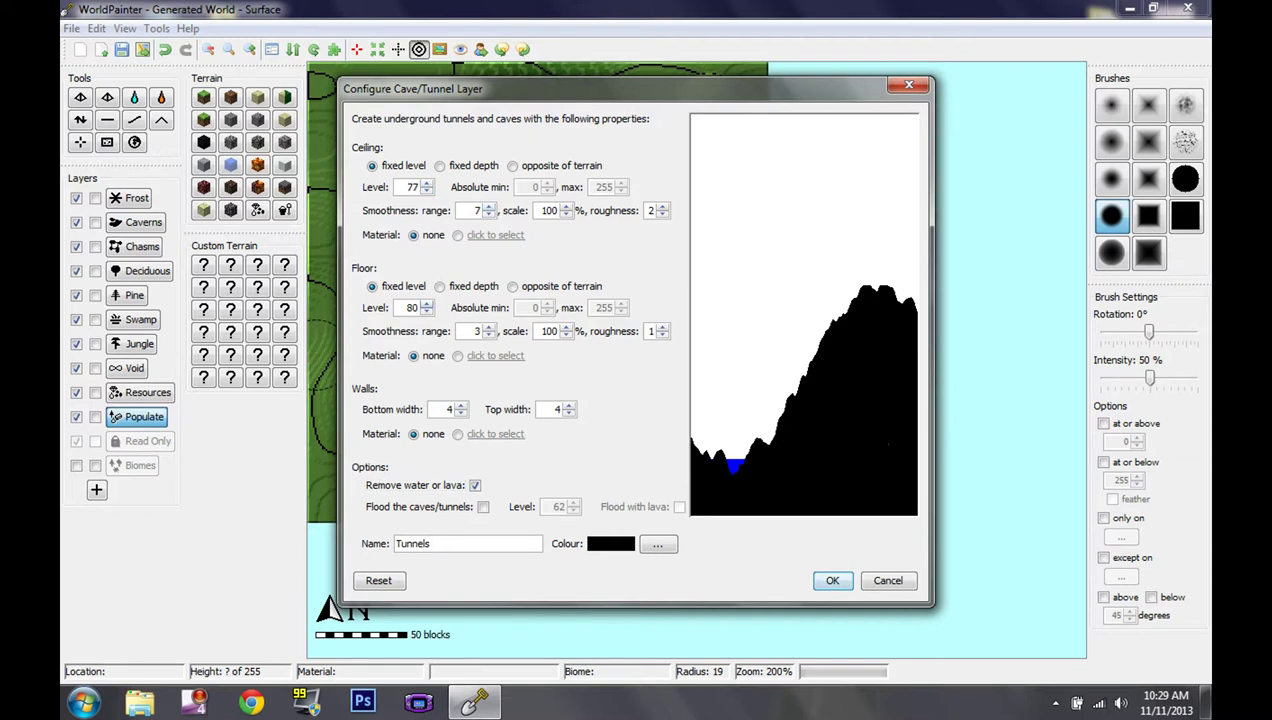
click(427, 312)
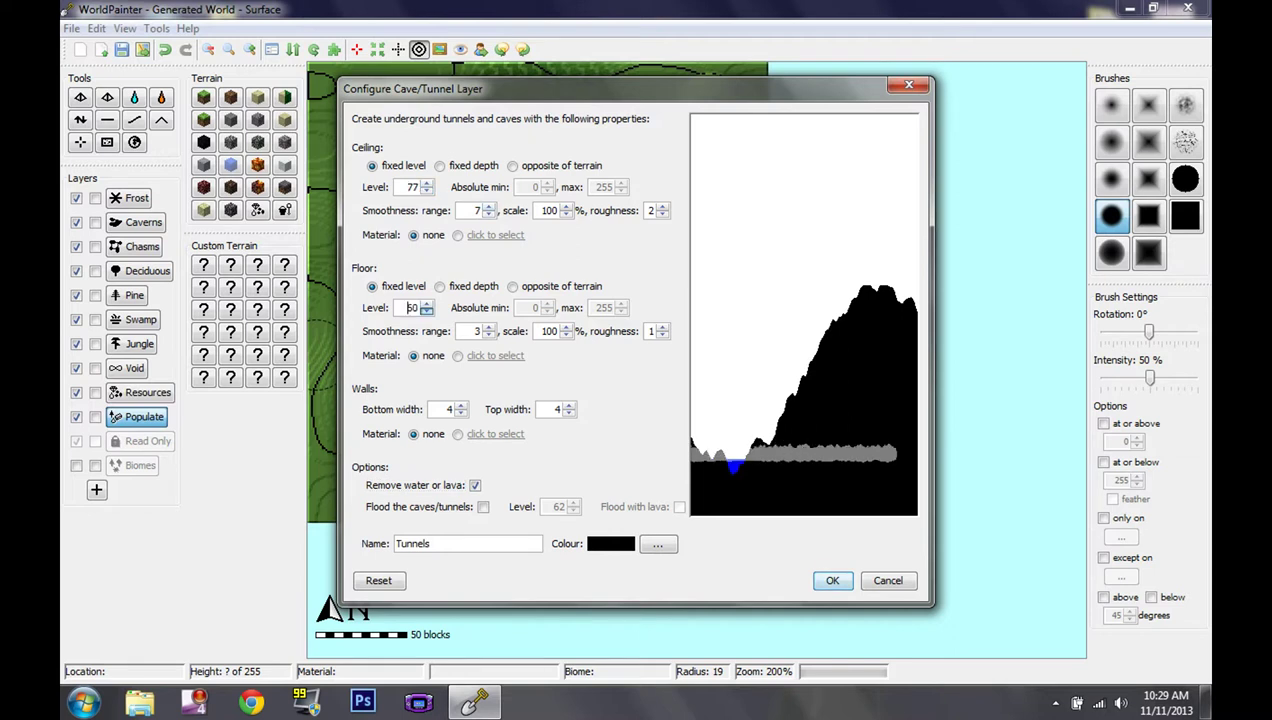
key(Down)
key(Down)
key(Down)
key(Down)
key(Down)
key(Down)
key(Down)
key(Down)
key(Down)
key(Down)
key(Down)
key(Down)
key(Down)
key(Down)
key(Down)
key(Down)
key(Down)
key(Down)
key(Down)
key(Down)
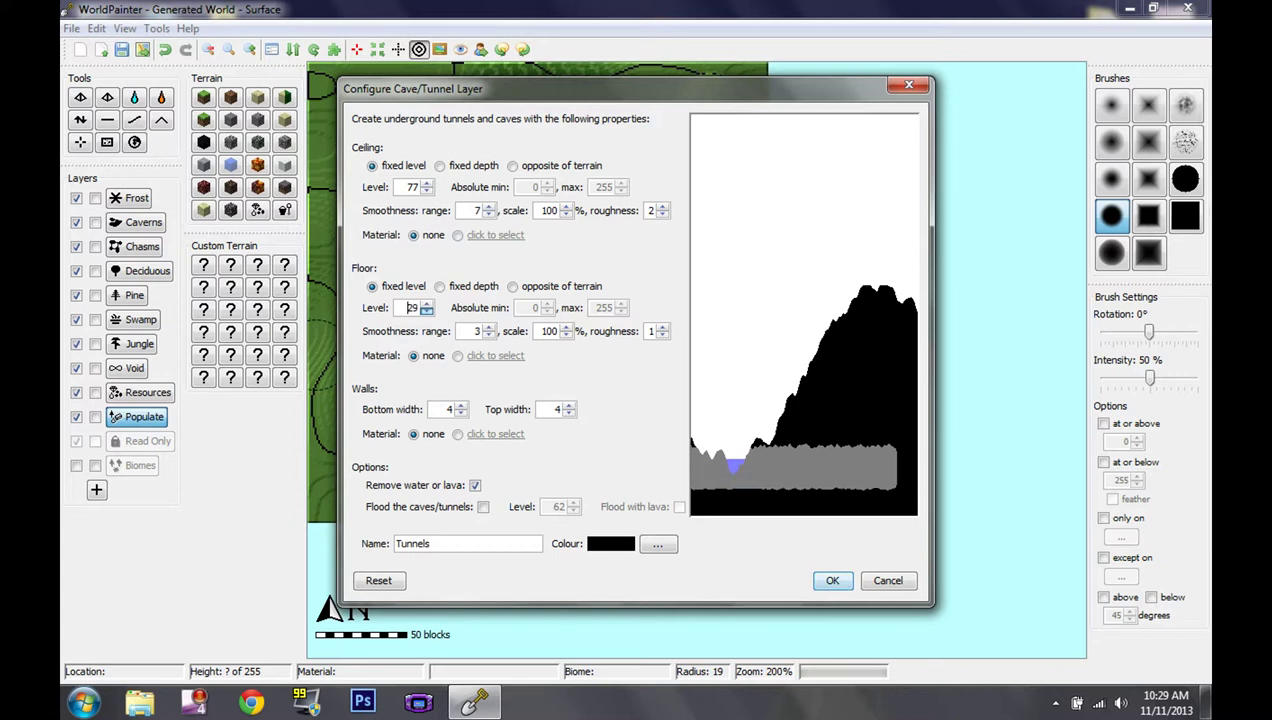
key(Down)
key(Down)
key(Down)
key(Down)
key(Down)
key(Down)
key(Down)
key(Down)
key(Down)
key(Down)
key(Down)
key(Down)
key(Down)
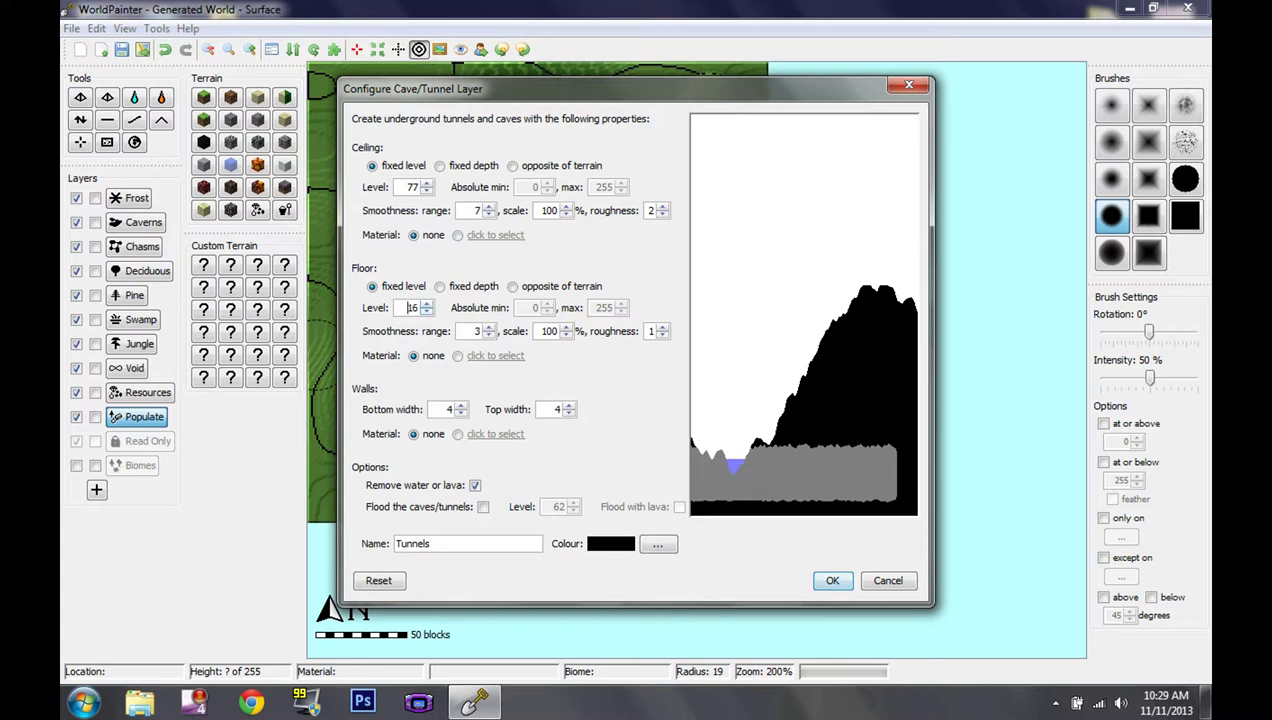
Set the tunnel layer's ceiling level to 49.
click(427, 191)
key(BackSpace)
key(BackSpace)
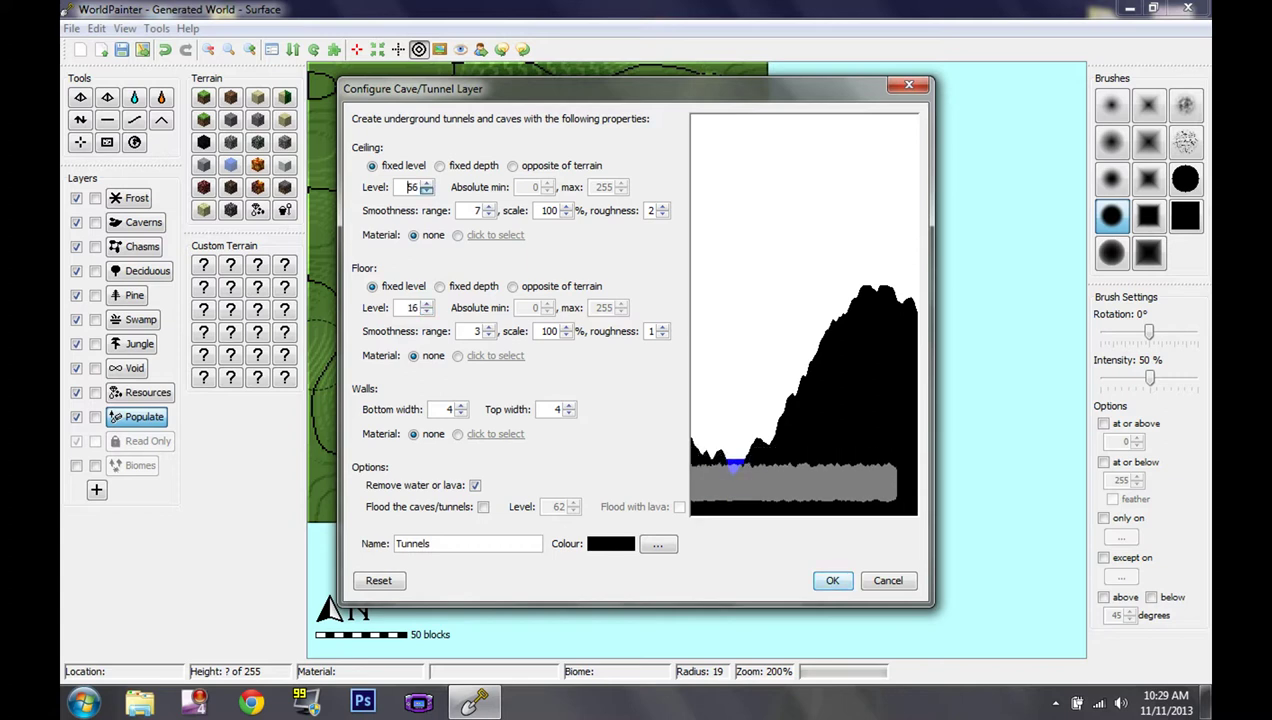
text(46)
key(BackSpace)
text(9)
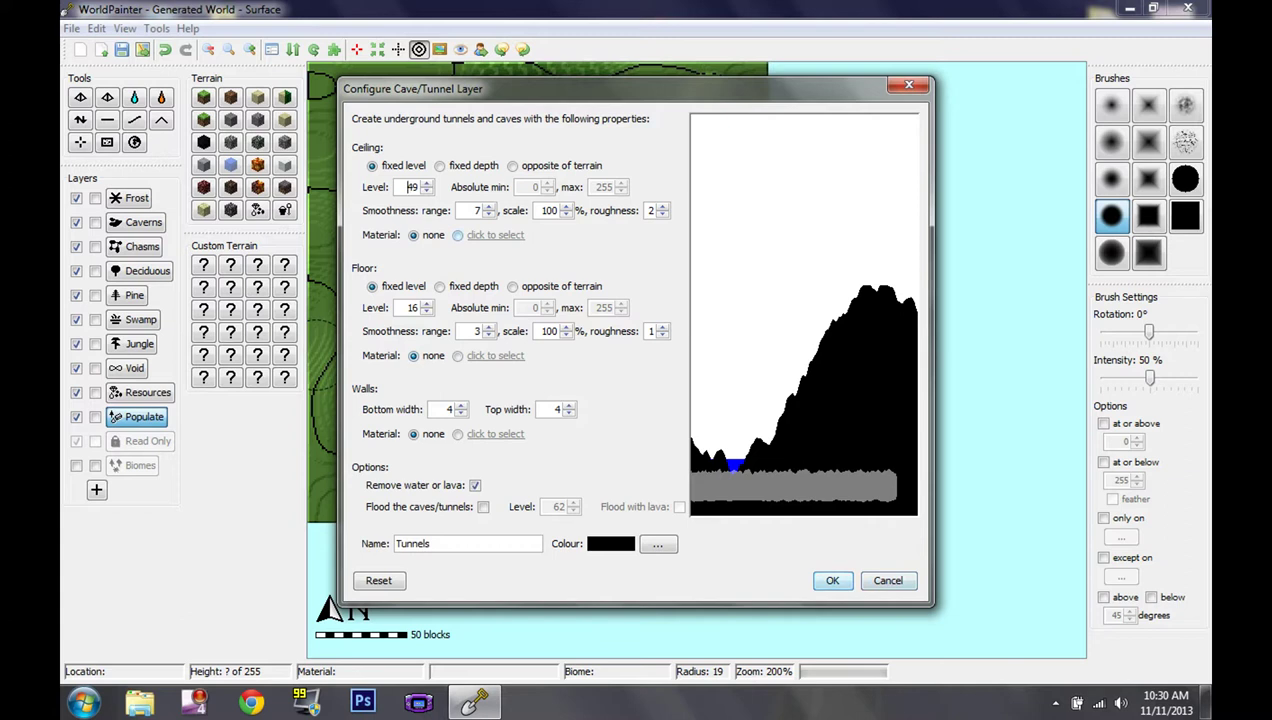
Set the tunnel layer's display colour to red from the colour swatches.
click(657, 544)
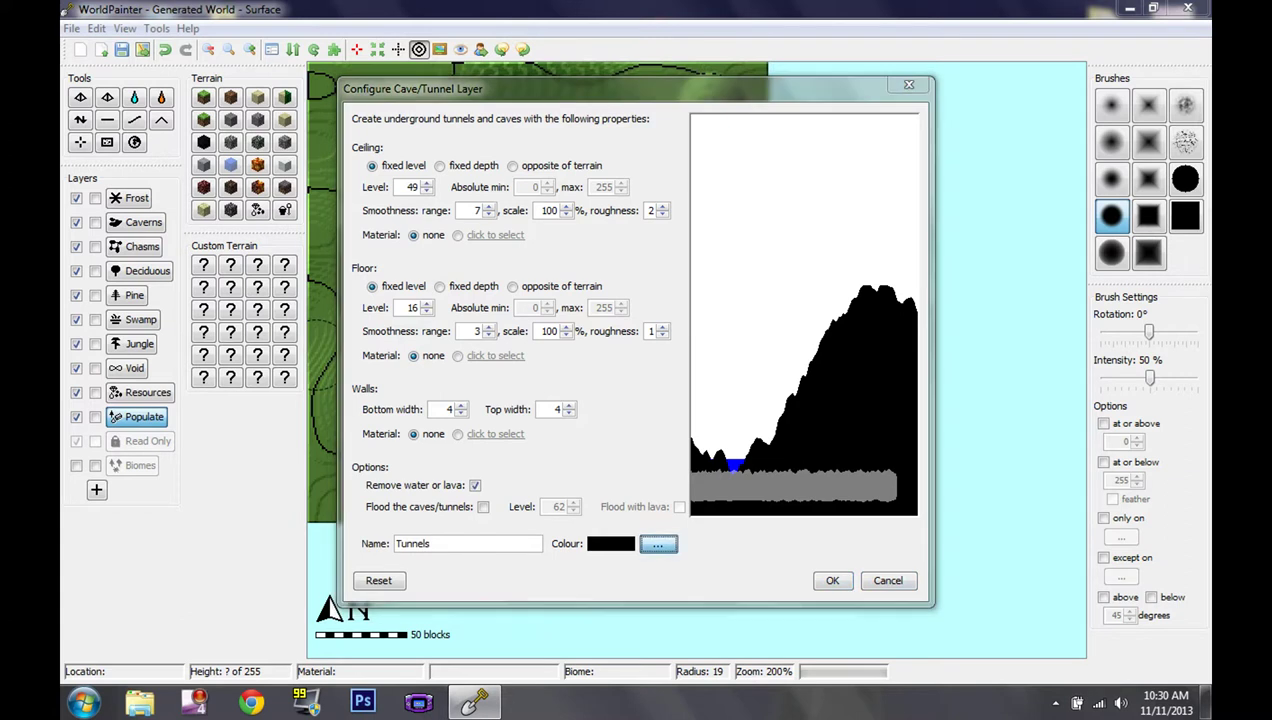
drag(556, 383, 512, 254)
click(437, 280)
click(469, 280)
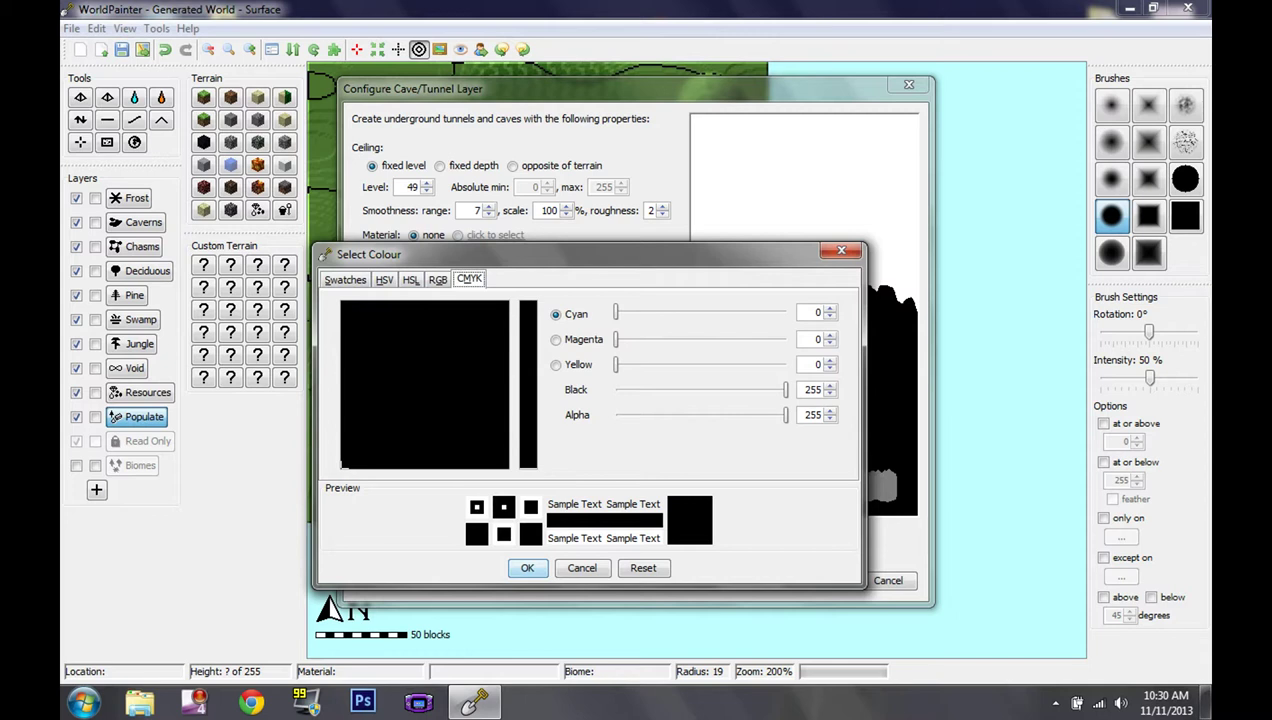
click(411, 280)
click(384, 280)
click(345, 280)
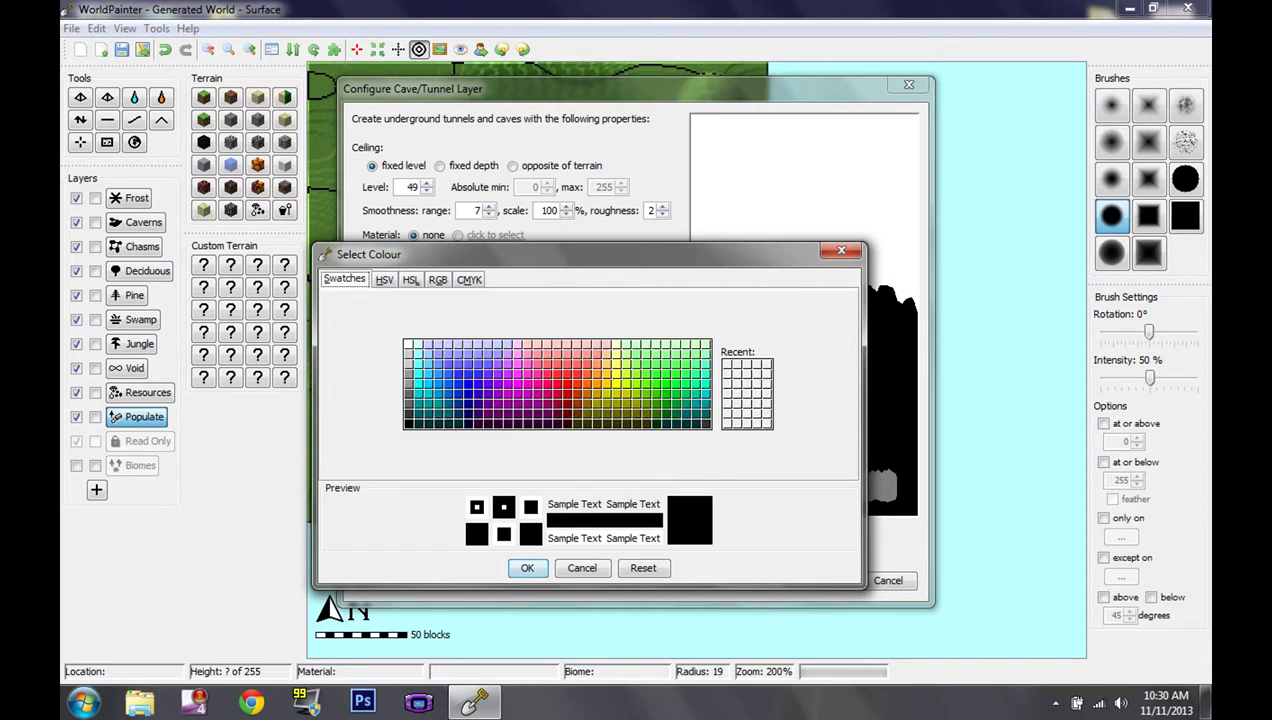
click(568, 384)
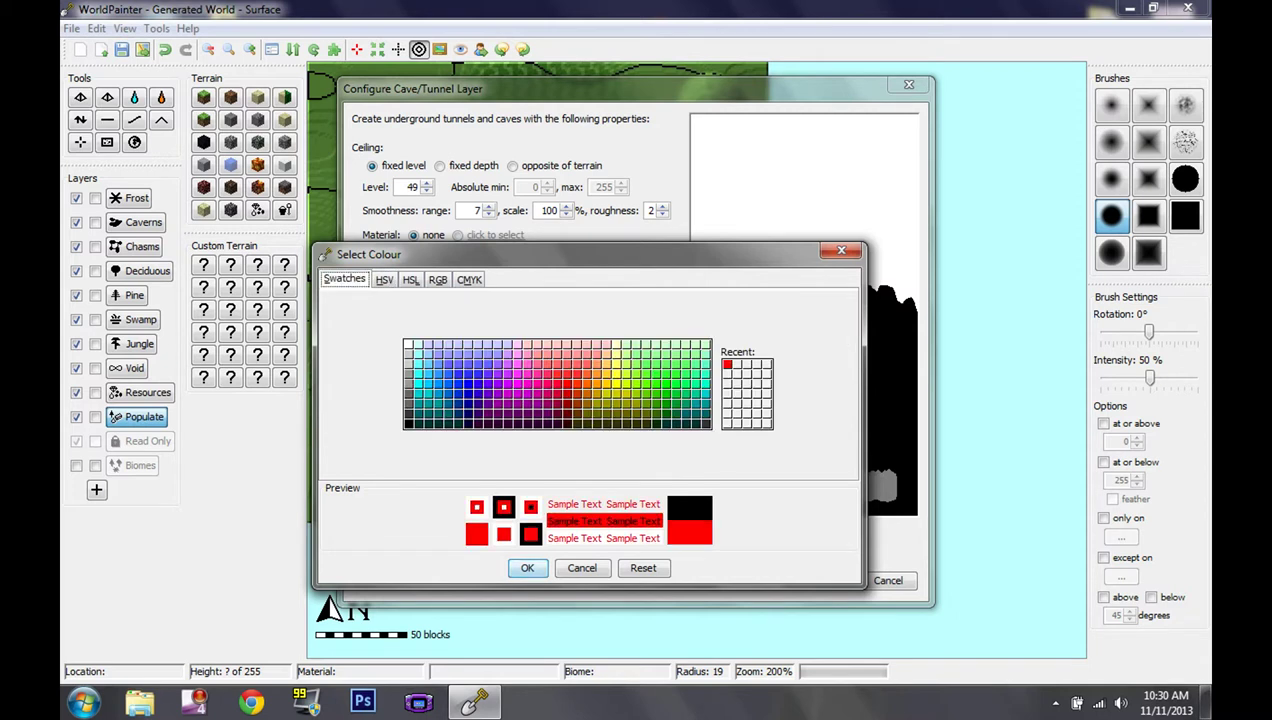
click(527, 568)
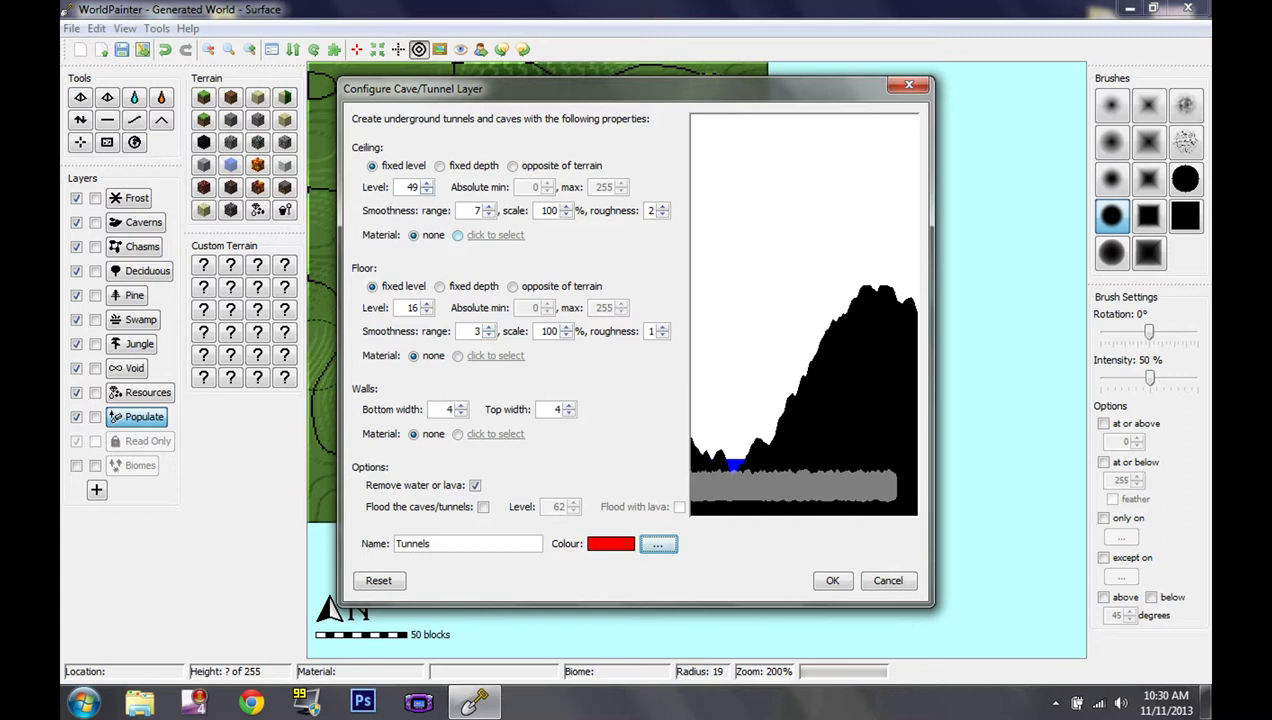
Open the custom material settings for the tunnel ceiling and examine the available block IDs, including the unnamed ones past 175 Large Flowers.
click(458, 235)
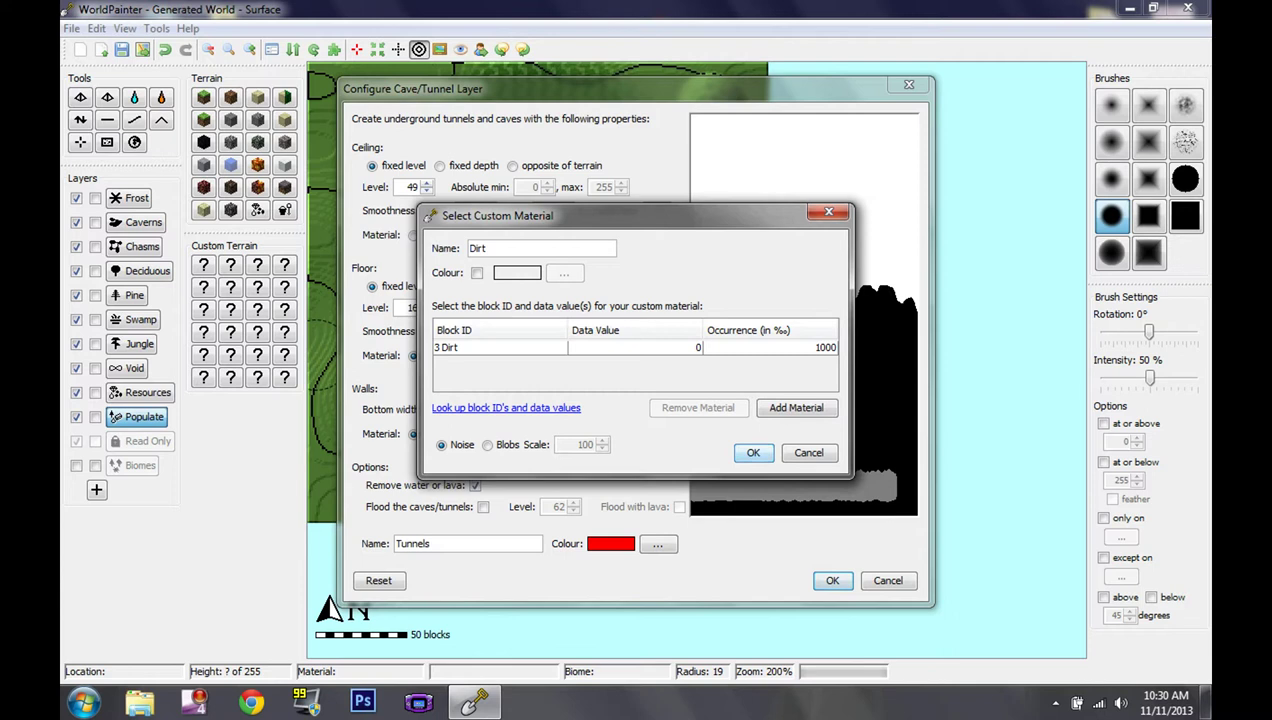
click(495, 347)
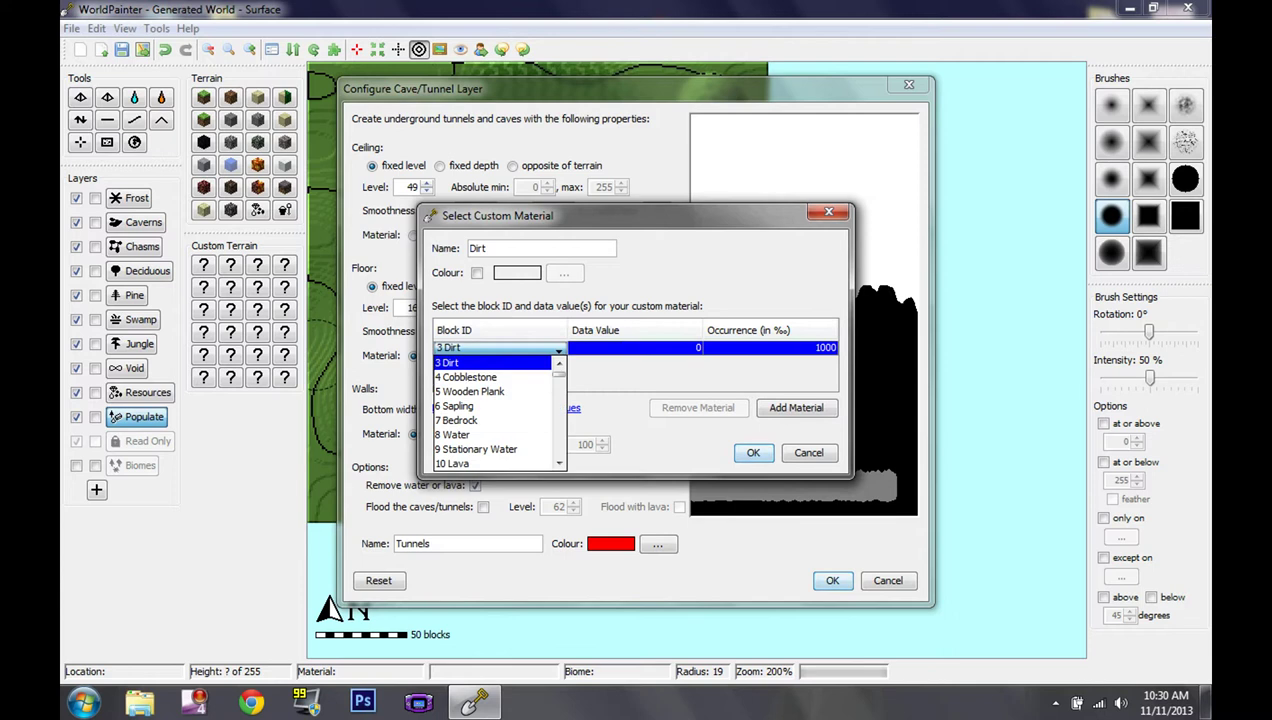
scroll(495, 413, down, 12)
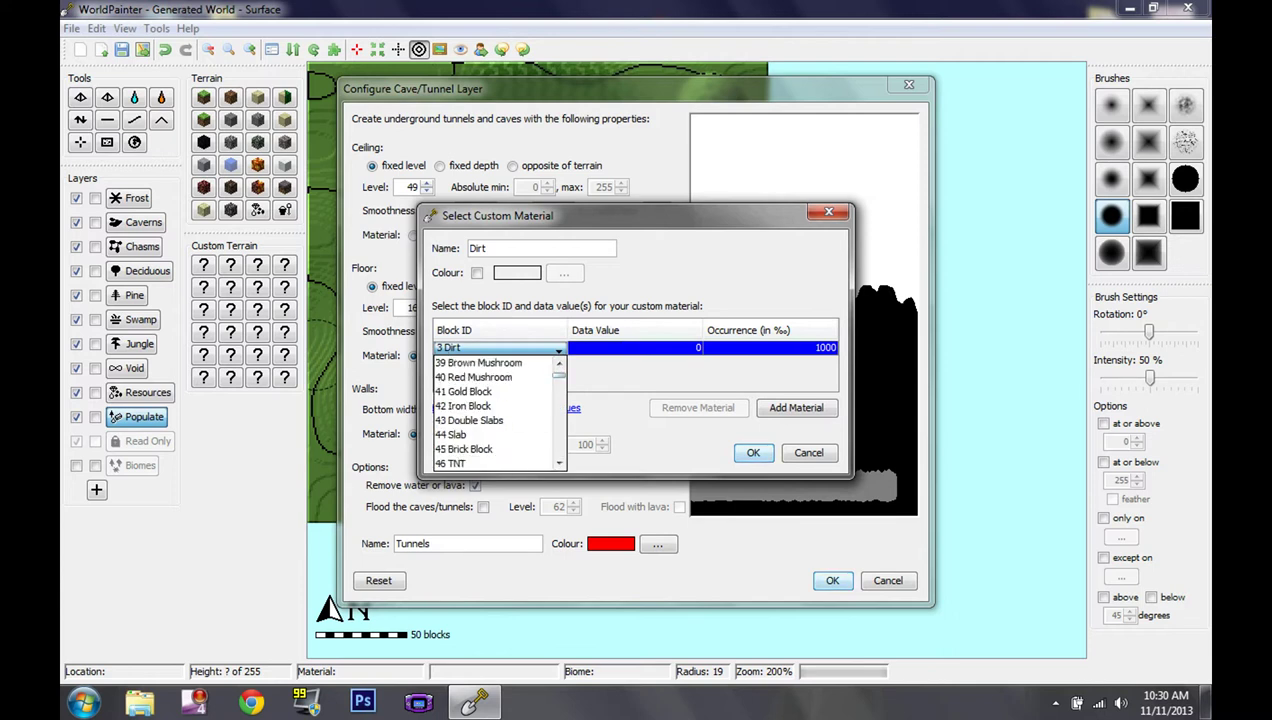
scroll(495, 413, down, 14)
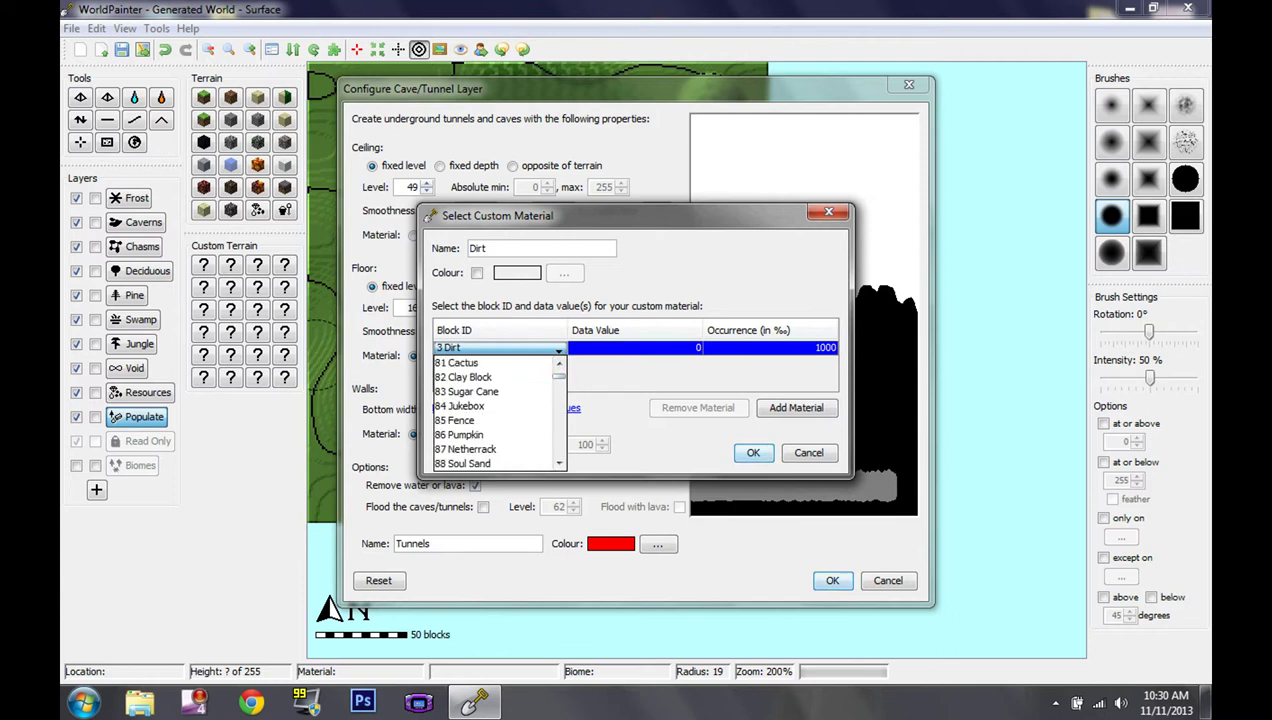
scroll(495, 413, down, 4)
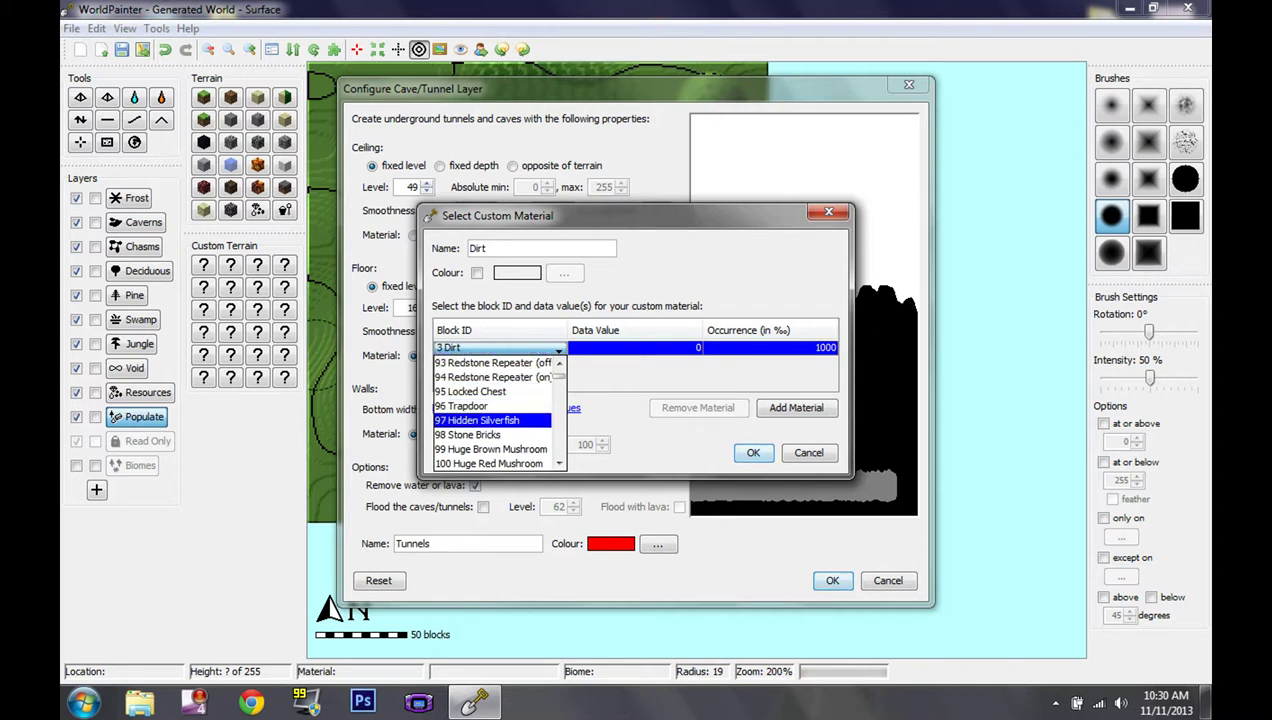
scroll(495, 425, down, 2)
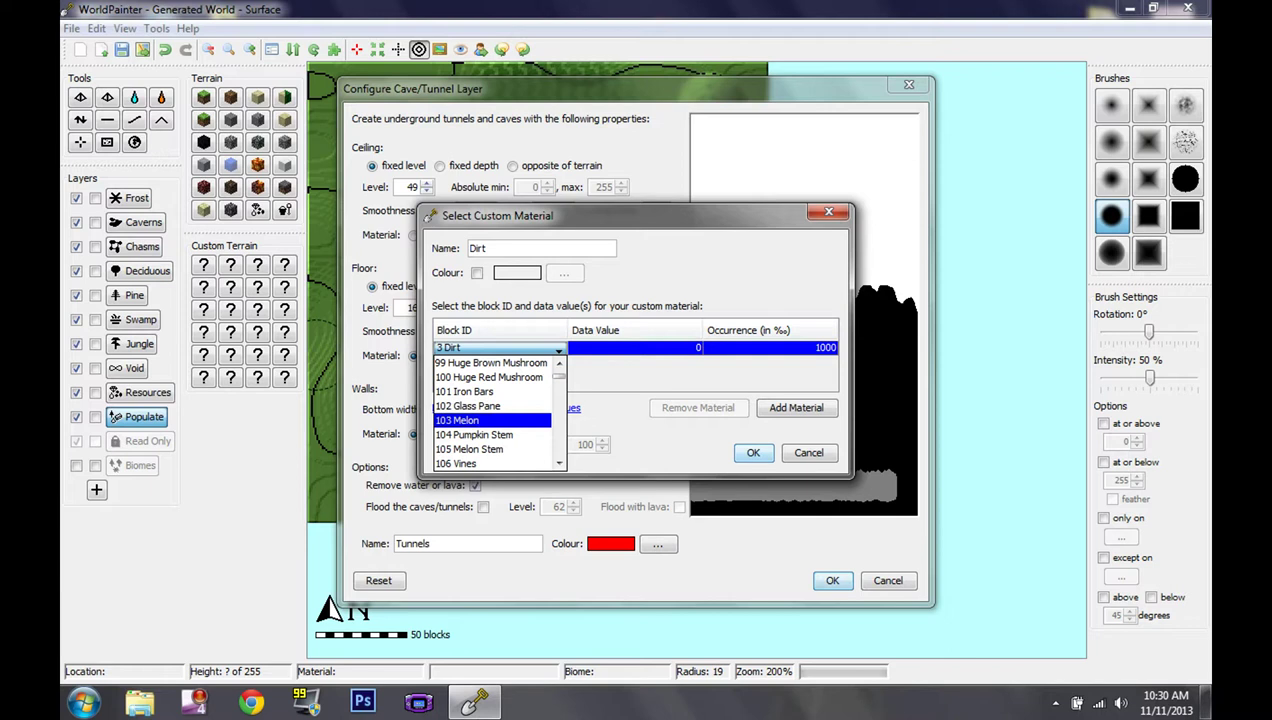
scroll(490, 380, down, 1)
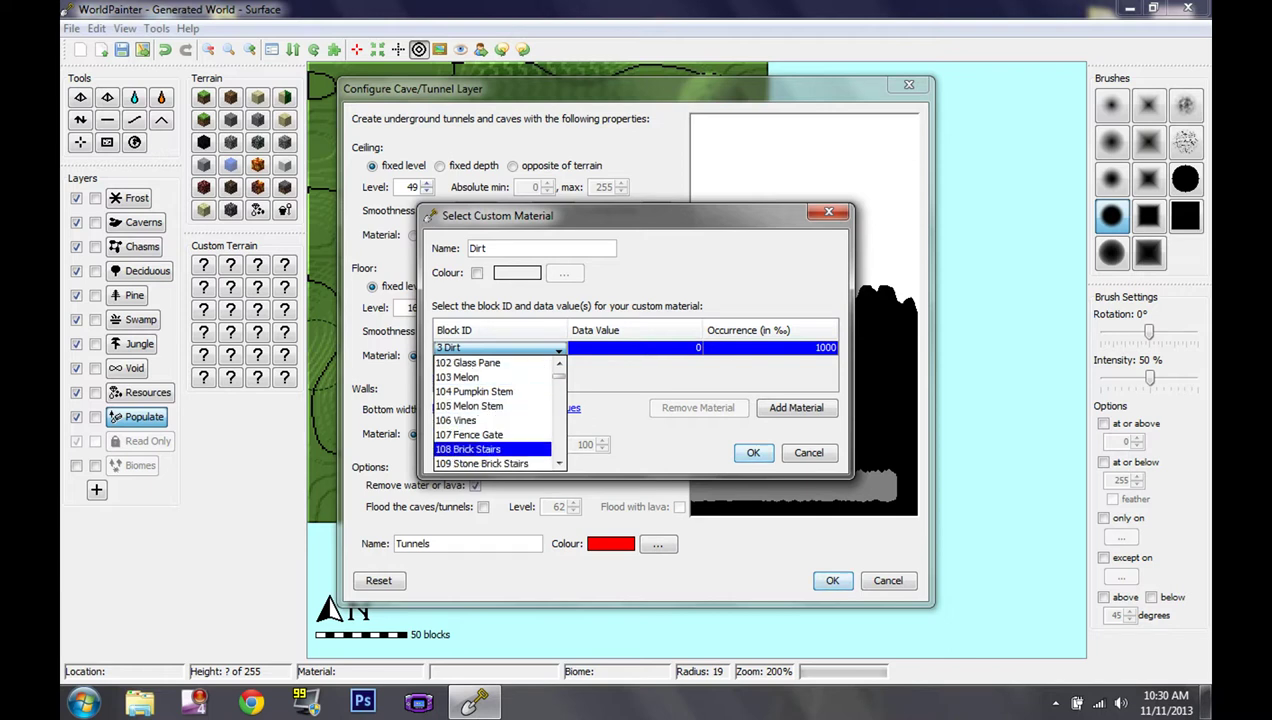
scroll(490, 449, down, 3)
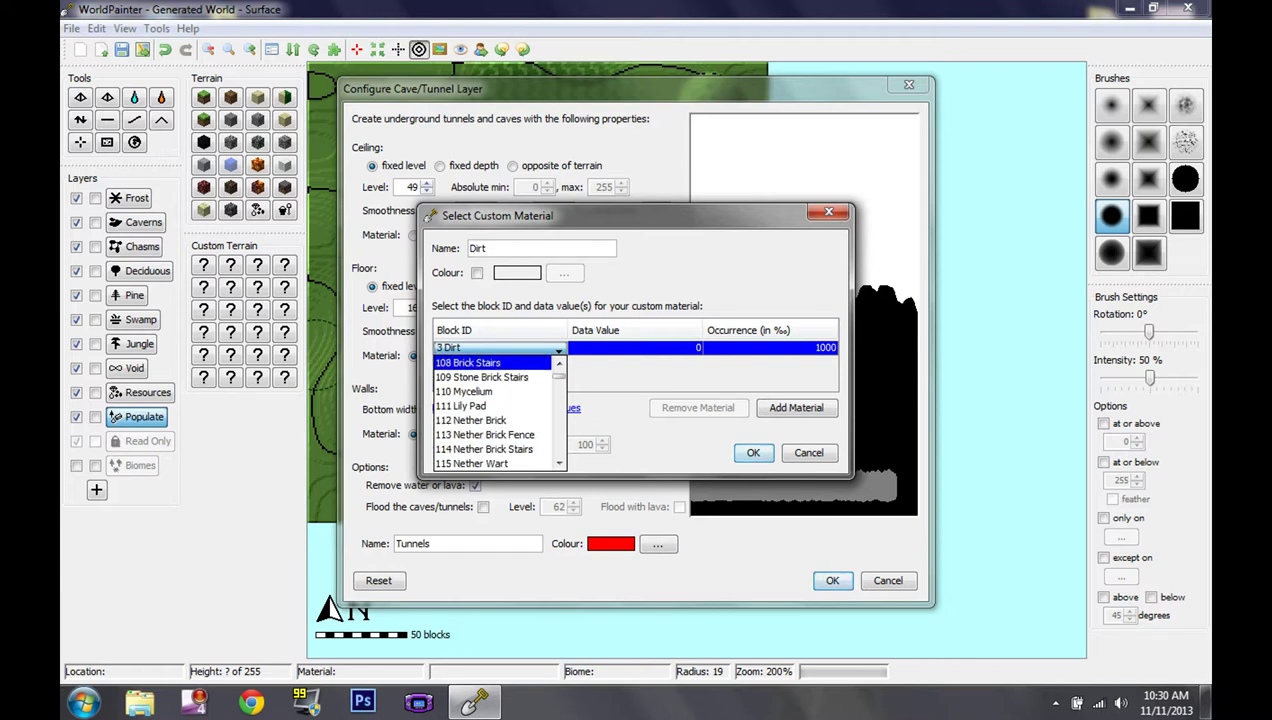
scroll(470, 440, down, 1)
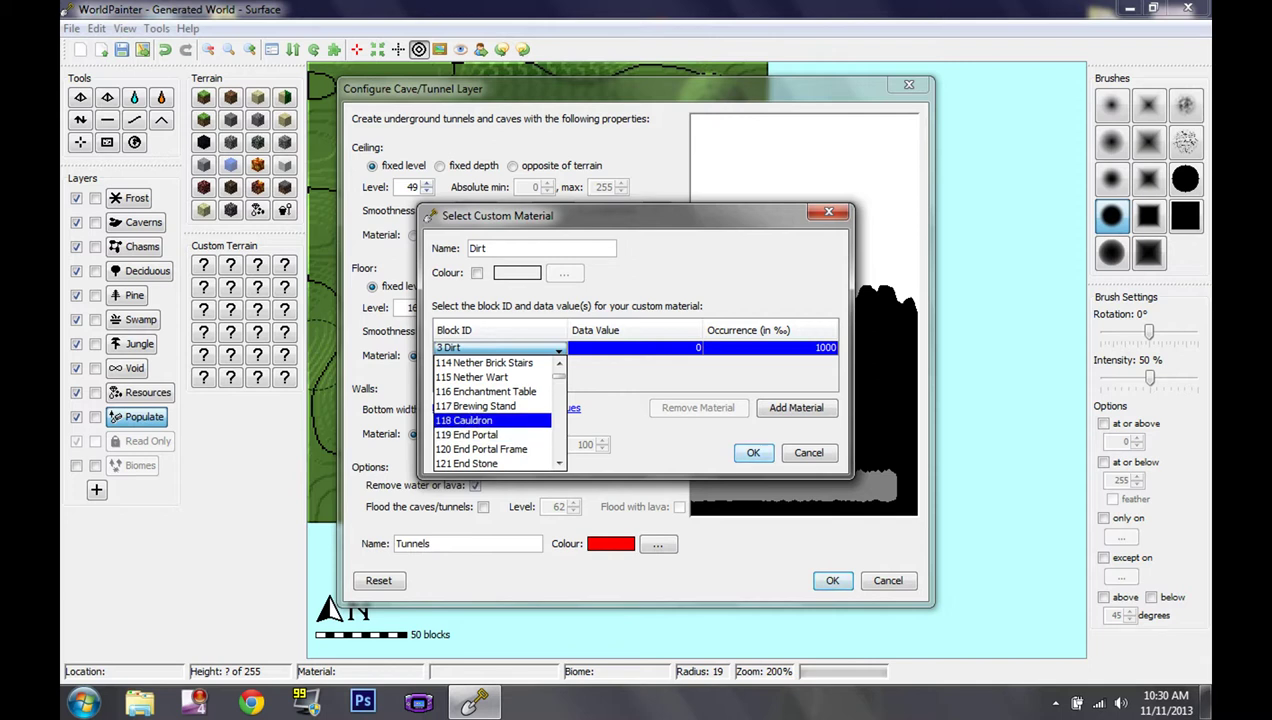
scroll(490, 434, down, 1)
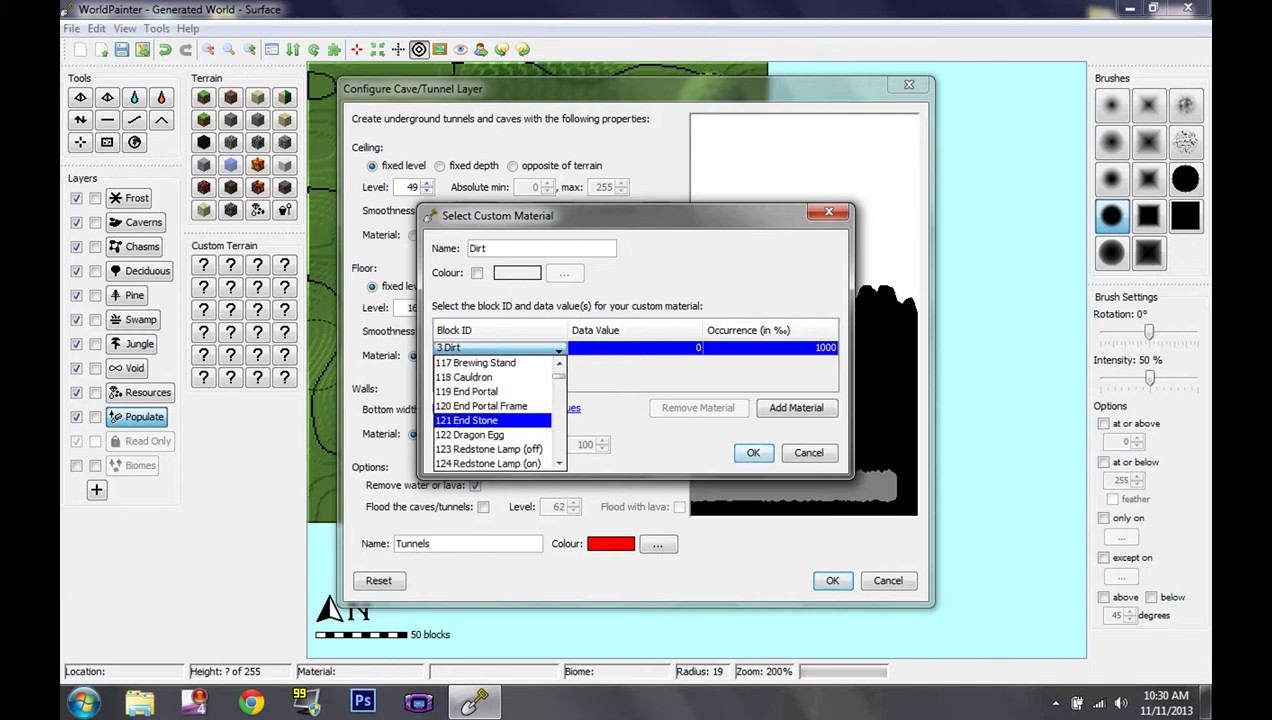
scroll(490, 434, down, 1)
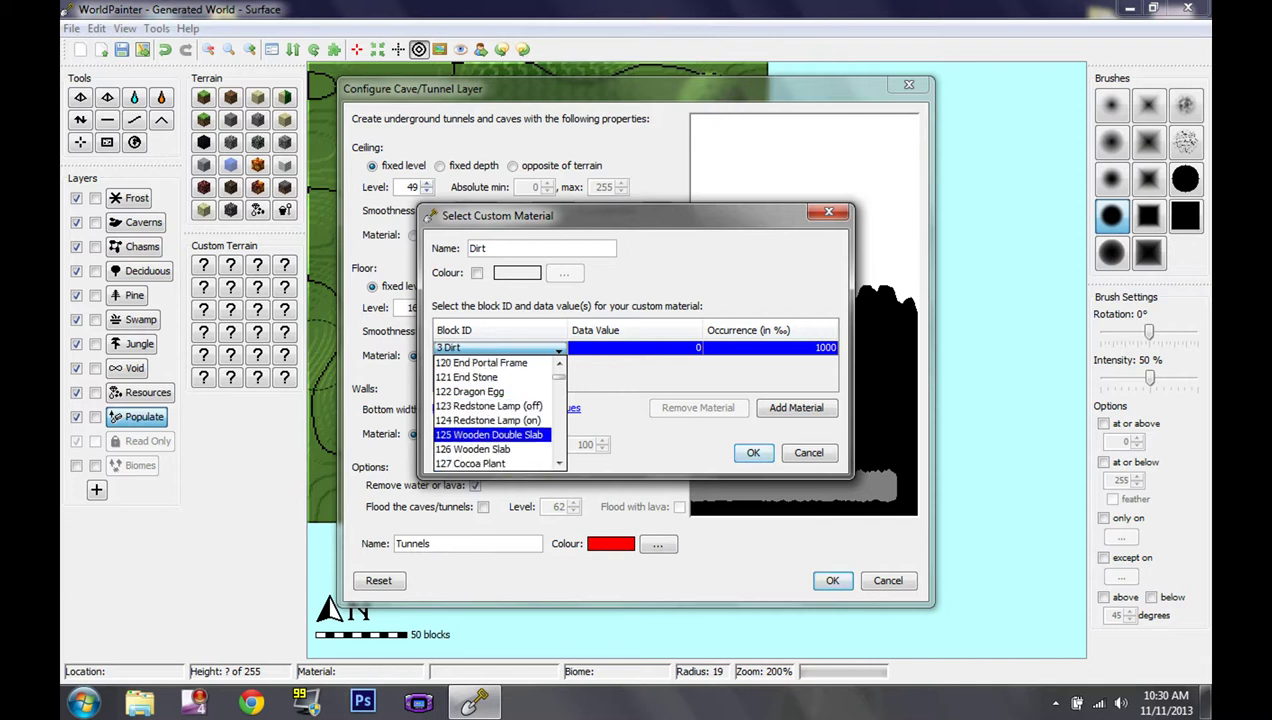
scroll(490, 449, down, 2)
scroll(490, 449, down, 5)
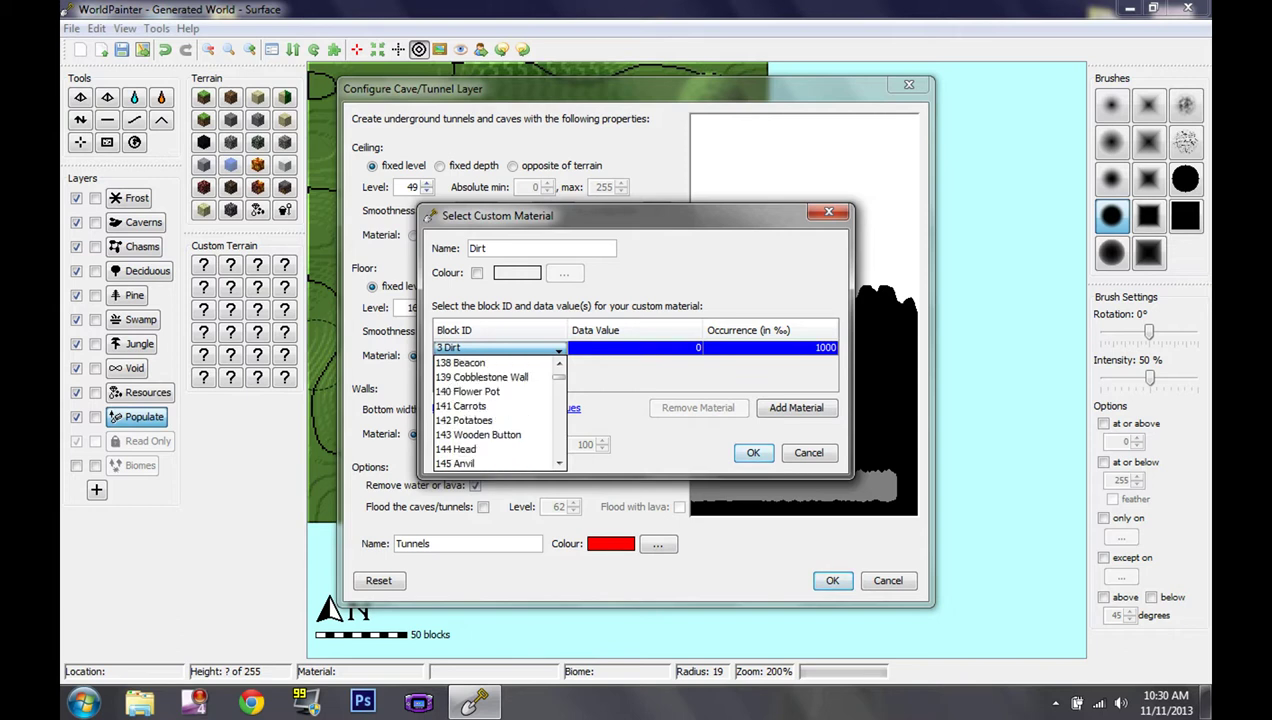
scroll(497, 413, down, 7)
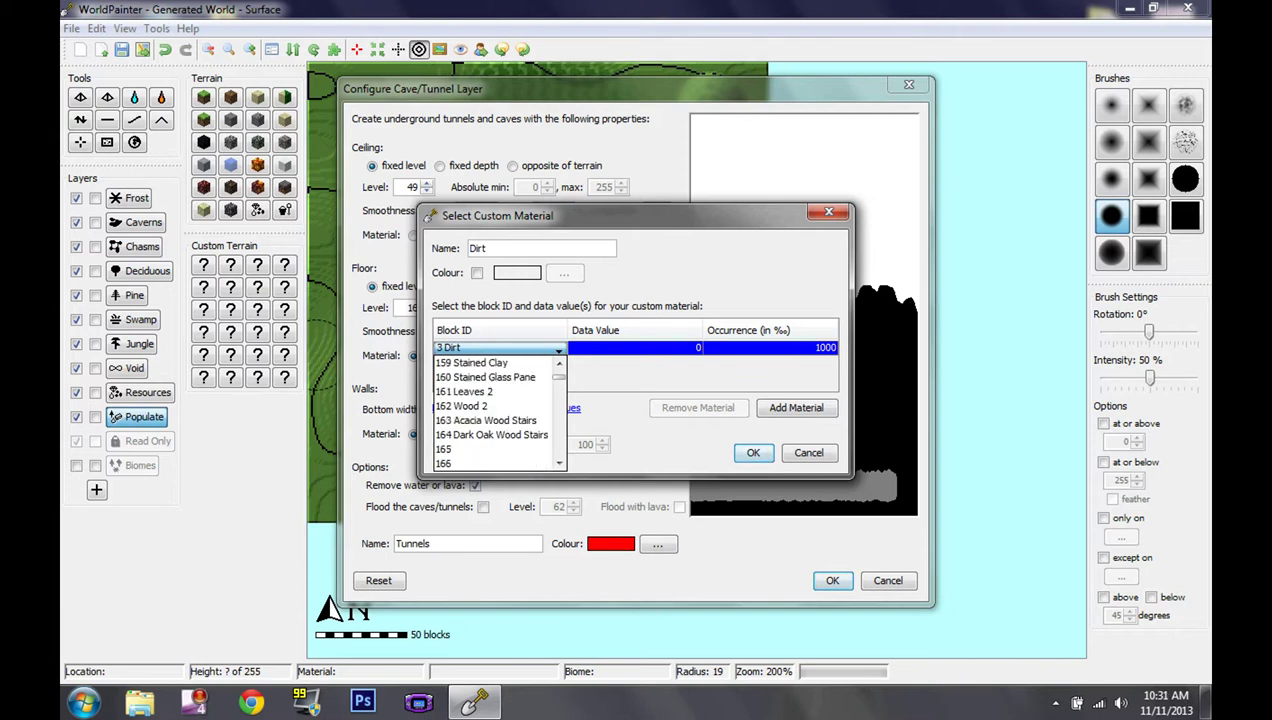
scroll(455, 425, down, 4)
scroll(455, 425, up, 2)
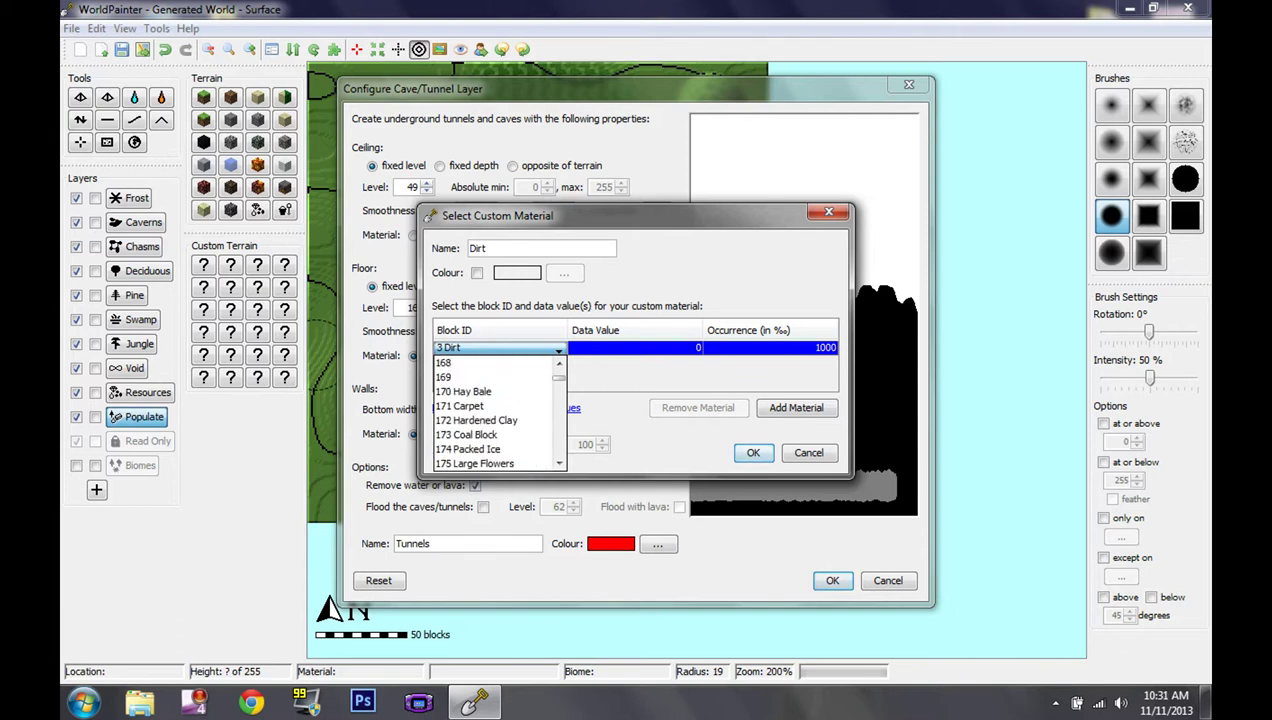
scroll(497, 413, down, 14)
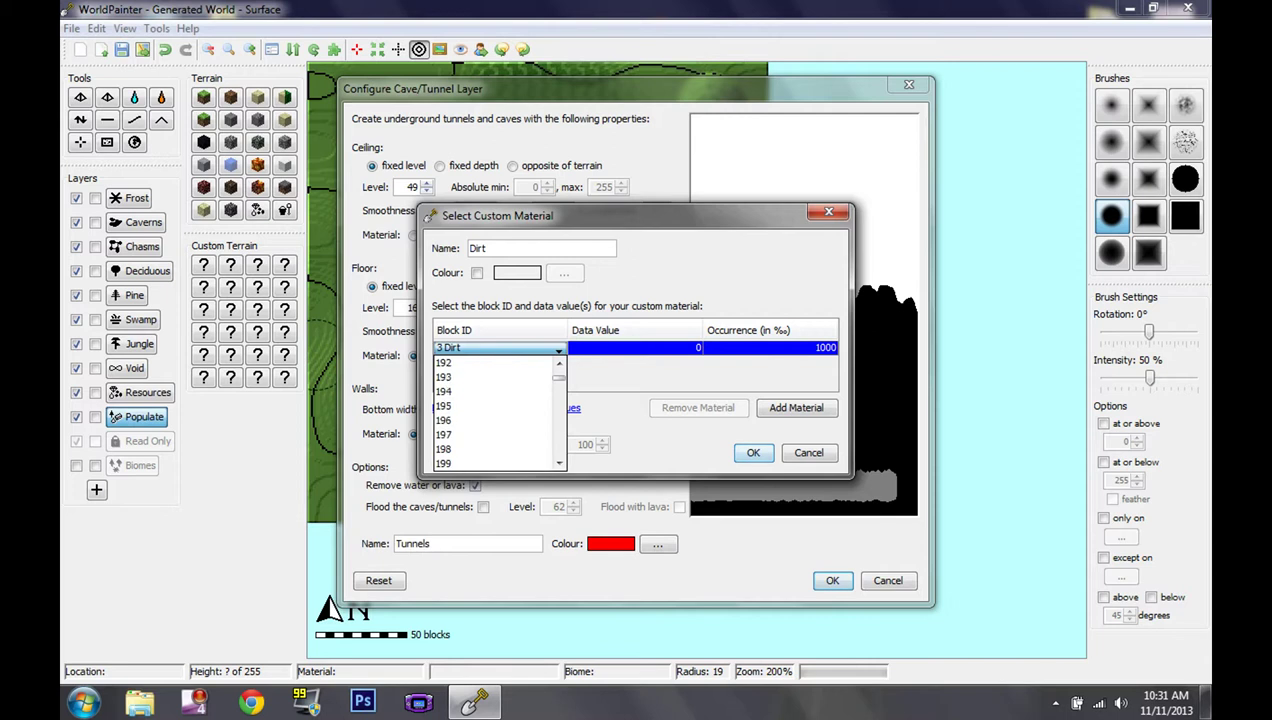
scroll(497, 413, down, 11)
scroll(497, 413, up, 12)
click(510, 348)
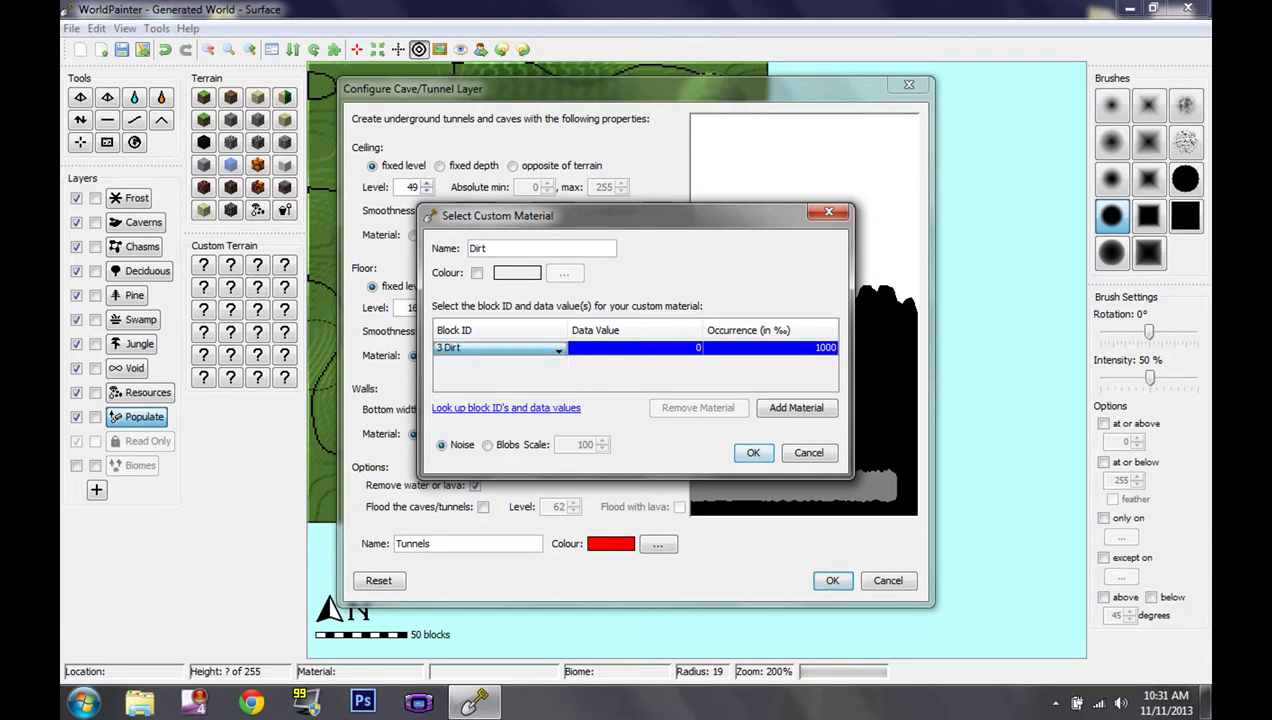
Examine the block IDs available for the ceiling's custom material, from 3 Dirt through 151 Daylight Sensor.
click(510, 348)
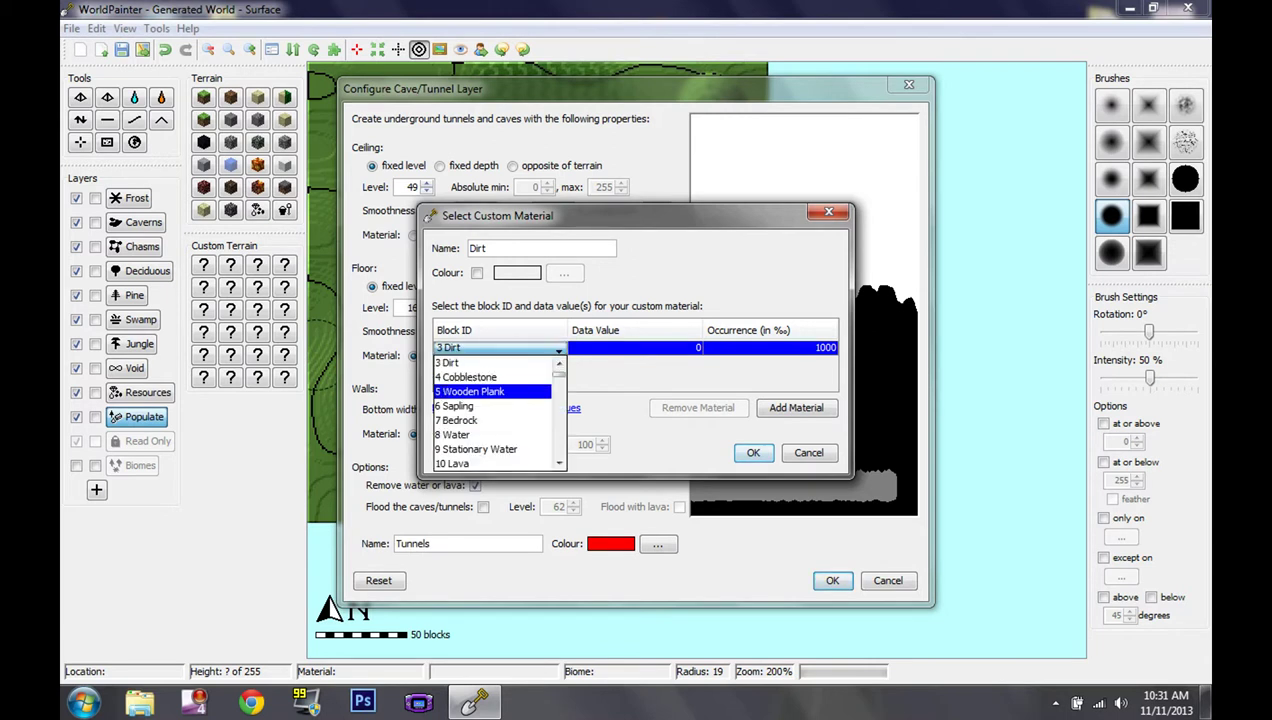
scroll(497, 393, up, 1)
scroll(497, 413, down, 8)
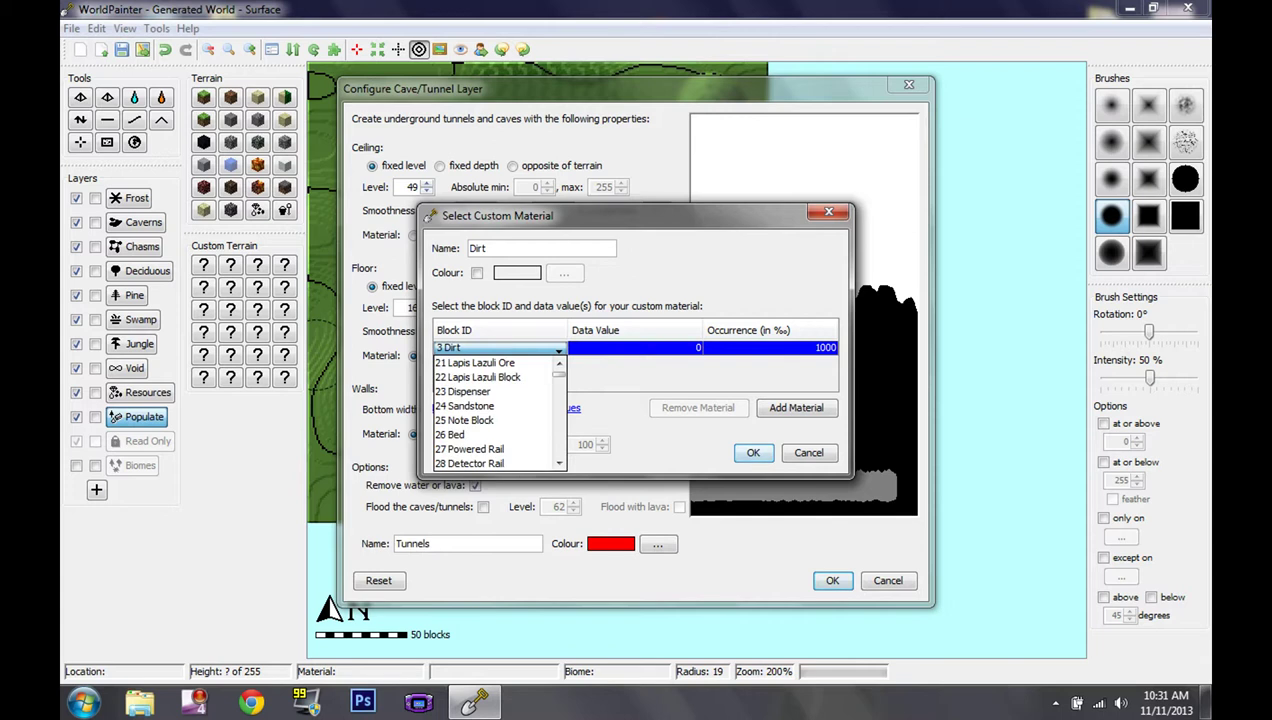
scroll(497, 413, down, 4)
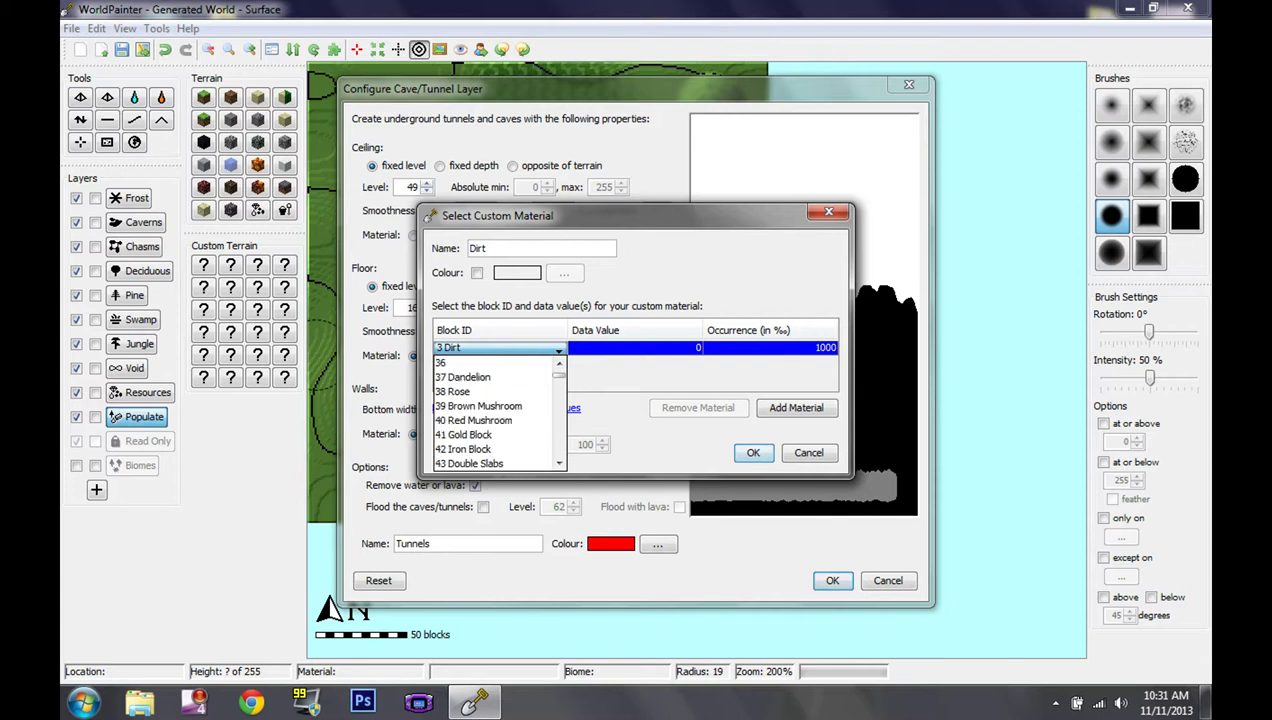
scroll(497, 413, up, 1)
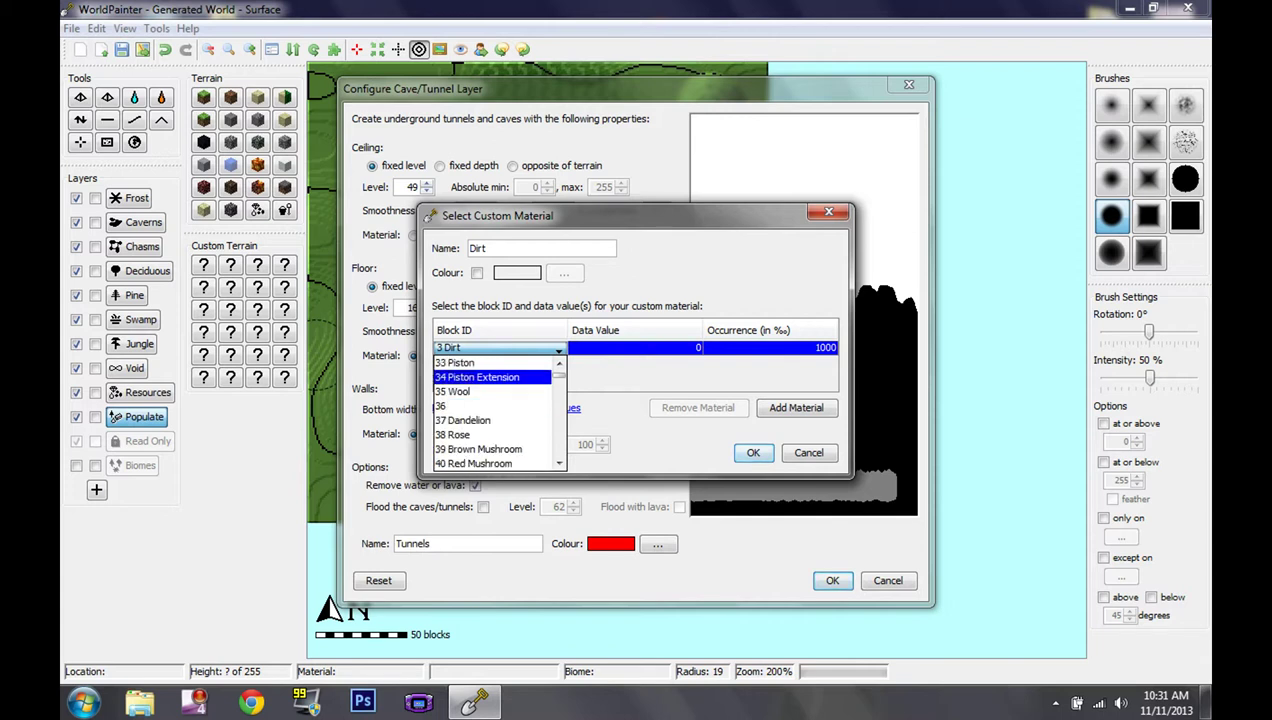
scroll(497, 413, down, 3)
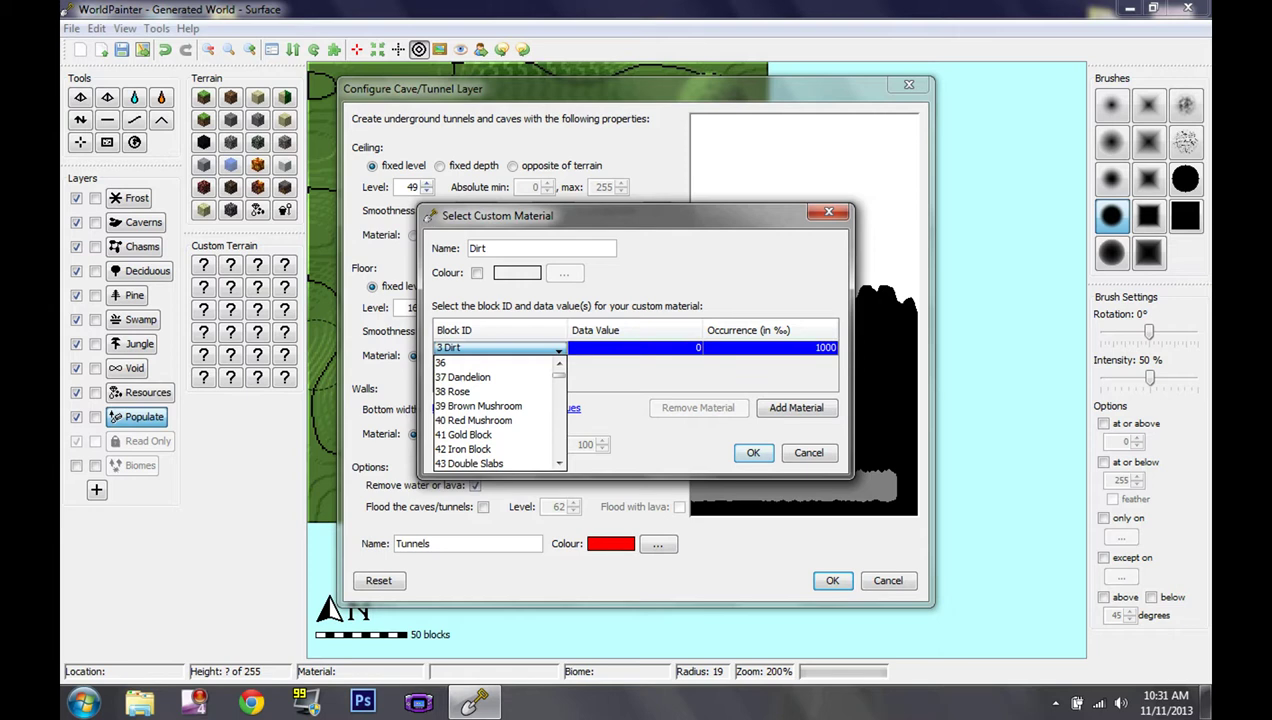
scroll(497, 413, down, 1)
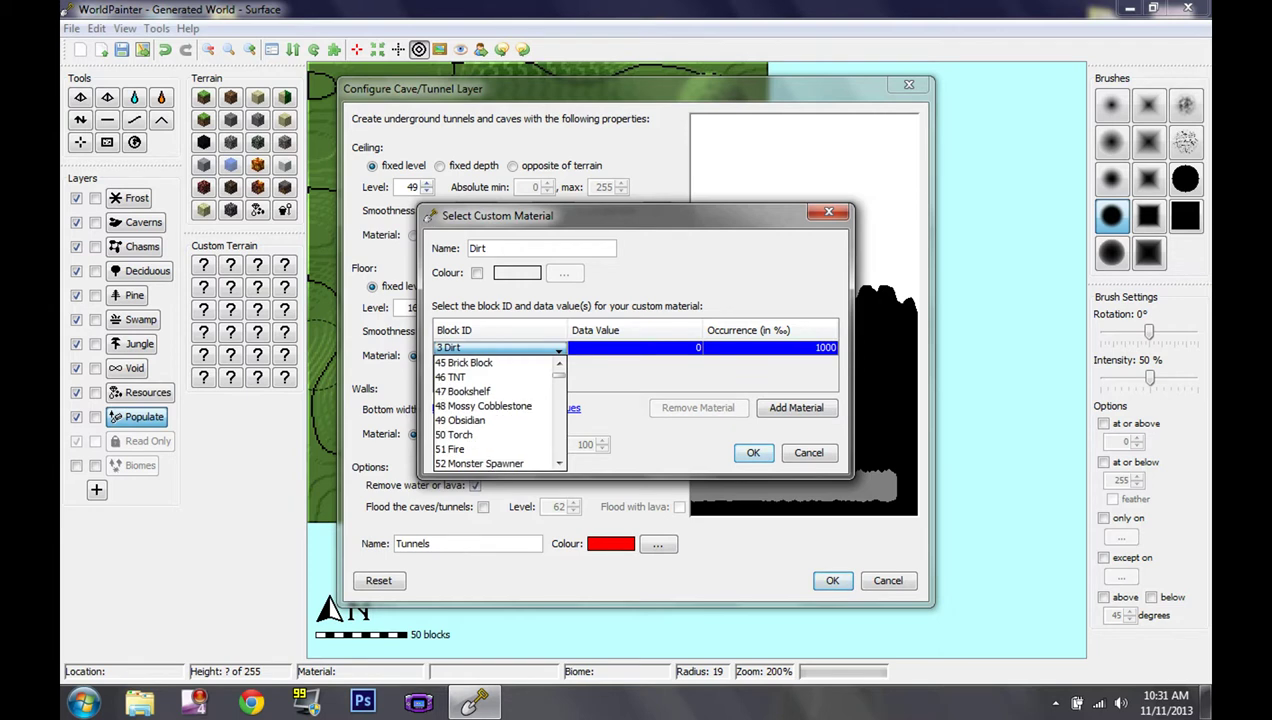
scroll(497, 413, down, 1)
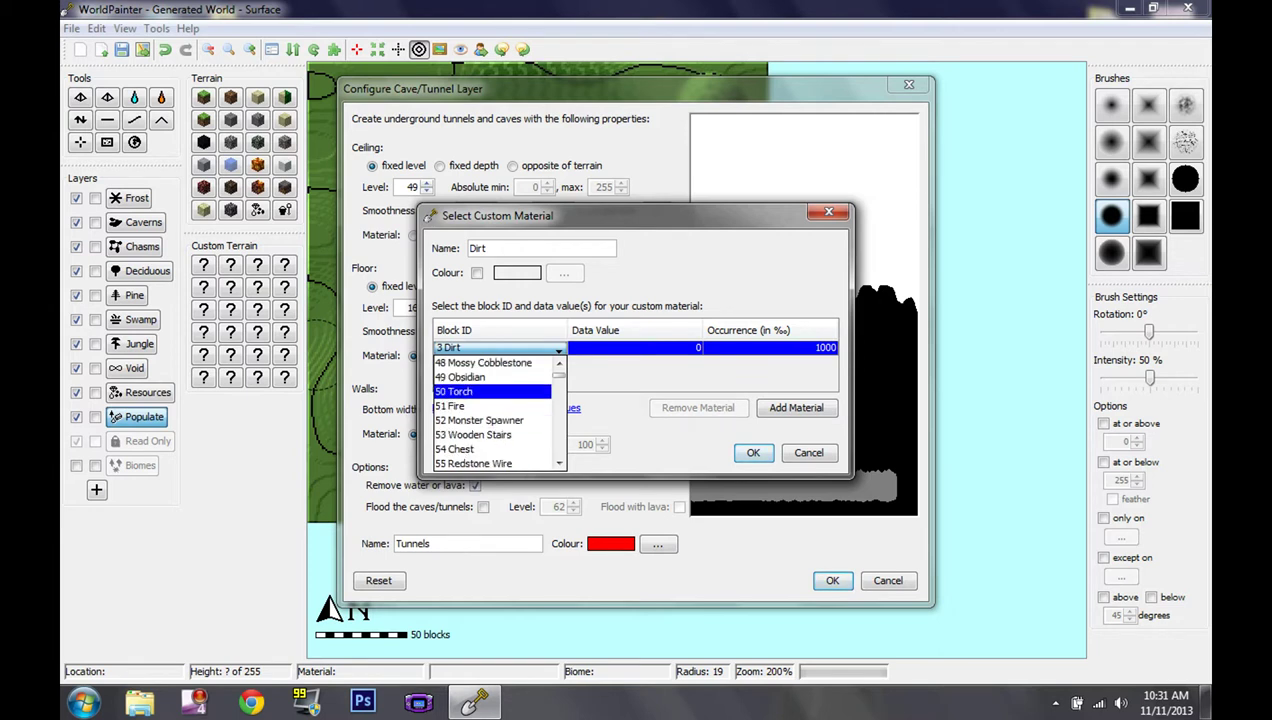
scroll(497, 405, down, 2)
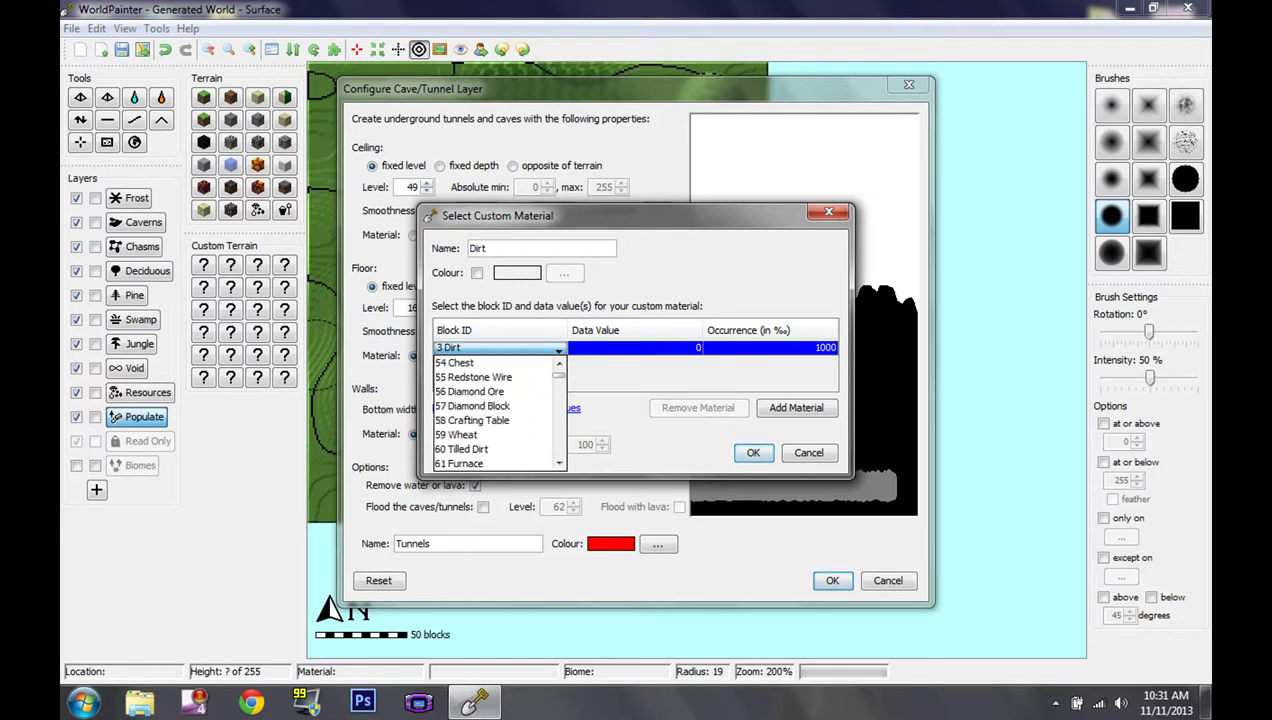
scroll(497, 405, down, 1)
scroll(497, 405, down, 1)
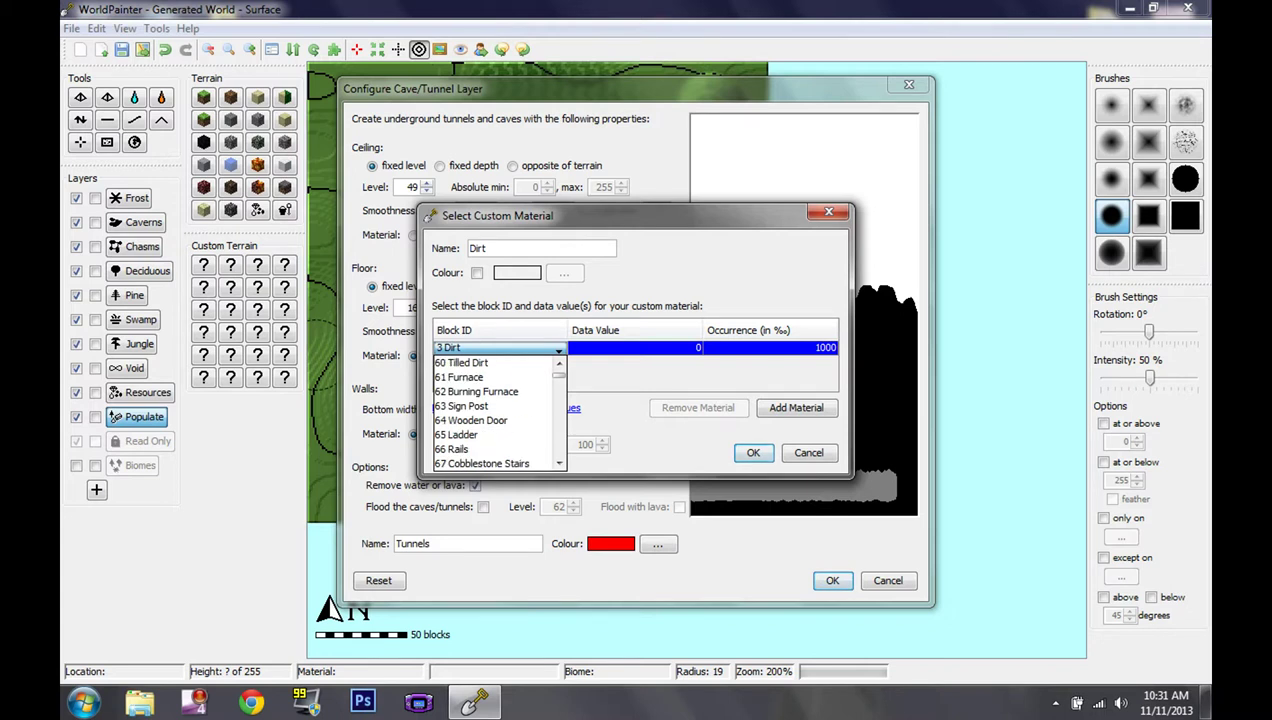
scroll(497, 412, down, 1)
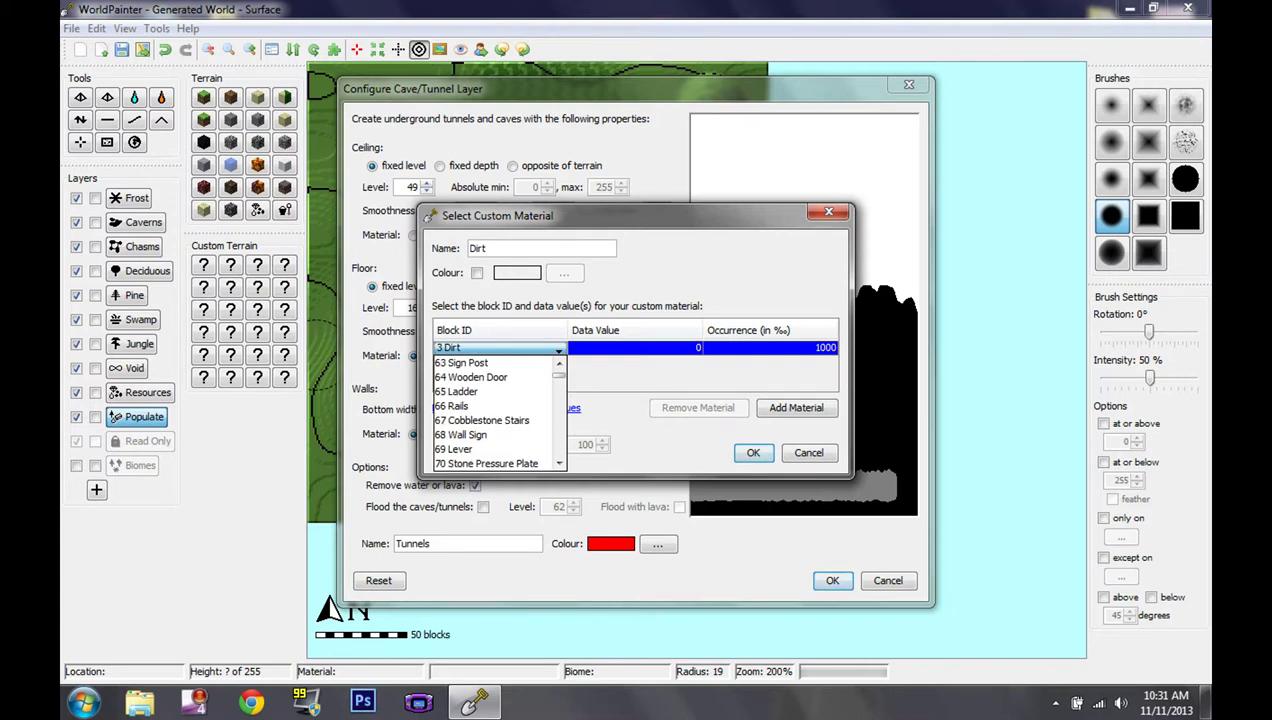
scroll(497, 410, down, 1)
scroll(497, 410, down, 1)
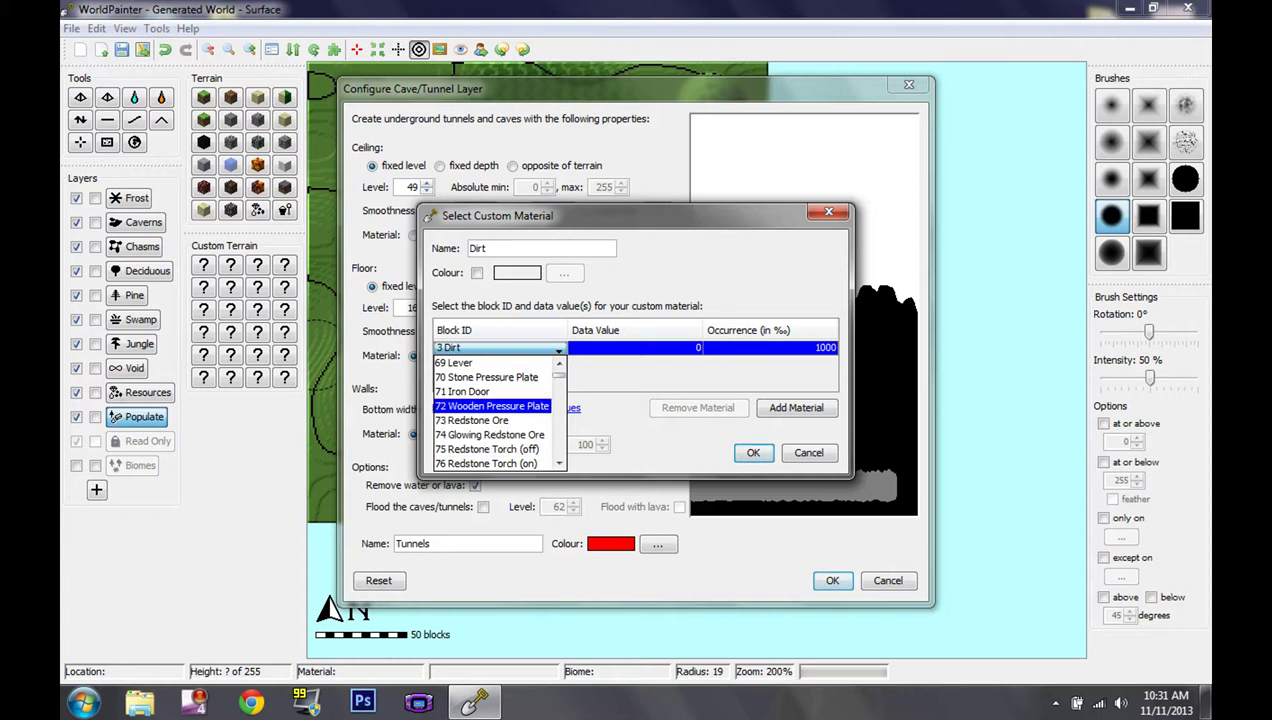
scroll(497, 412, down, 1)
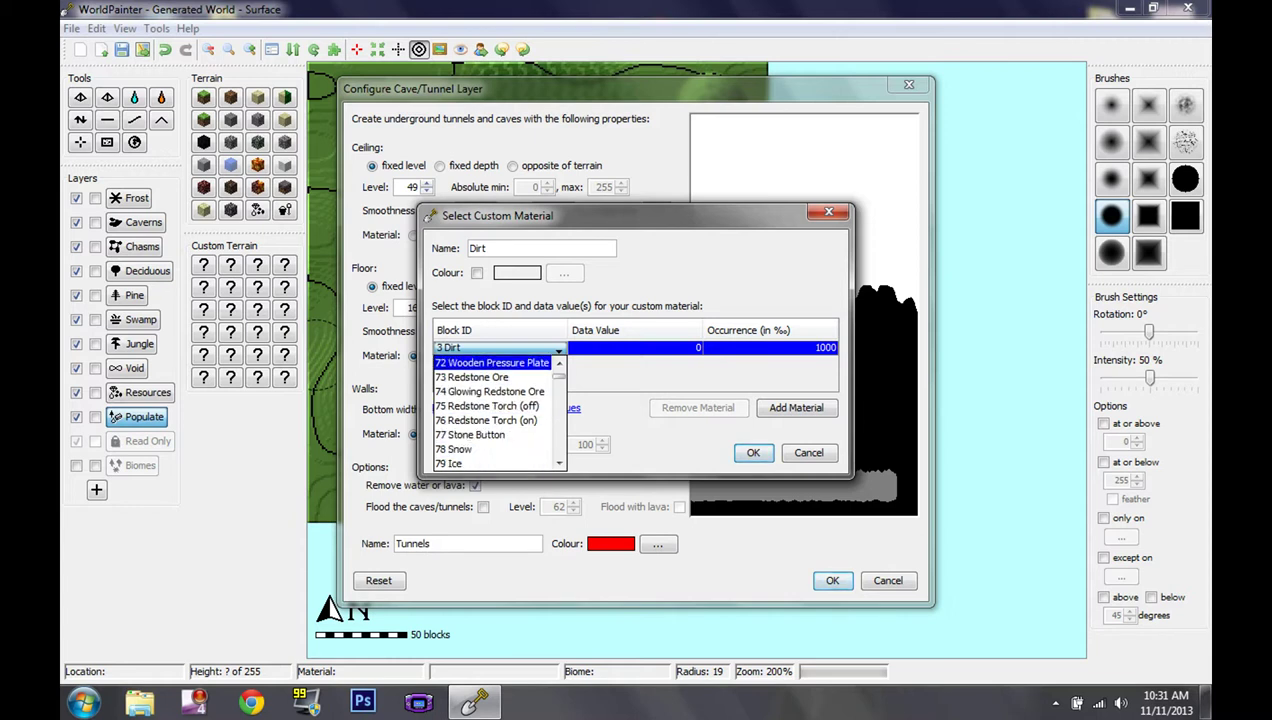
scroll(497, 412, down, 3)
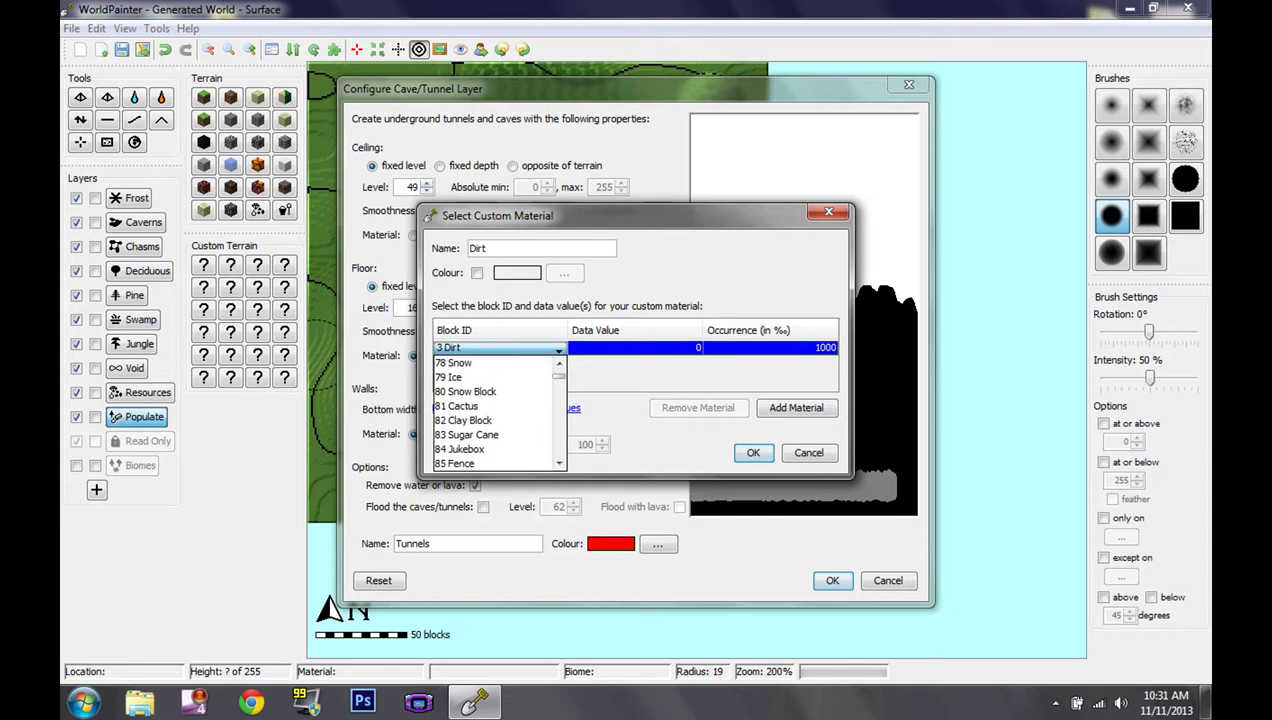
scroll(497, 412, down, 1)
scroll(497, 412, down, 1)
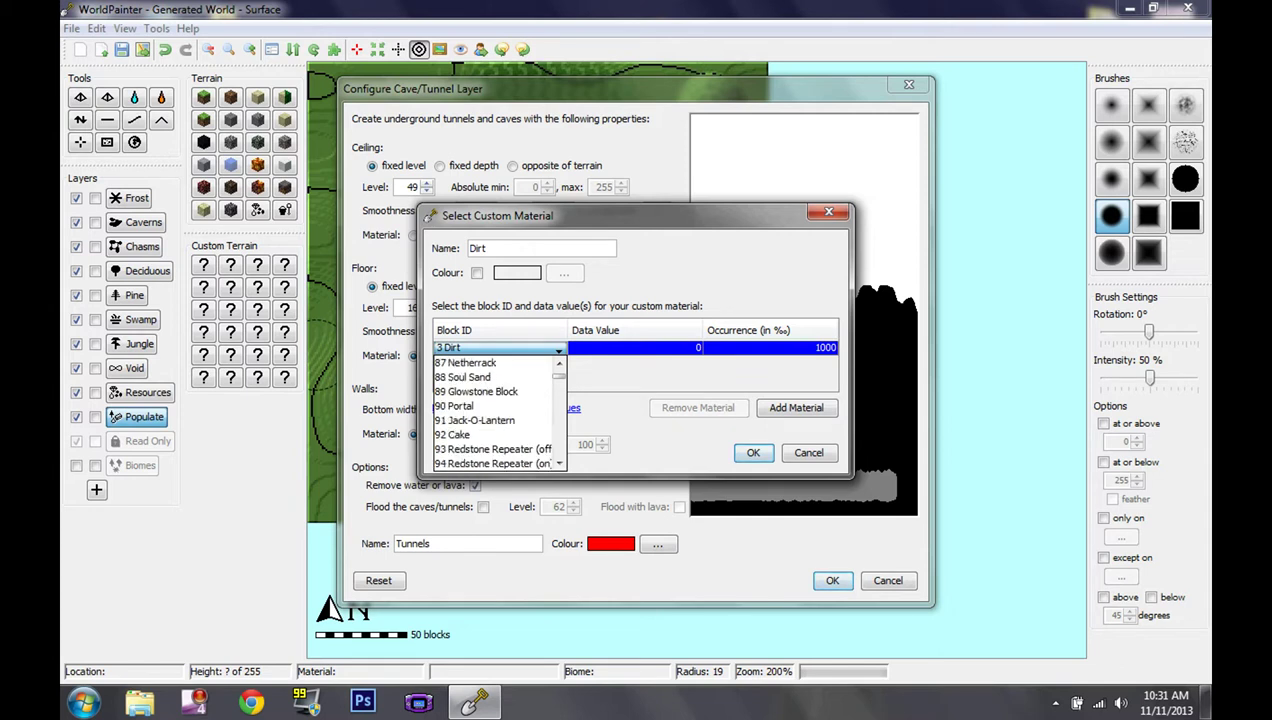
scroll(497, 412, down, 4)
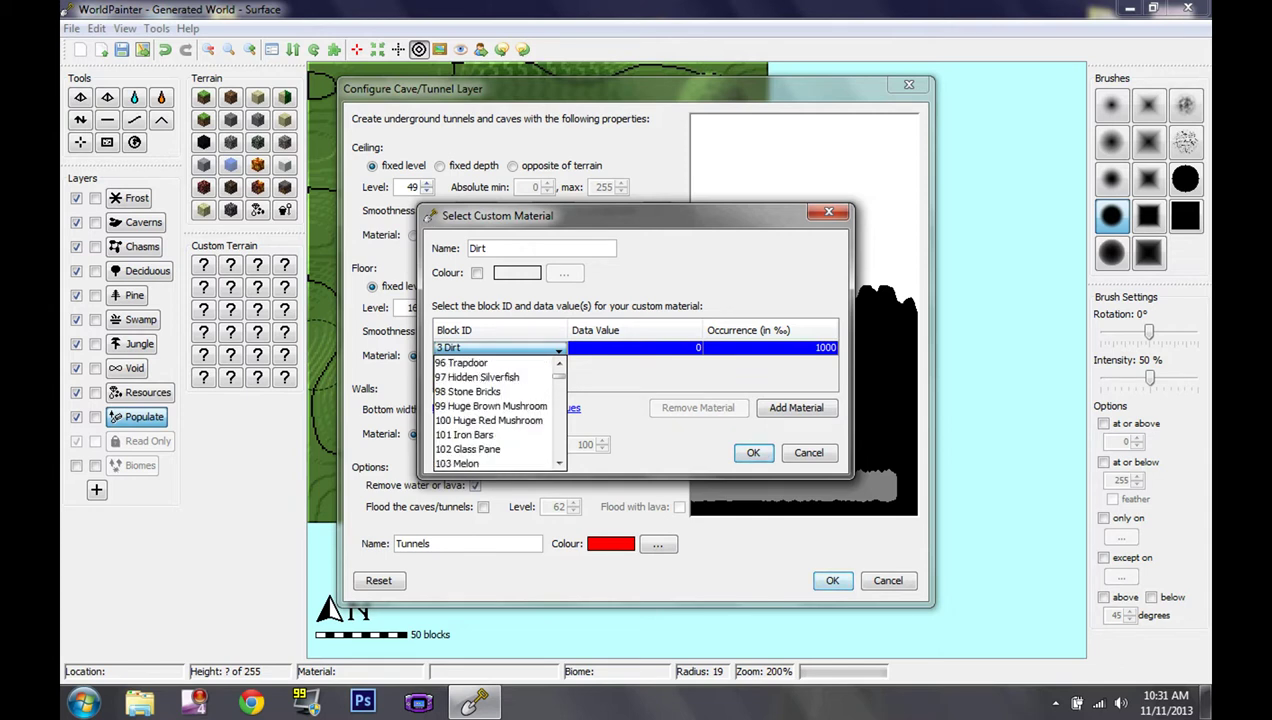
scroll(497, 408, down, 2)
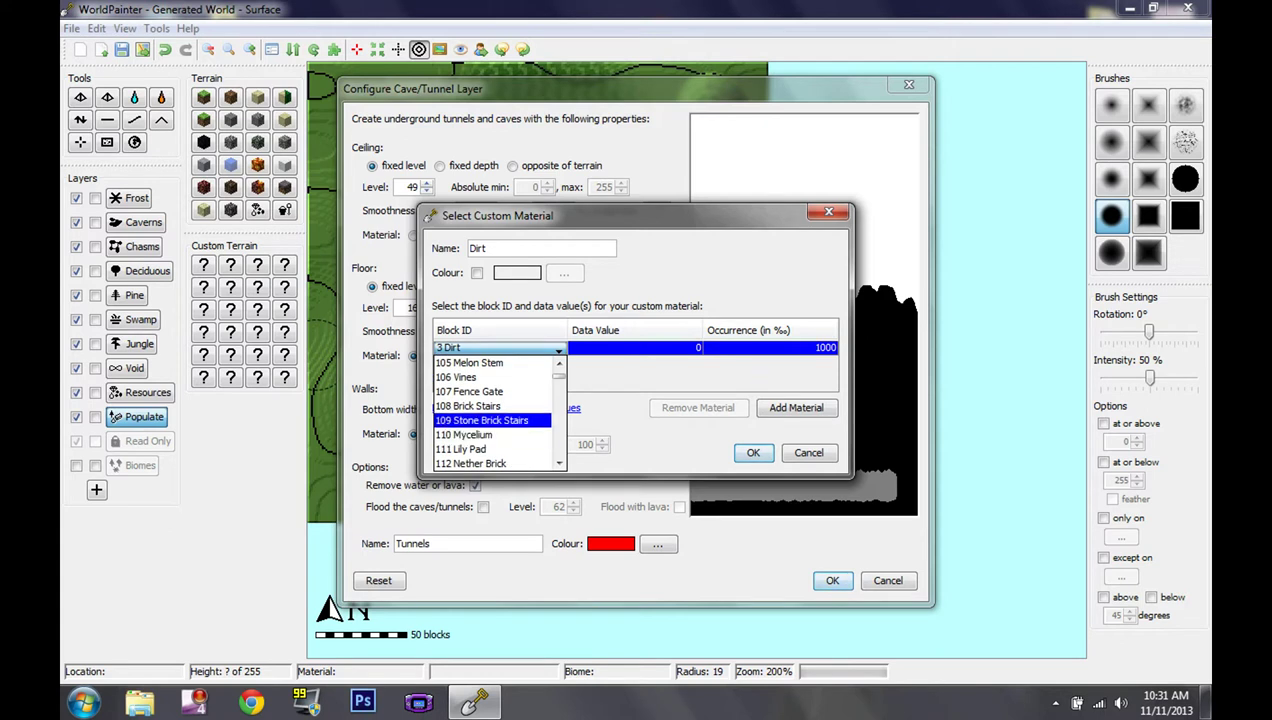
scroll(497, 420, down, 2)
scroll(497, 412, down, 4)
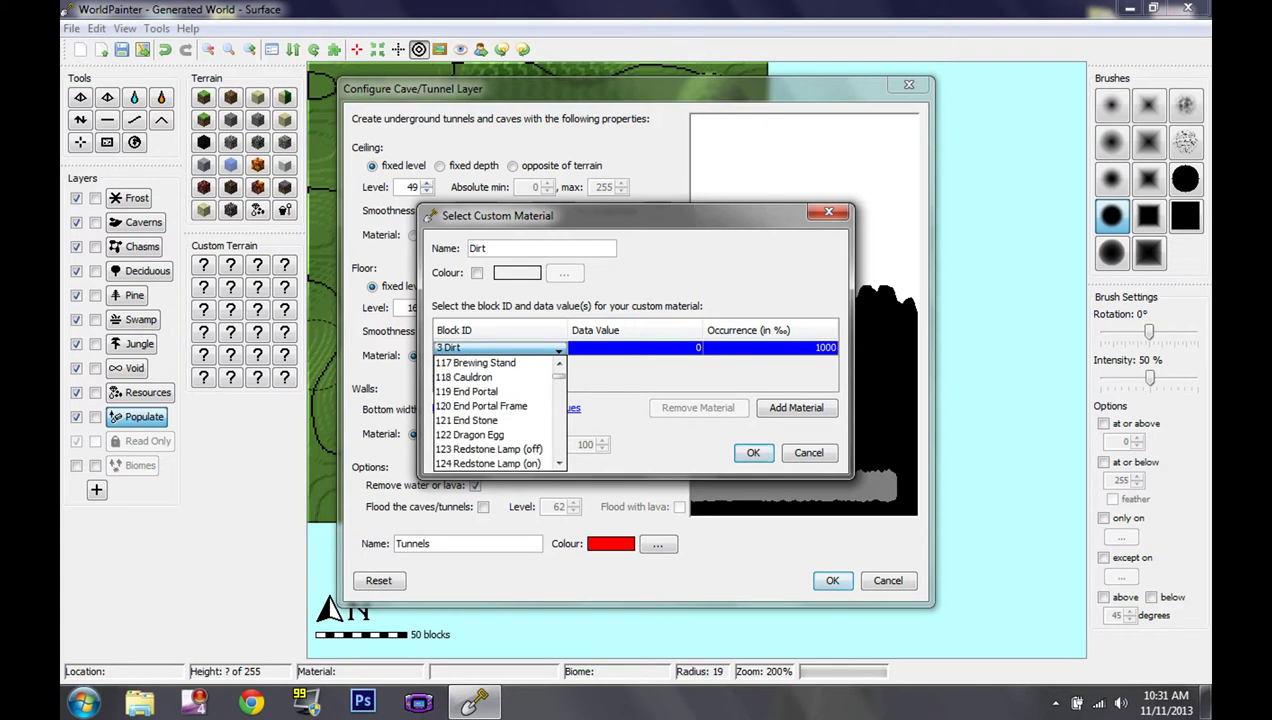
scroll(497, 412, down, 6)
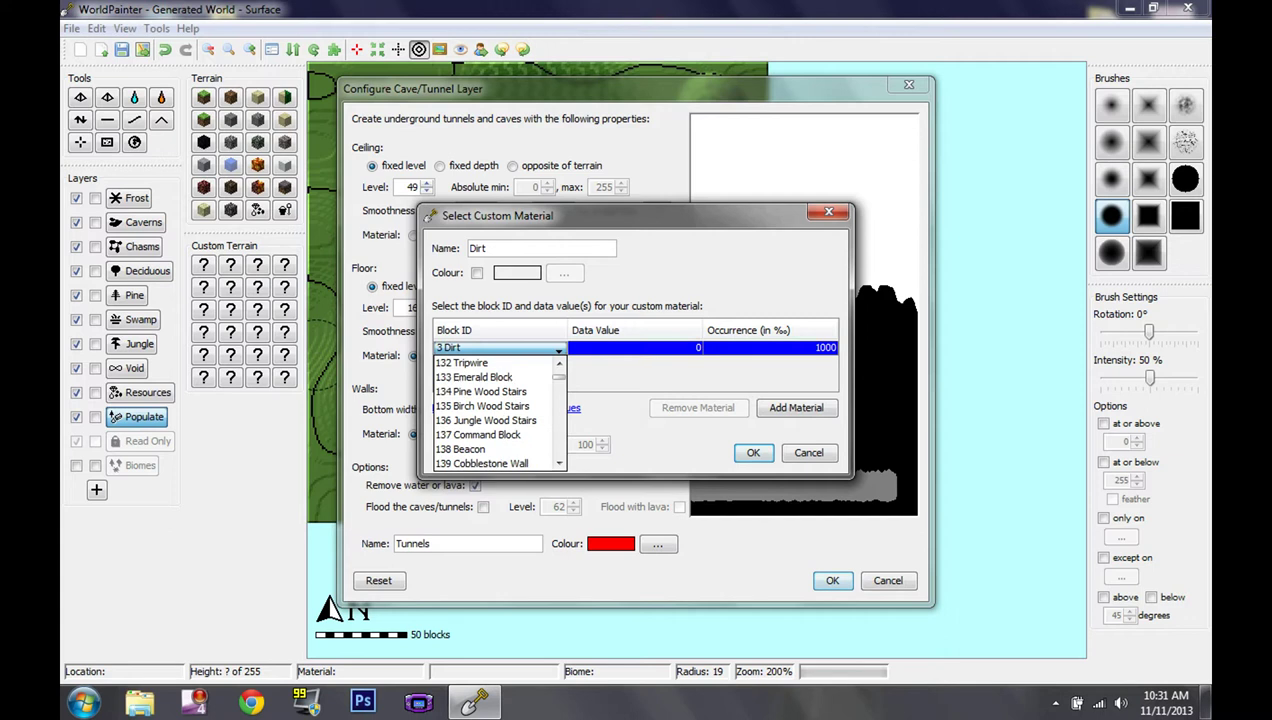
scroll(497, 430, down, 1)
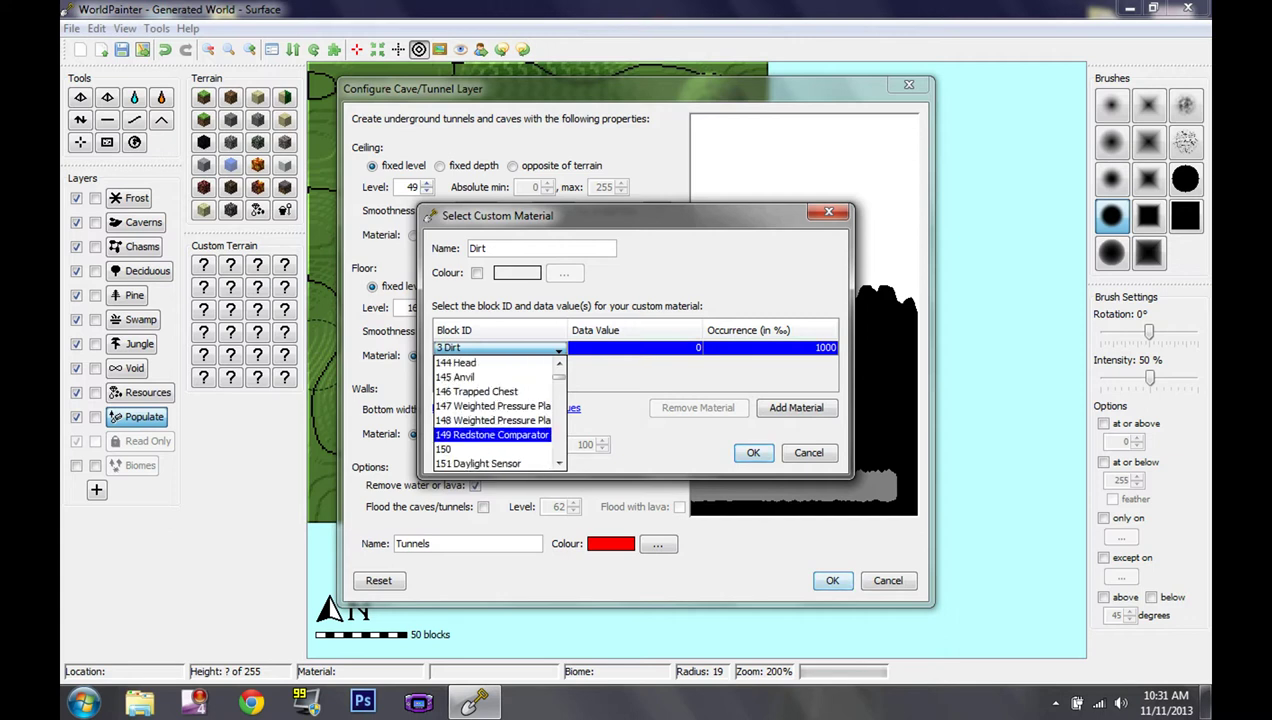
click(497, 435)
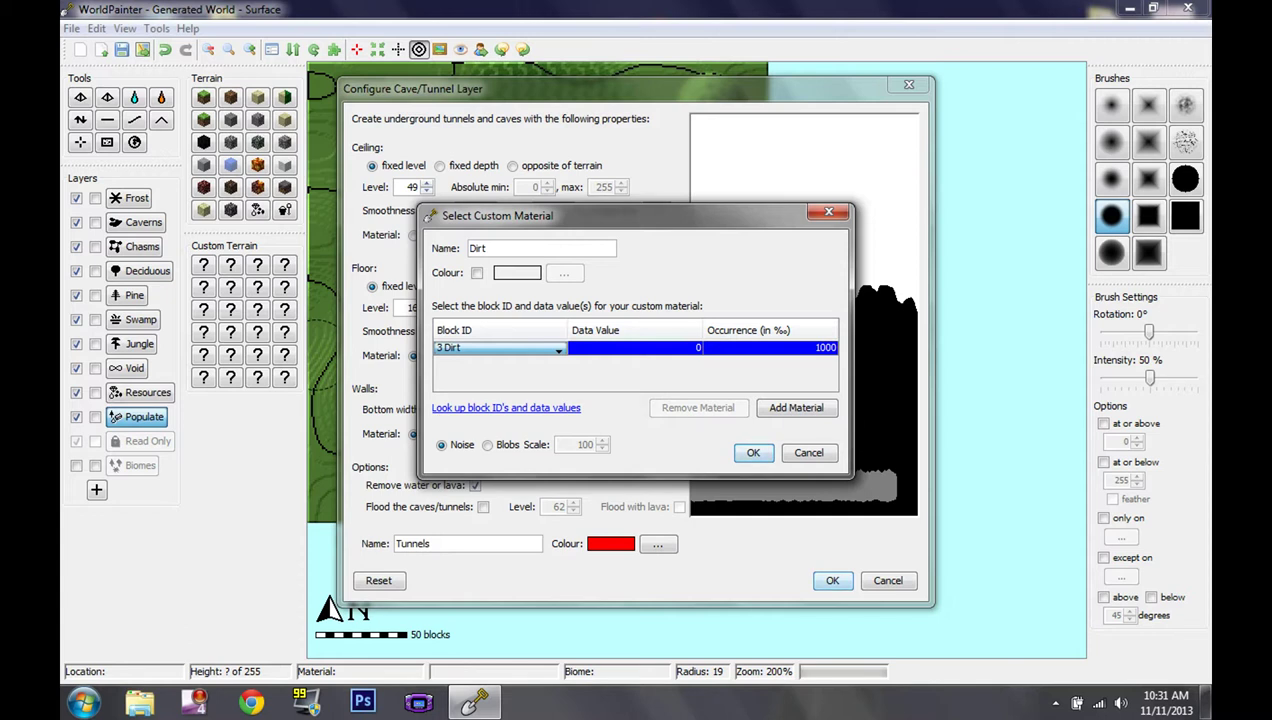
Open the online block ID and data value reference, examine its contents and picture reference, and return to the custom material settings.
click(506, 408)
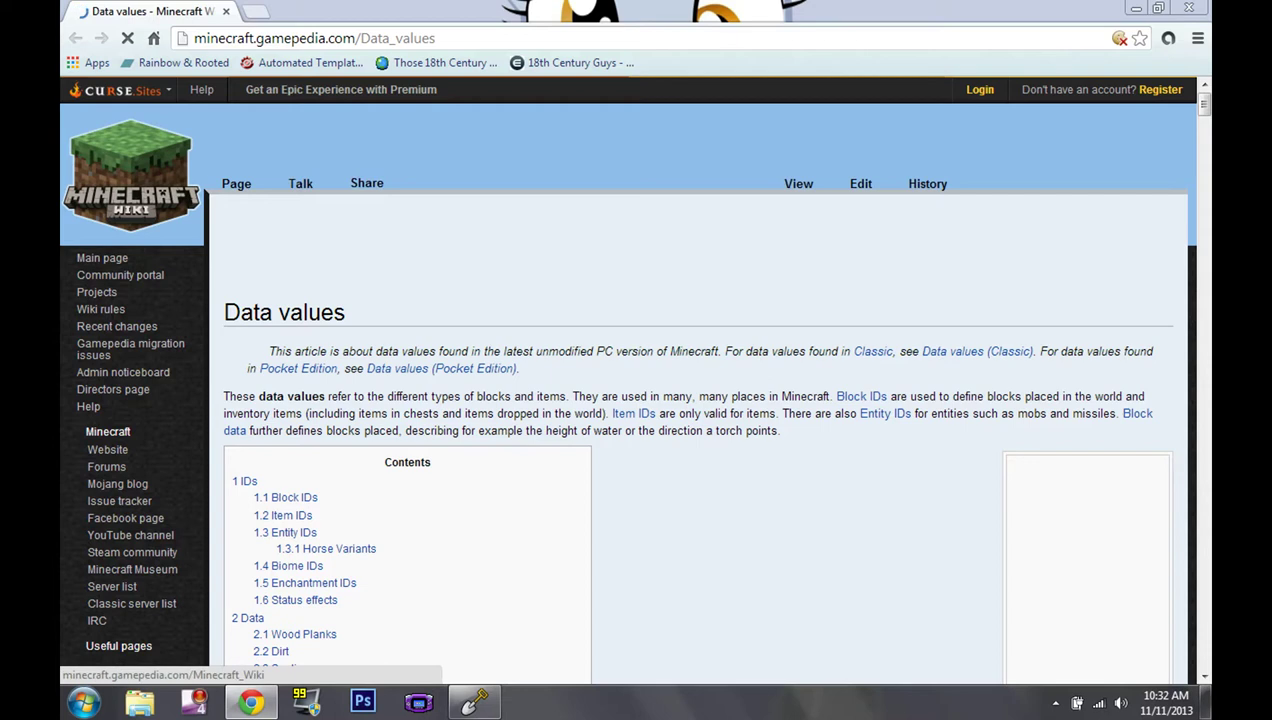
scroll(636, 380, down, 3)
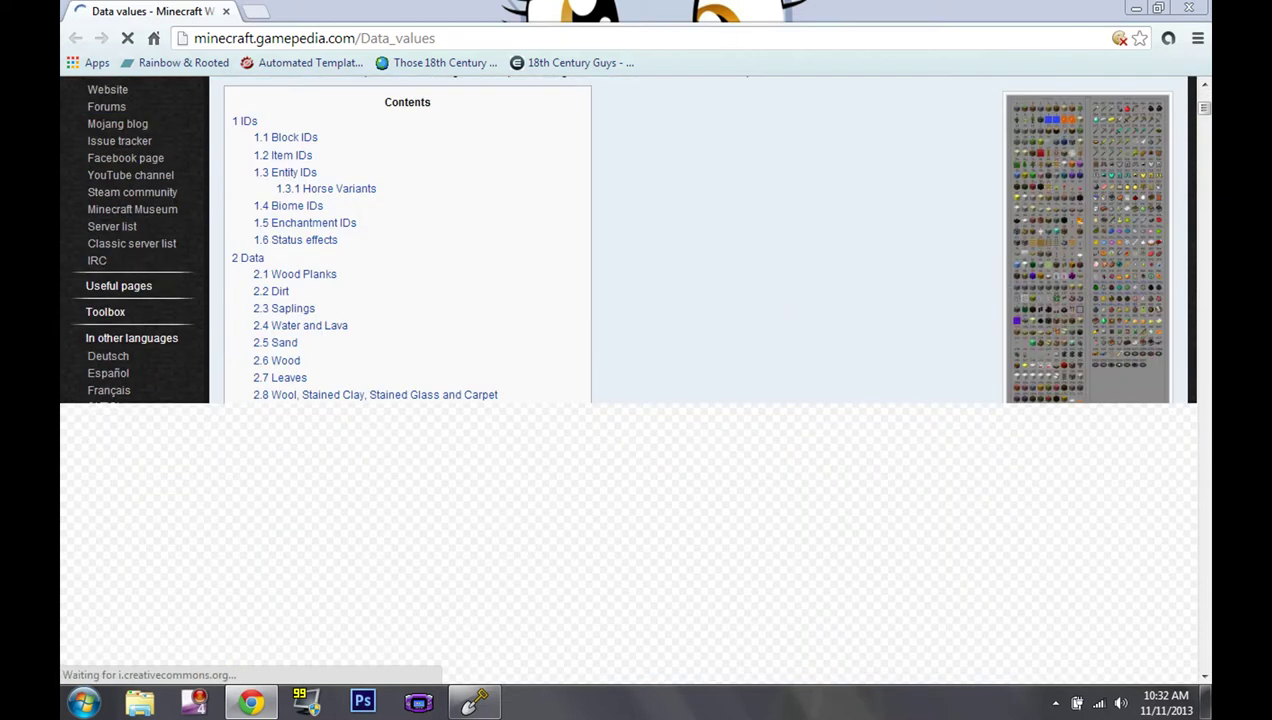
scroll(636, 380, down, 3)
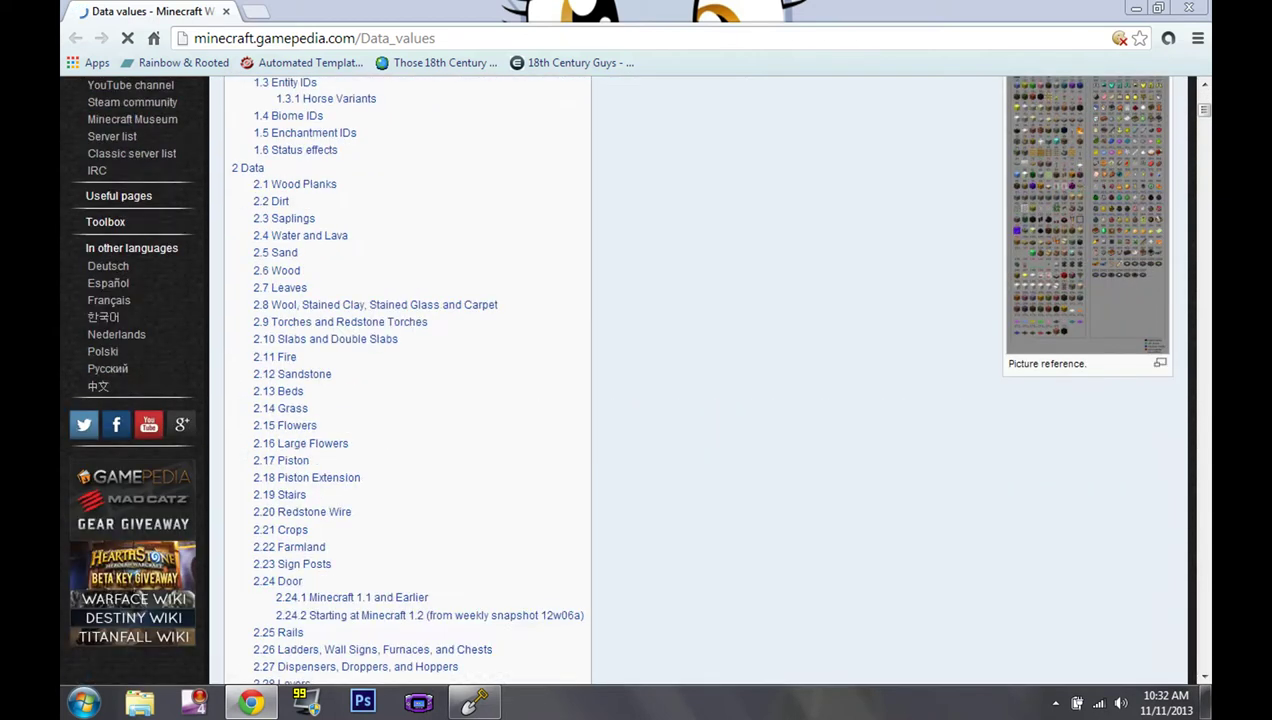
scroll(636, 380, up, 2)
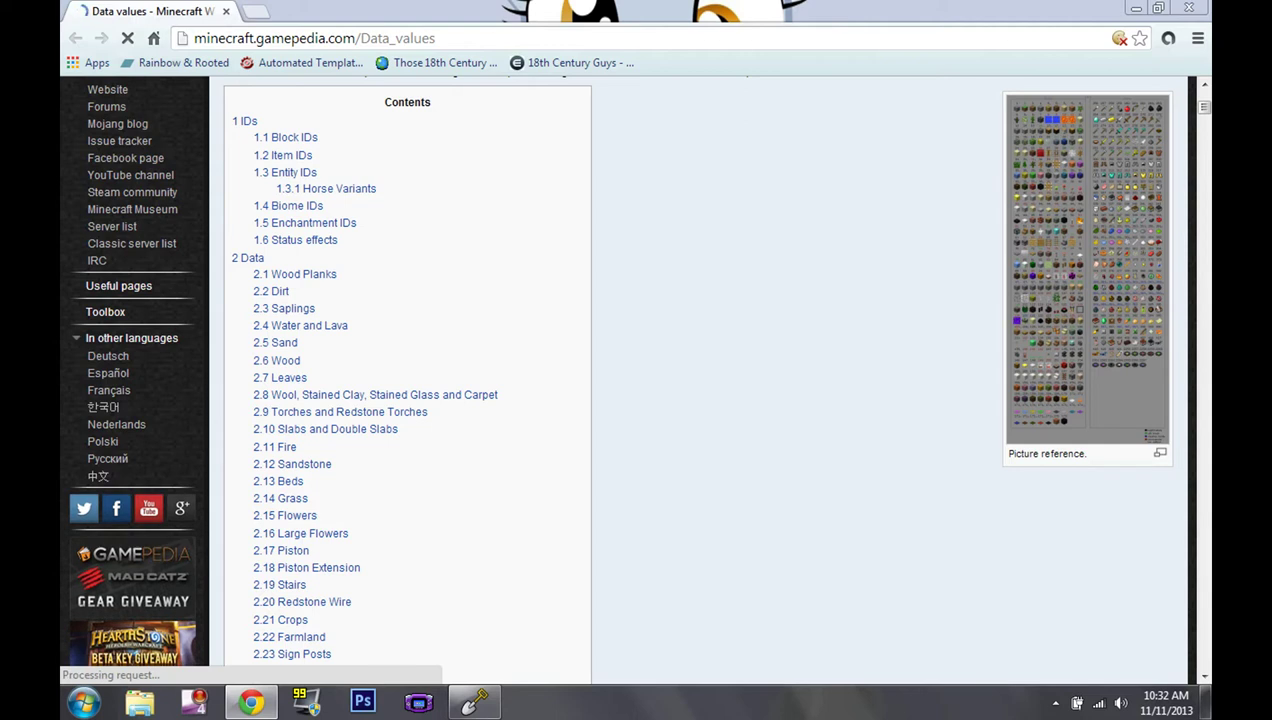
click(1087, 270)
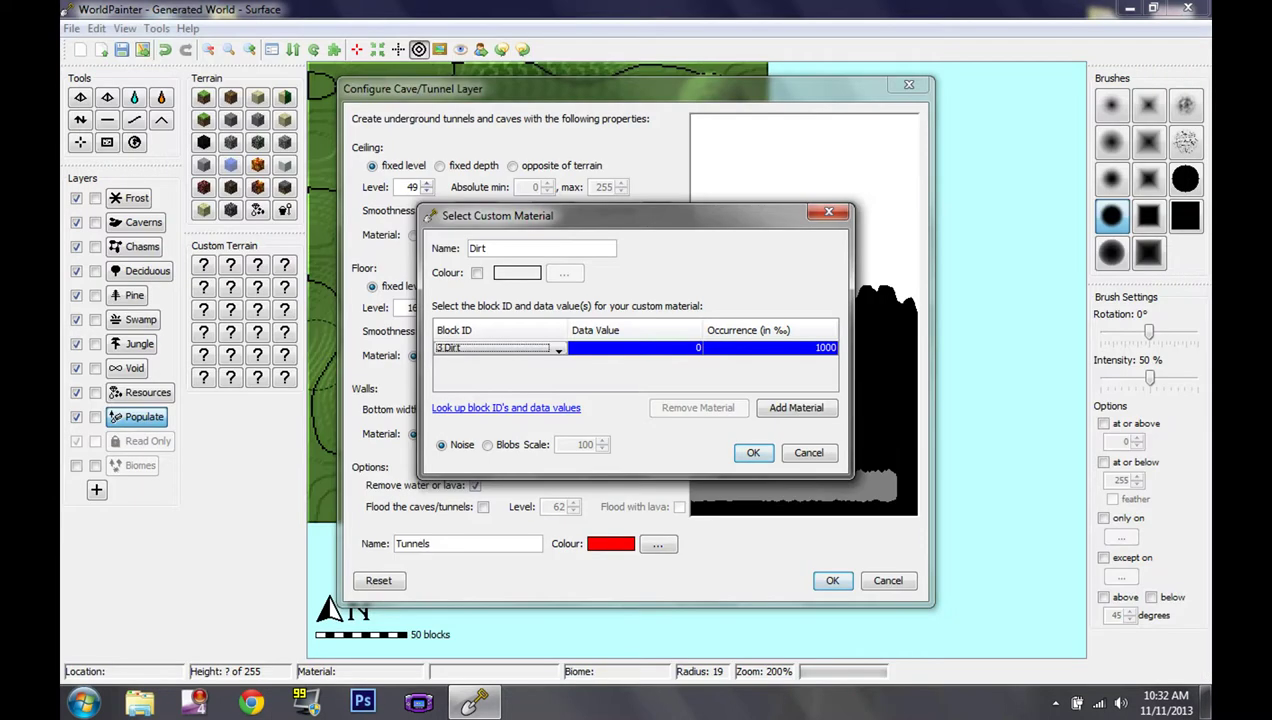
Set the block ID of the ceiling's custom material to 1 Stone.
click(495, 347)
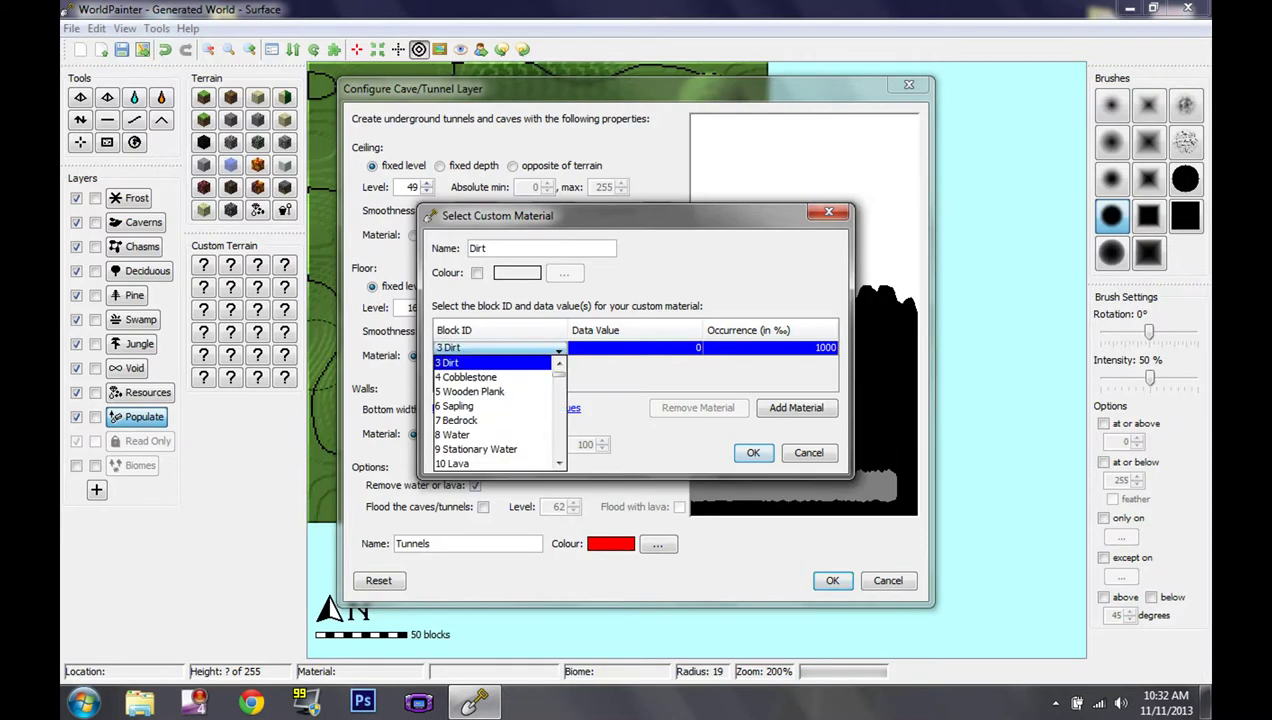
key(Down)
key(Down)
key(Down)
key(Down)
key(Down)
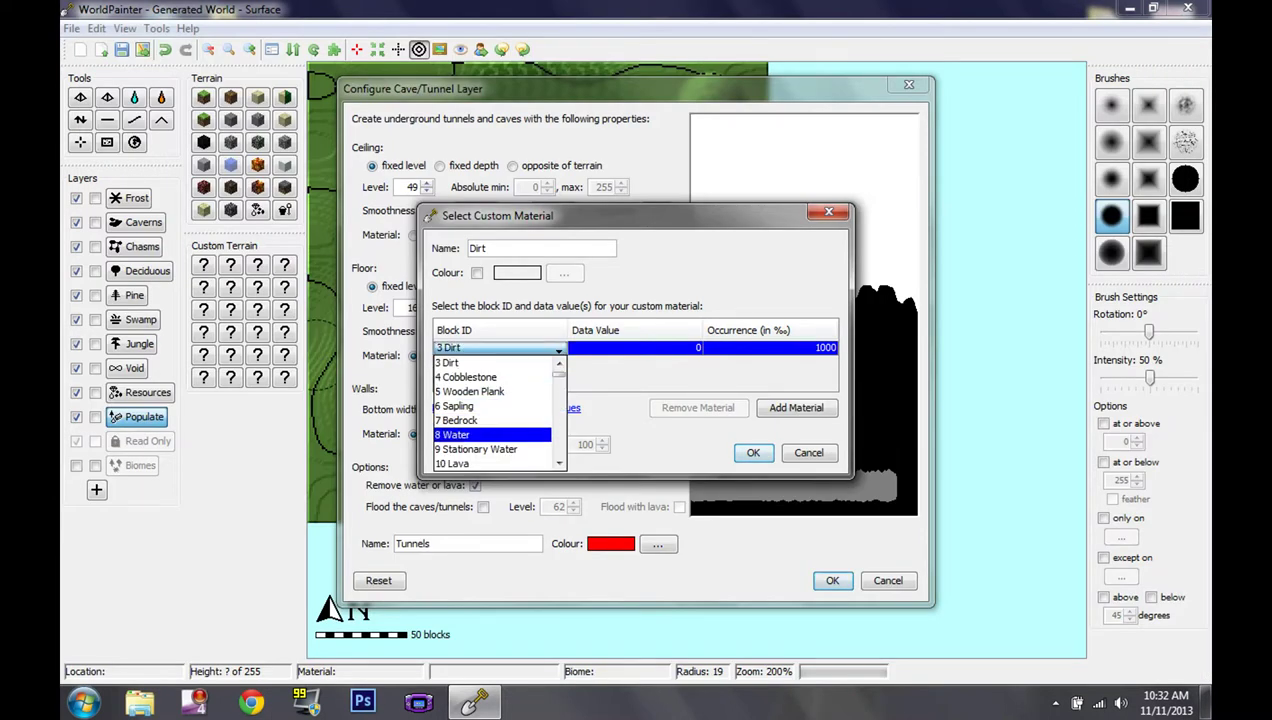
key(Up)
key(Up)
key(Up)
key(Up)
key(Up)
key(Up)
key(Up)
key(Return)
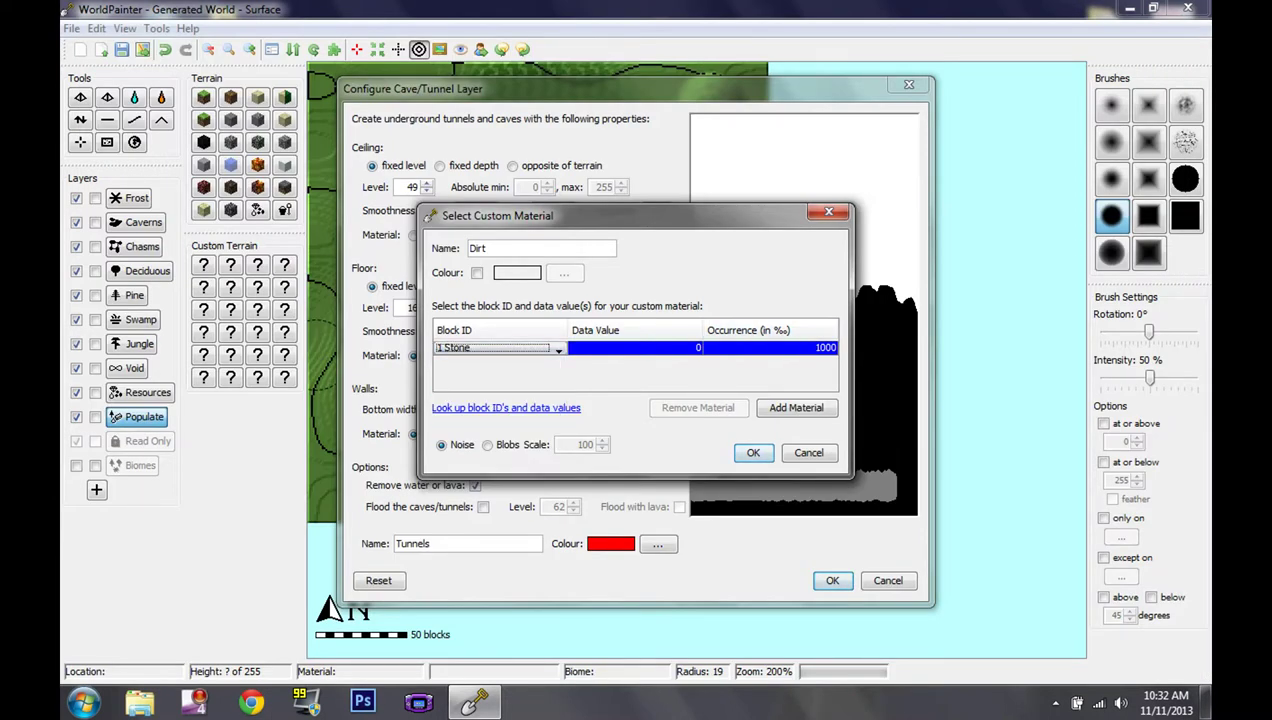
Add 3 Dirt as a second block in the custom material and set its data value to 1.
click(796, 408)
click(500, 362)
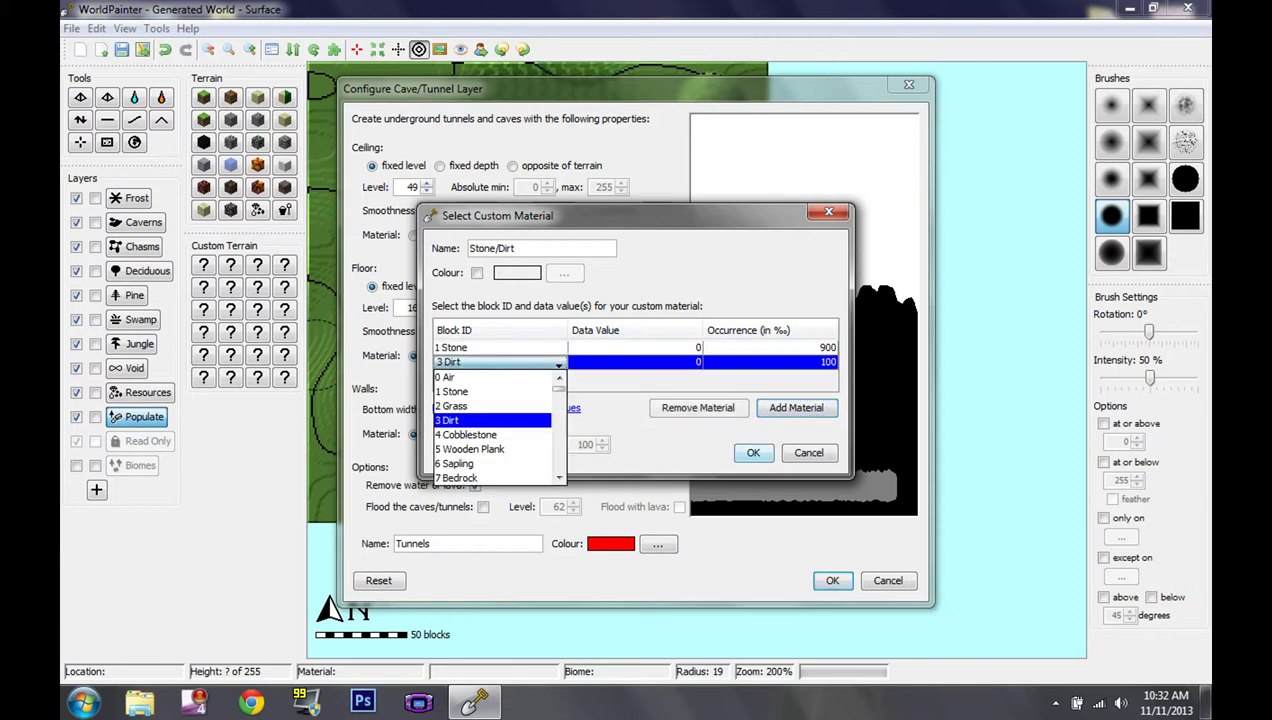
scroll(492, 460, down, 14)
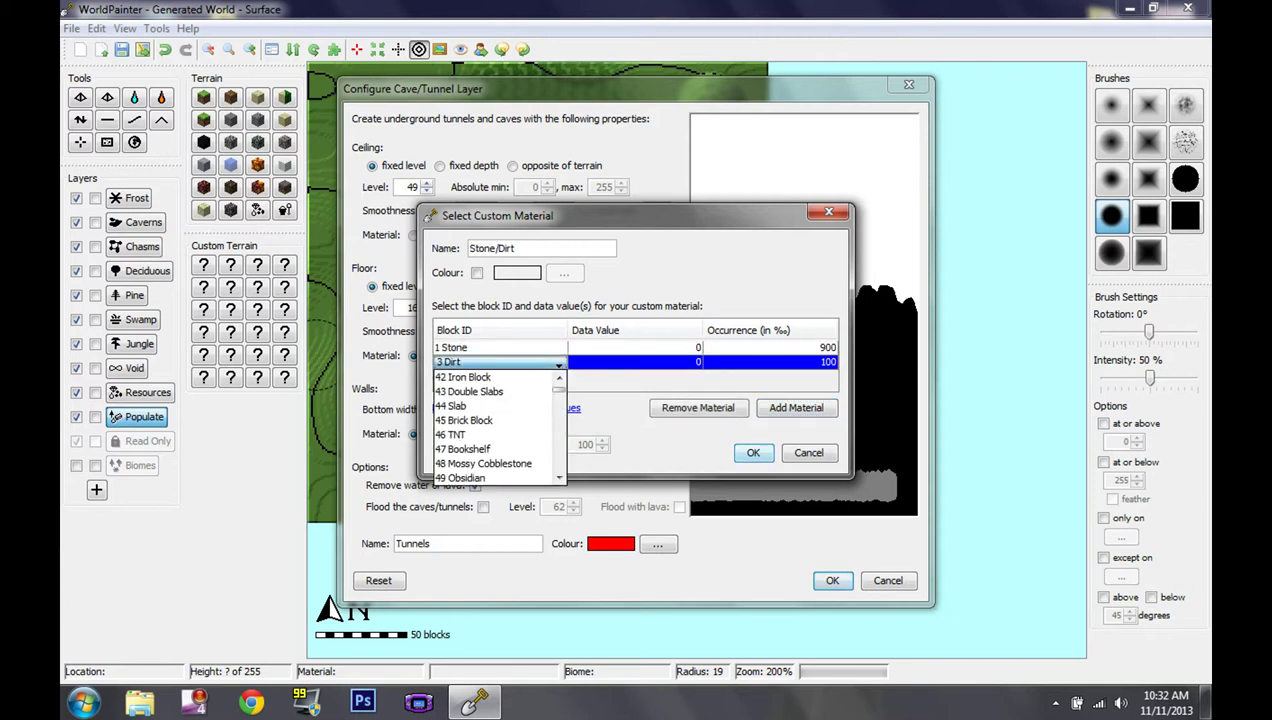
scroll(495, 427, down, 9)
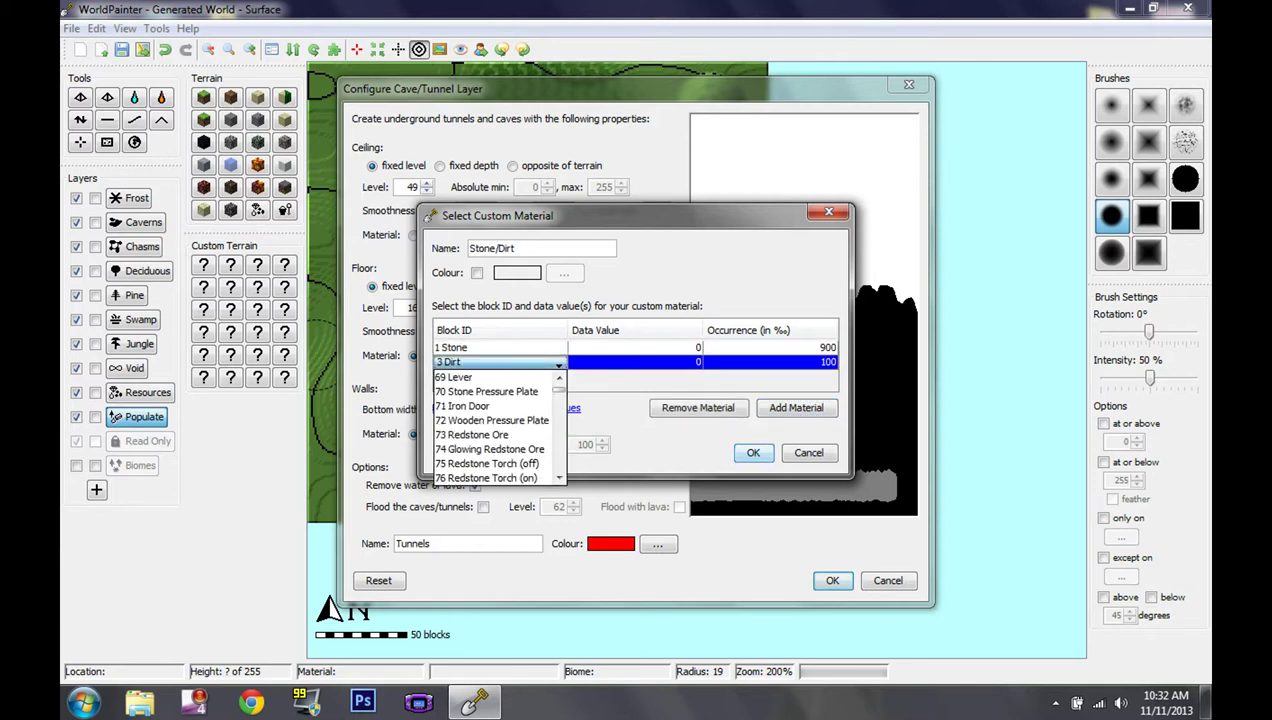
scroll(490, 449, up, 1)
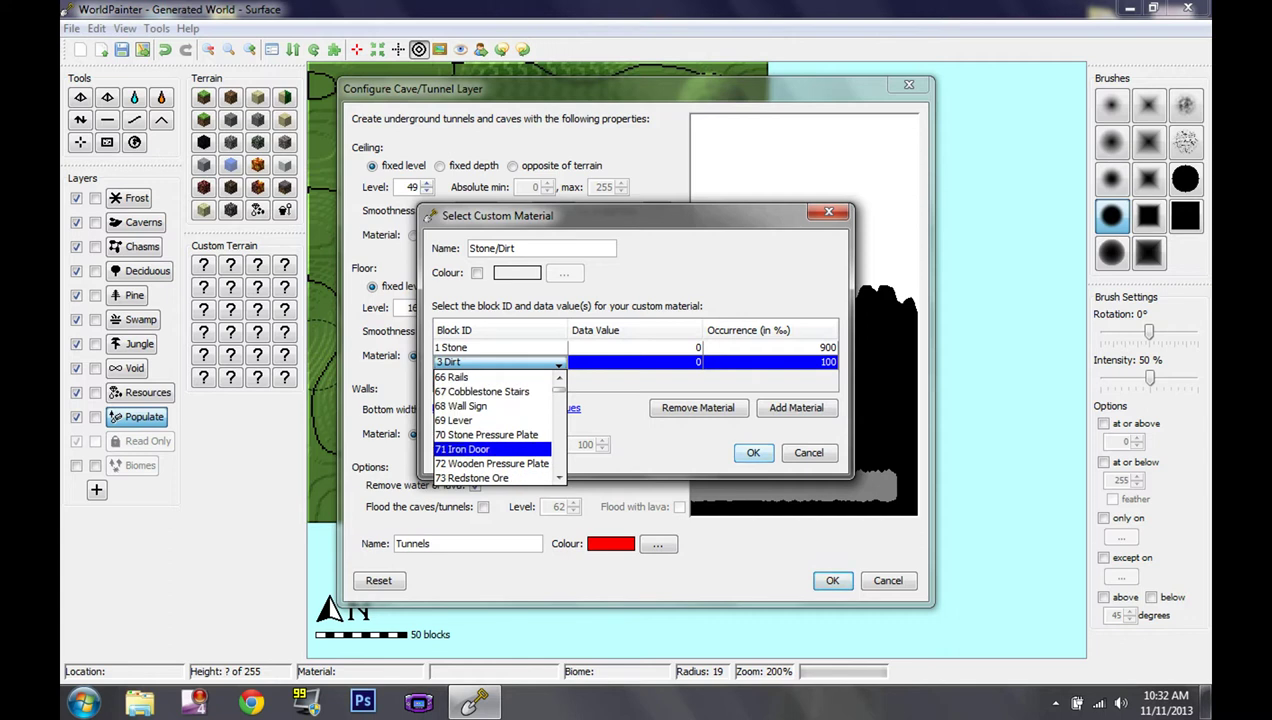
scroll(490, 449, up, 3)
scroll(495, 427, up, 3)
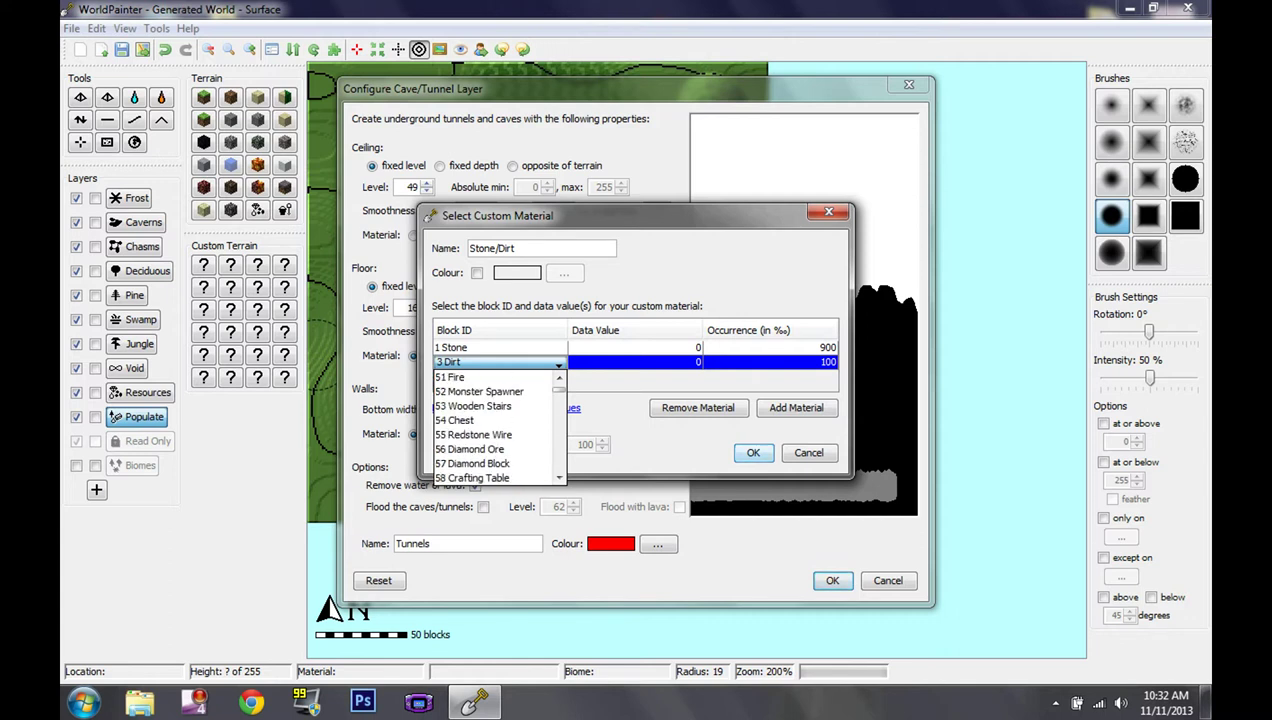
scroll(495, 427, up, 1)
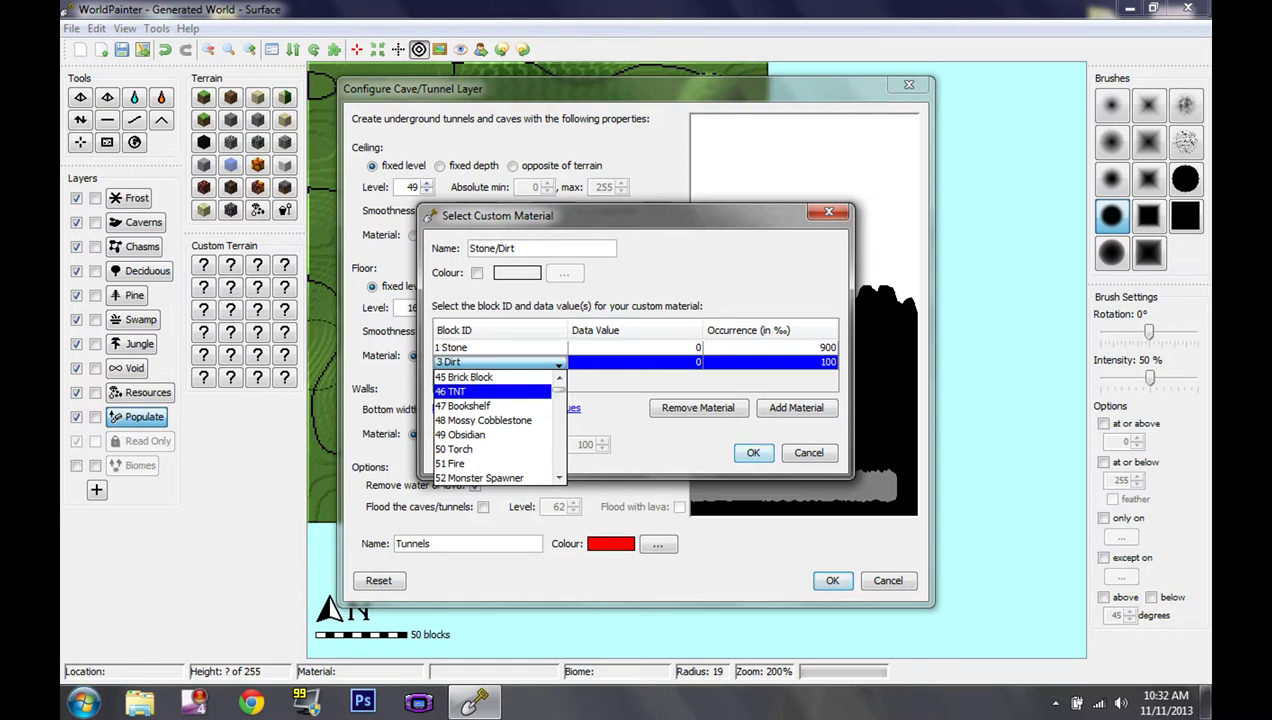
click(694, 360)
click(694, 360)
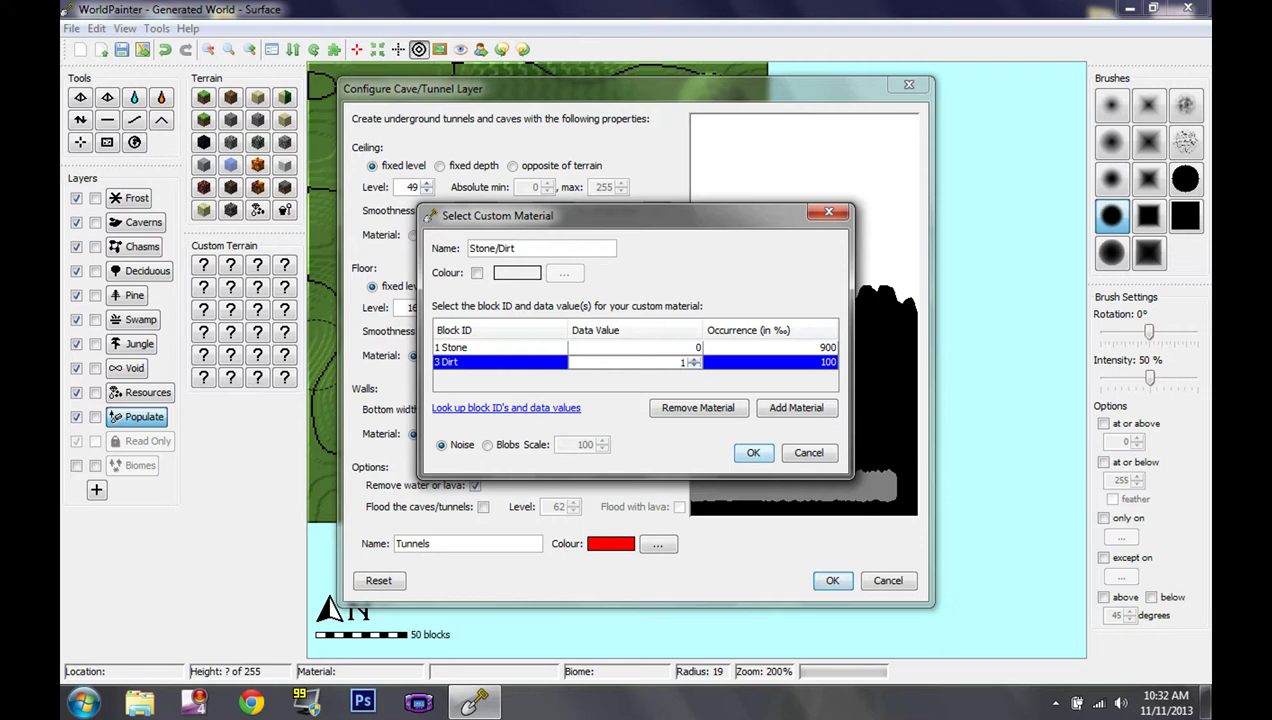
Set the data value of the 3 Dirt block in the ceiling's custom material to 13.
key(Return)
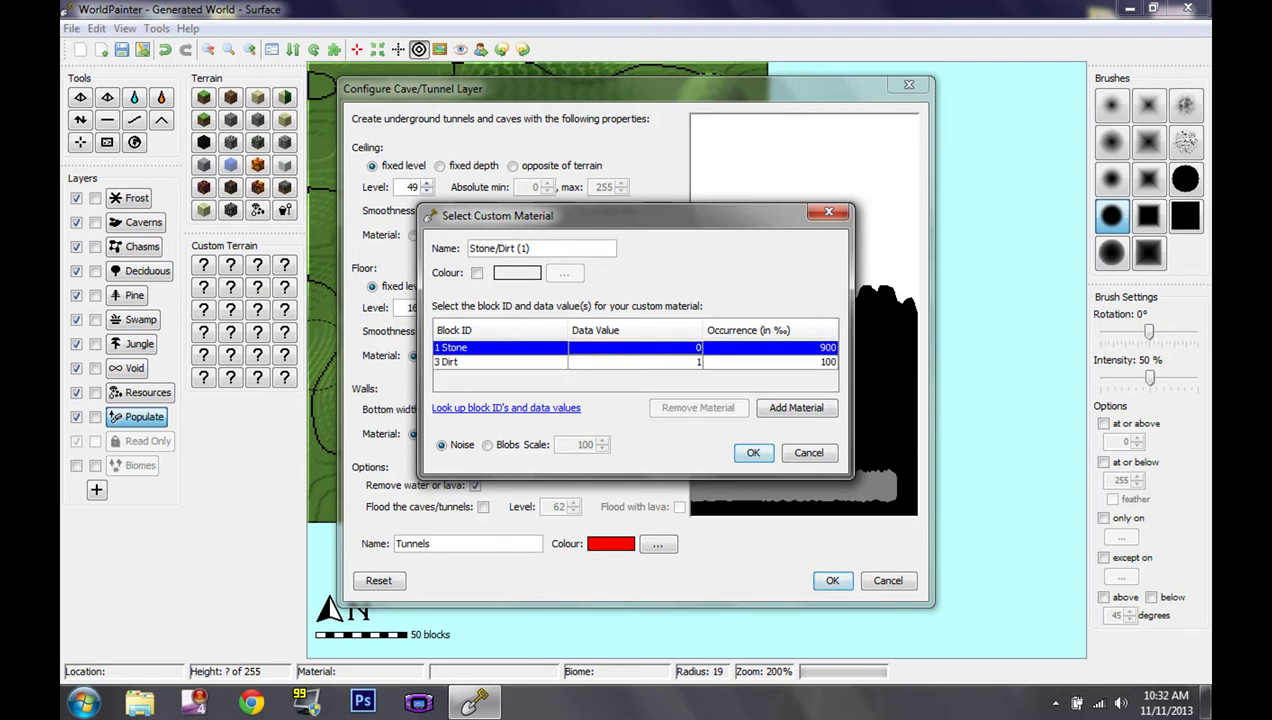
key(Return)
click(694, 360)
click(694, 359)
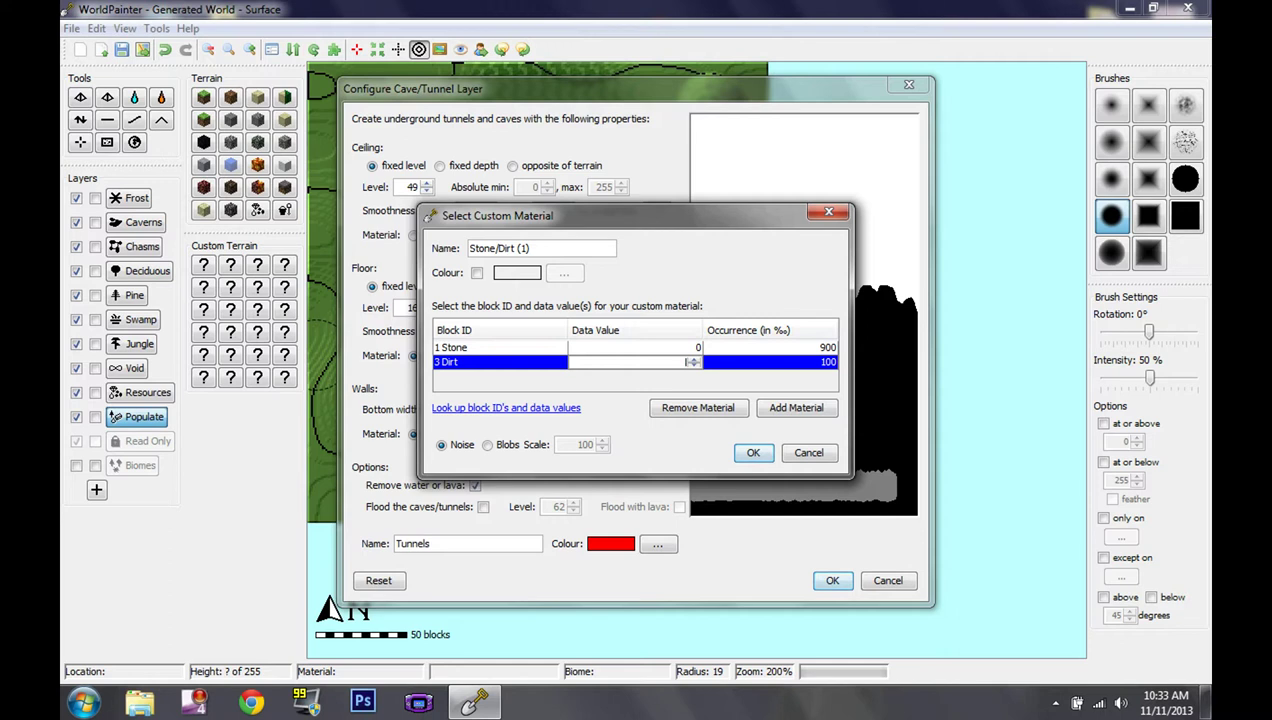
text(89)
key(BackSpace)
key(BackSpace)
text(13)
Change the second block of the ceiling's custom material to 89 Glowstone Block.
click(520, 362)
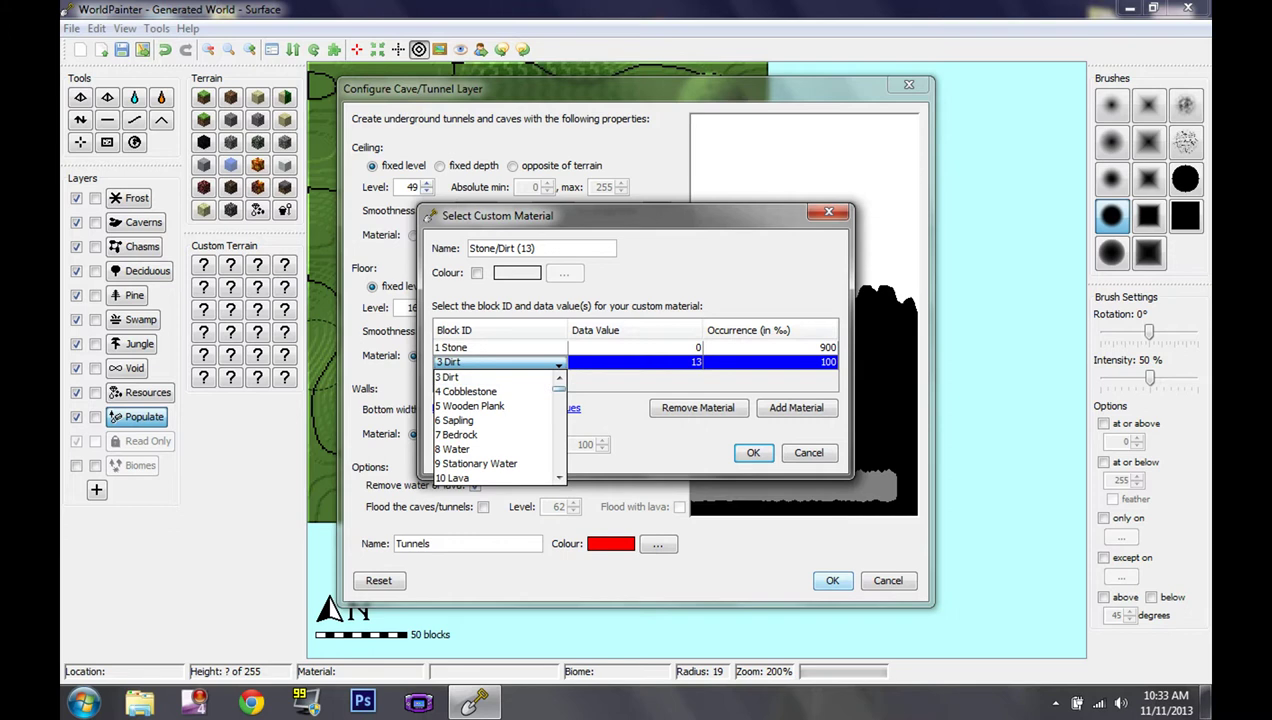
scroll(505, 406, down, 2)
scroll(495, 427, down, 19)
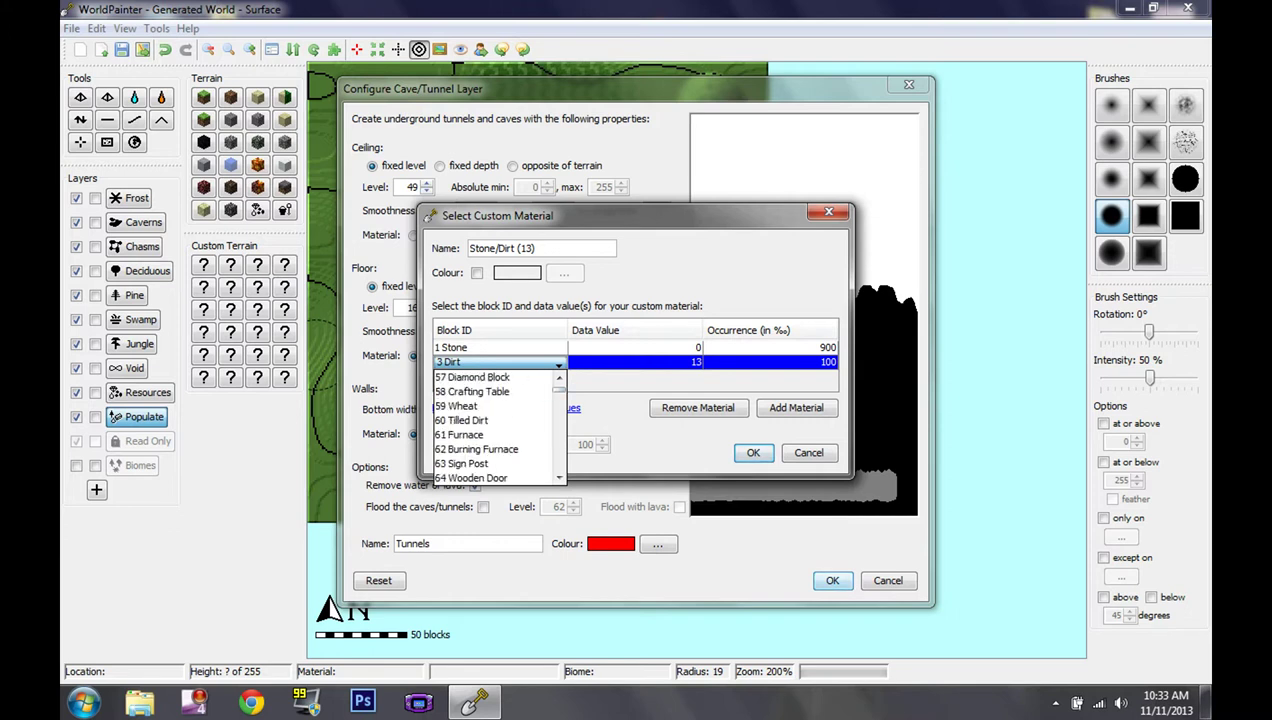
scroll(495, 449, down, 4)
click(495, 449)
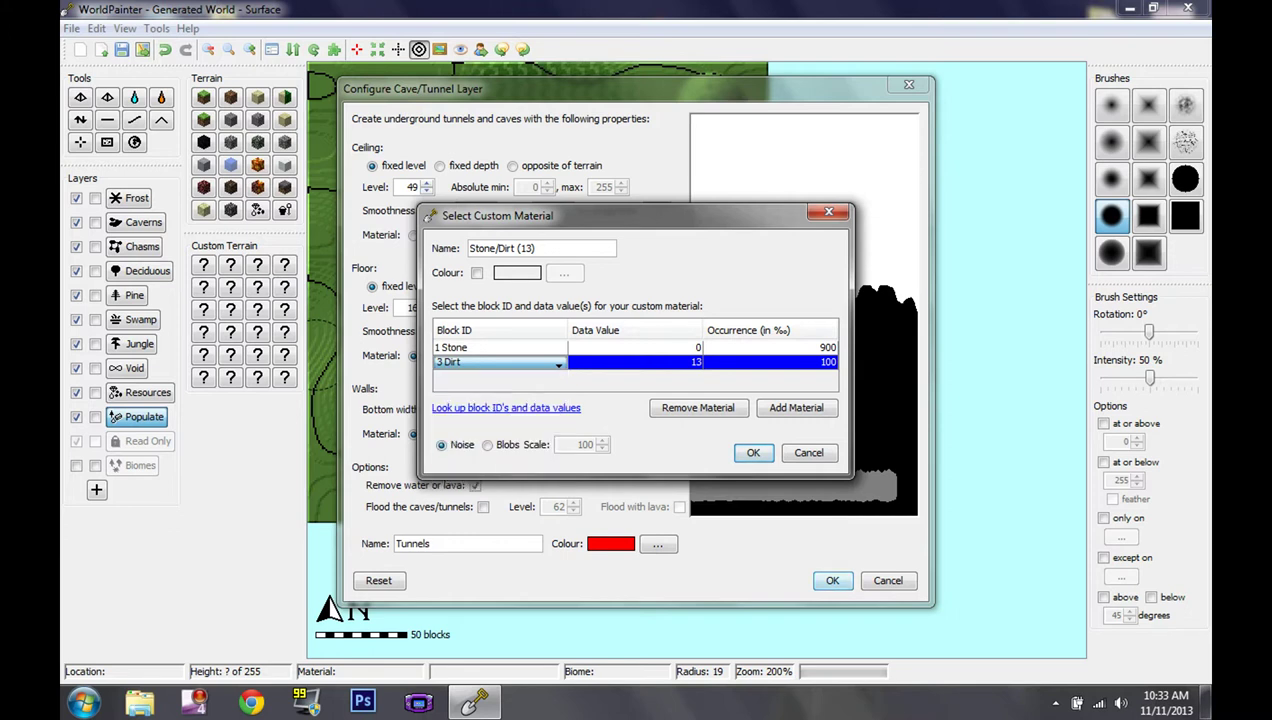
click(520, 362)
scroll(495, 427, down, 20)
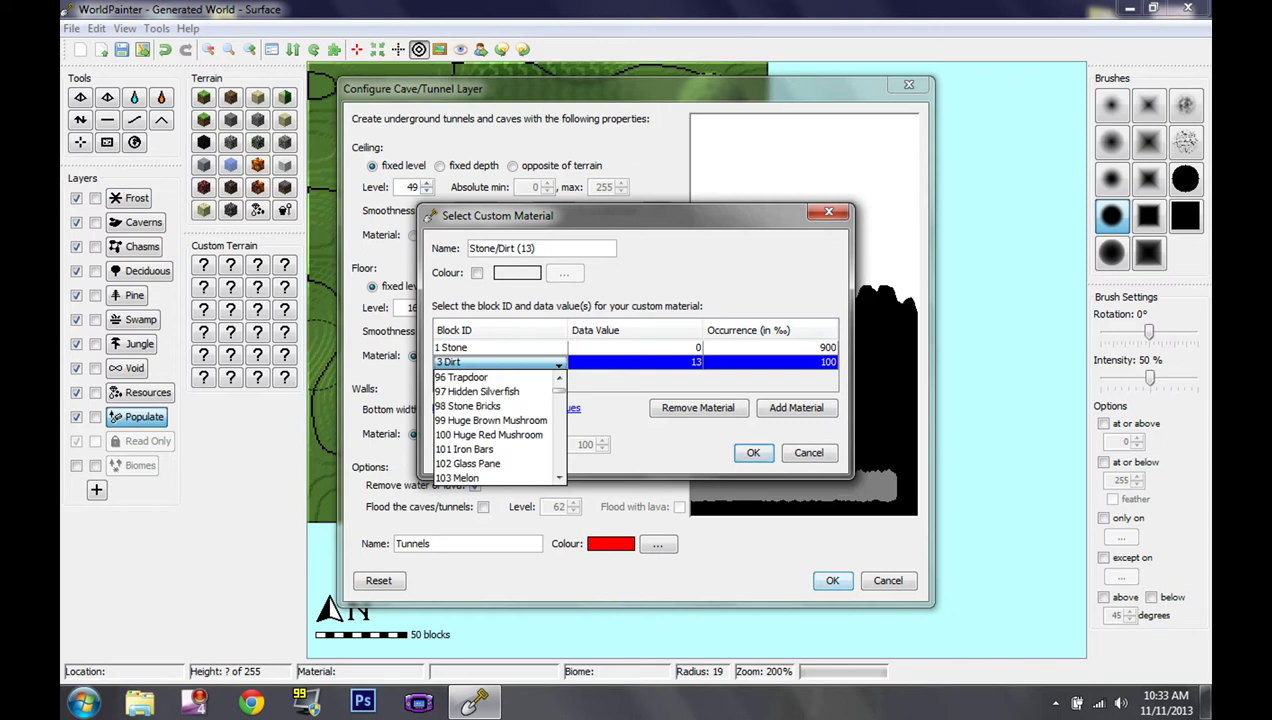
scroll(495, 427, up, 3)
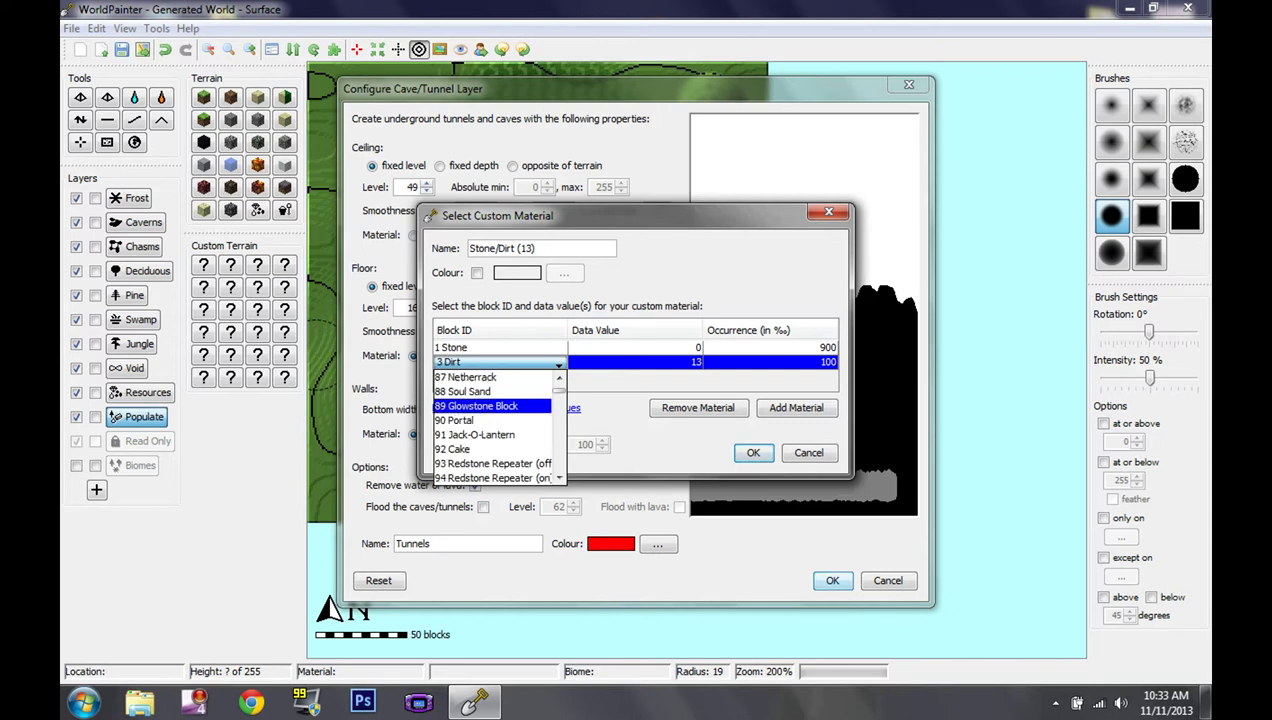
click(478, 406)
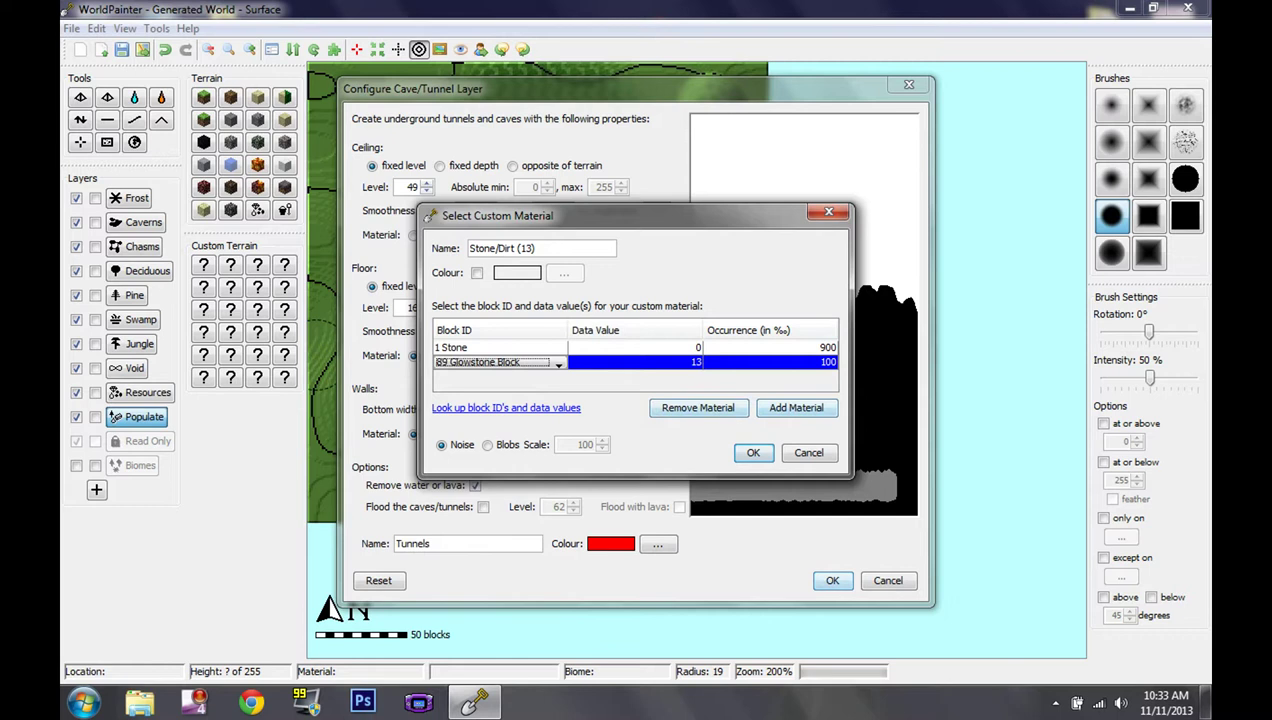
Add 56 Diamond Ore as a third block and confirm the ceiling's custom material.
click(796, 407)
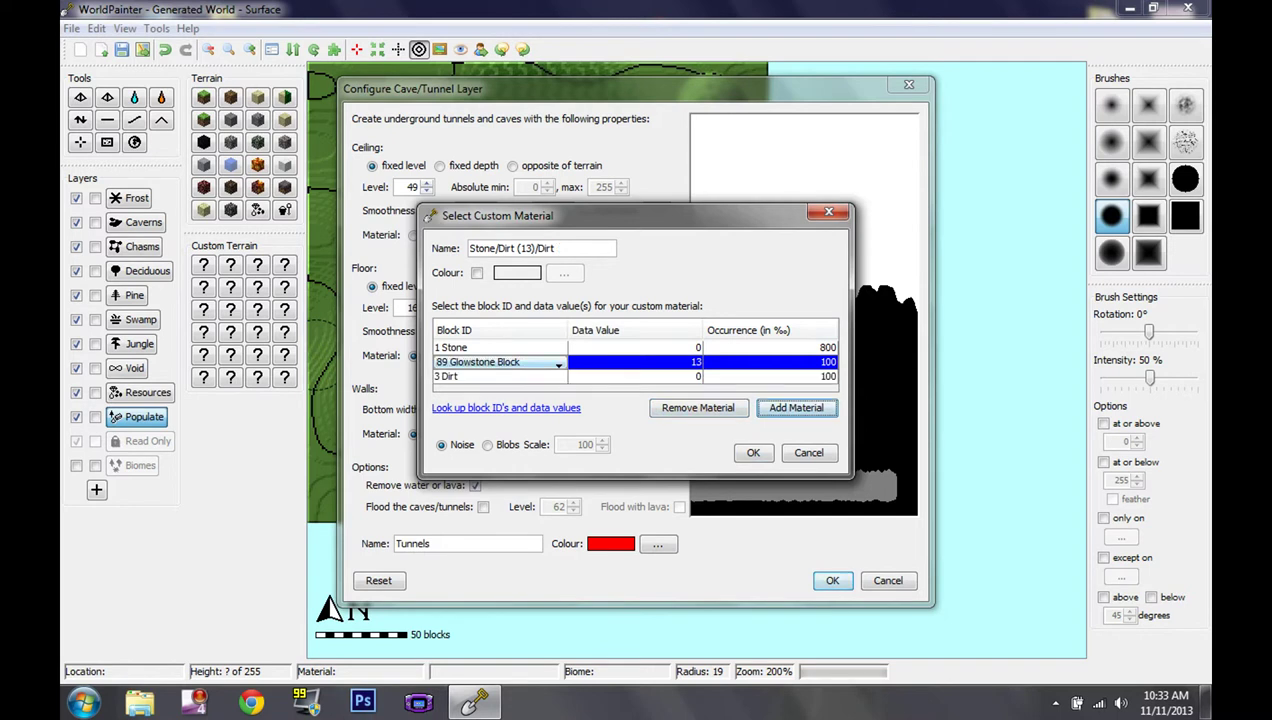
click(500, 377)
scroll(500, 420, down, 4)
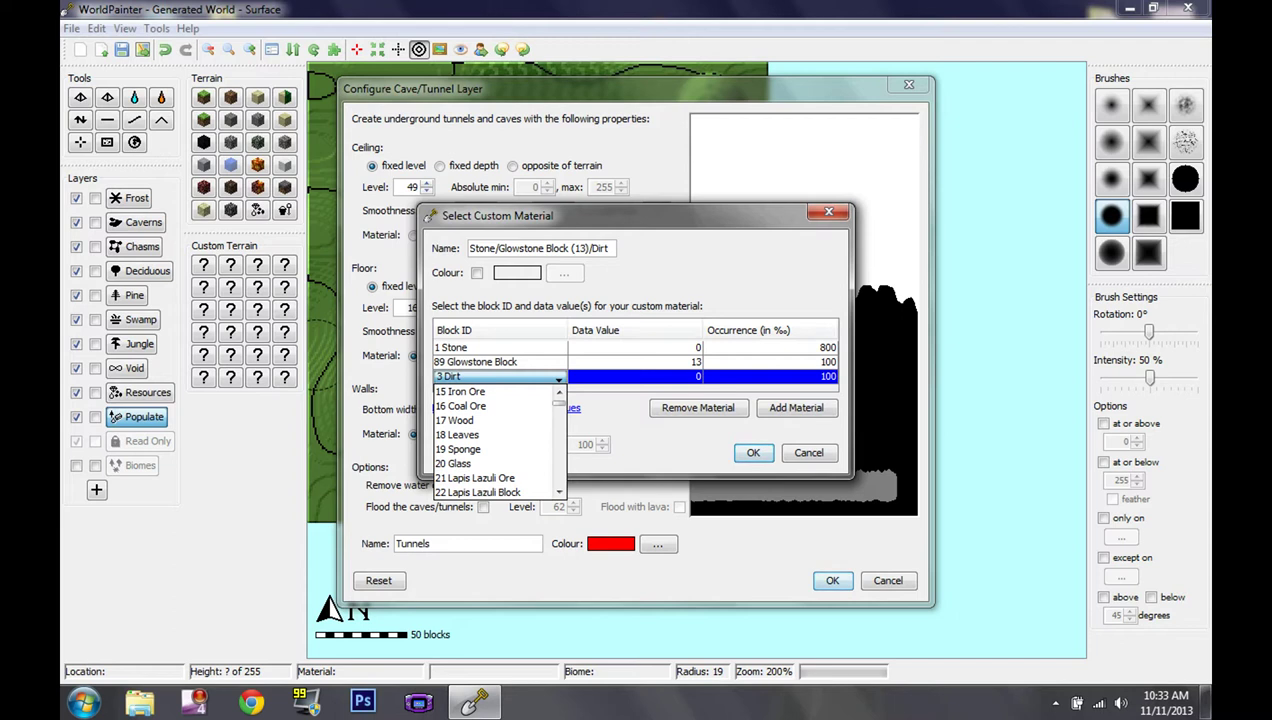
scroll(495, 440, down, 13)
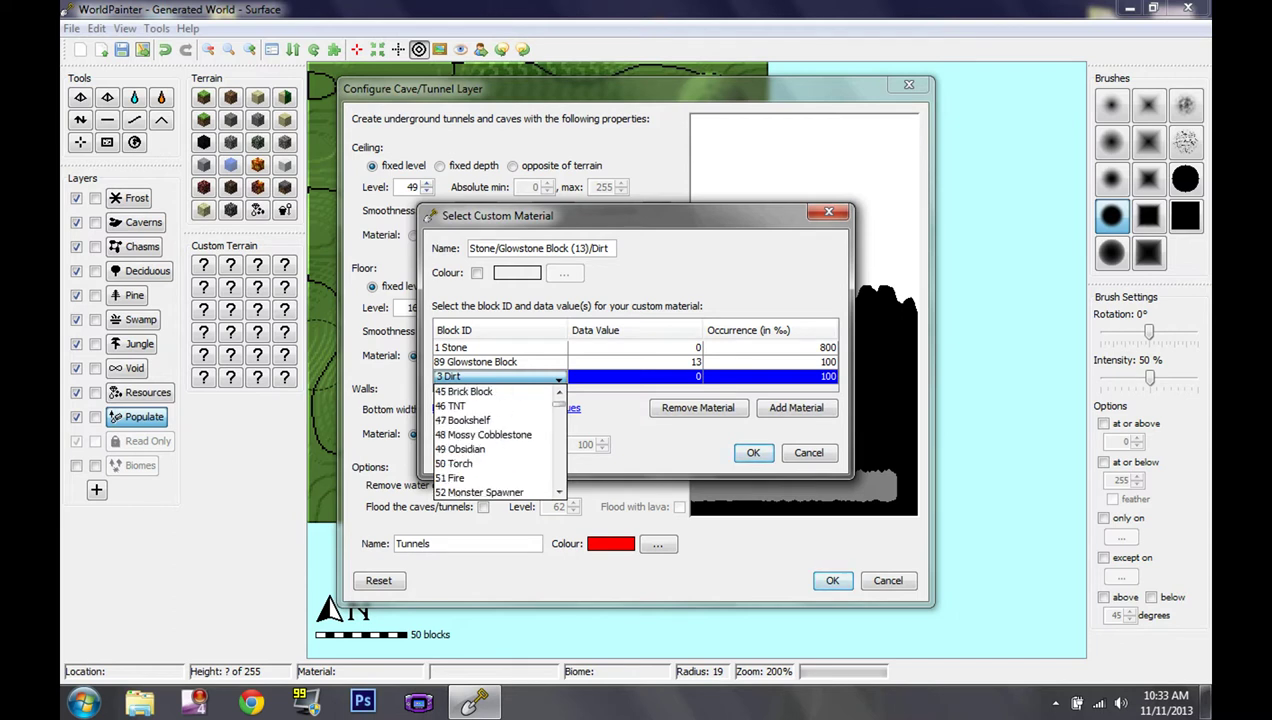
click(470, 420)
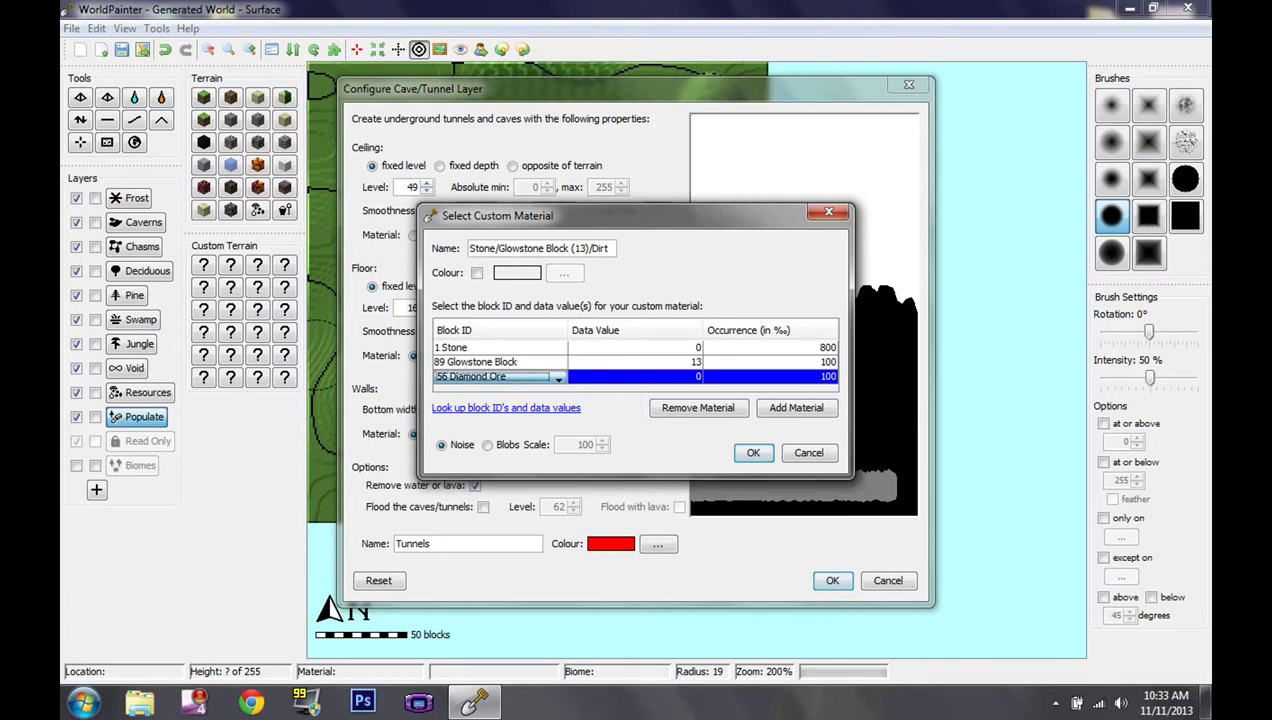
click(754, 453)
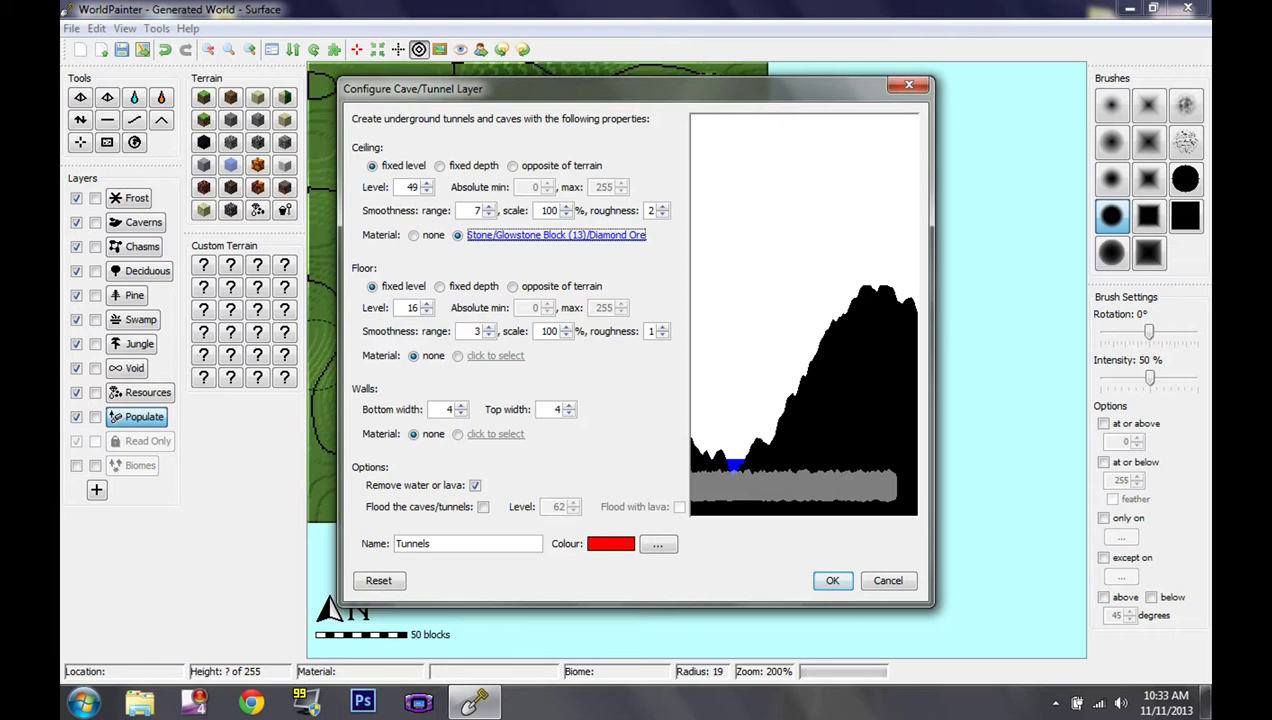
Open the floor's custom material and set its block ID to 1 Stone.
click(495, 355)
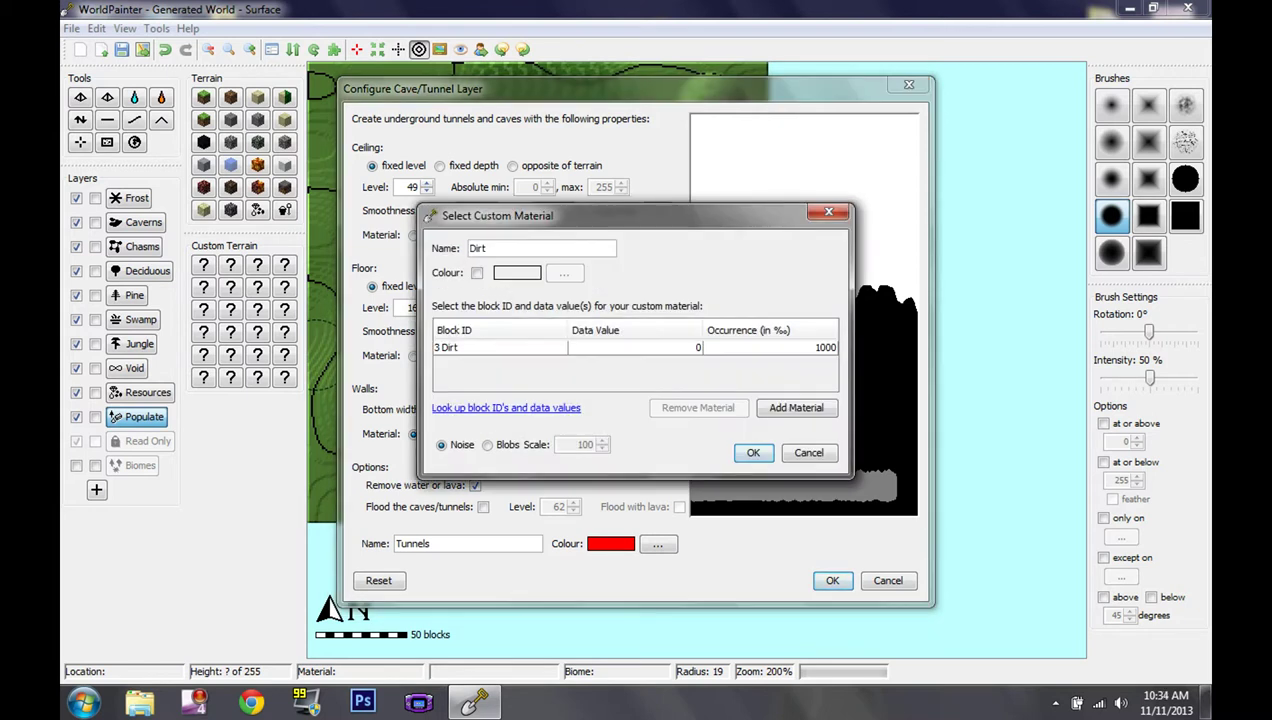
click(500, 347)
scroll(492, 365, up, 1)
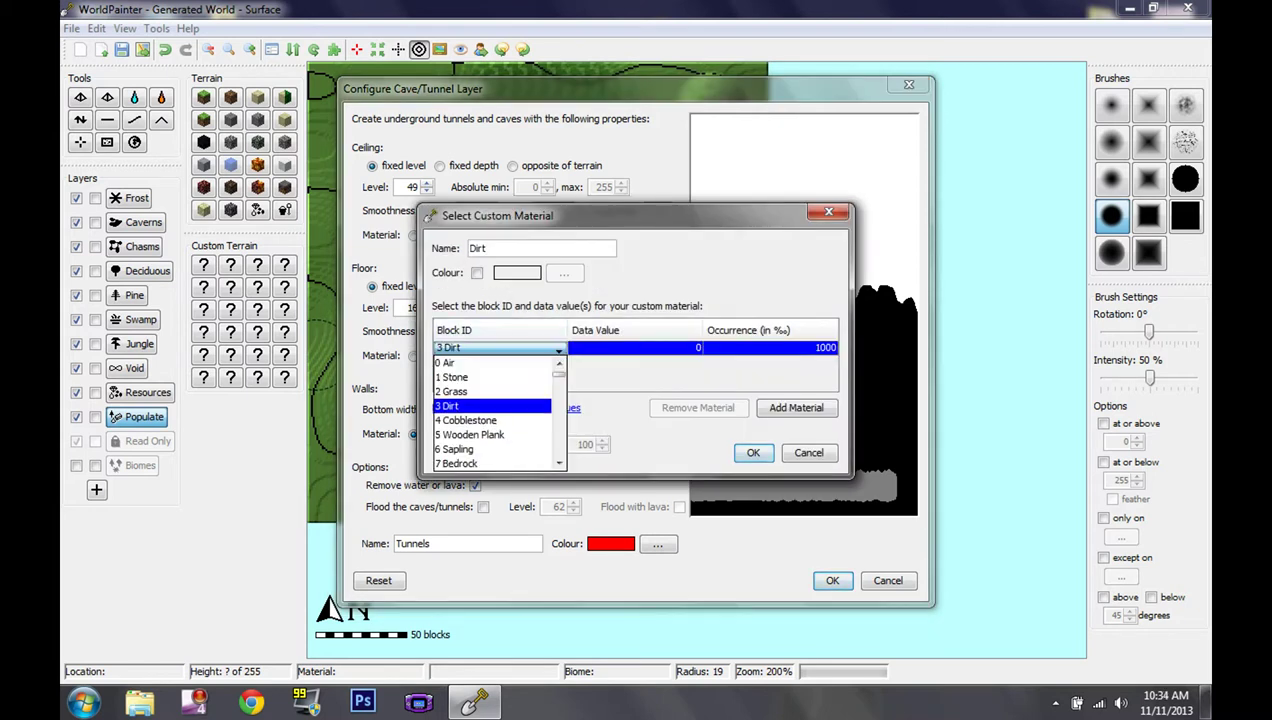
click(490, 377)
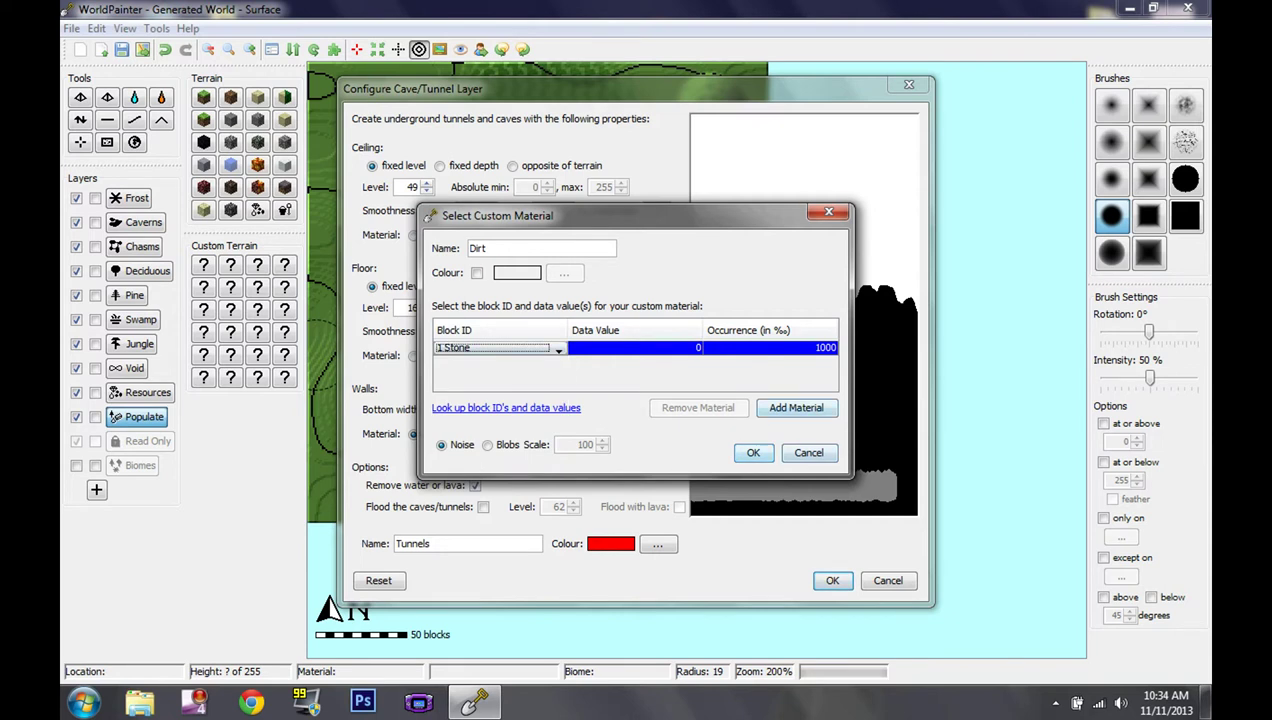
Add a second block to the floor's custom material and set it to 124 Redstone Lamp (on).
click(797, 408)
click(500, 362)
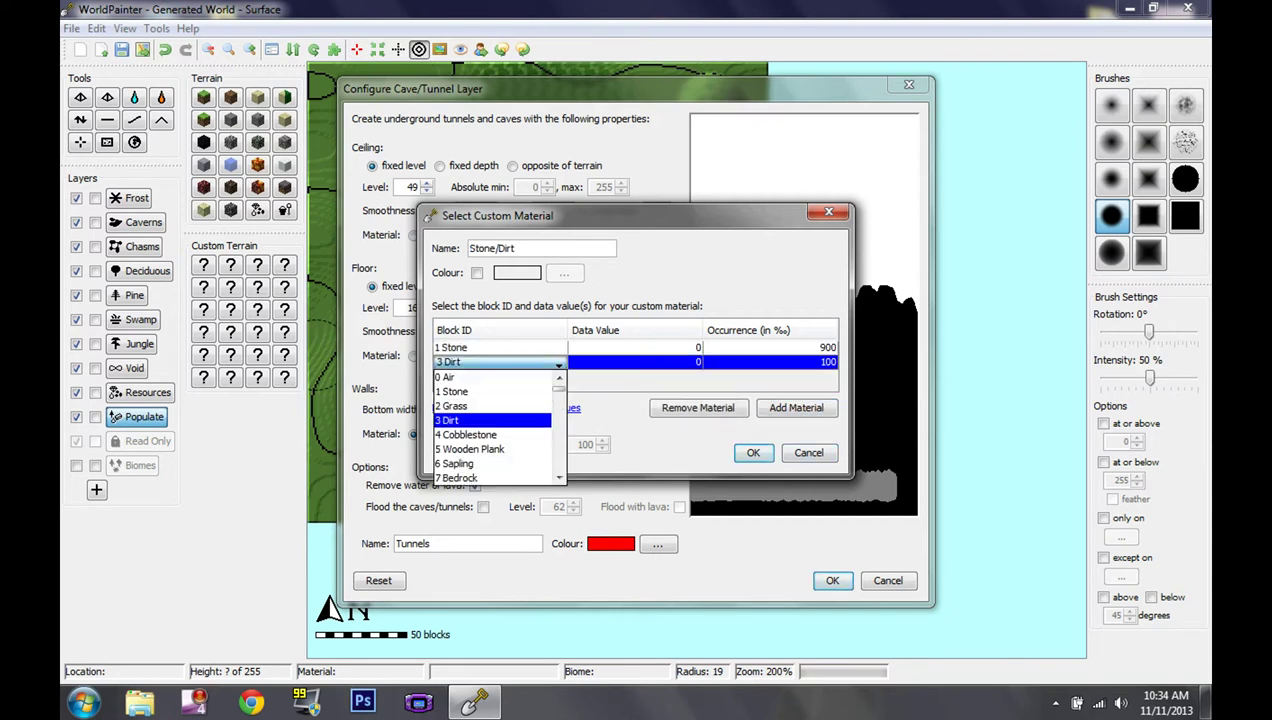
scroll(492, 449, down, 1)
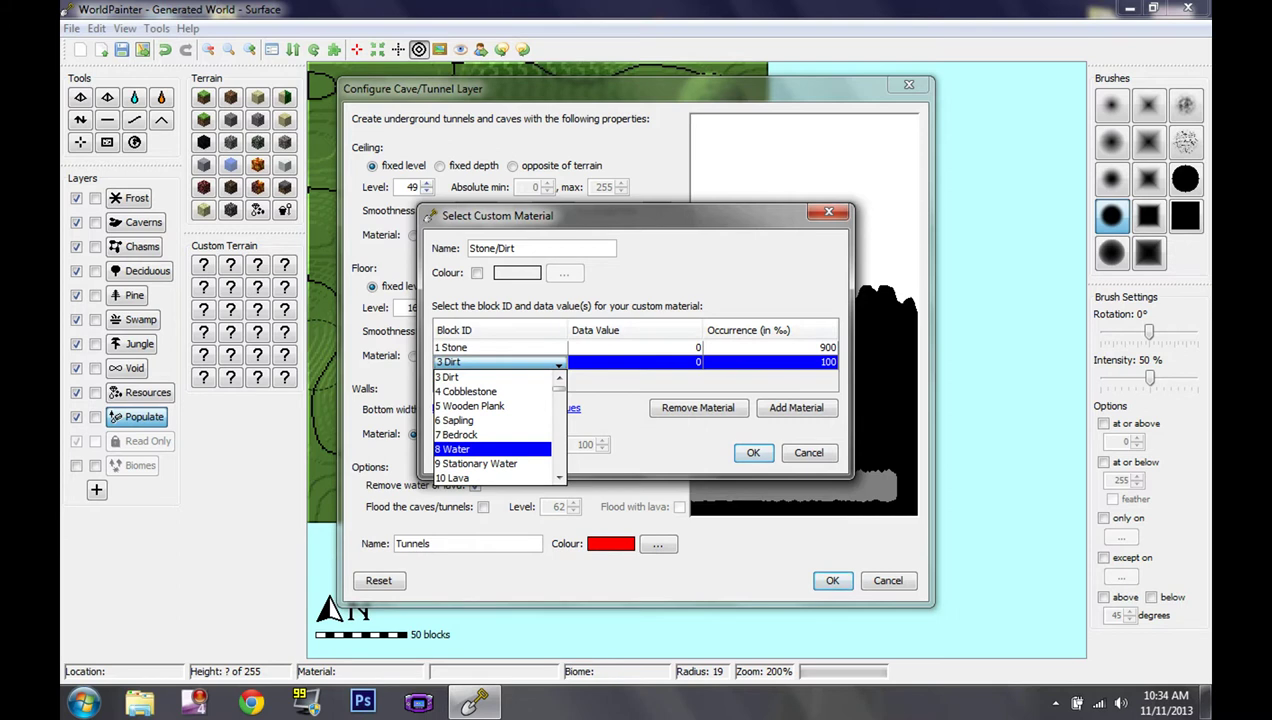
scroll(490, 420, down, 18)
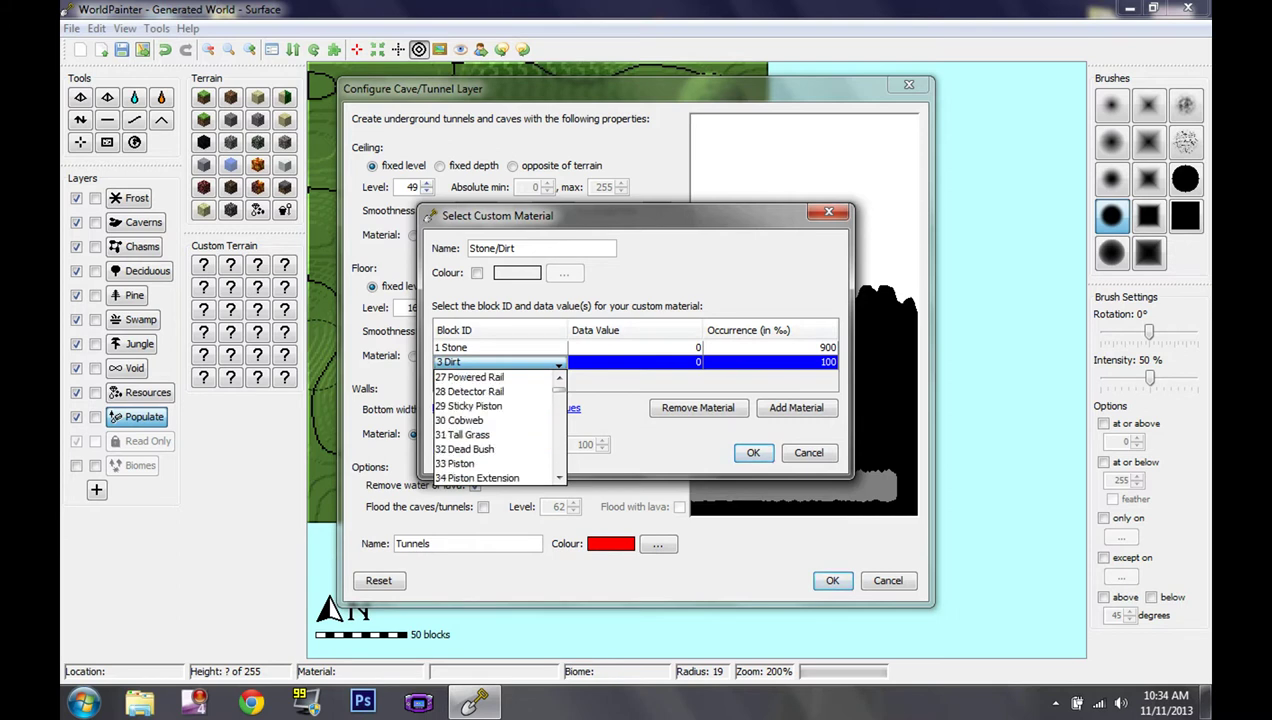
scroll(497, 427, down, 5)
scroll(497, 427, up, 2)
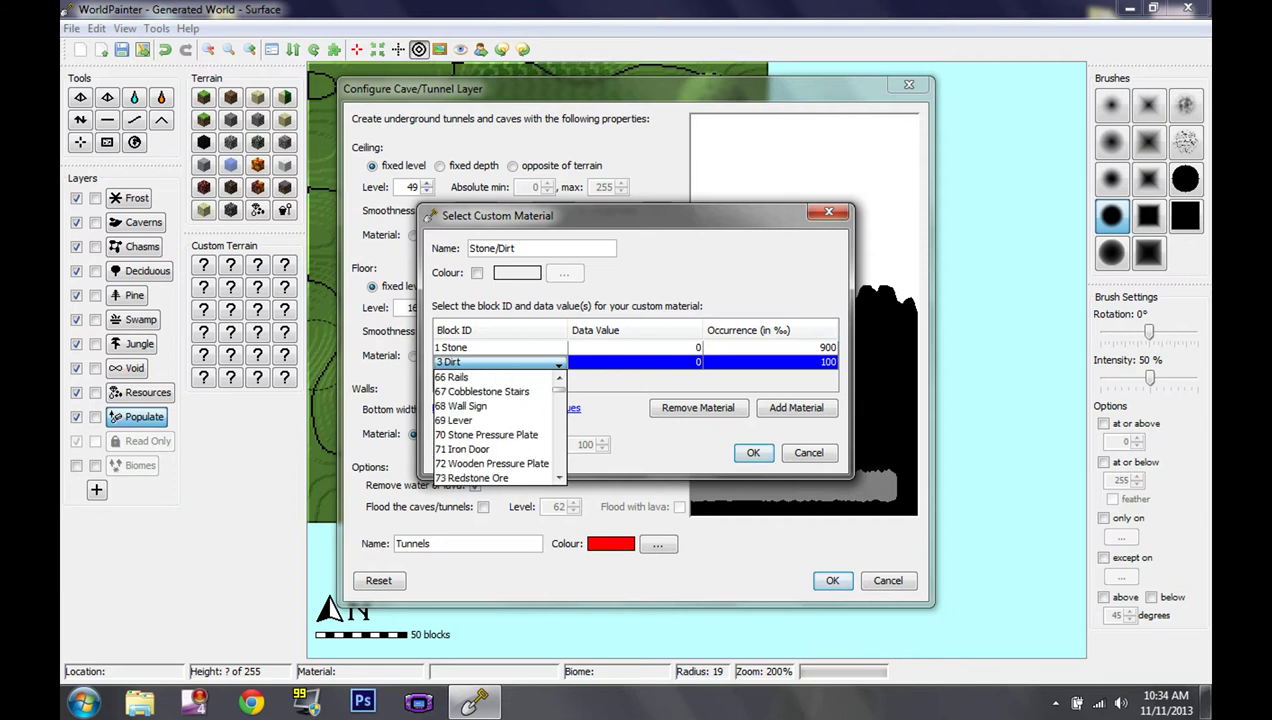
scroll(490, 434, up, 3)
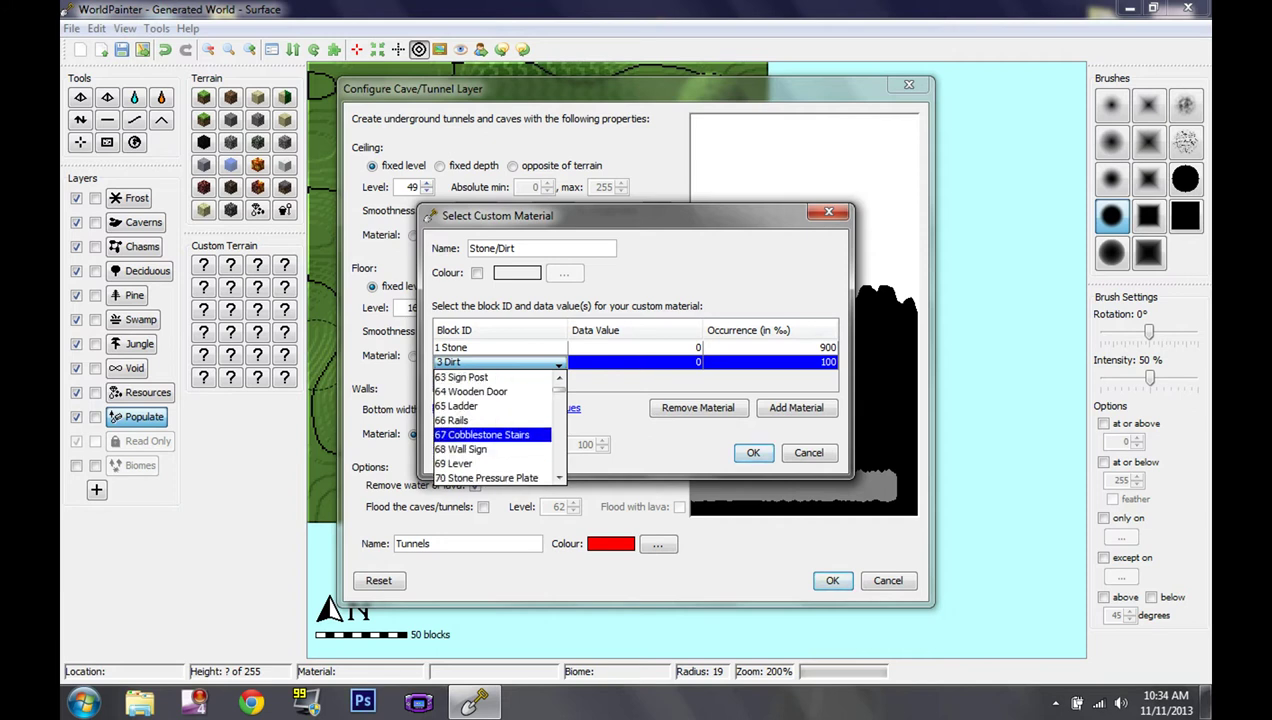
scroll(490, 420, up, 2)
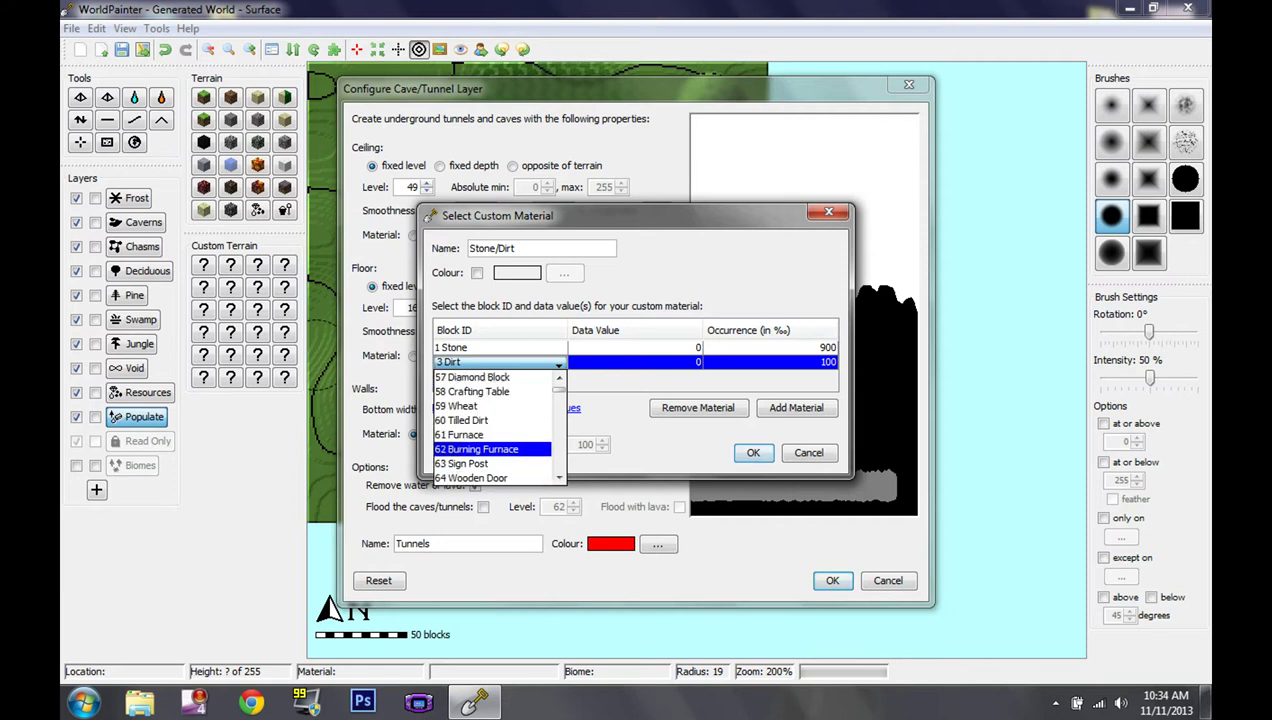
scroll(490, 427, up, 3)
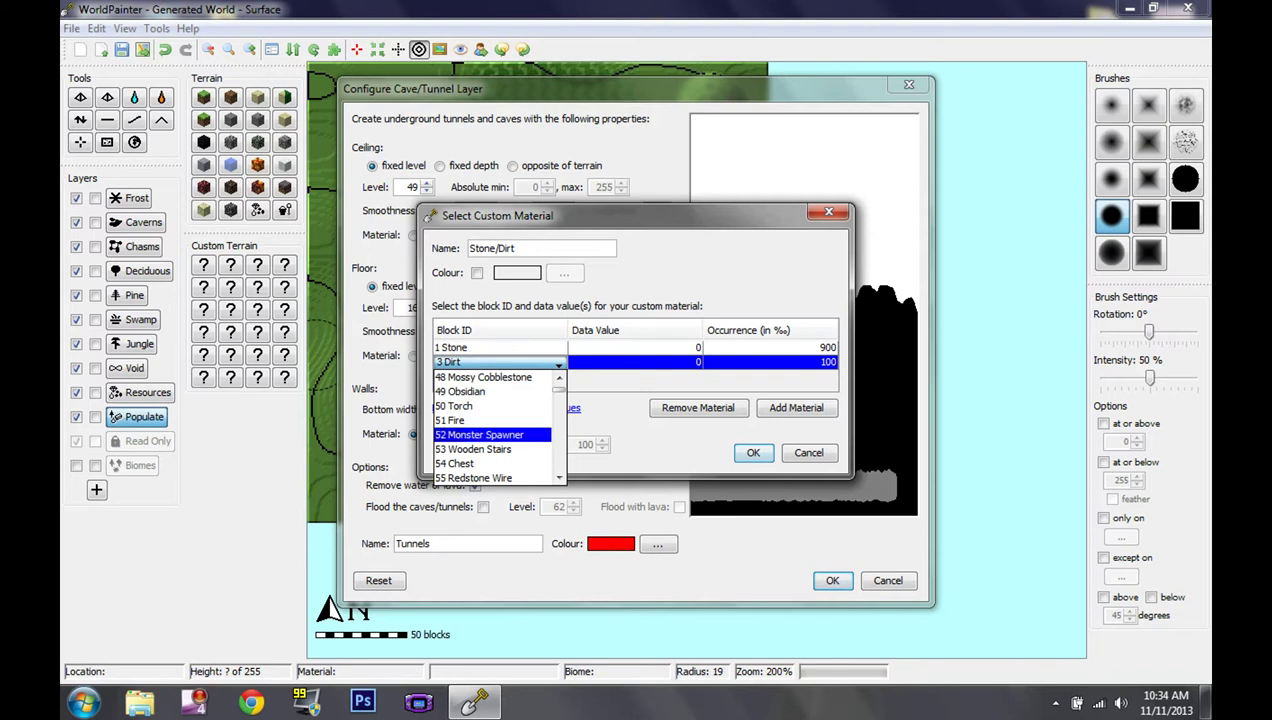
scroll(480, 391, down, 3)
scroll(490, 427, down, 12)
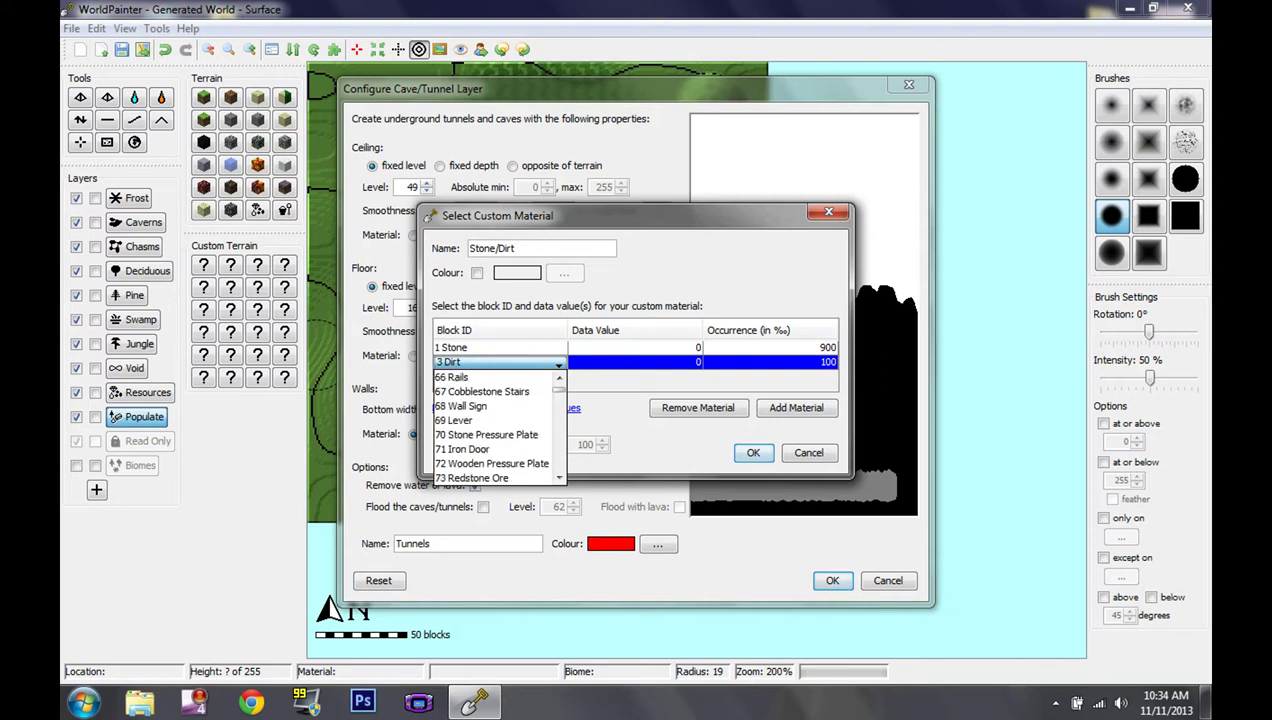
scroll(495, 427, down, 8)
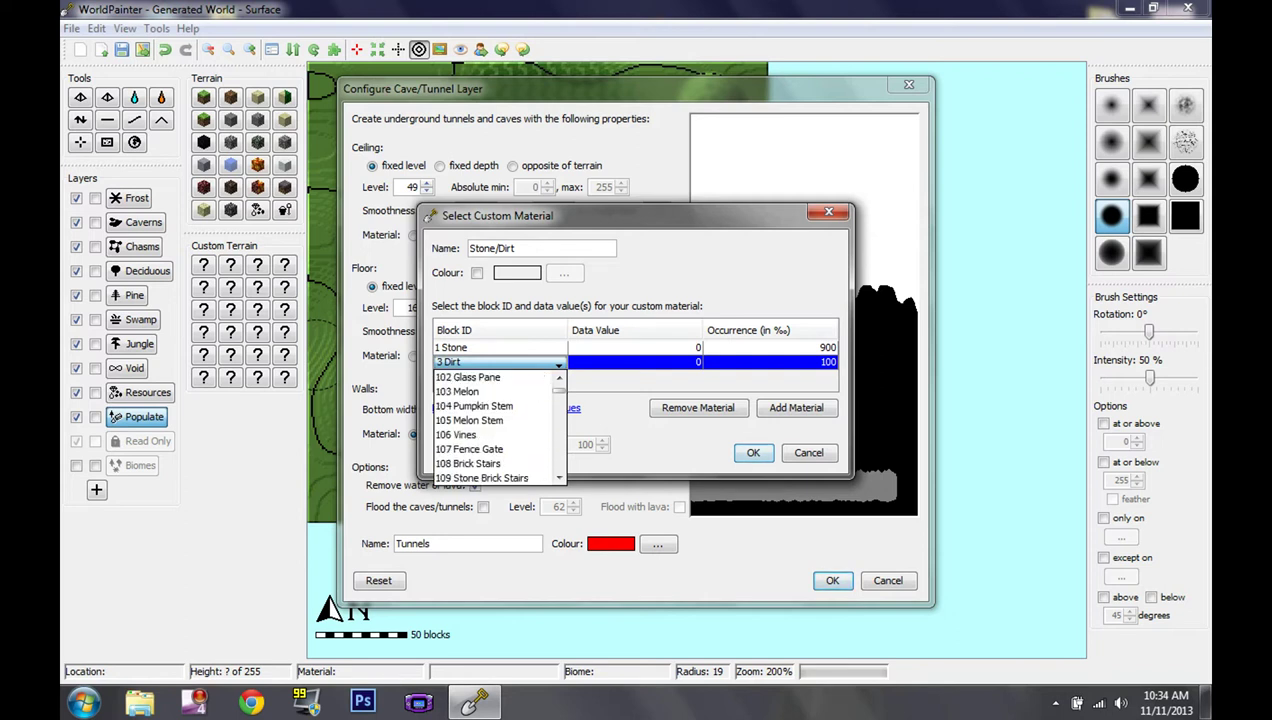
scroll(495, 427, down, 2)
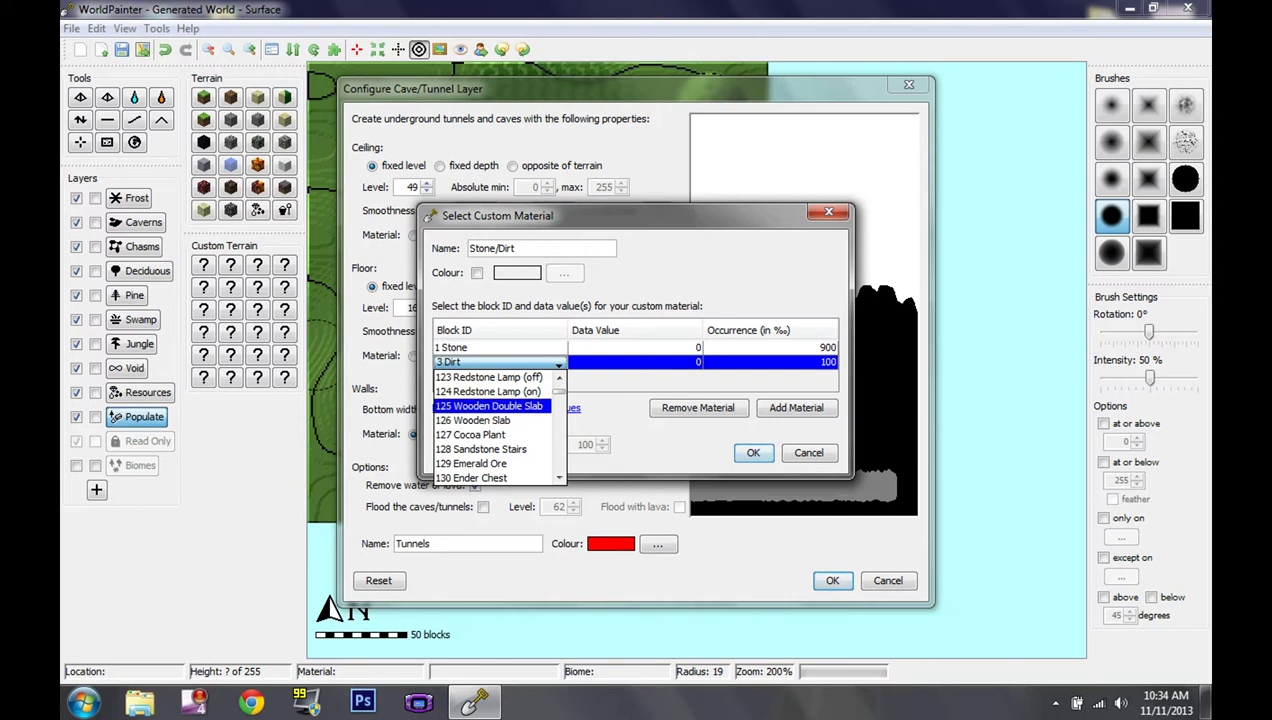
click(490, 392)
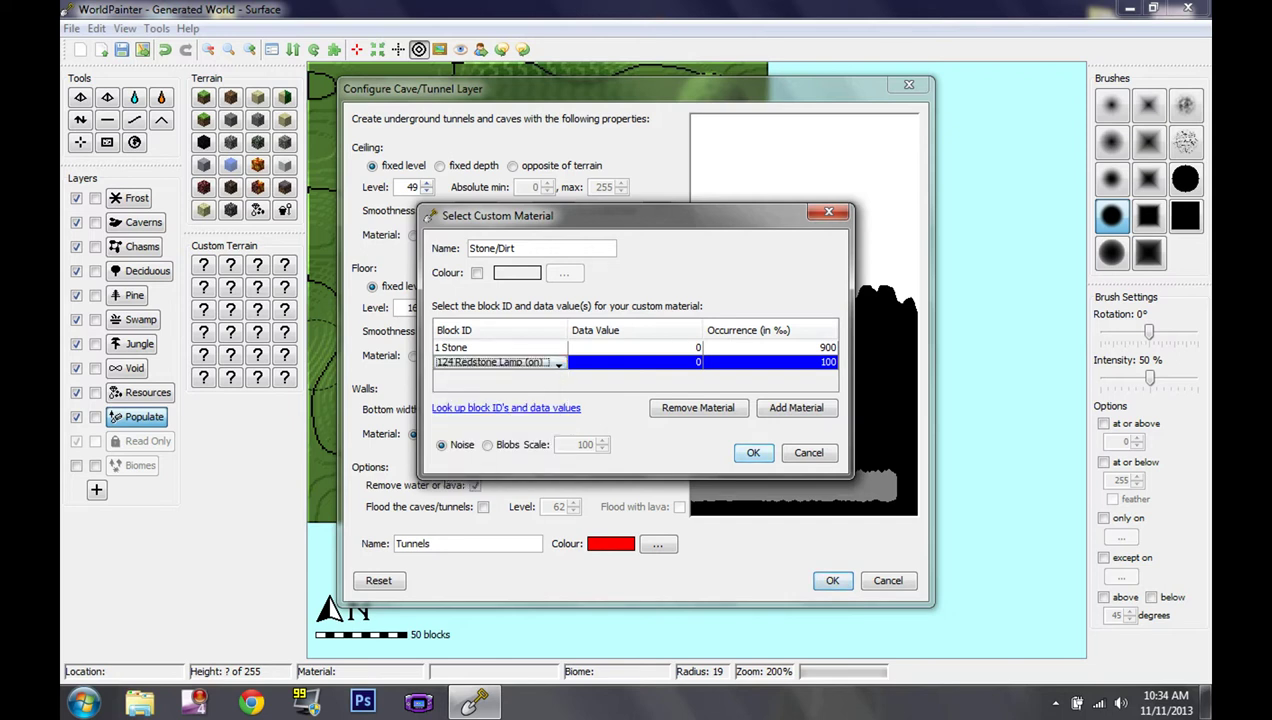
Remove the second block from the floor's custom material and discard that material.
click(495, 362)
scroll(495, 427, down, 6)
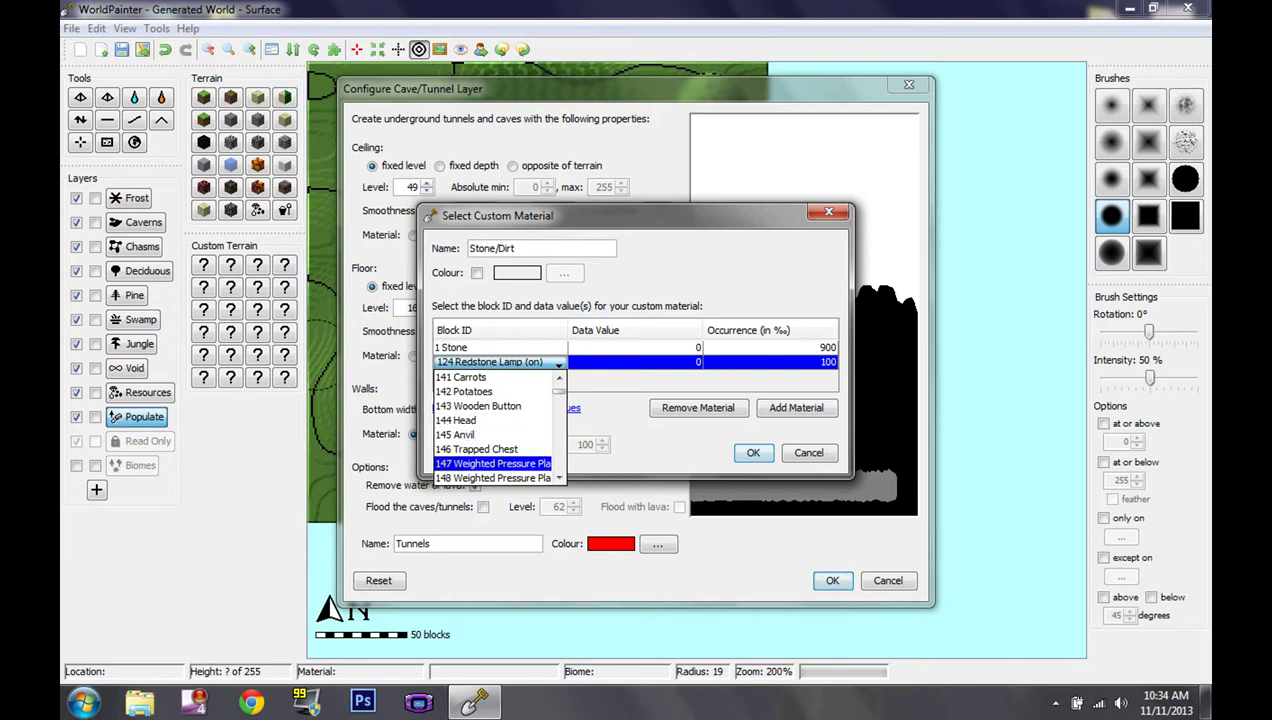
scroll(490, 449, down, 6)
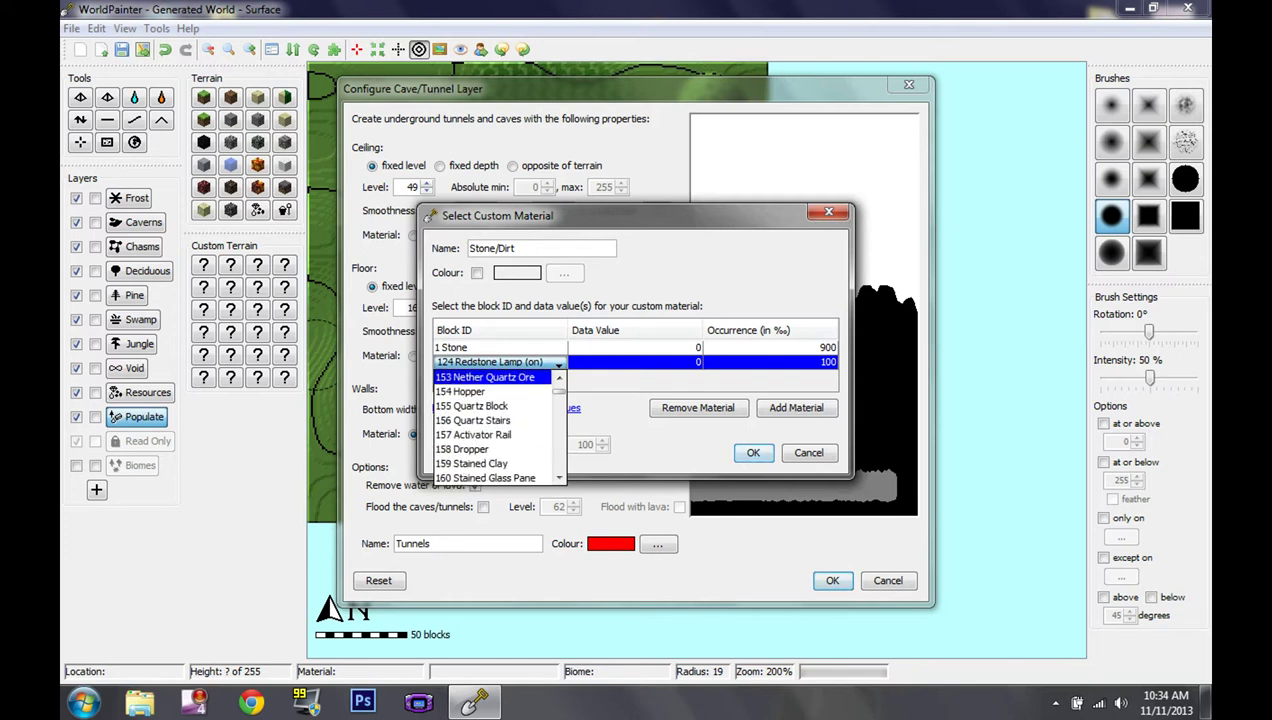
scroll(490, 430, down, 4)
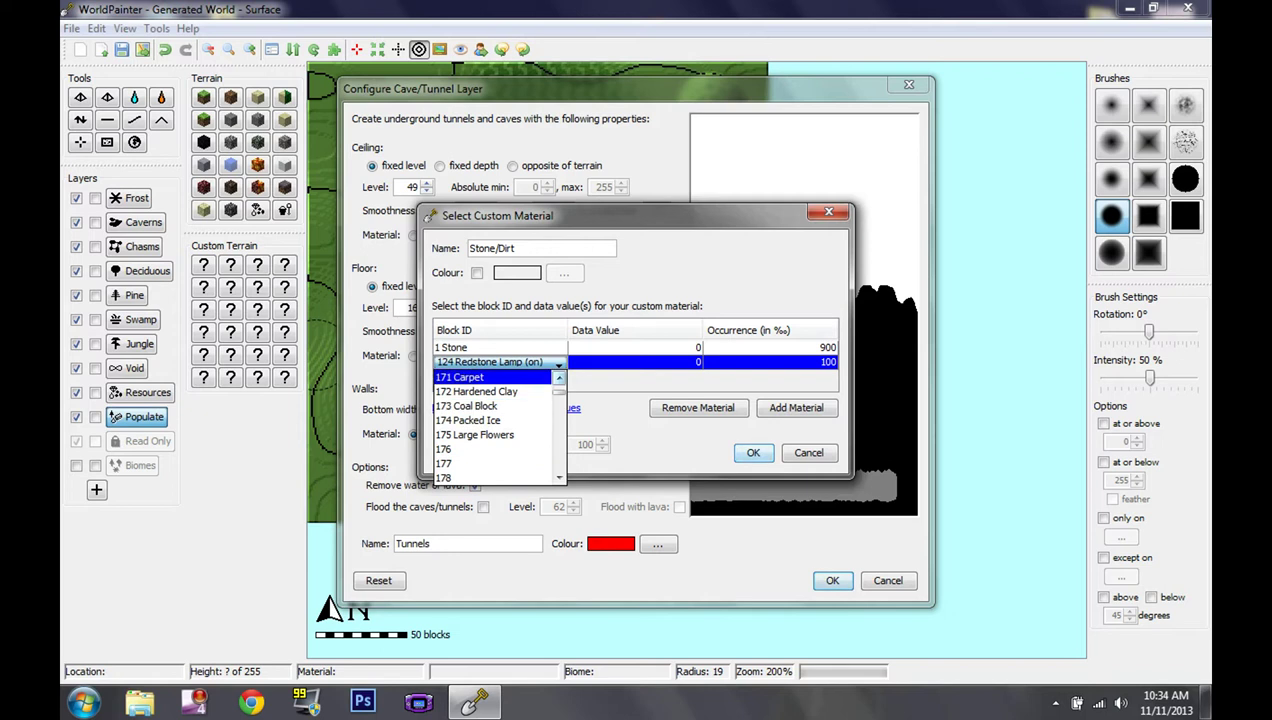
click(500, 363)
click(698, 408)
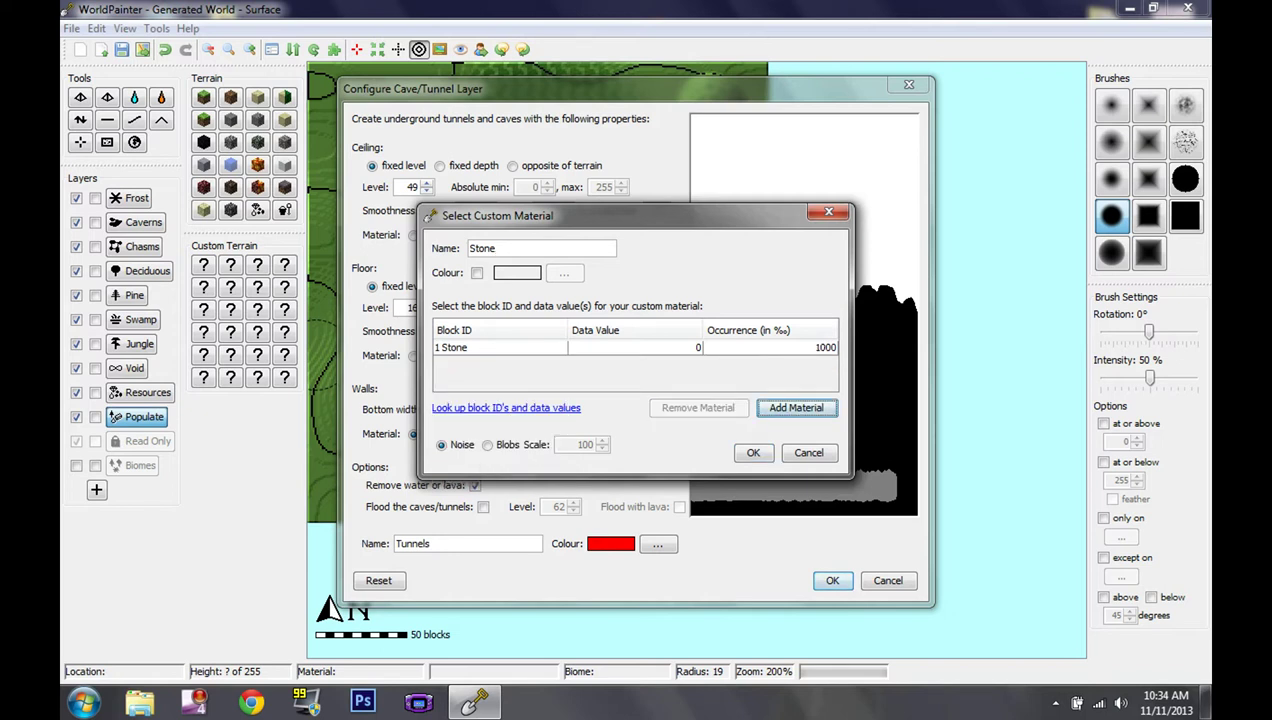
key(Escape)
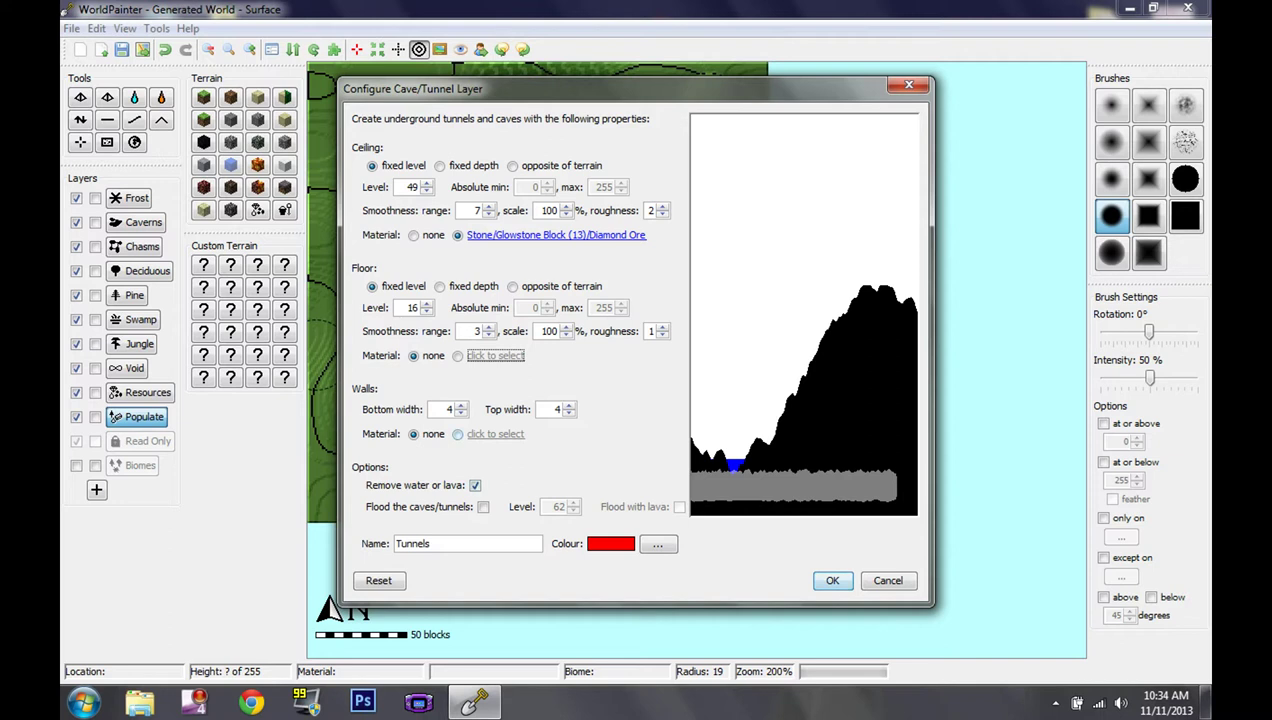
In the ceiling's custom material, set Glowstone Block's occurrence to 108 and Diamond Ore's to 80, and confirm the material and the tunnel layer.
click(556, 235)
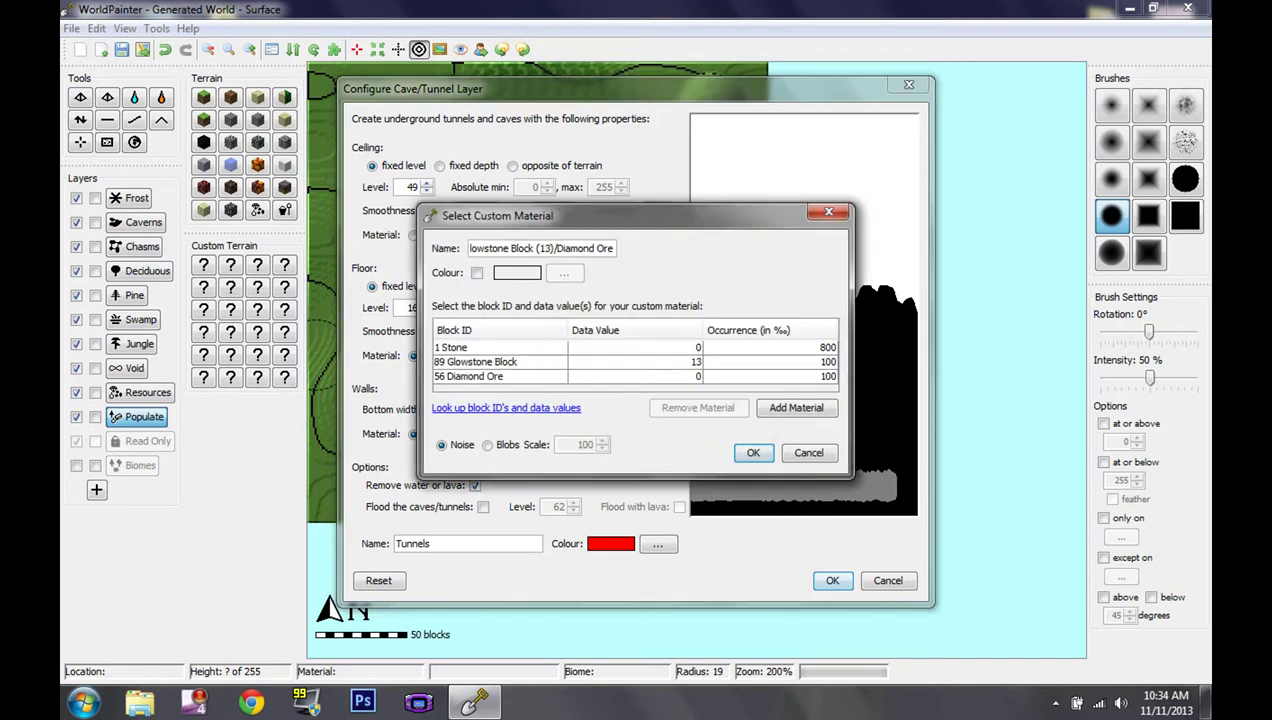
click(829, 359)
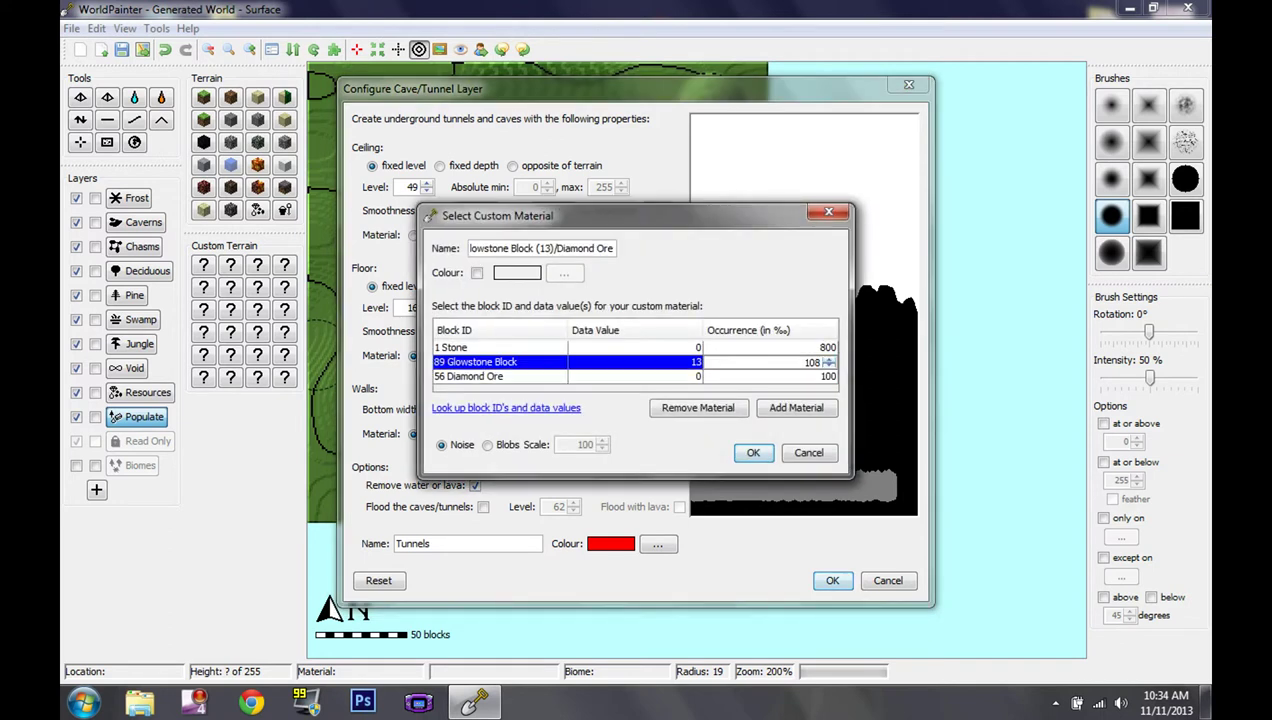
click(829, 374)
click(805, 377)
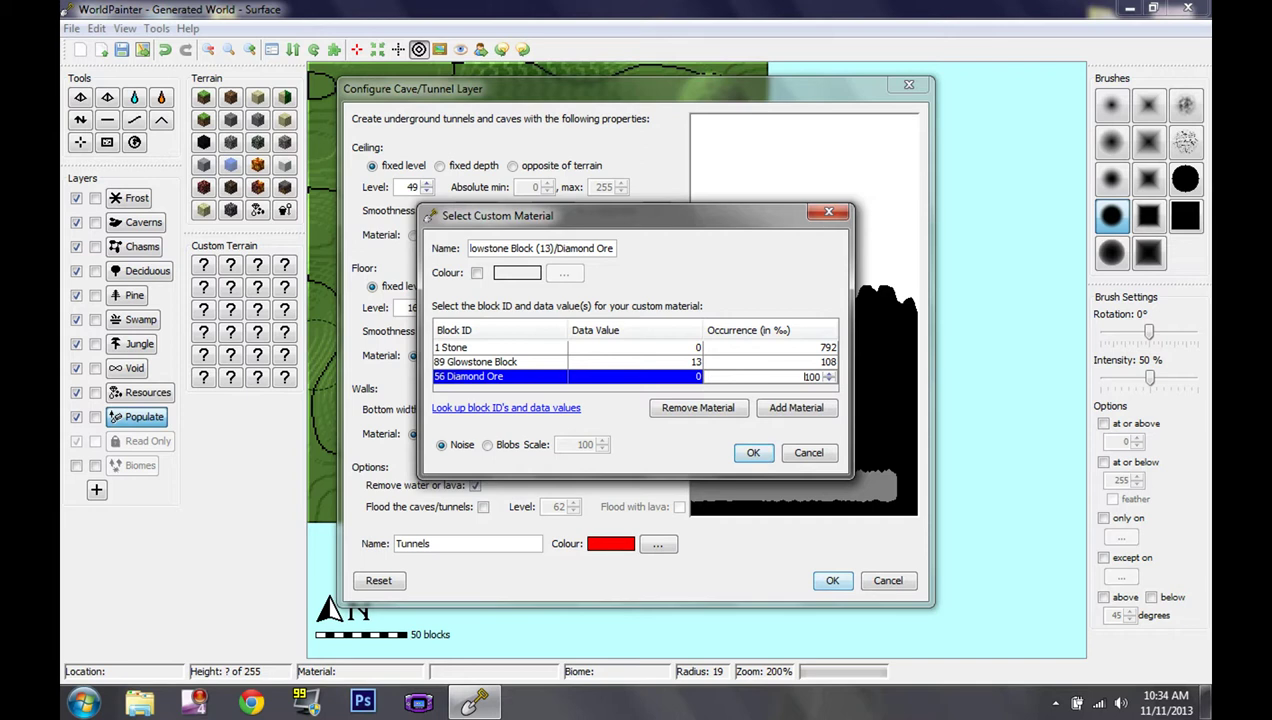
key(Delete)
key(Delete)
key(Delete)
text(89)
click(826, 362)
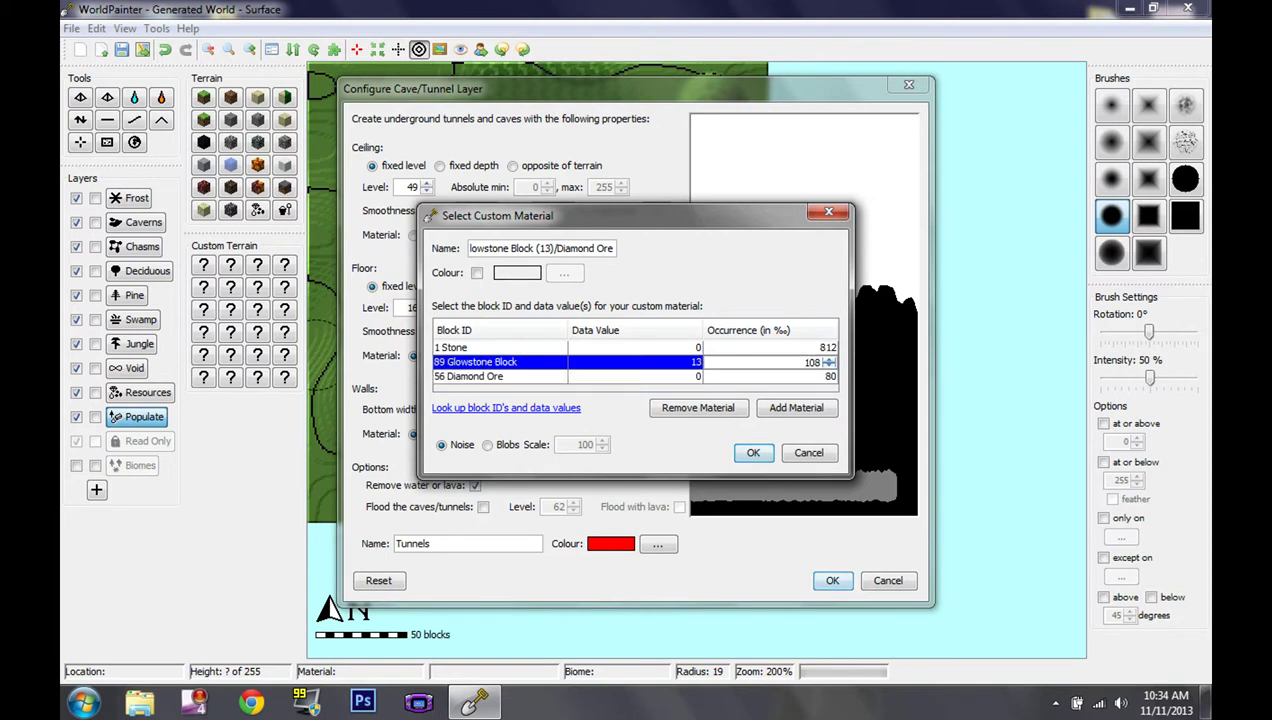
click(753, 452)
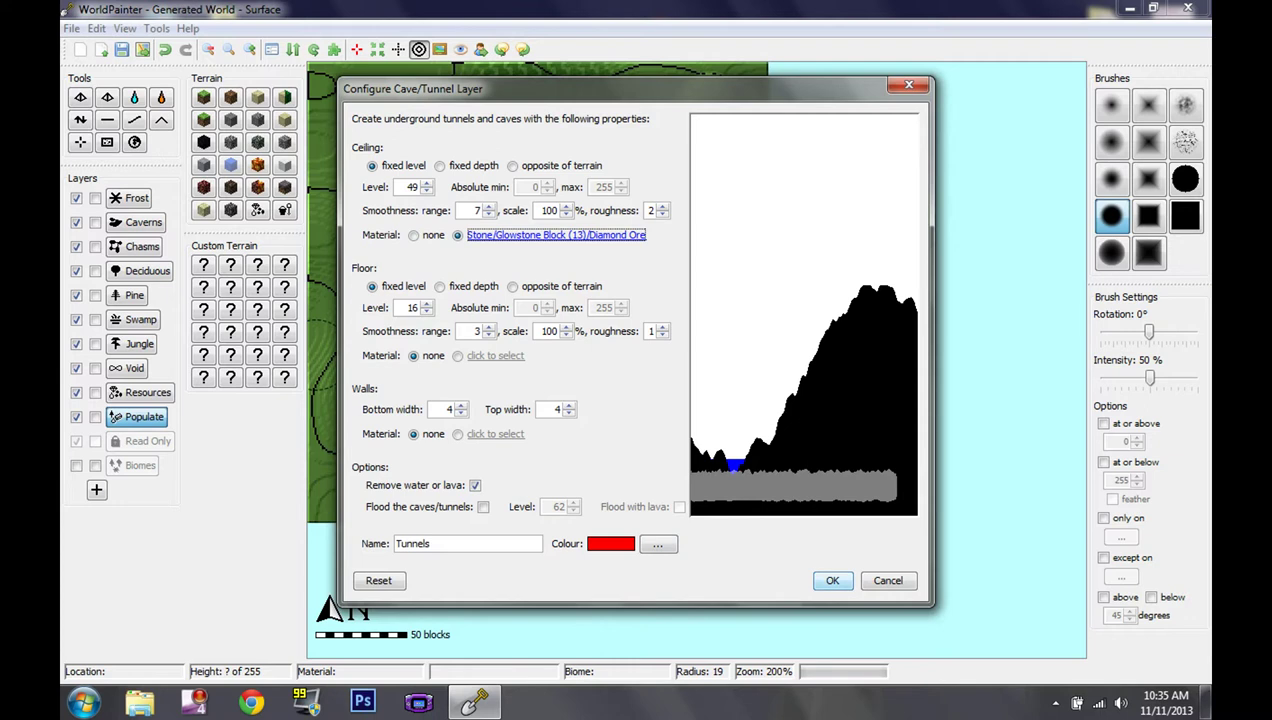
click(832, 580)
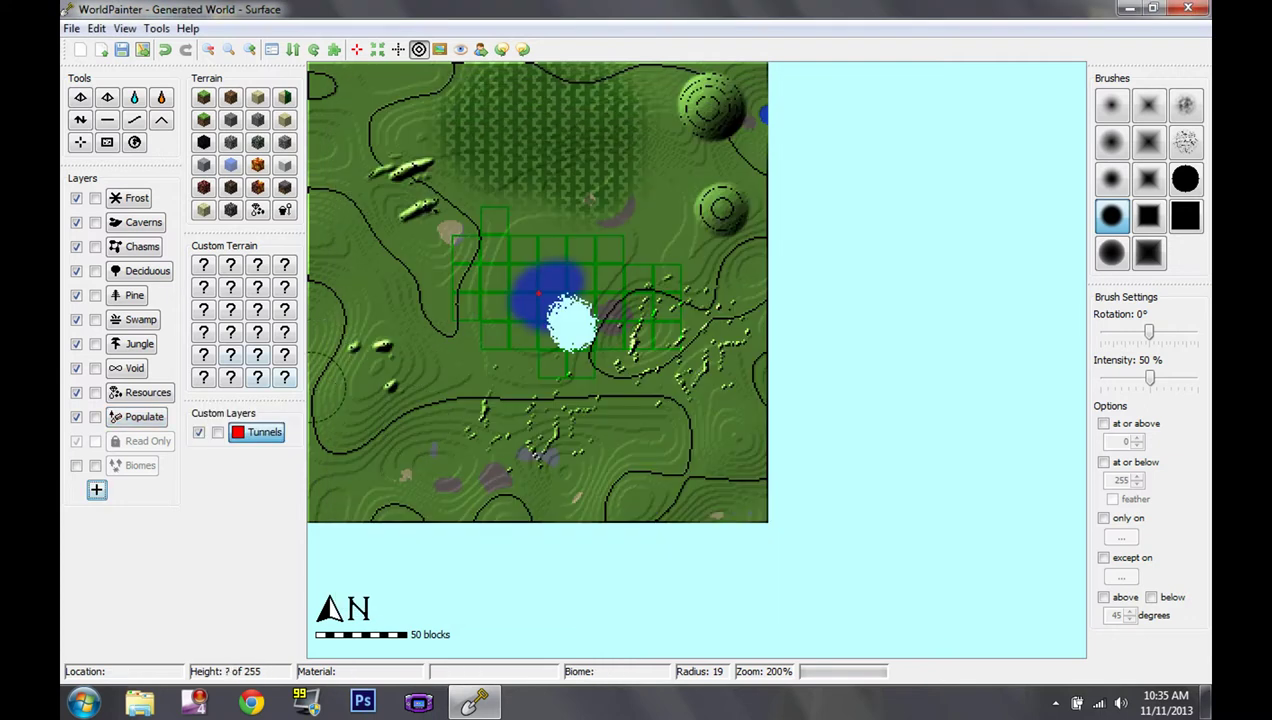
Show only the custom Tunnels layer on the map, hiding the other layers.
click(218, 432)
click(218, 432)
click(218, 432)
click(218, 432)
click(218, 432)
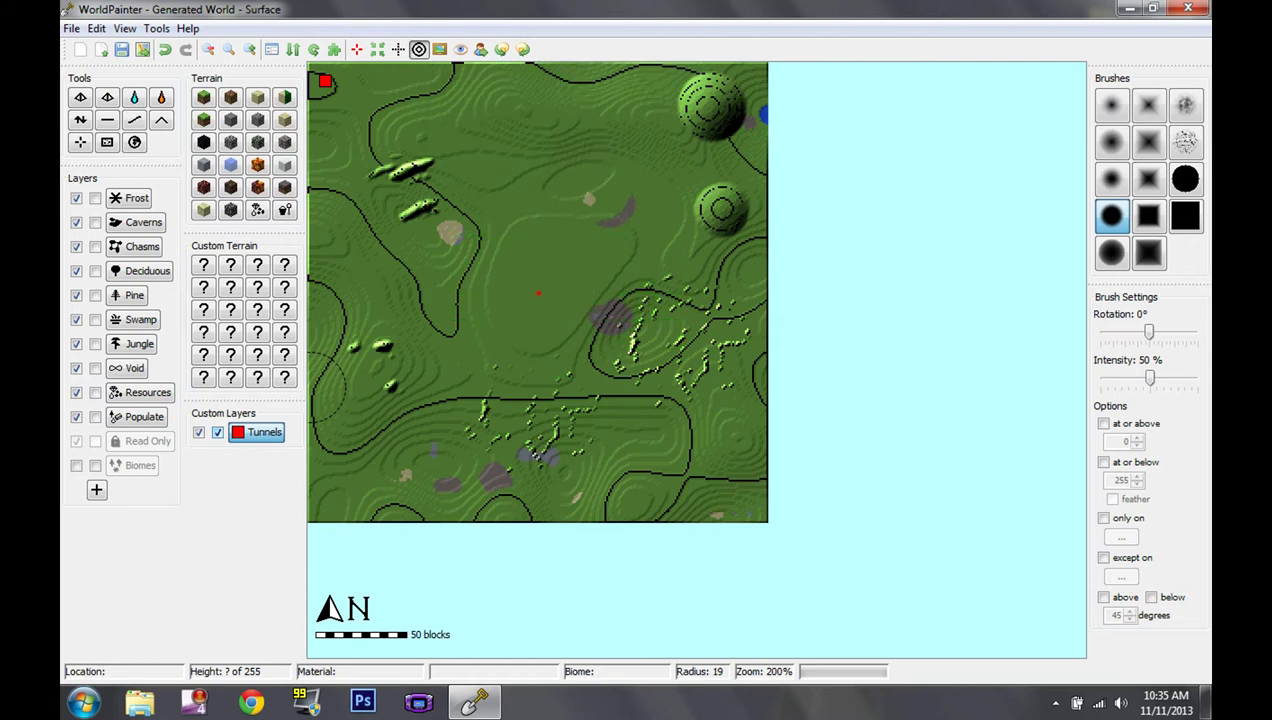
Try painting the Tunnels layer near the map's centre with the soft-edged circular brush, and undo the stroke.
drag(492, 240, 520, 265)
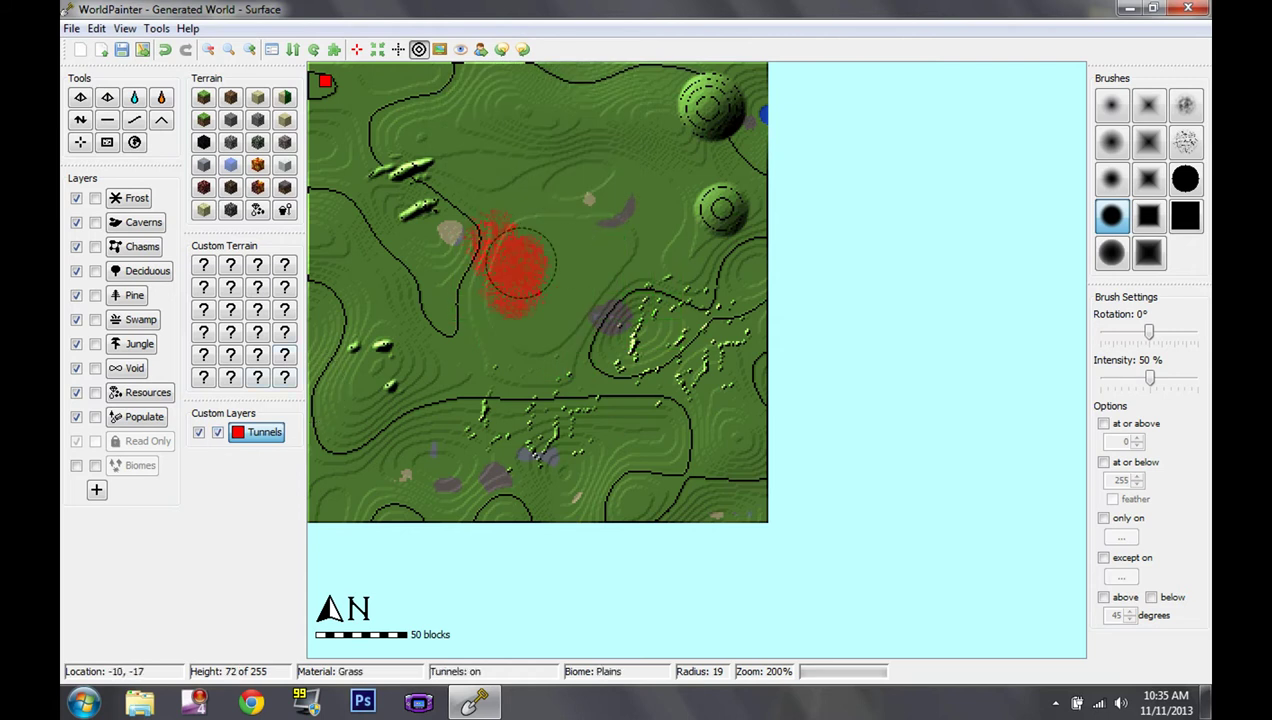
key(alt)
key(ctrl+z)
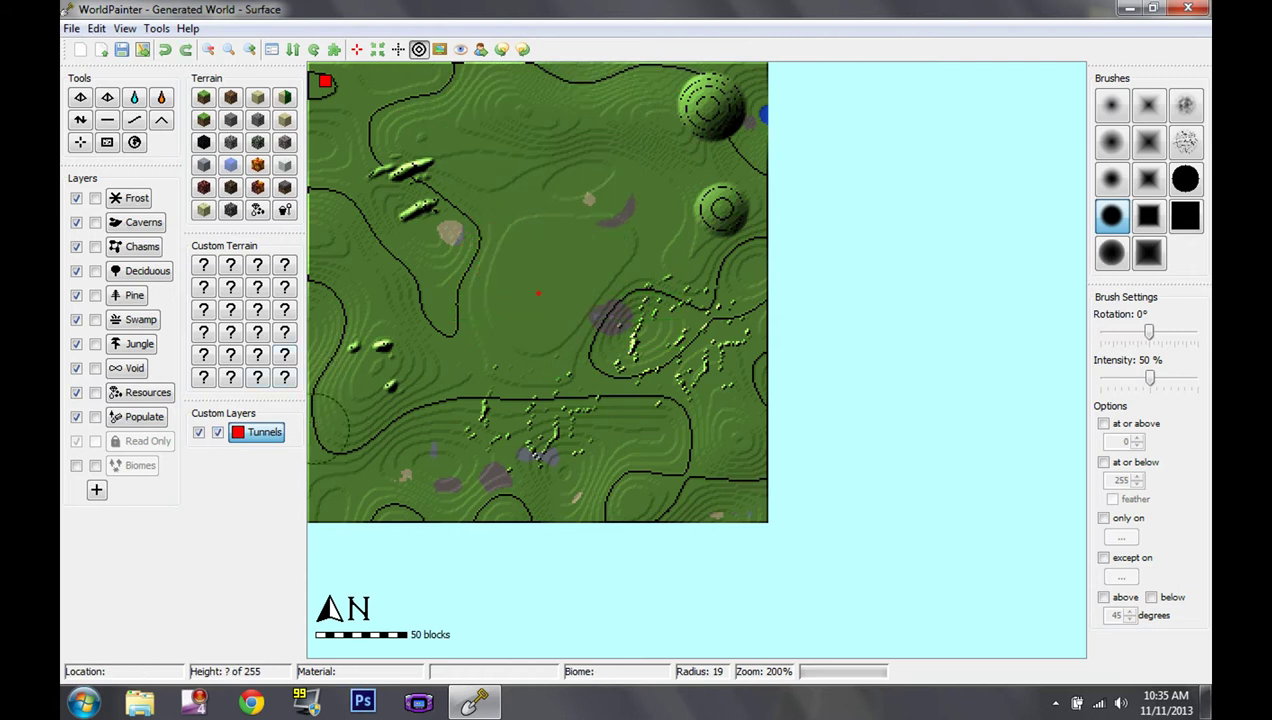
Toggle the Tunnels layer's solo display, leaving it isolated, and choose the solid black circular brush.
click(218, 432)
click(217, 432)
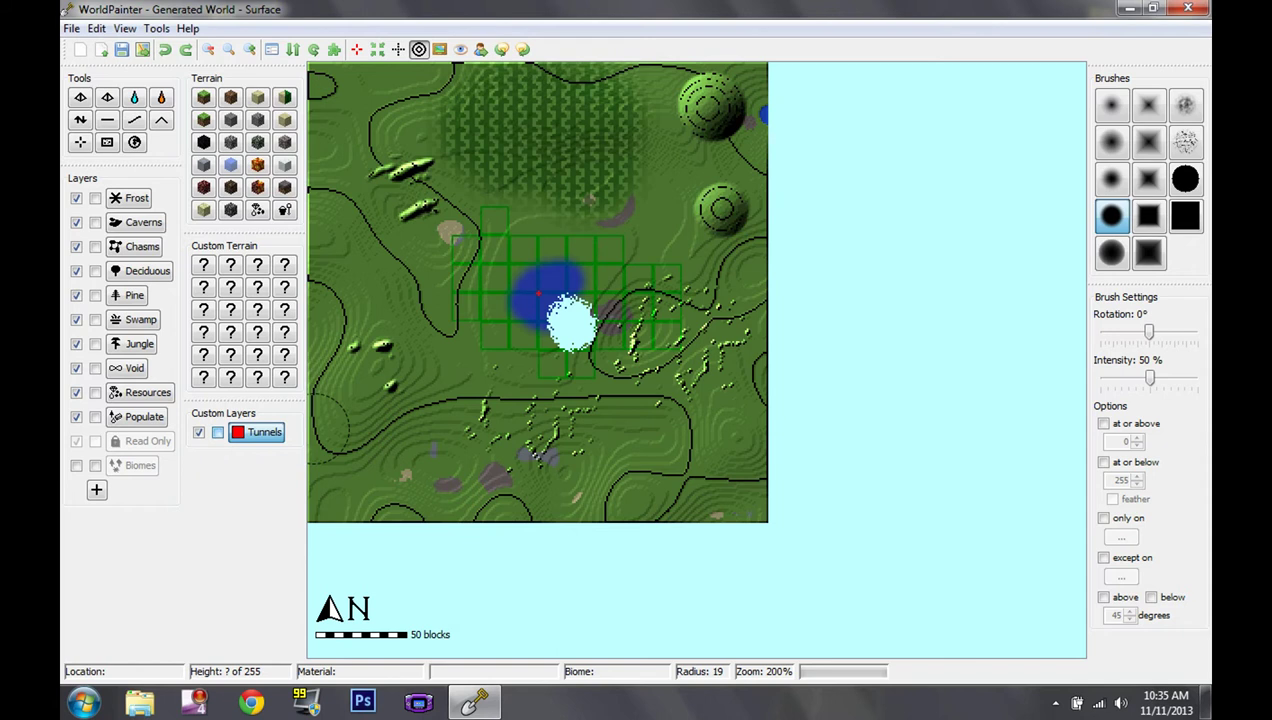
click(1185, 179)
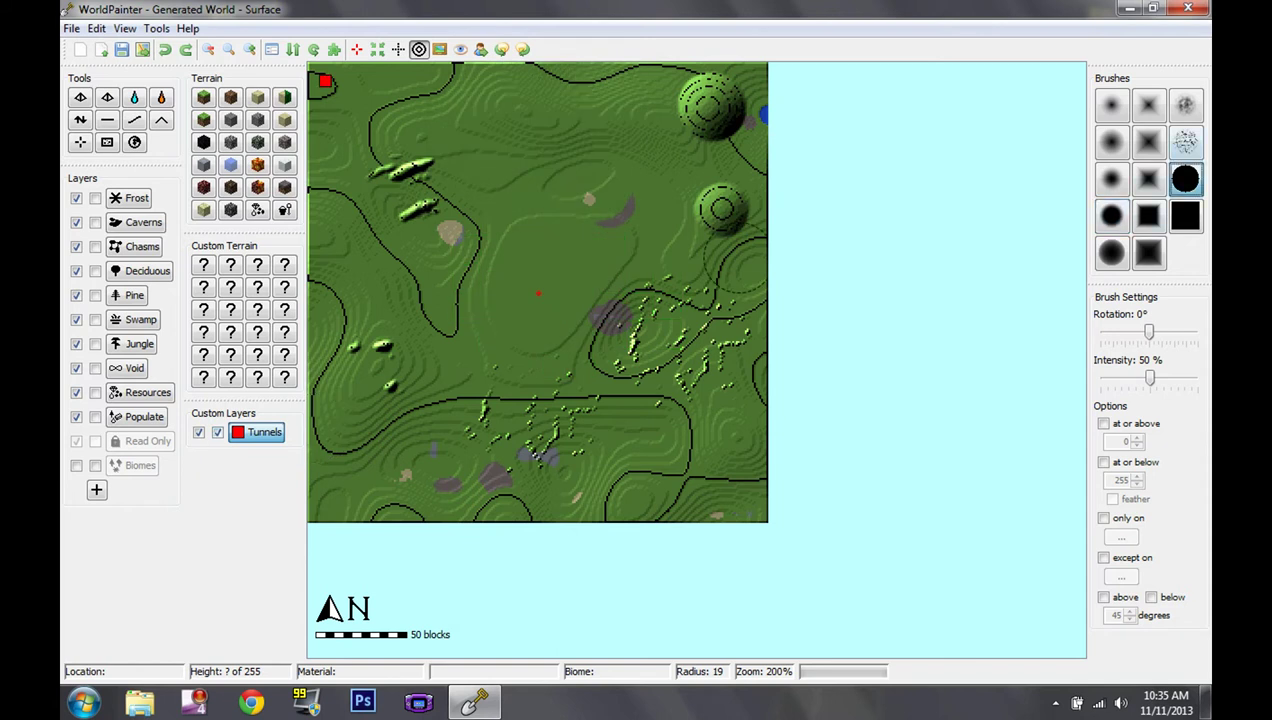
Try painting wide Tunnels areas at radius 19 around the map's centre, and undo each stroke.
mouse_move(537, 291)
mouse_down()
mouse_move(570, 296)
mouse_move(545, 330)
mouse_move(514, 310)
mouse_move(518, 278)
mouse_move(562, 296)
mouse_up()
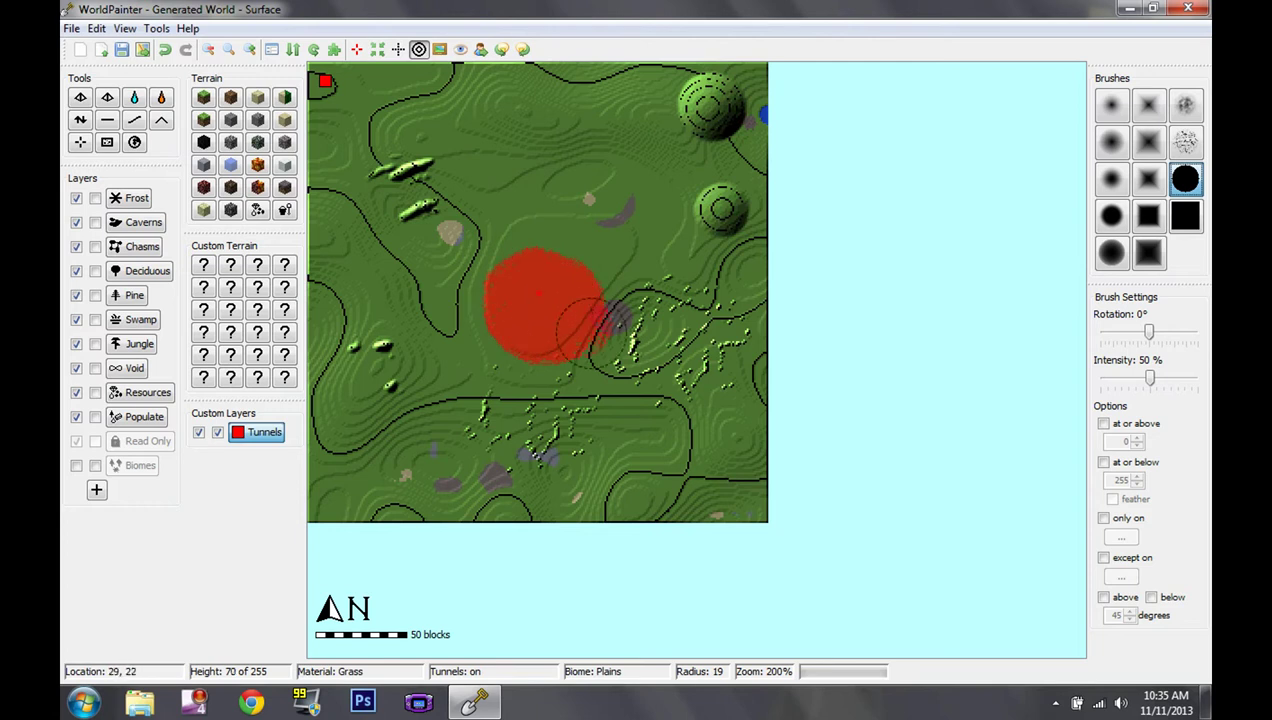
key(ctrl+z)
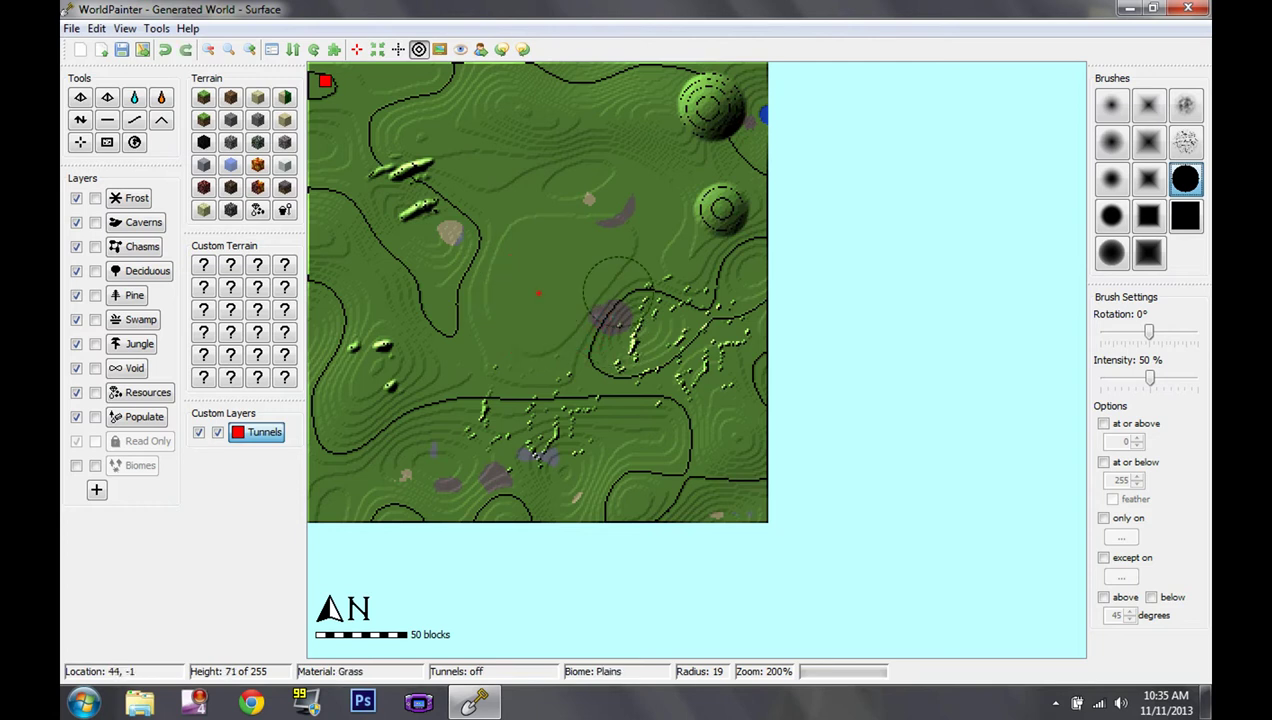
mouse_move(625, 210)
mouse_down()
mouse_move(582, 252)
mouse_move(549, 345)
mouse_move(616, 408)
mouse_move(621, 437)
mouse_up()
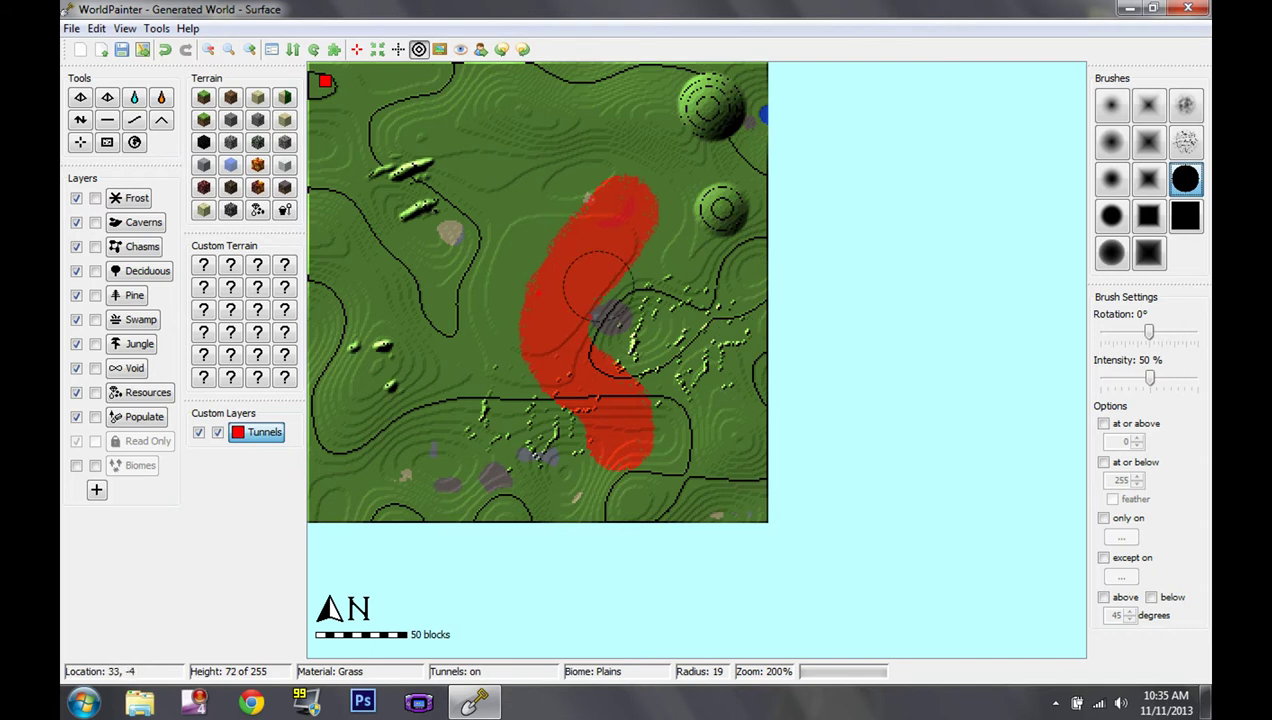
key(ctrl+z)
Reduce the brush radius to 6 and paint a looping Tunnels path that crosses itself near the map's centre.
scroll(606, 253, down, 8)
mouse_move(585, 234)
mouse_down()
mouse_move(531, 320)
mouse_move(557, 384)
mouse_move(537, 343)
mouse_move(572, 388)
mouse_move(576, 334)
mouse_move(525, 248)
mouse_up()
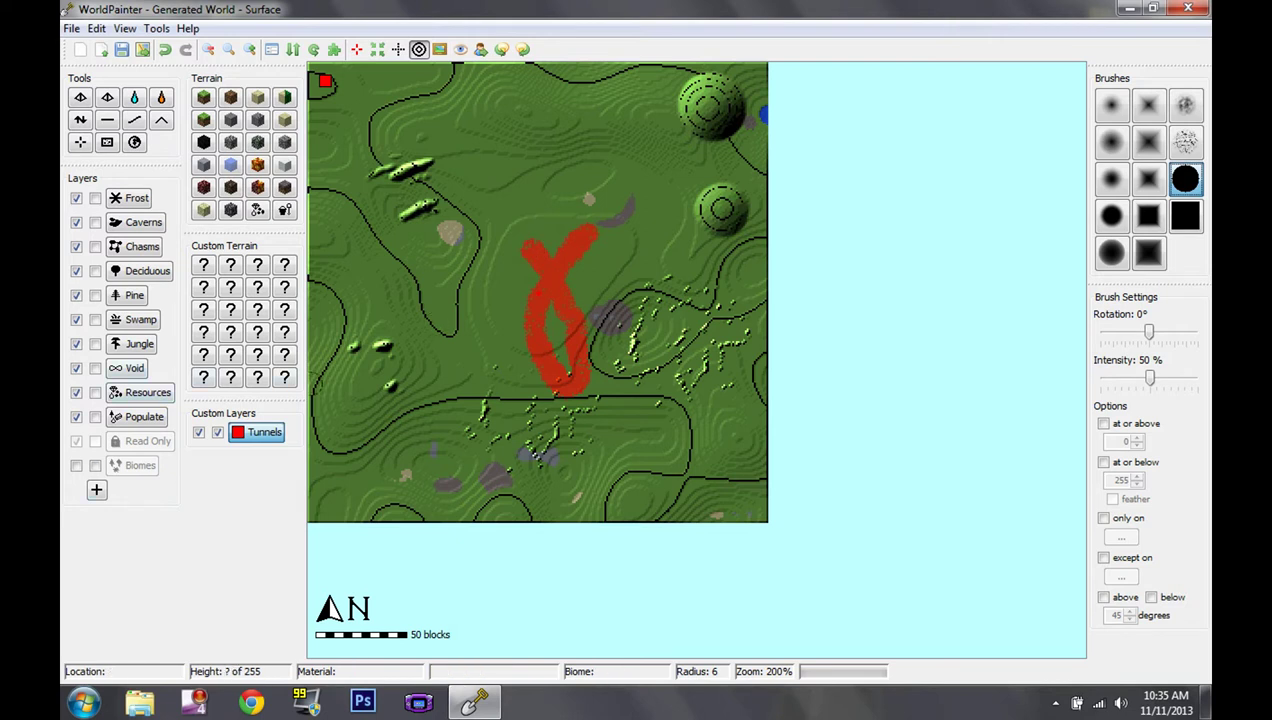
Add another custom cave/tunnel layer with the floor level at 0 and the ceiling level at 15.
click(96, 489)
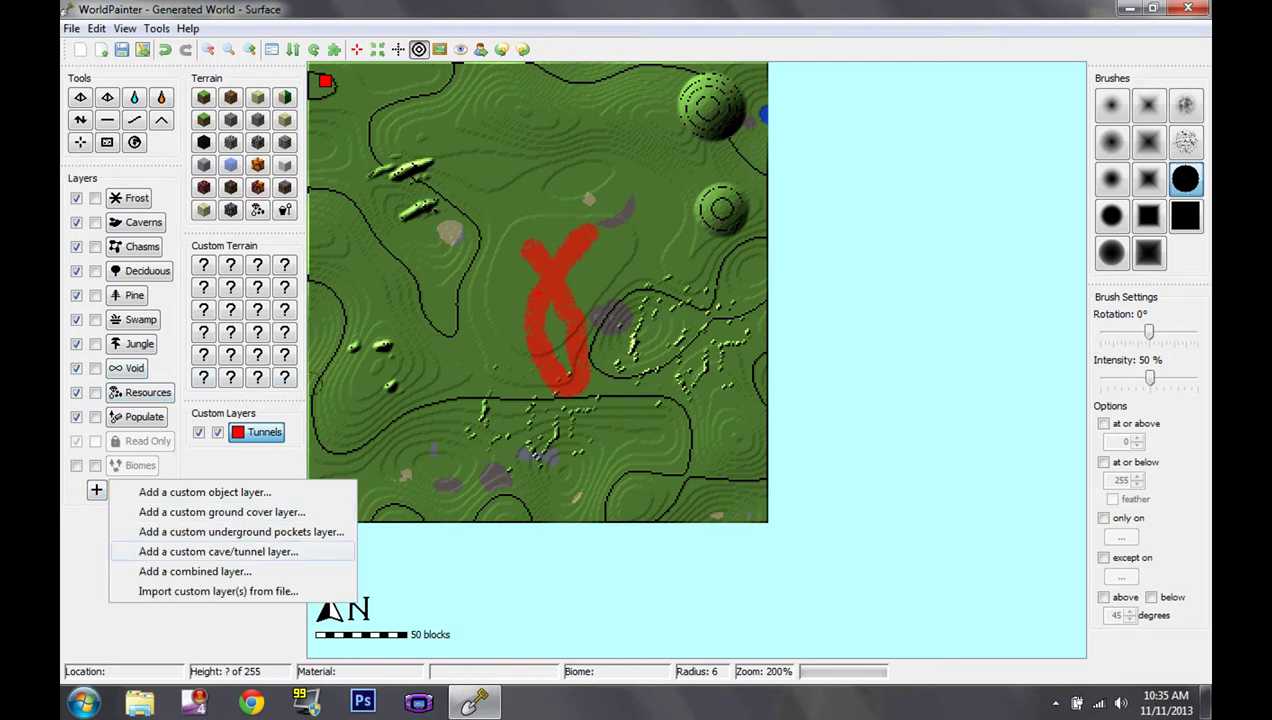
click(218, 551)
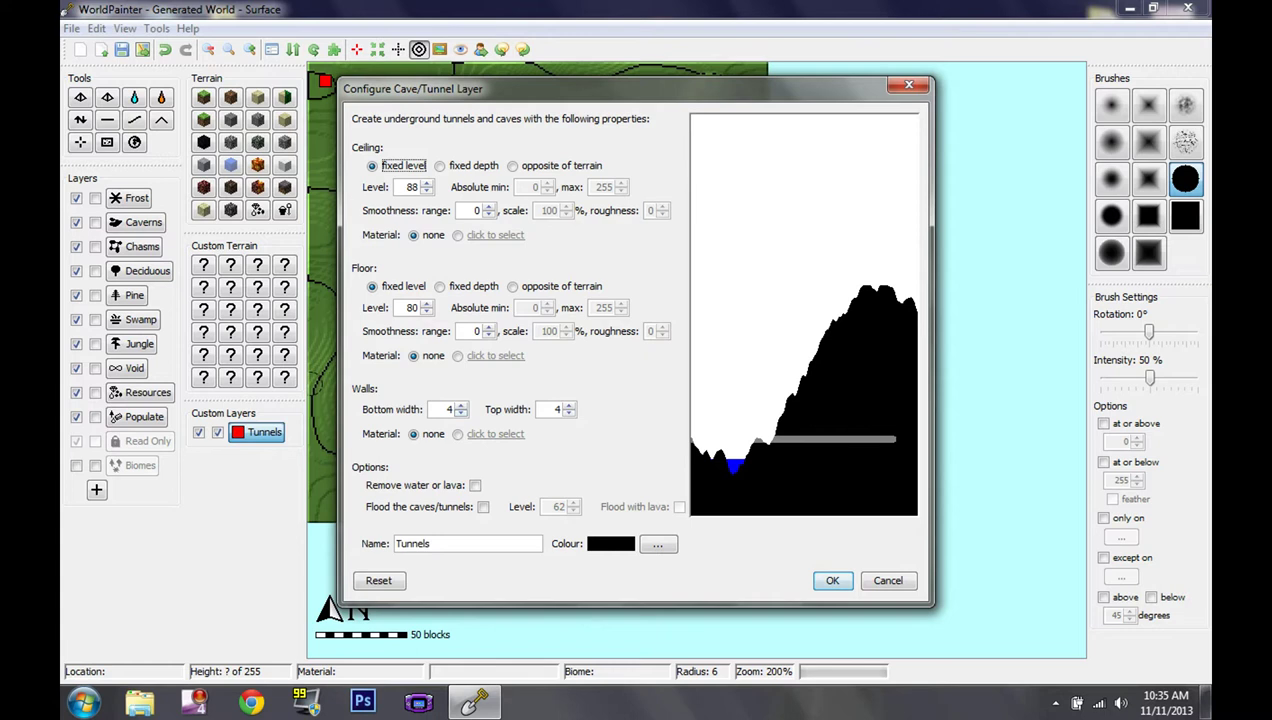
drag(426, 311, 426, 311)
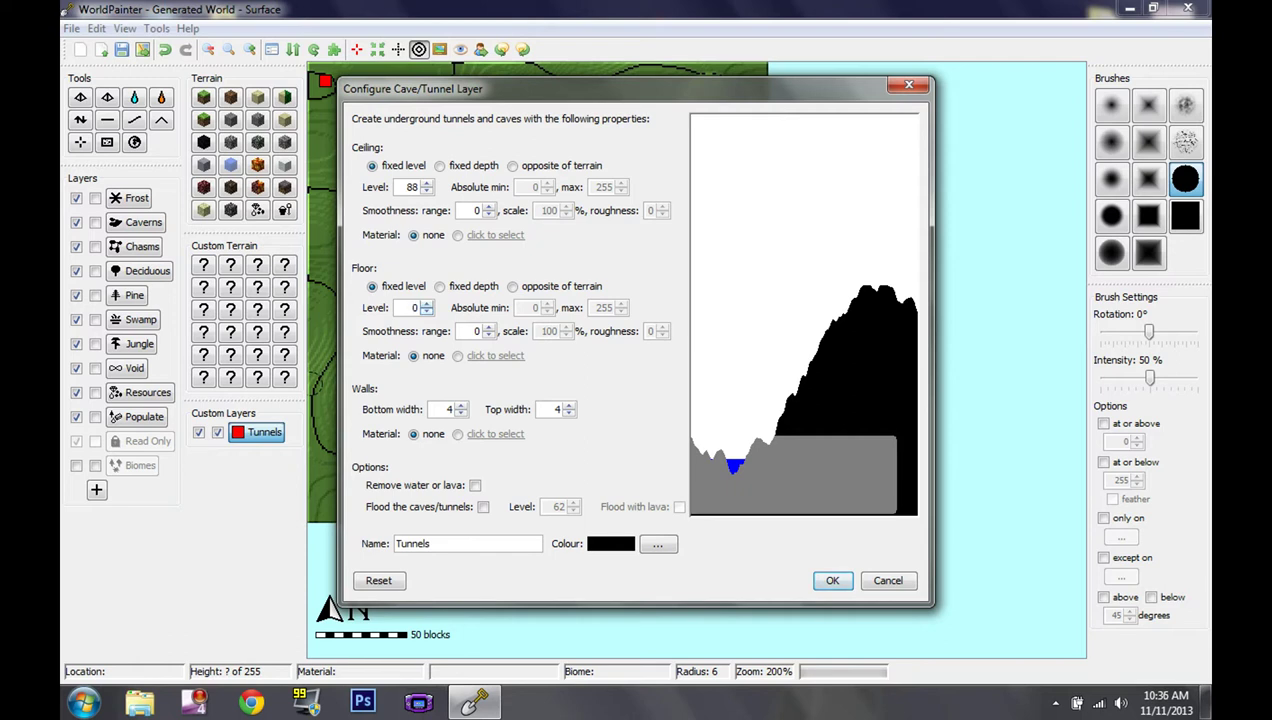
drag(427, 190, 427, 190)
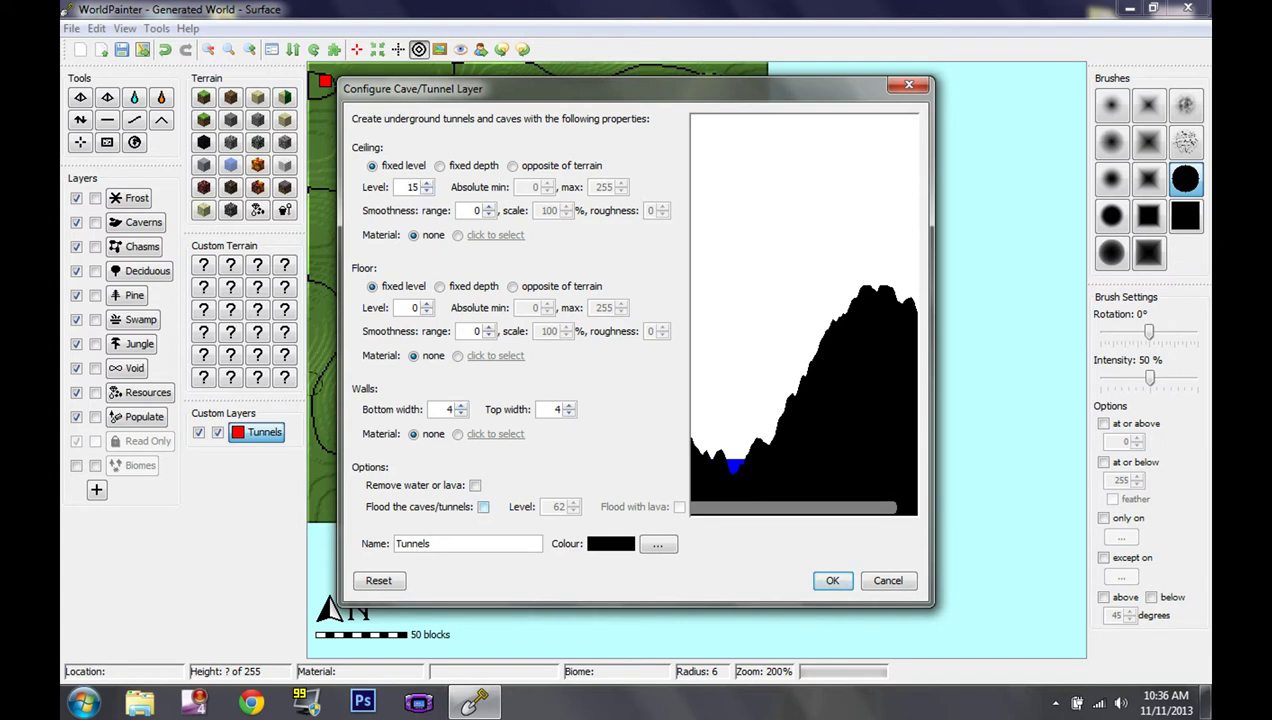
Flood the new layer's caves and tunnels with water up to level 7.
click(483, 507)
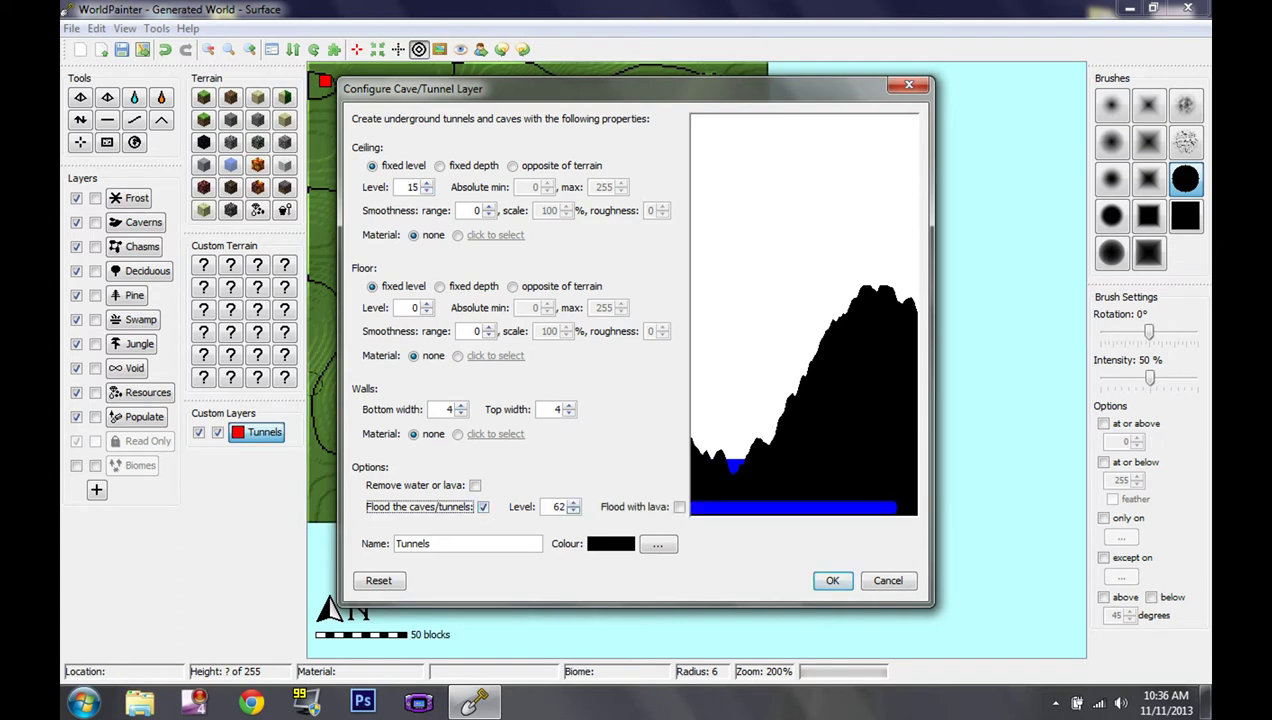
click(557, 507)
key(BackSpace)
key(BackSpace)
text(1)
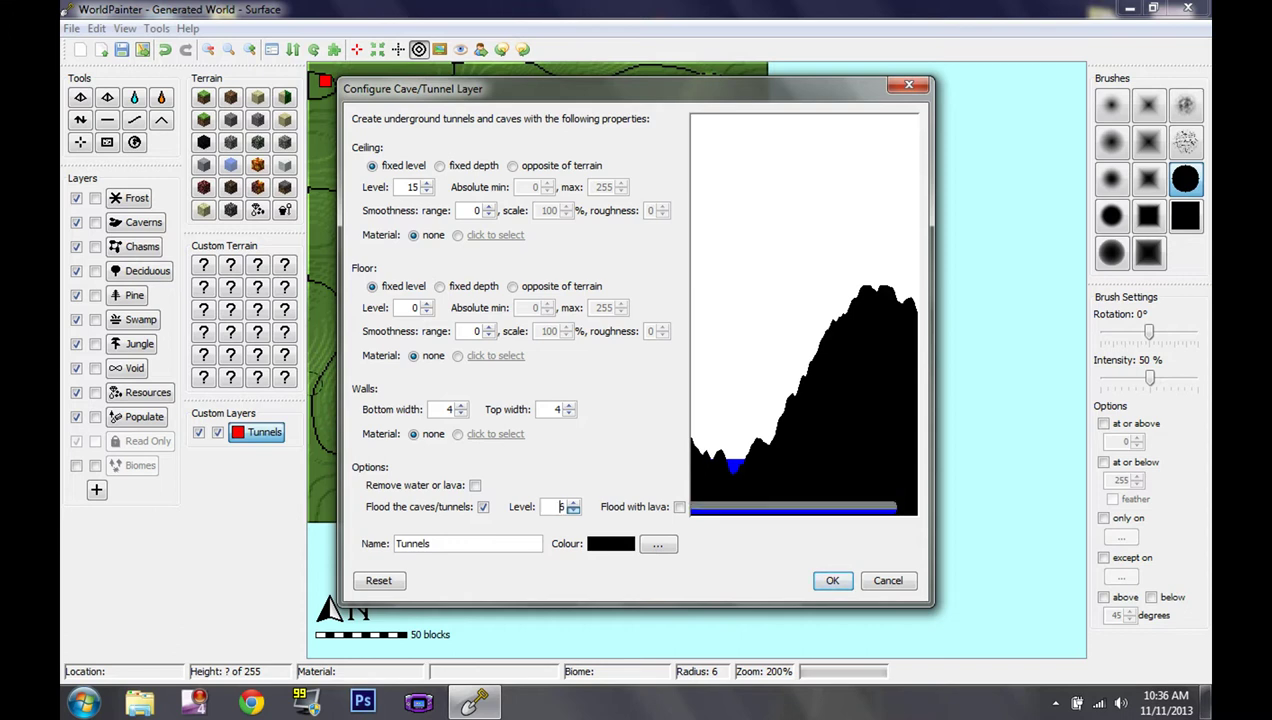
key(BackSpace)
text(7)
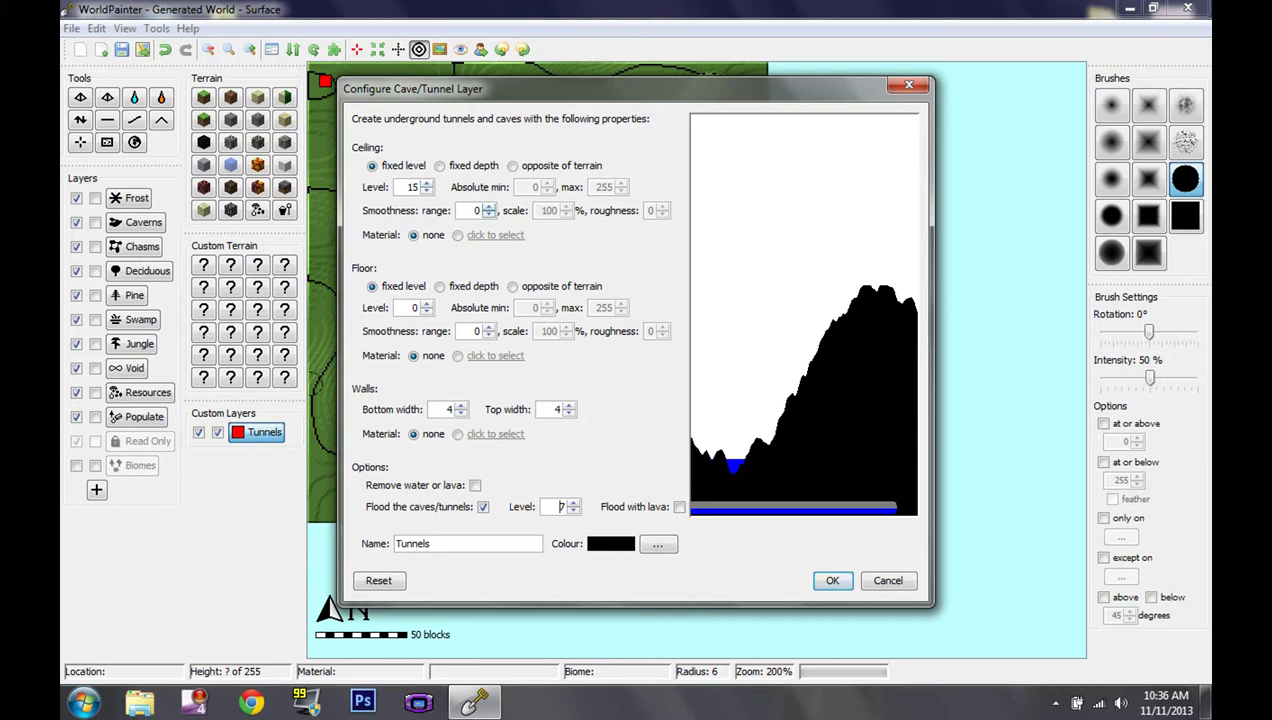
Set the ceiling's smoothness range to 3 and its roughness to 1.
click(489, 206)
click(489, 206)
click(489, 206)
click(662, 214)
click(662, 207)
click(662, 207)
key(BackSpace)
text(1)
Open the ceiling's custom material and set its block ID to 1 Stone.
click(457, 235)
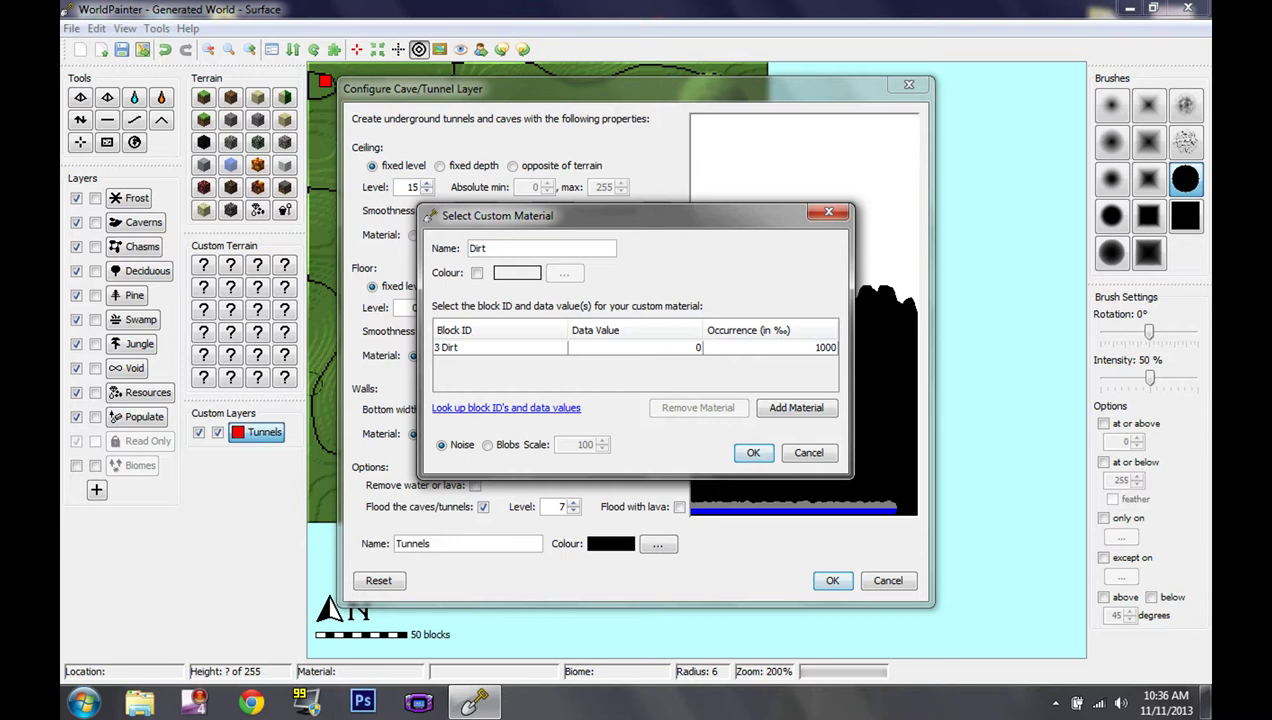
click(500, 348)
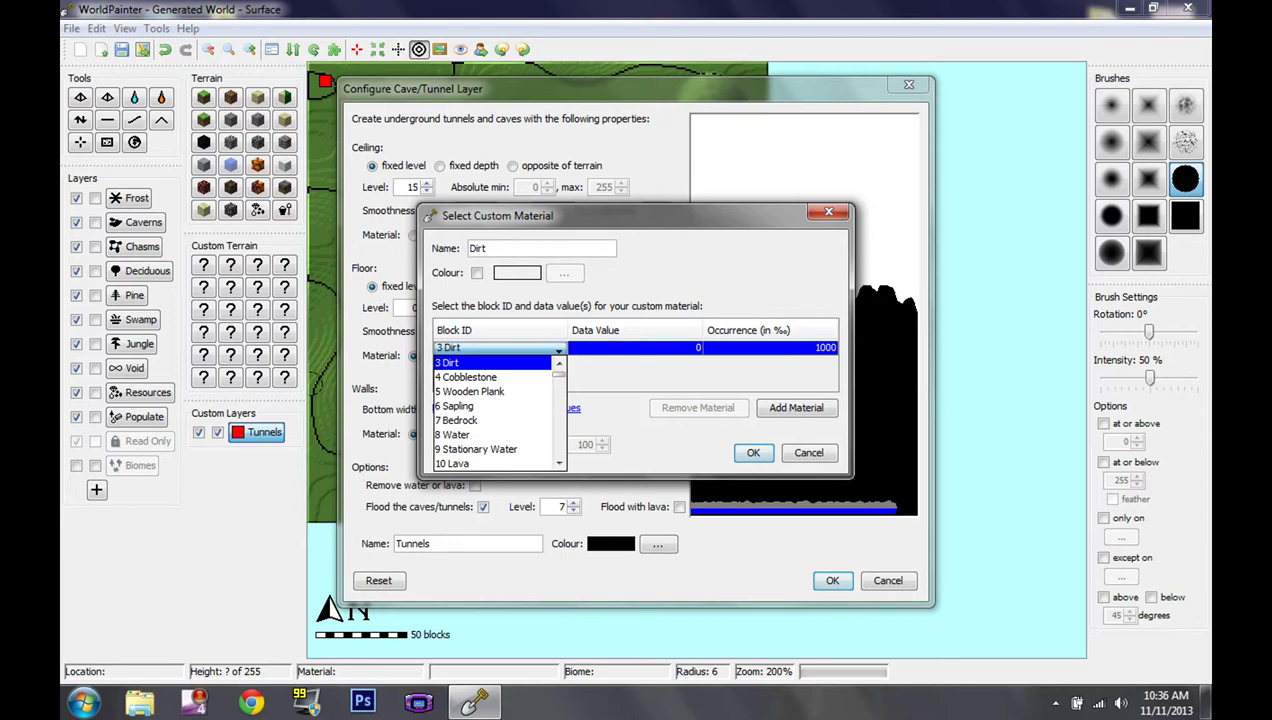
scroll(493, 413, up, 1)
key(Up)
key(Up)
key(Return)
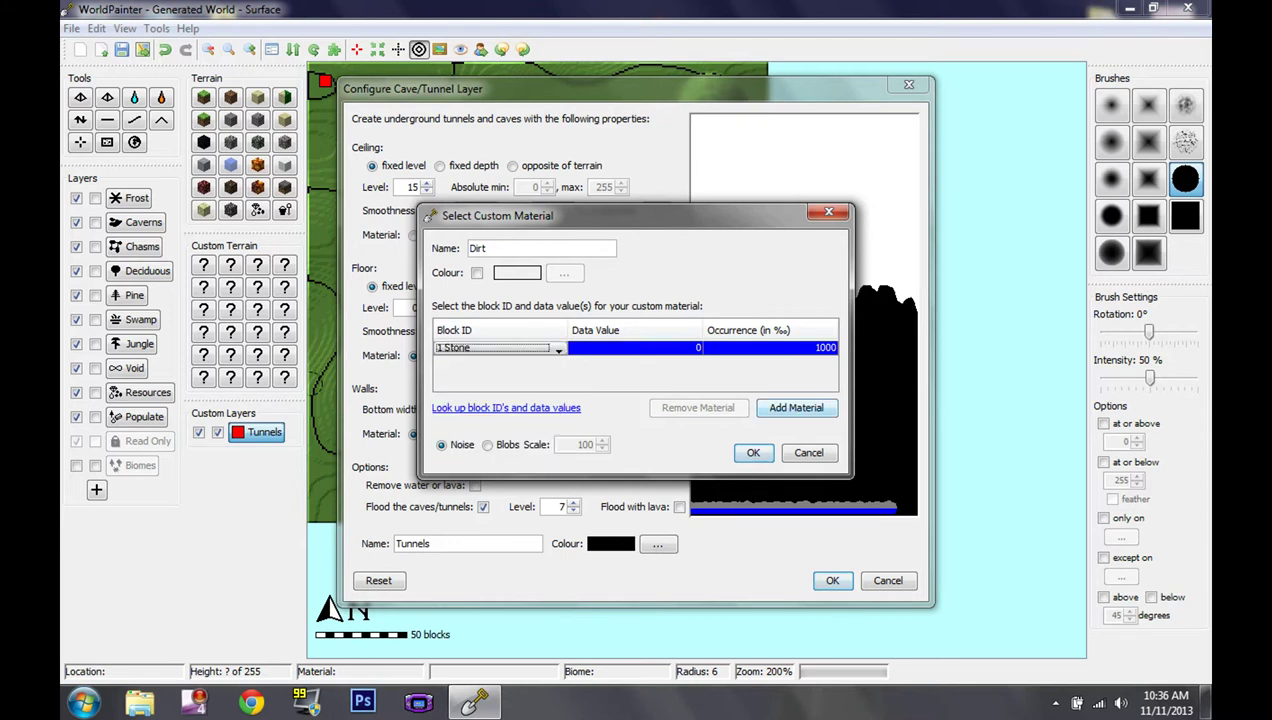
Add a second block to the ceiling's custom material and set it to 89 Glowstone Block.
click(797, 408)
click(500, 362)
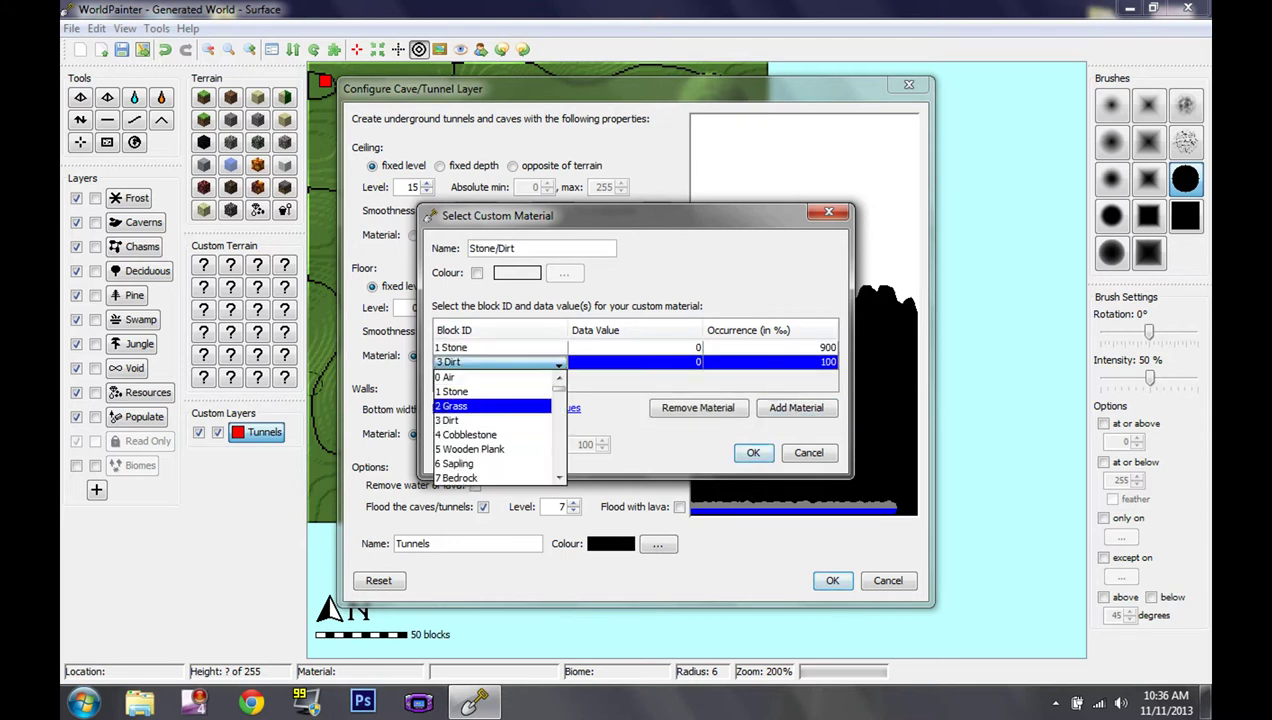
scroll(498, 408, down, 11)
scroll(490, 463, down, 17)
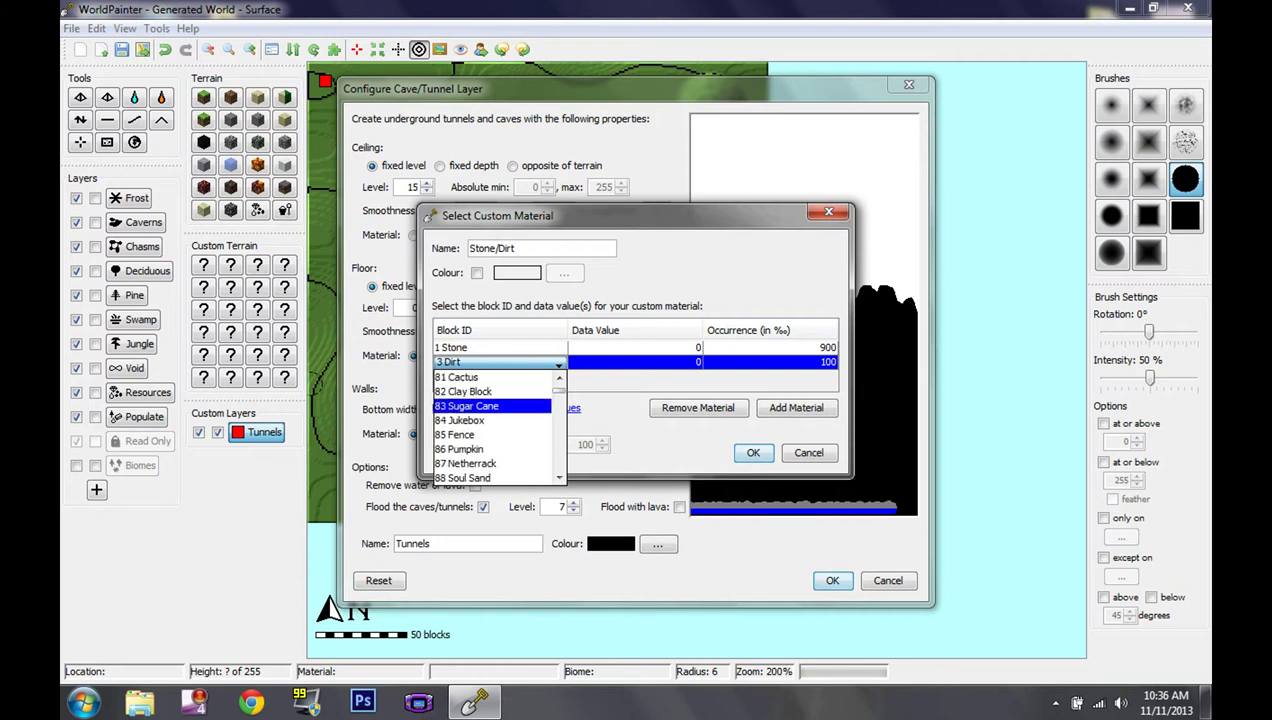
key(Up)
key(Return)
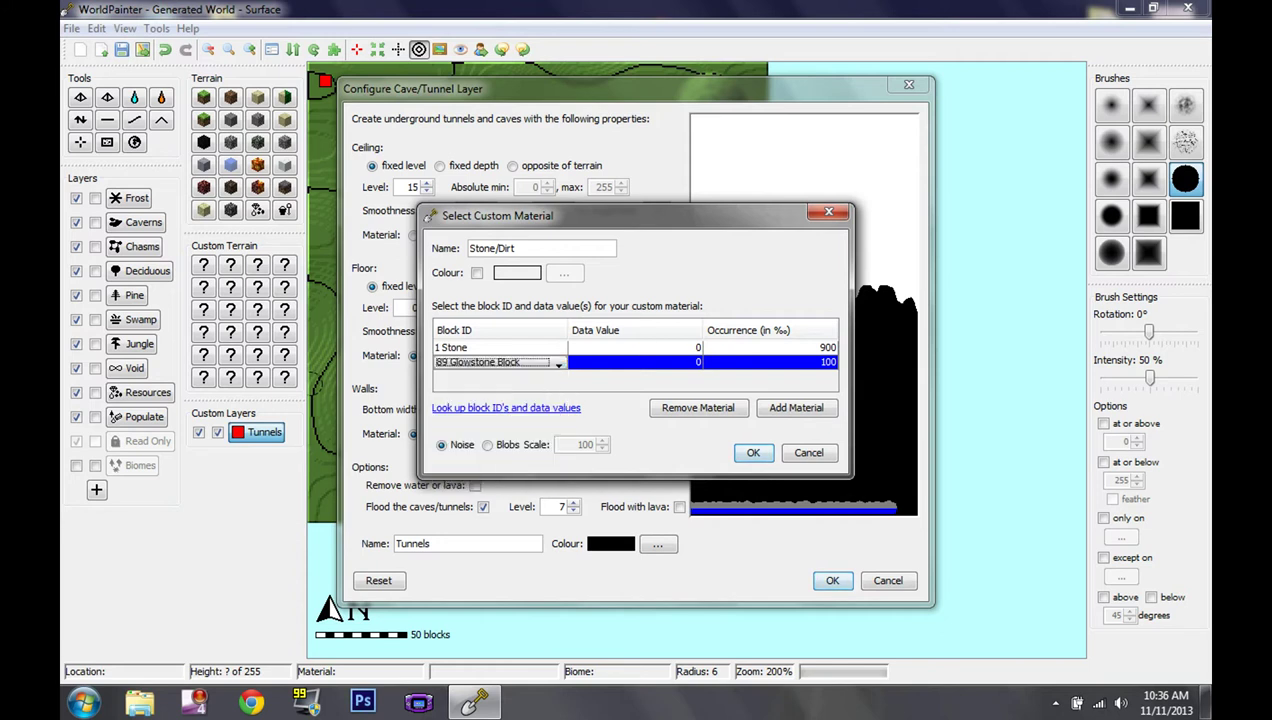
Set the Glowstone Block's occurrence to 200 and confirm the ceiling's custom material.
click(770, 361)
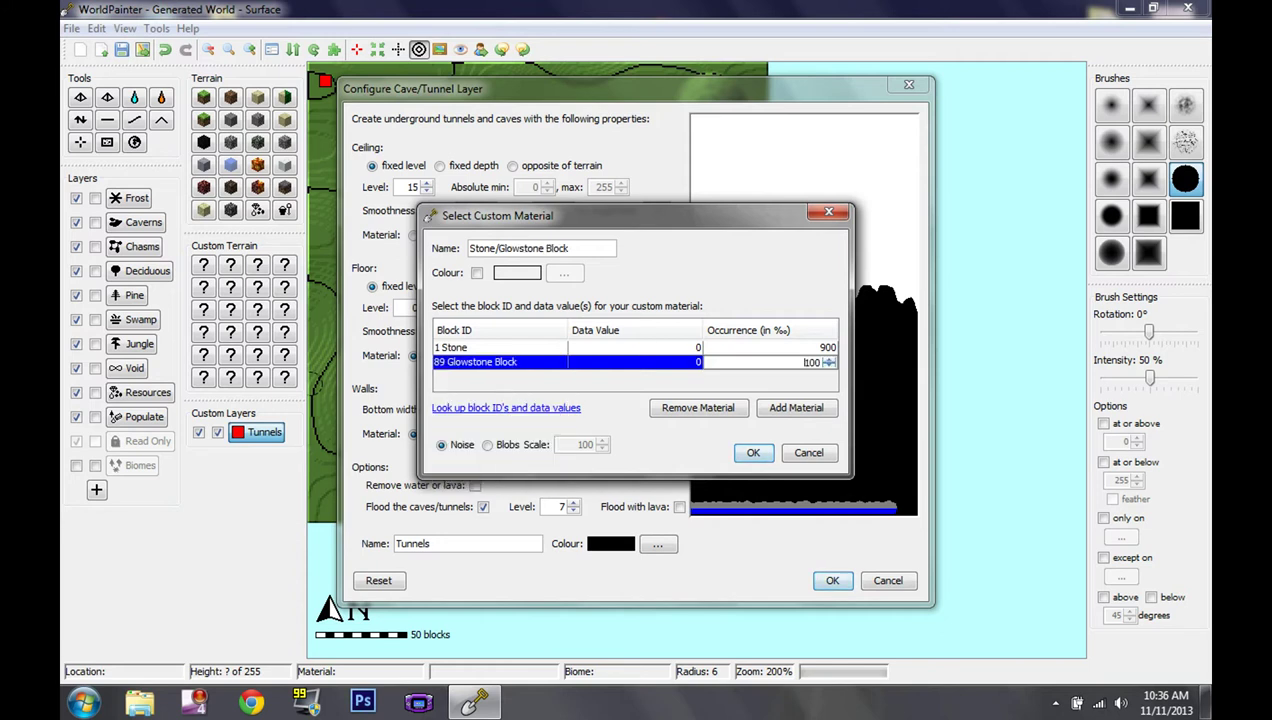
click(828, 358)
click(828, 358)
key(BackSpace)
key(BackSpace)
text(200)
click(753, 452)
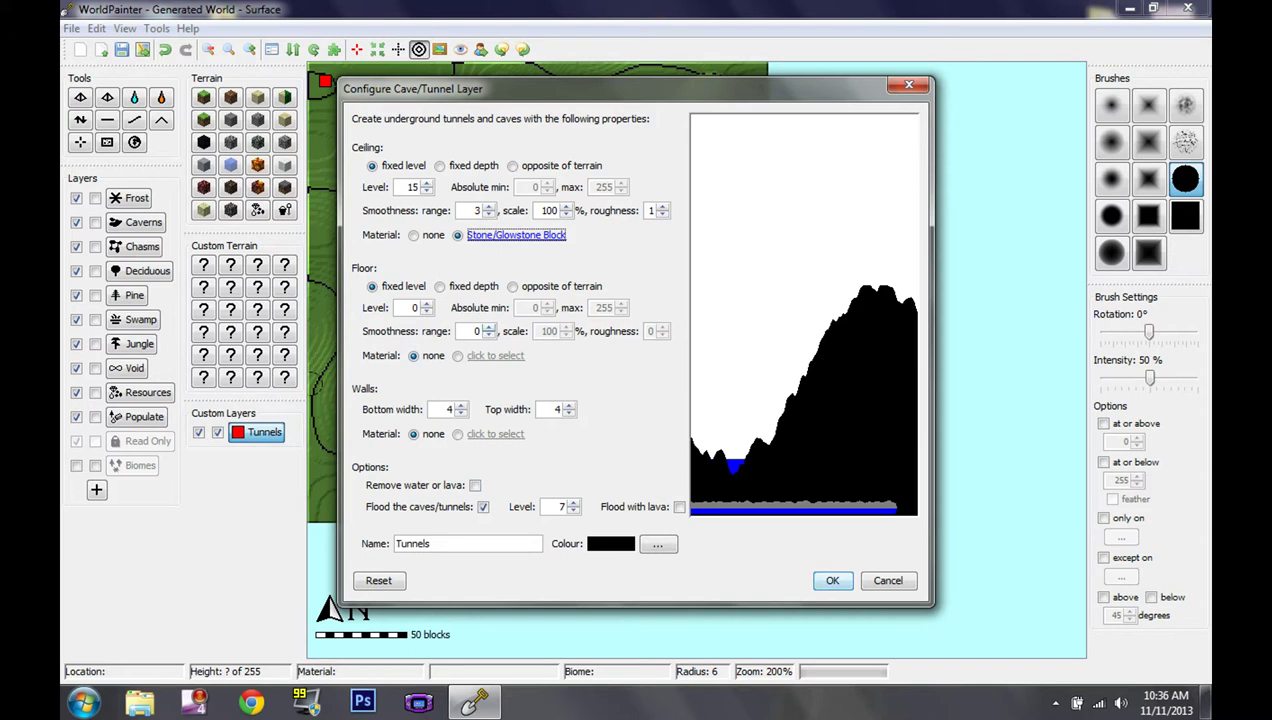
Set the floor's smoothness range to 4 and raise its roughness.
click(489, 327)
click(489, 327)
click(489, 327)
click(489, 327)
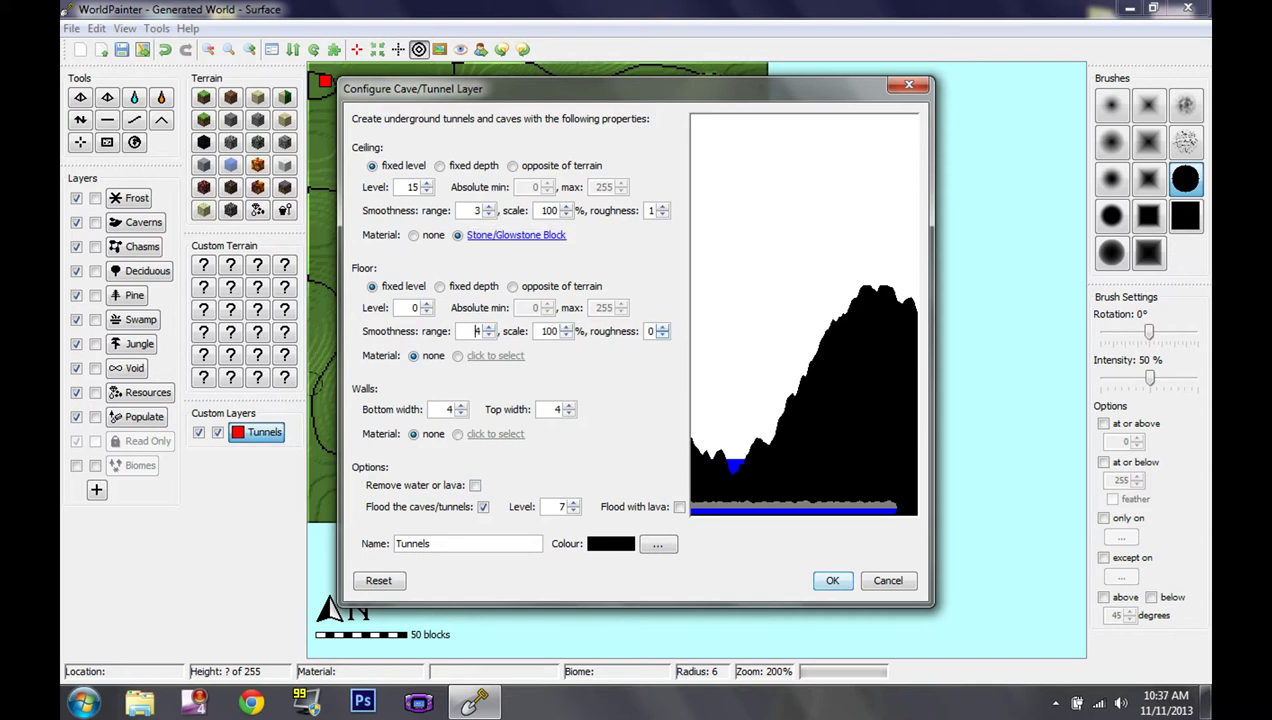
click(663, 327)
click(663, 327)
click(663, 327)
Open the floor's custom material and set its block ID to 1 Stone.
click(495, 355)
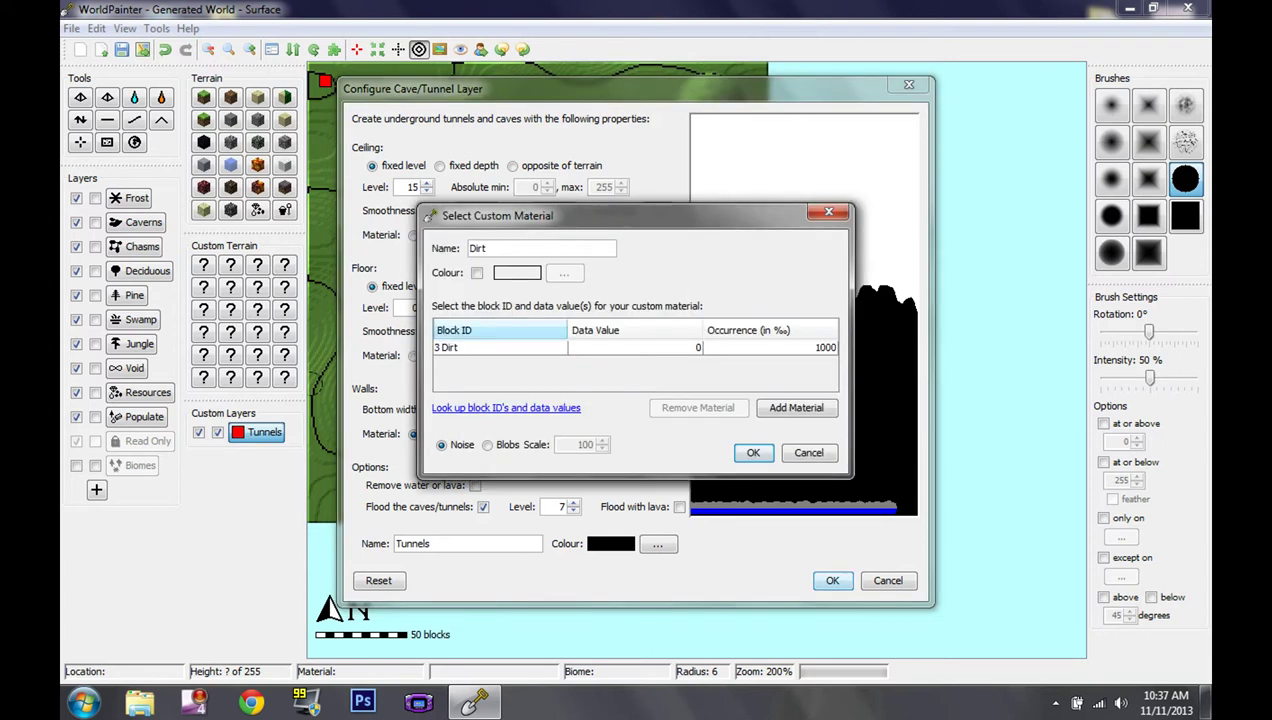
click(497, 347)
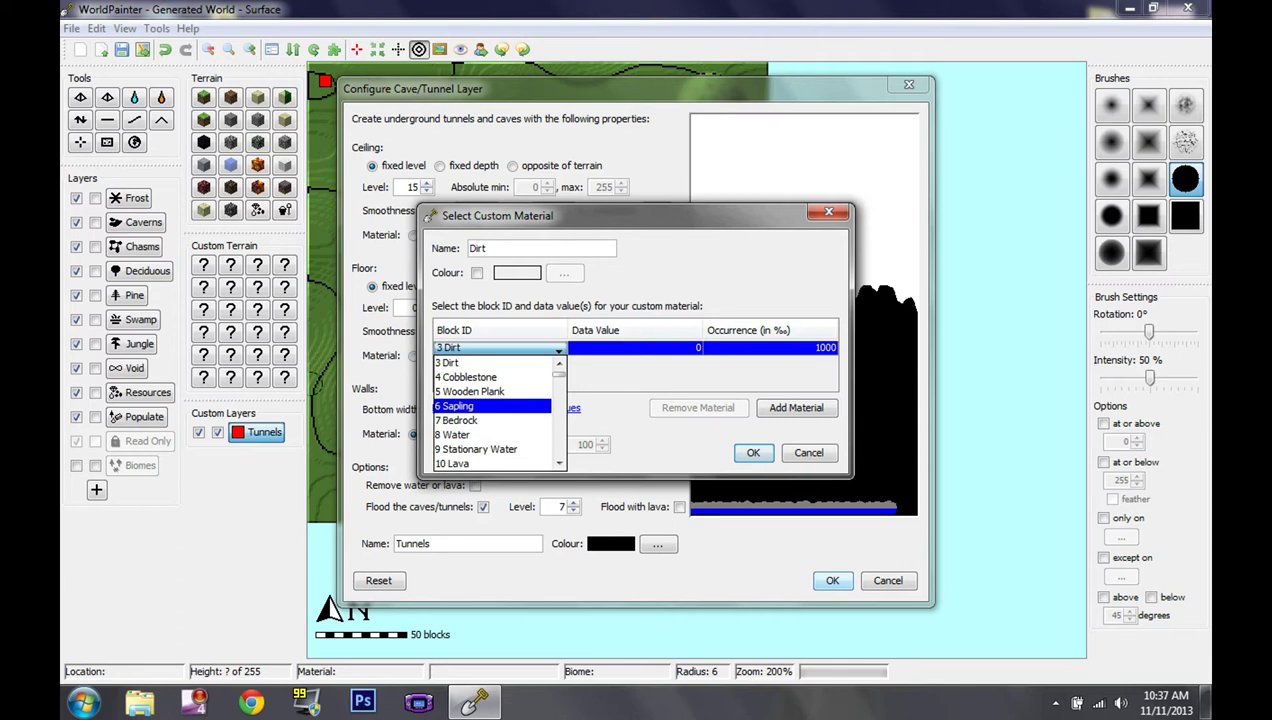
scroll(490, 391, up, 3)
click(452, 377)
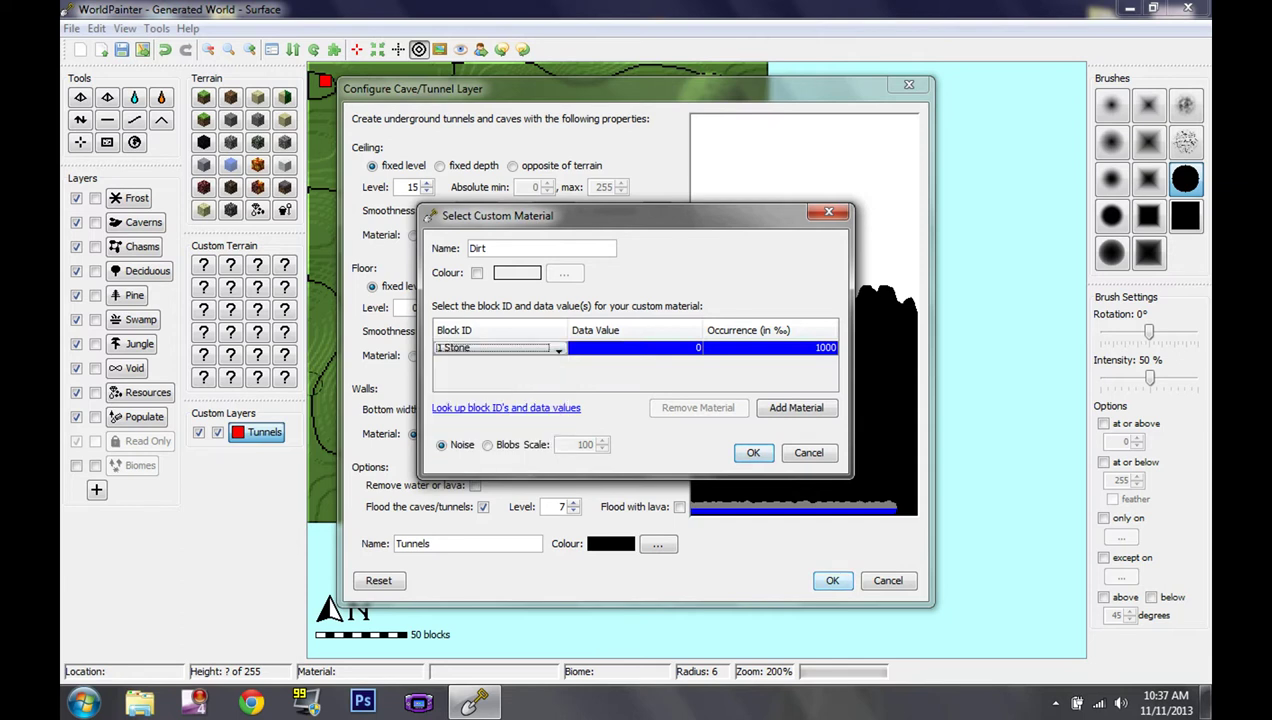
Add a second block to the floor's custom material and set its block ID to 89 Glowstone Block.
click(796, 407)
click(557, 362)
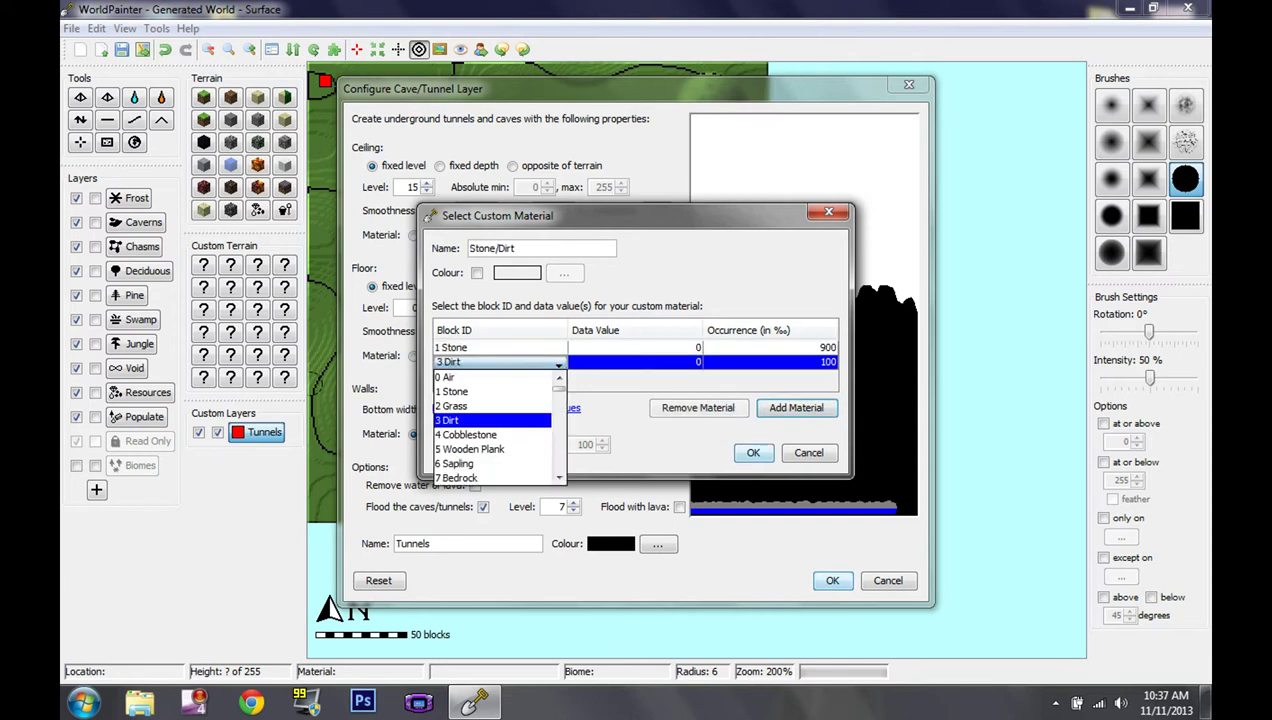
scroll(490, 427, down, 20)
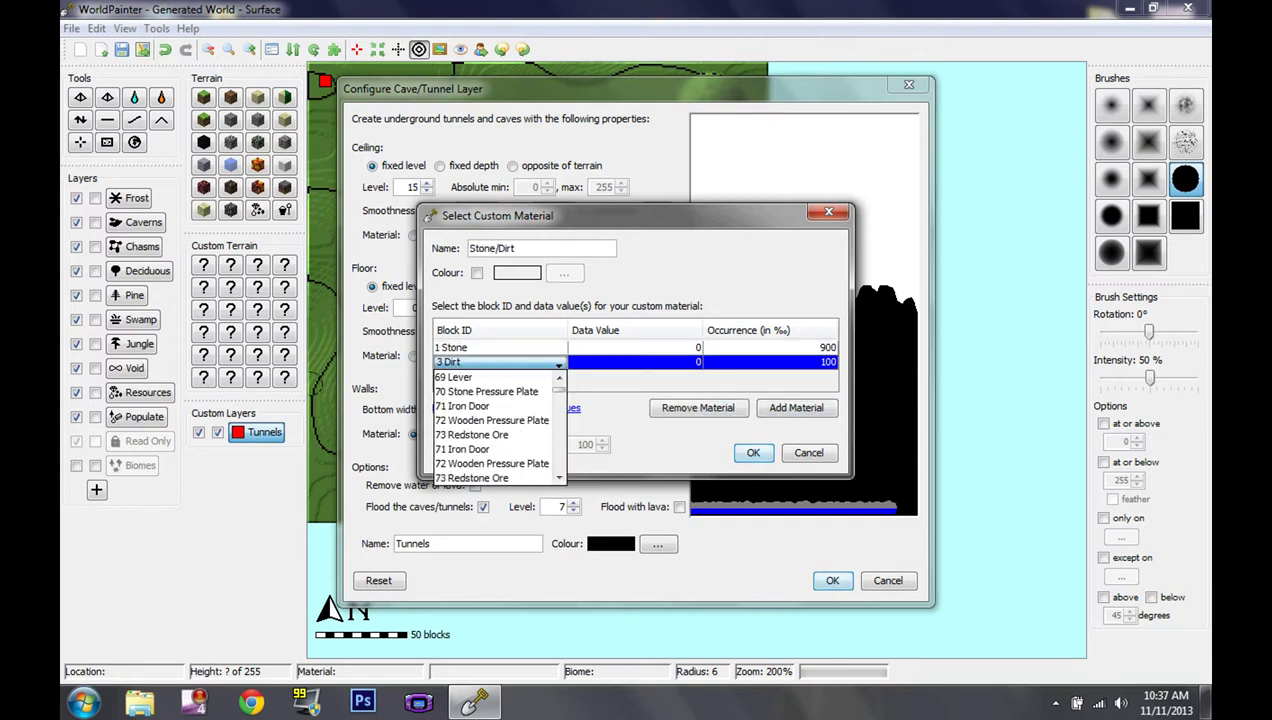
scroll(490, 427, down, 11)
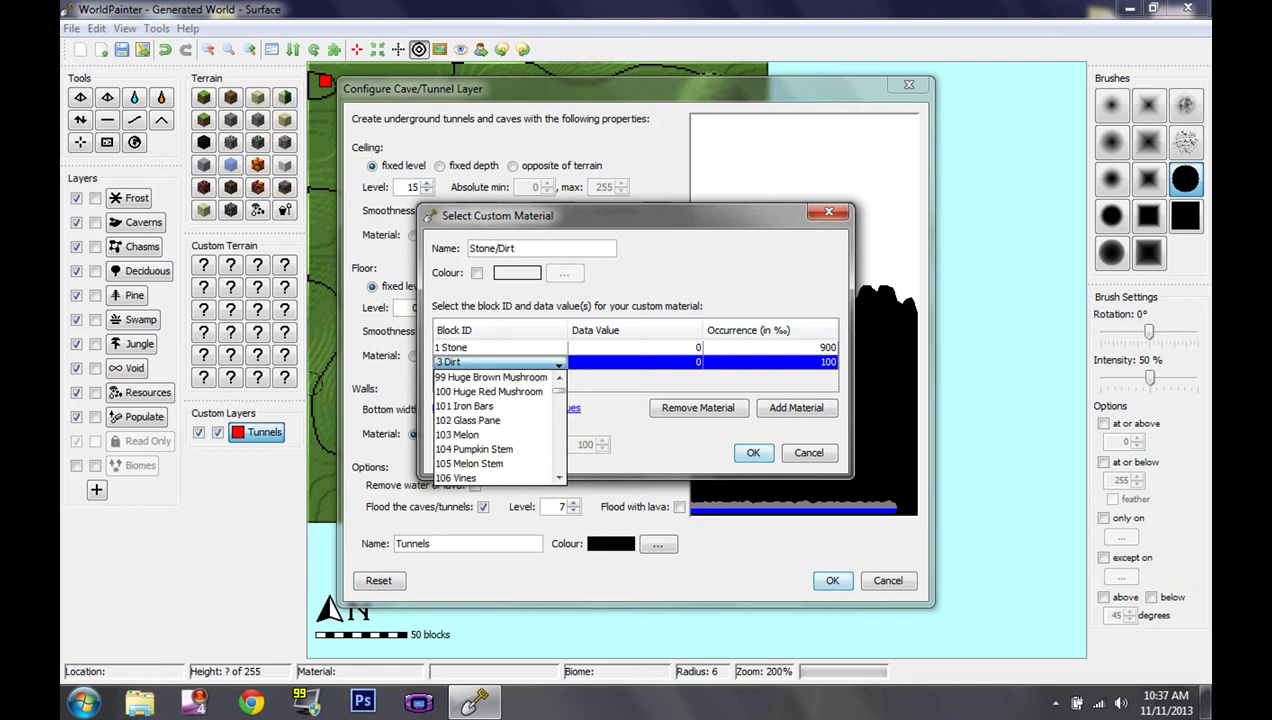
scroll(490, 427, up, 7)
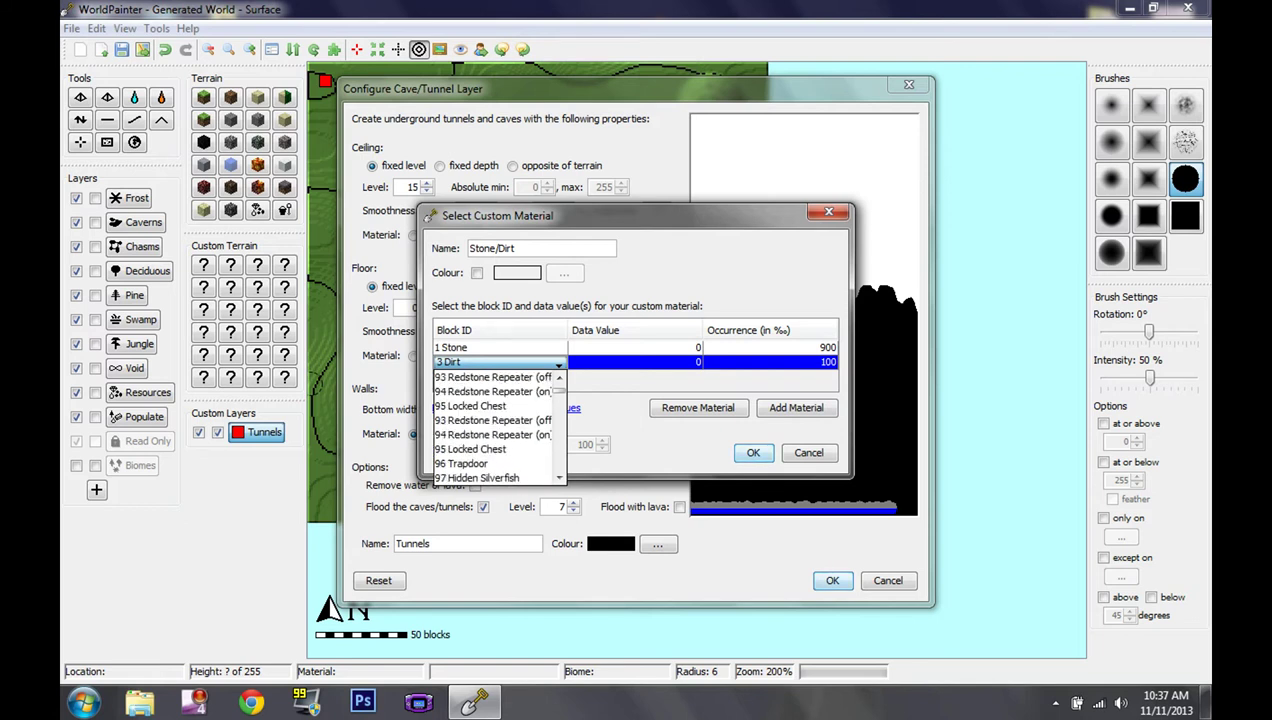
click(476, 406)
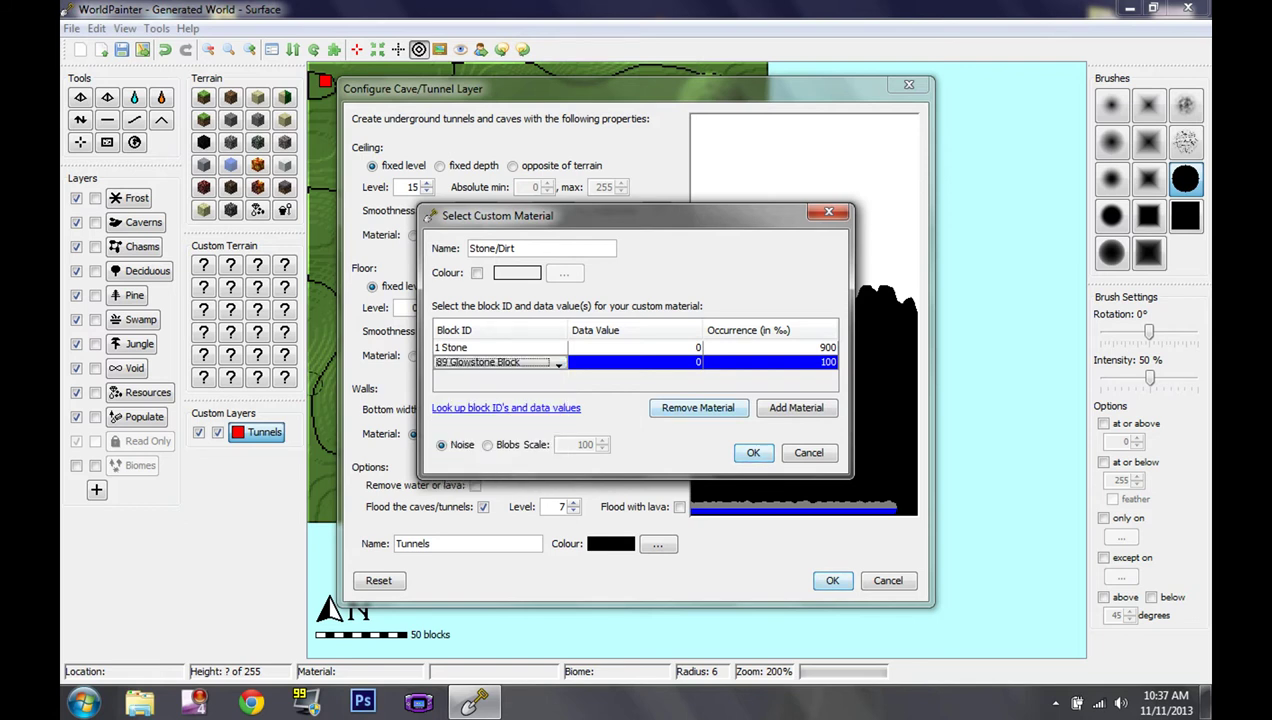
Set the Glowstone Block's occurrence to 92 and confirm the floor's custom material.
click(829, 360)
click(829, 366)
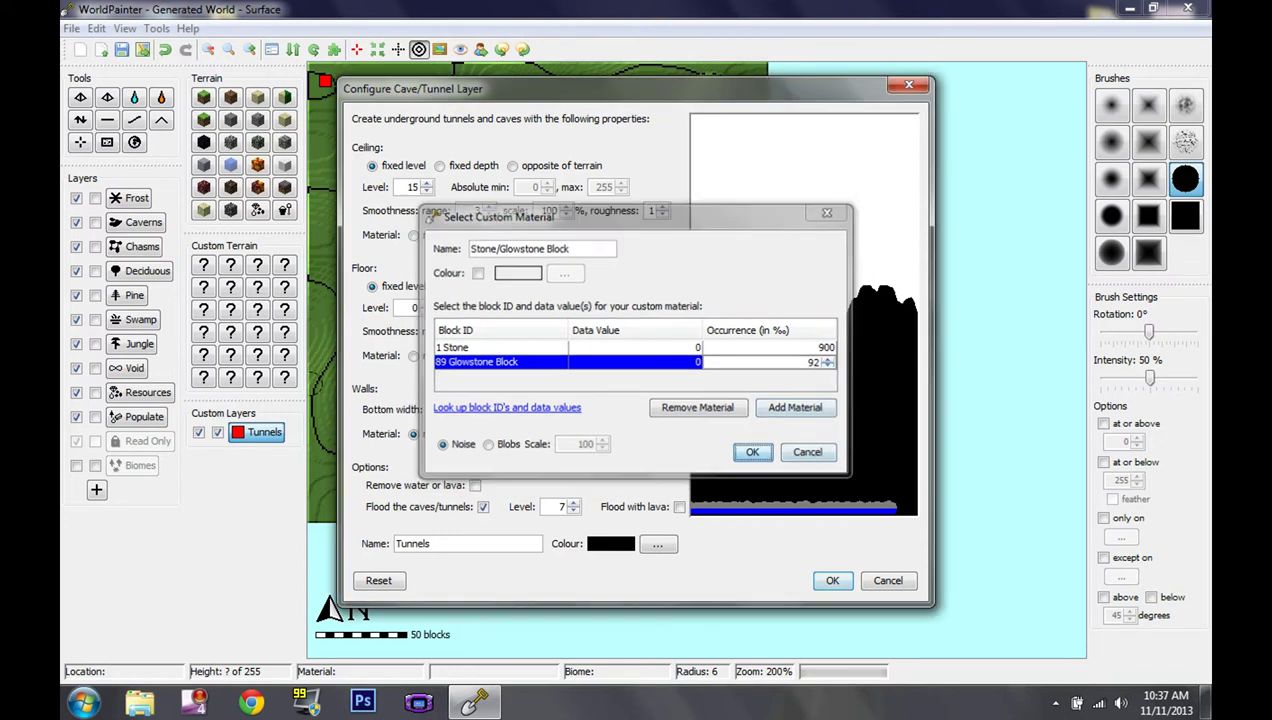
click(753, 452)
Set the tunnel layer's colour to pure blue and confirm the new cave/tunnel layer.
click(657, 543)
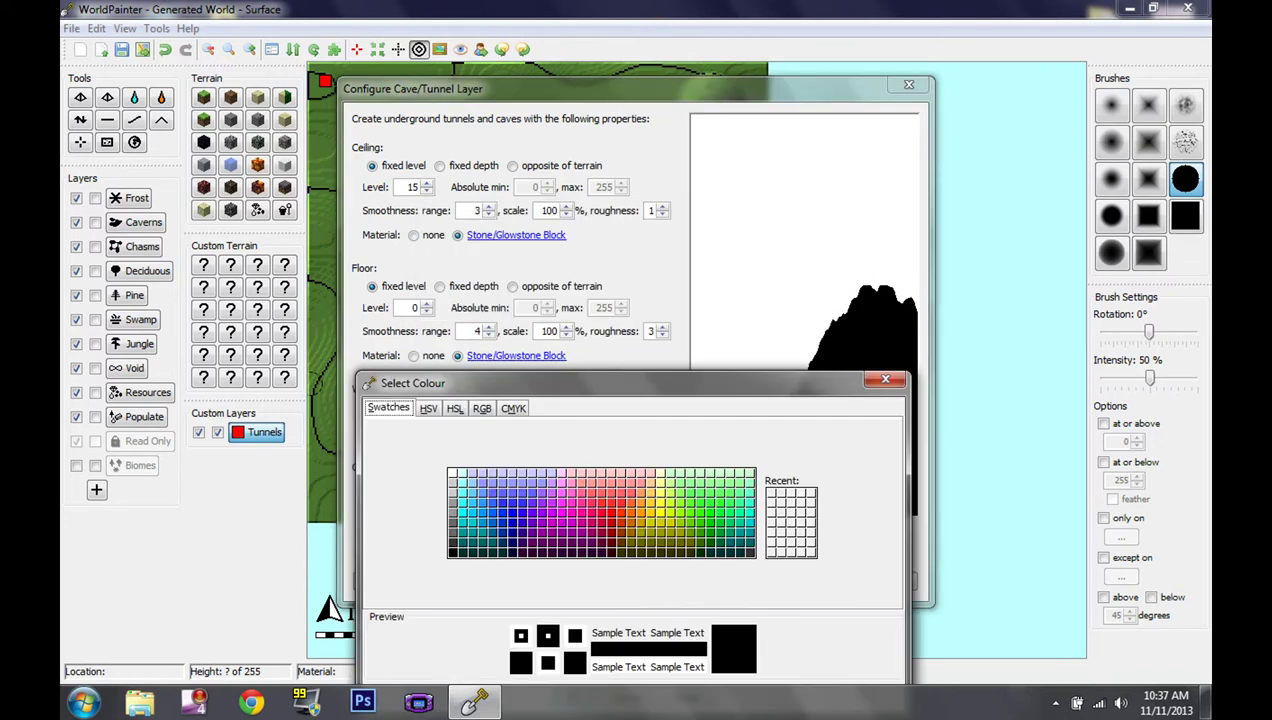
click(522, 512)
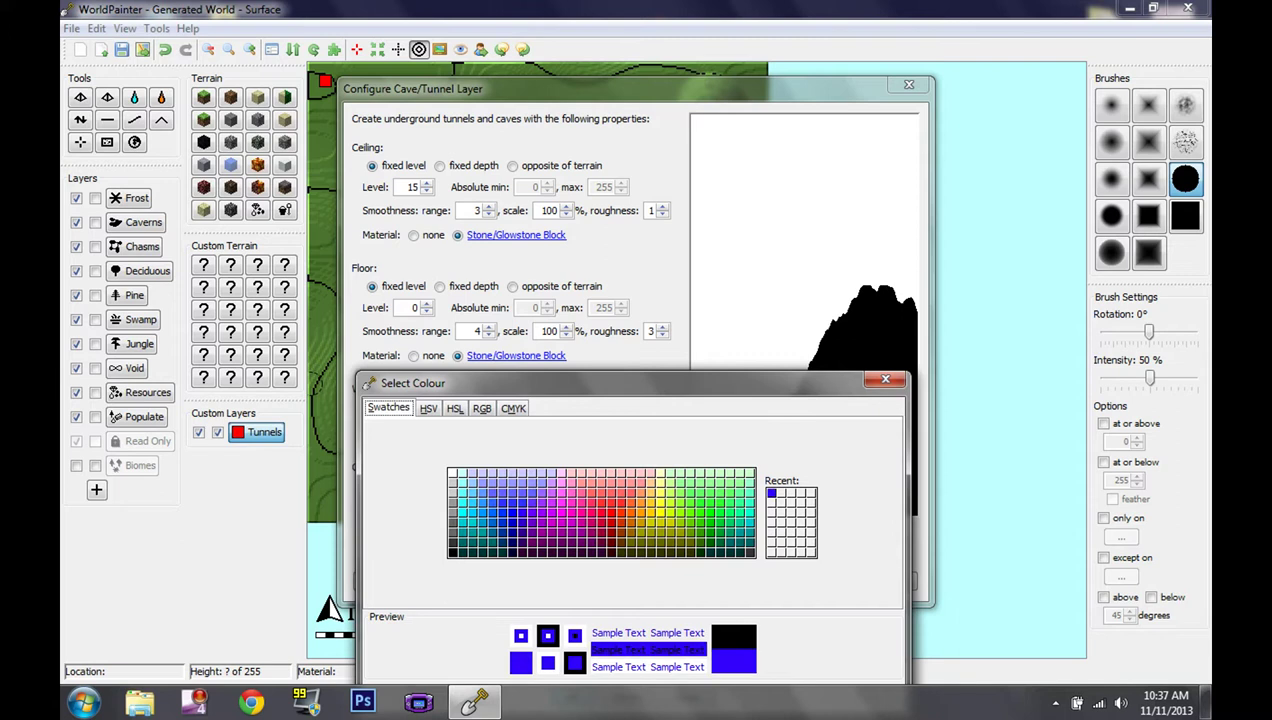
click(512, 512)
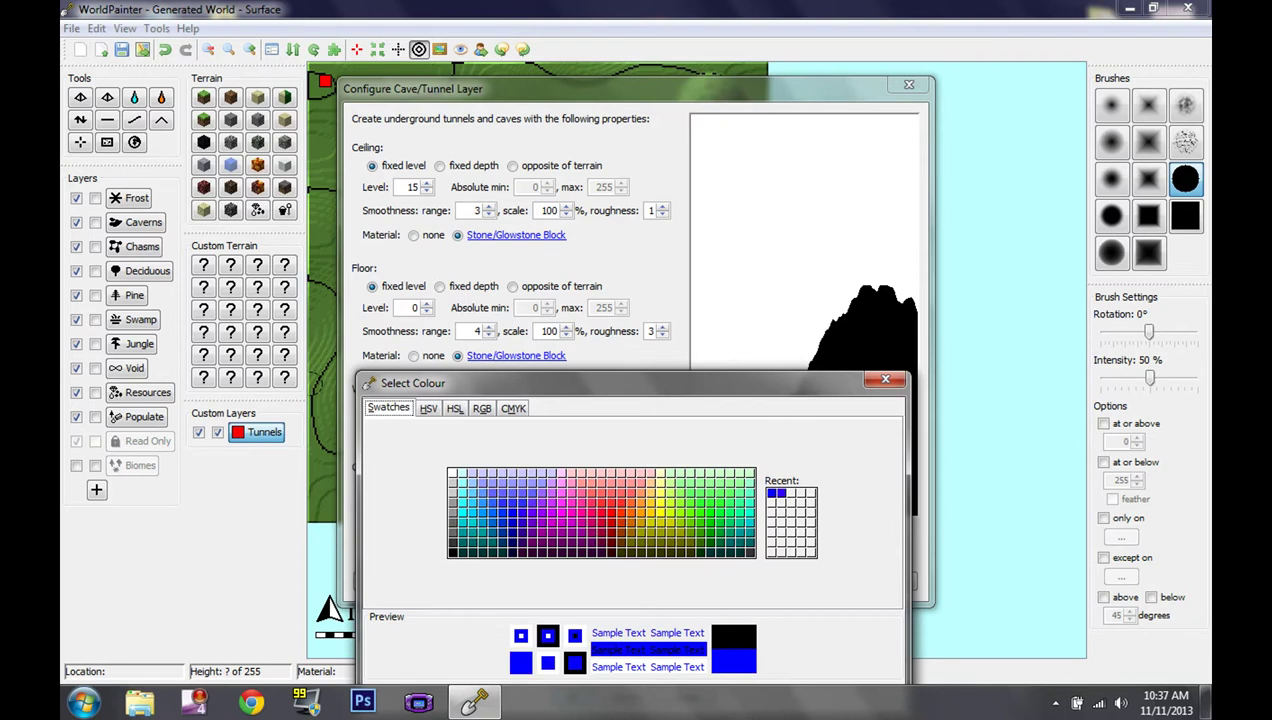
drag(620, 383, 606, 297)
key(Return)
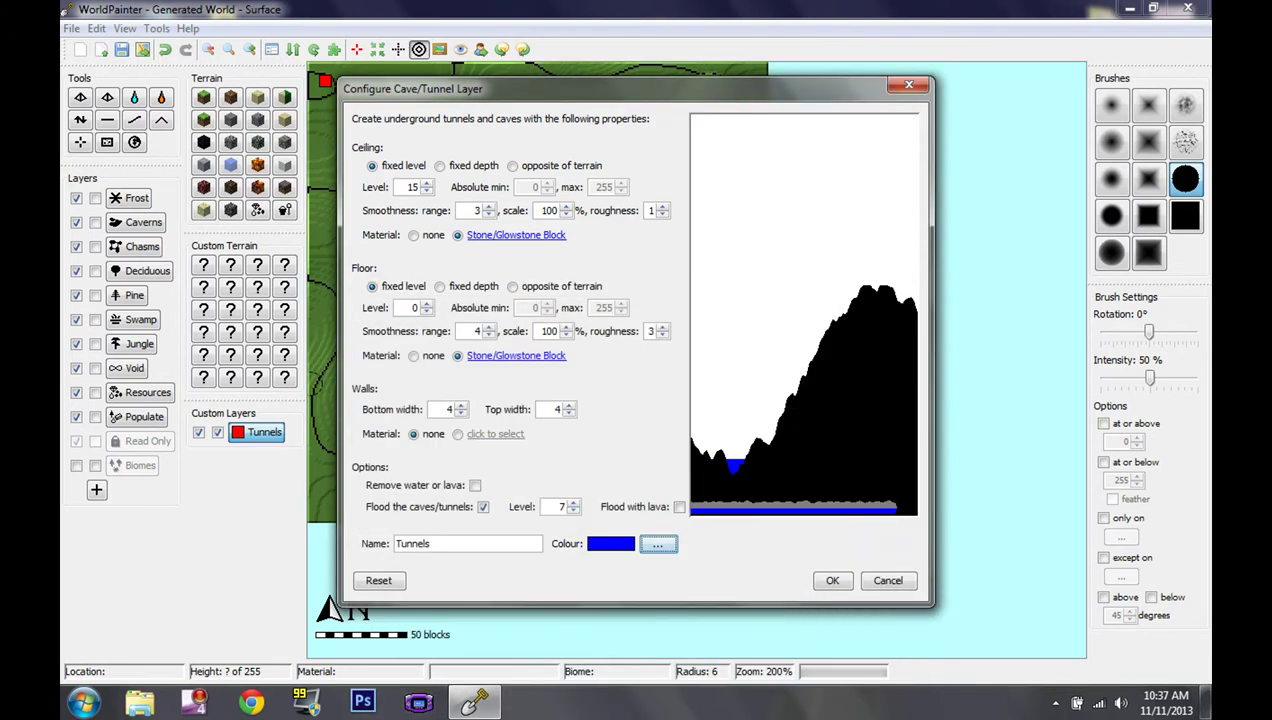
click(831, 579)
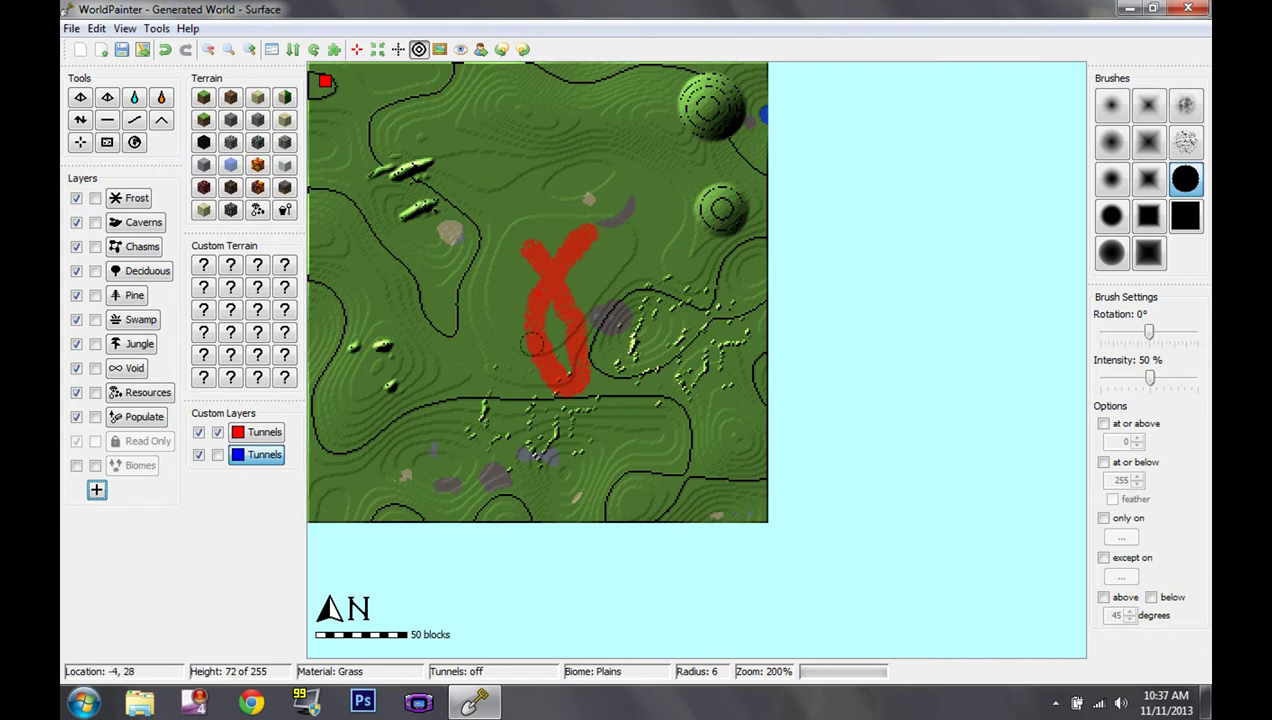
Enlarge the brush to radius 22 and paint one spot of the blue Tunnels layer over the upper end of the red tunnel.
scroll(522, 319, down, 7)
scroll(521, 318, down, 8)
click(553, 218)
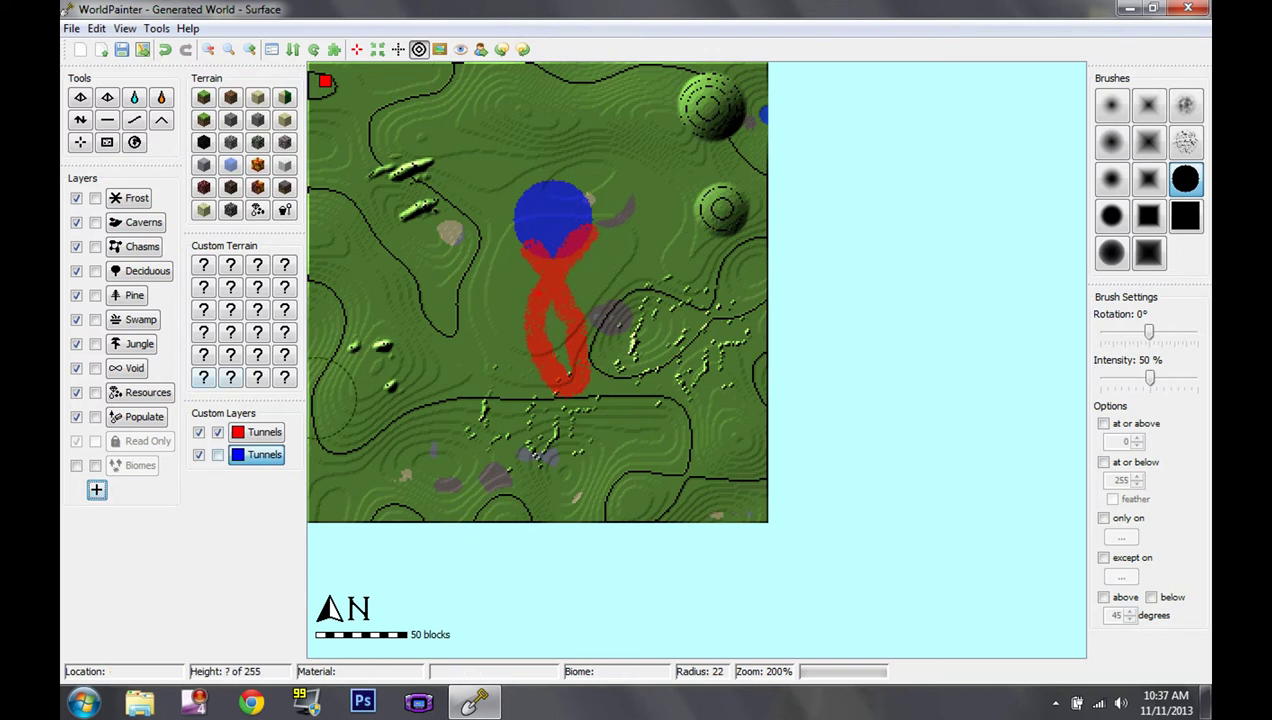
Toggle the solo display of the red and blue Tunnels layers, leaving it off for both so that all layers show.
click(218, 432)
click(218, 455)
click(218, 455)
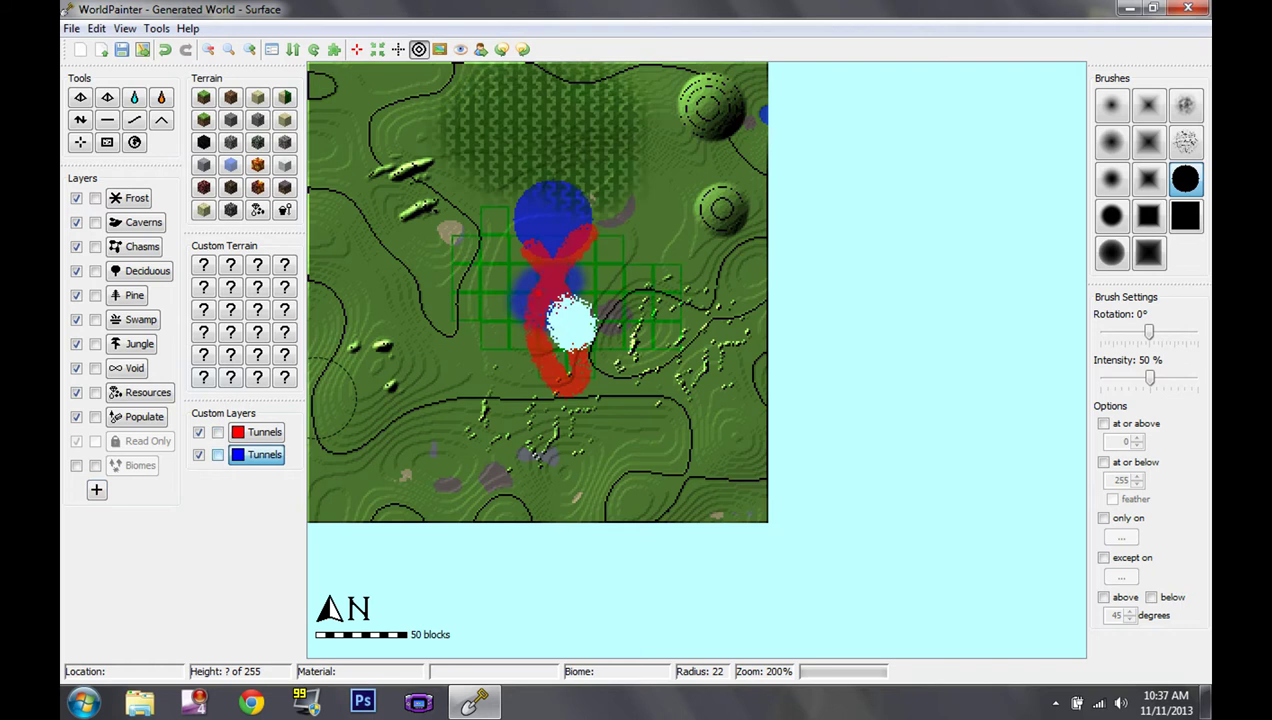
click(218, 455)
click(218, 432)
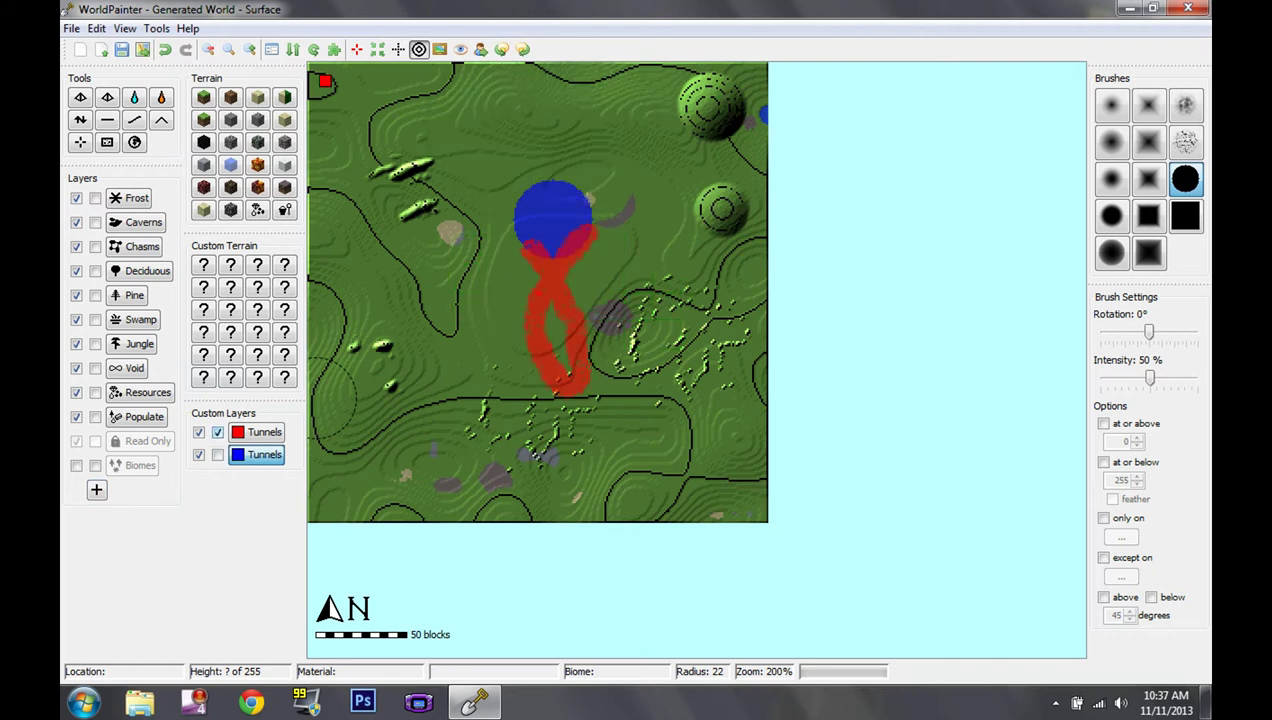
click(218, 432)
click(218, 455)
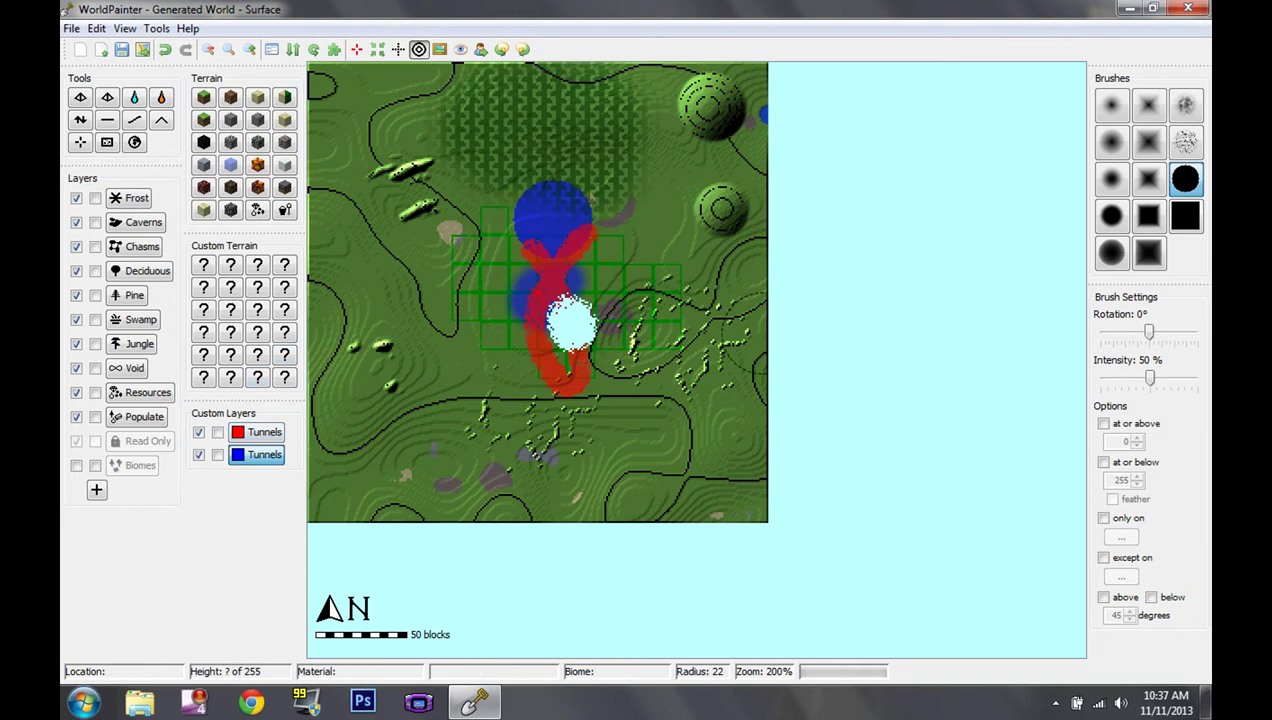
Examine the painted world in the 3D view and close that view.
click(124, 28)
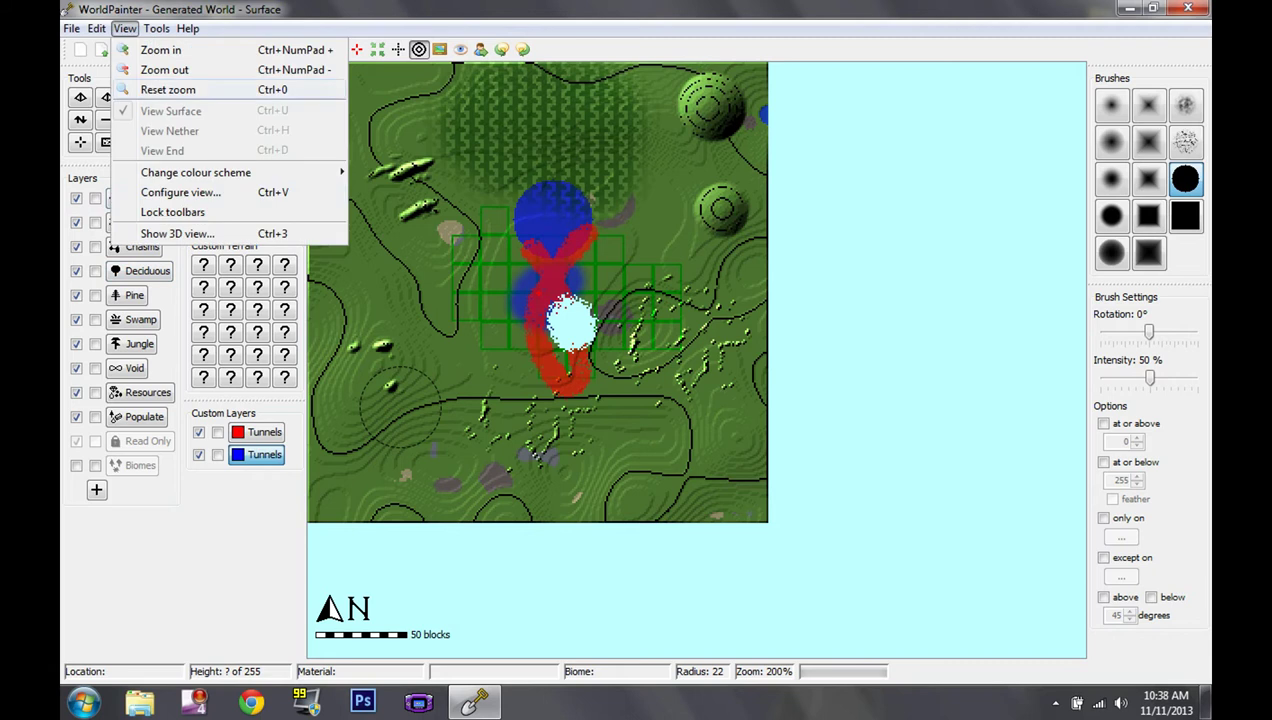
click(177, 233)
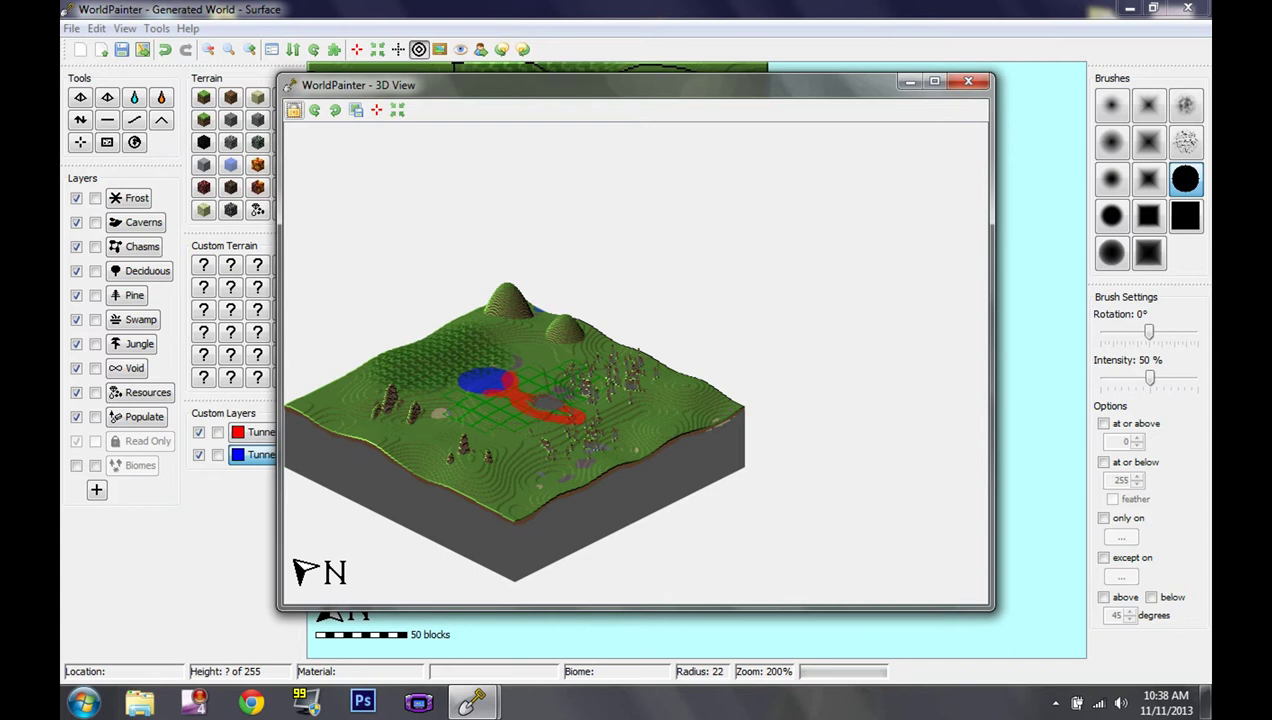
click(968, 82)
click(71, 28)
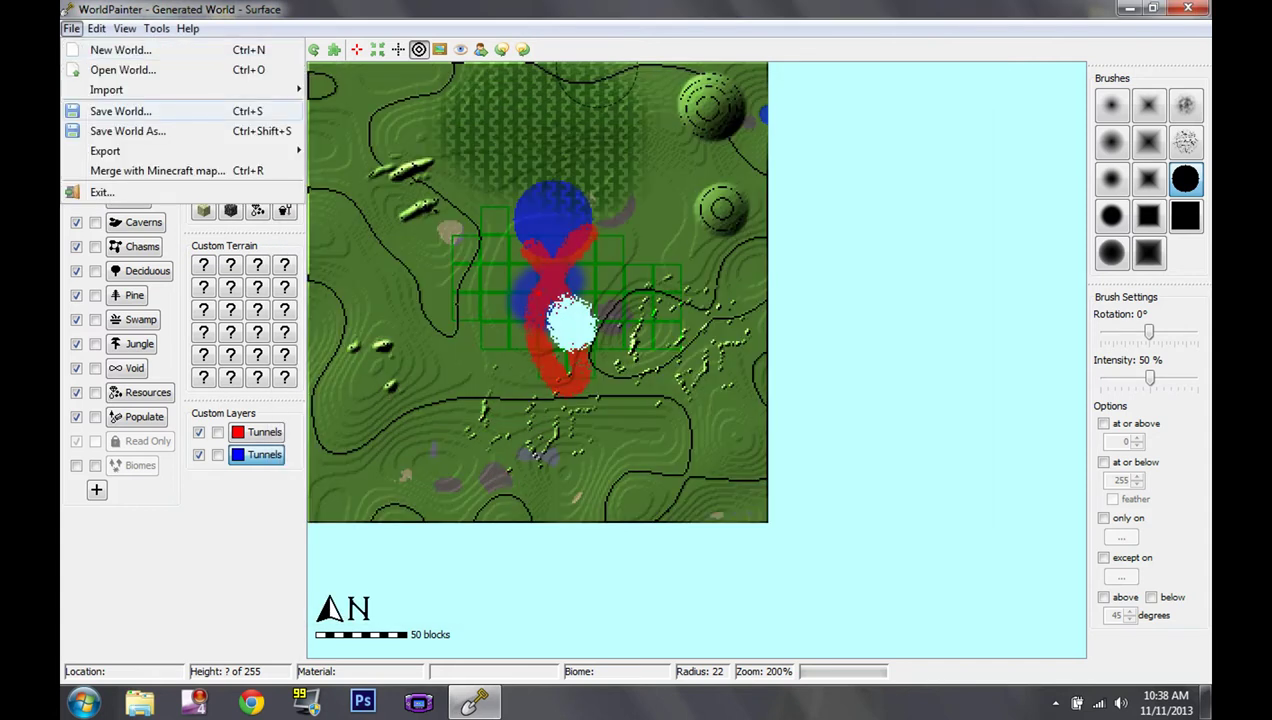
click(120, 111)
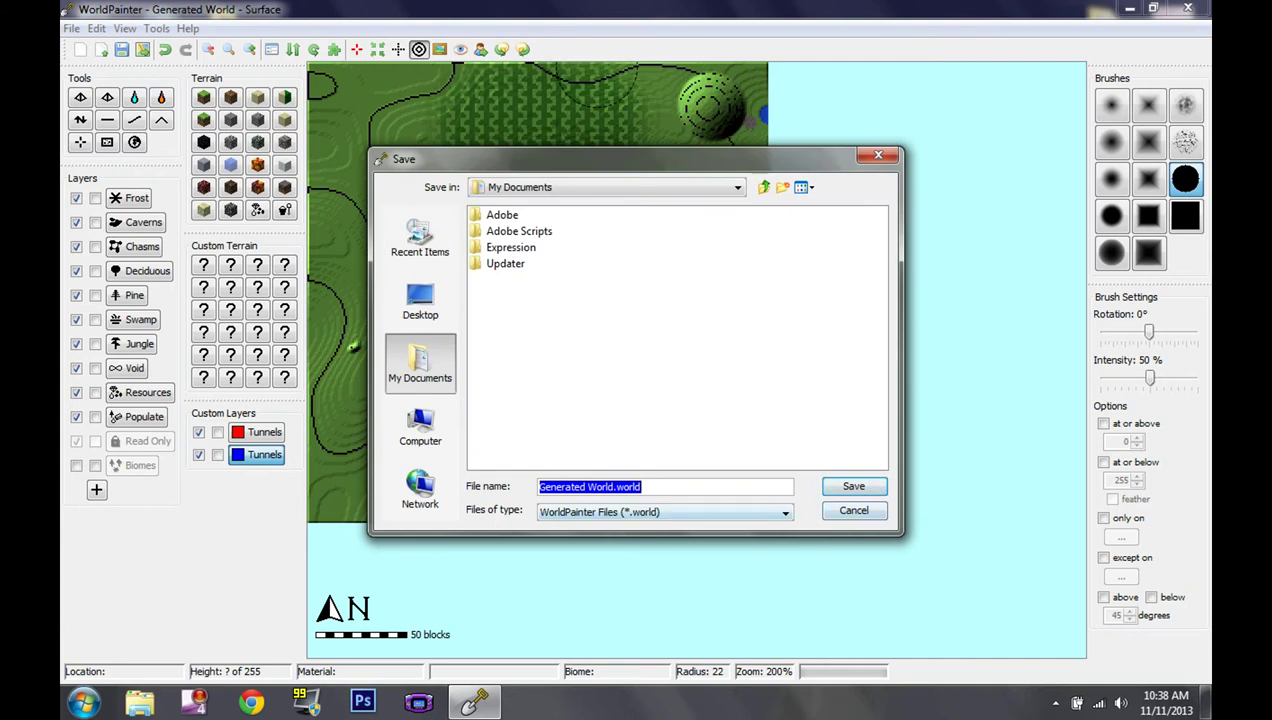
click(854, 511)
Start exporting the world as a new Minecraft map named "videoworld" and cancel the export.
click(72, 29)
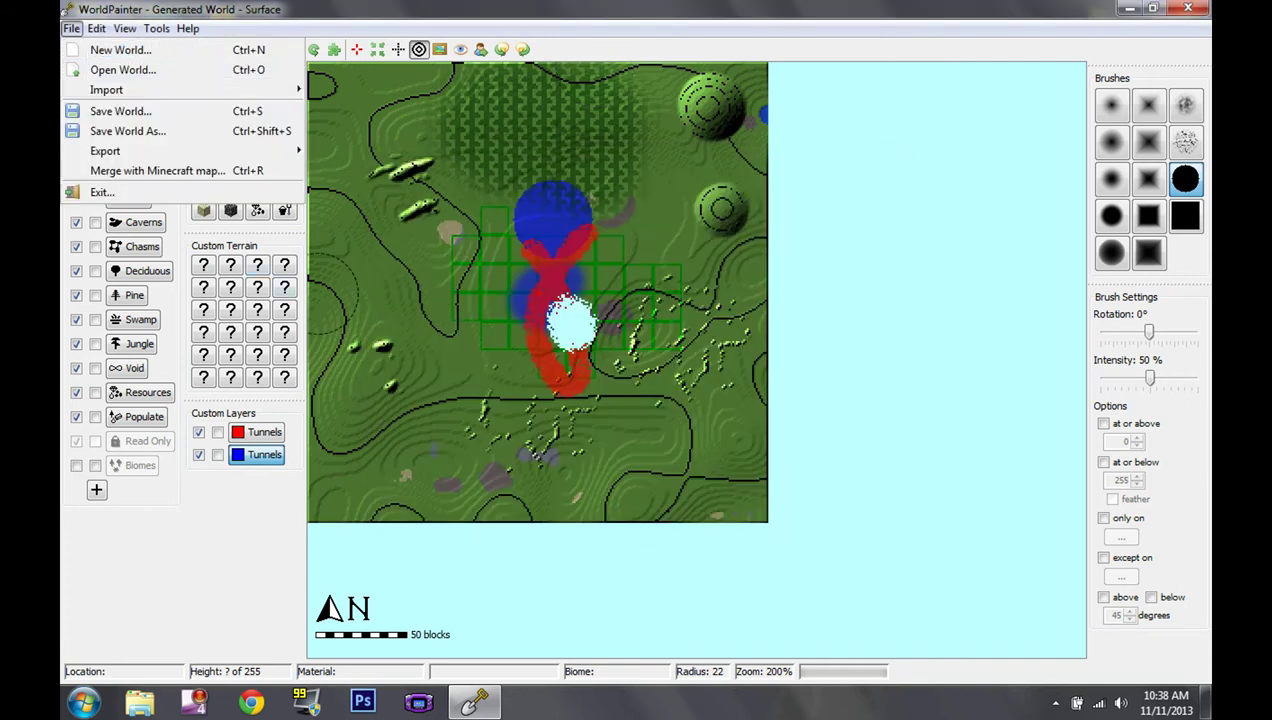
mouse_move(105, 150)
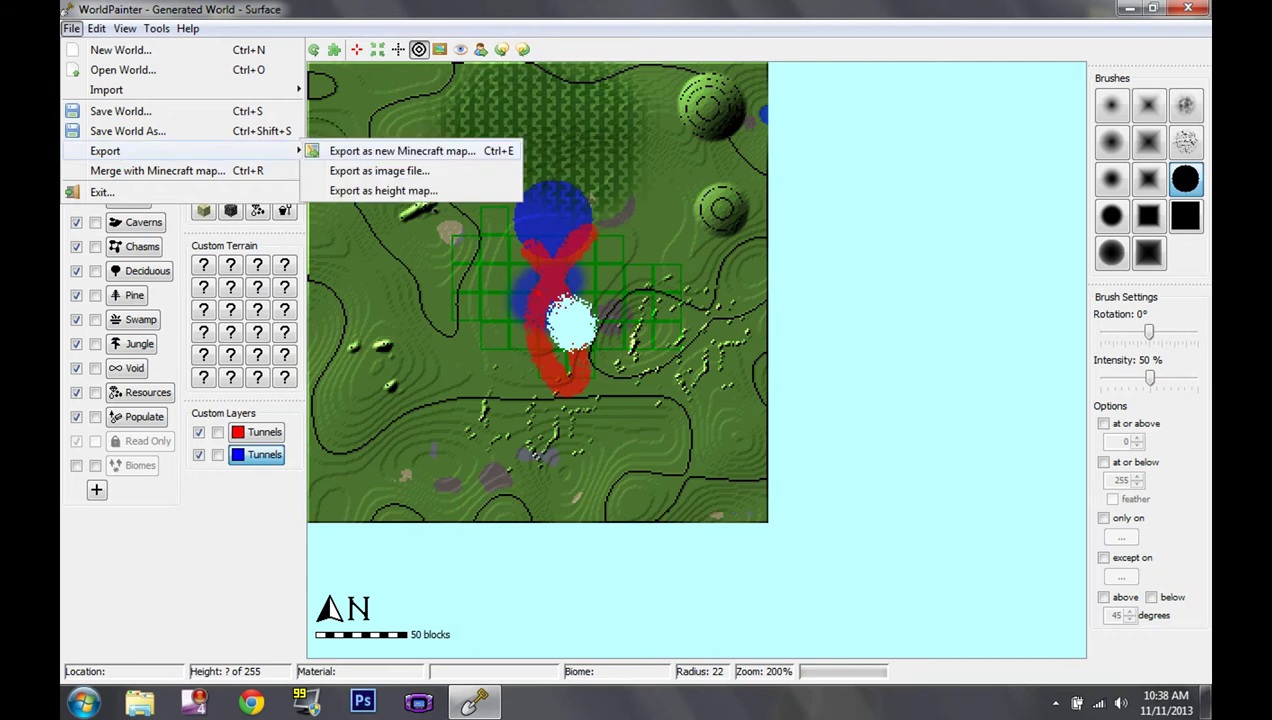
click(403, 151)
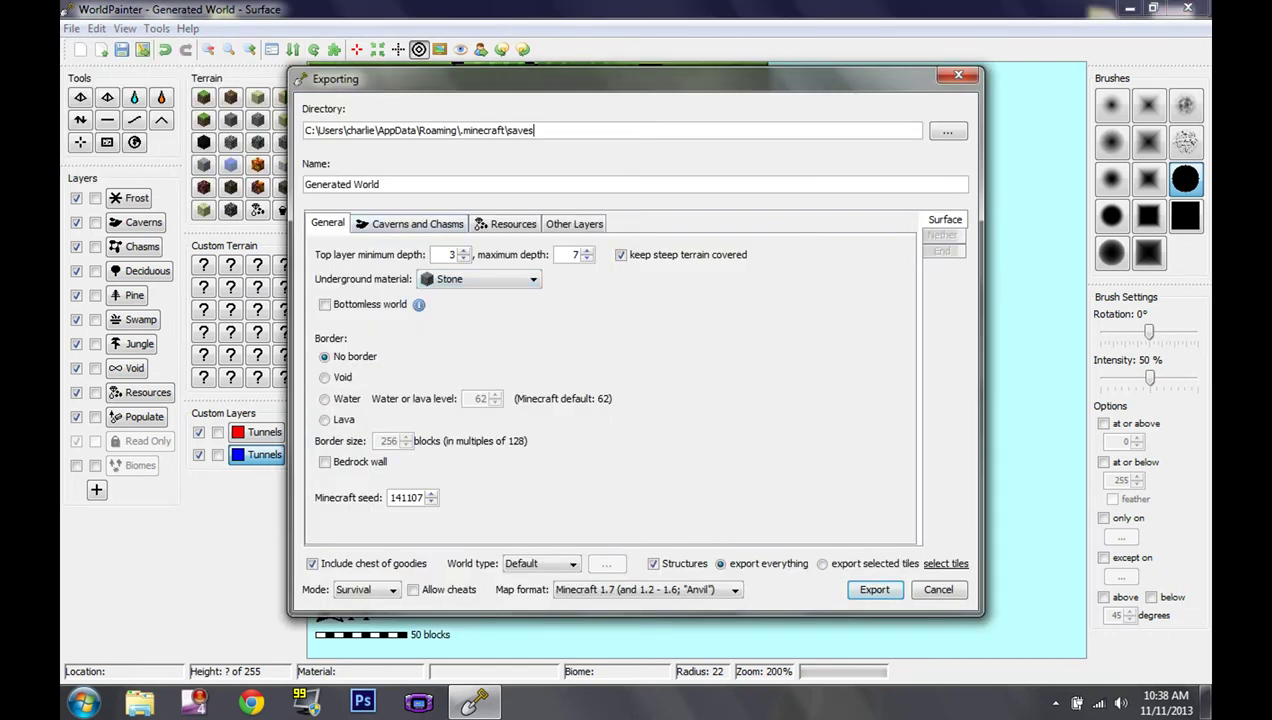
drag(383, 185, 303, 185)
key(BackSpace)
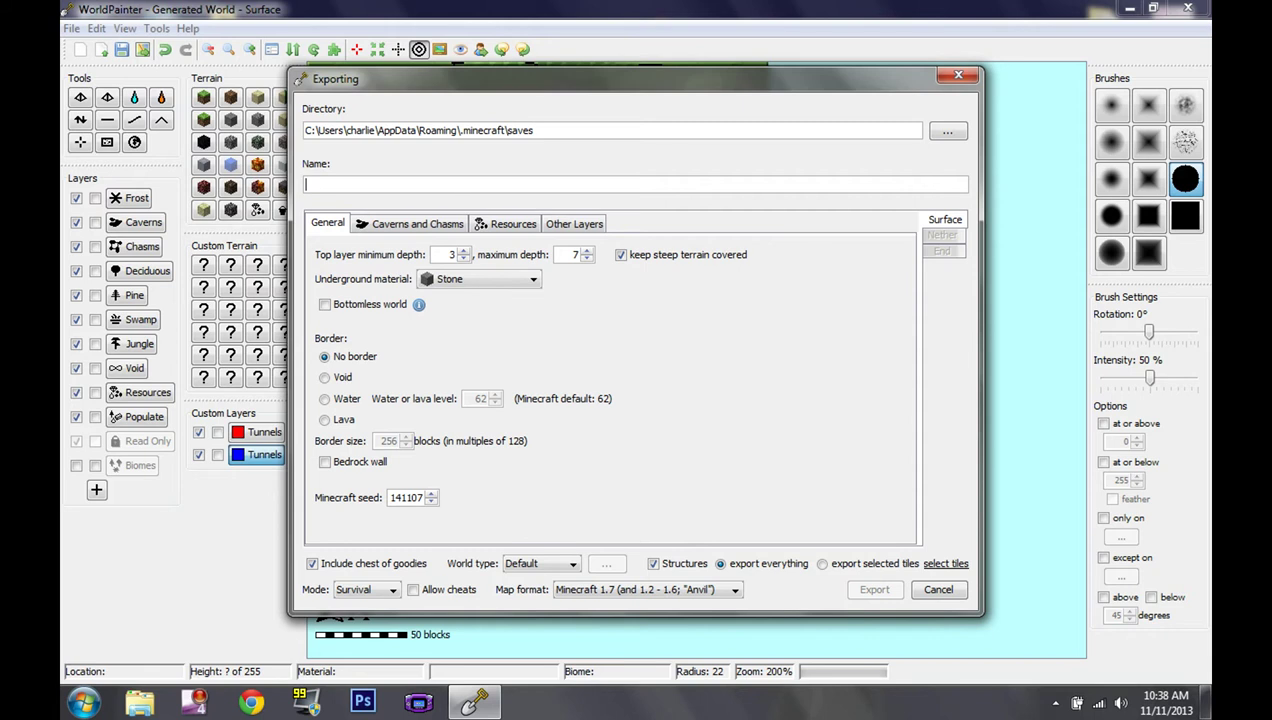
text(vide)
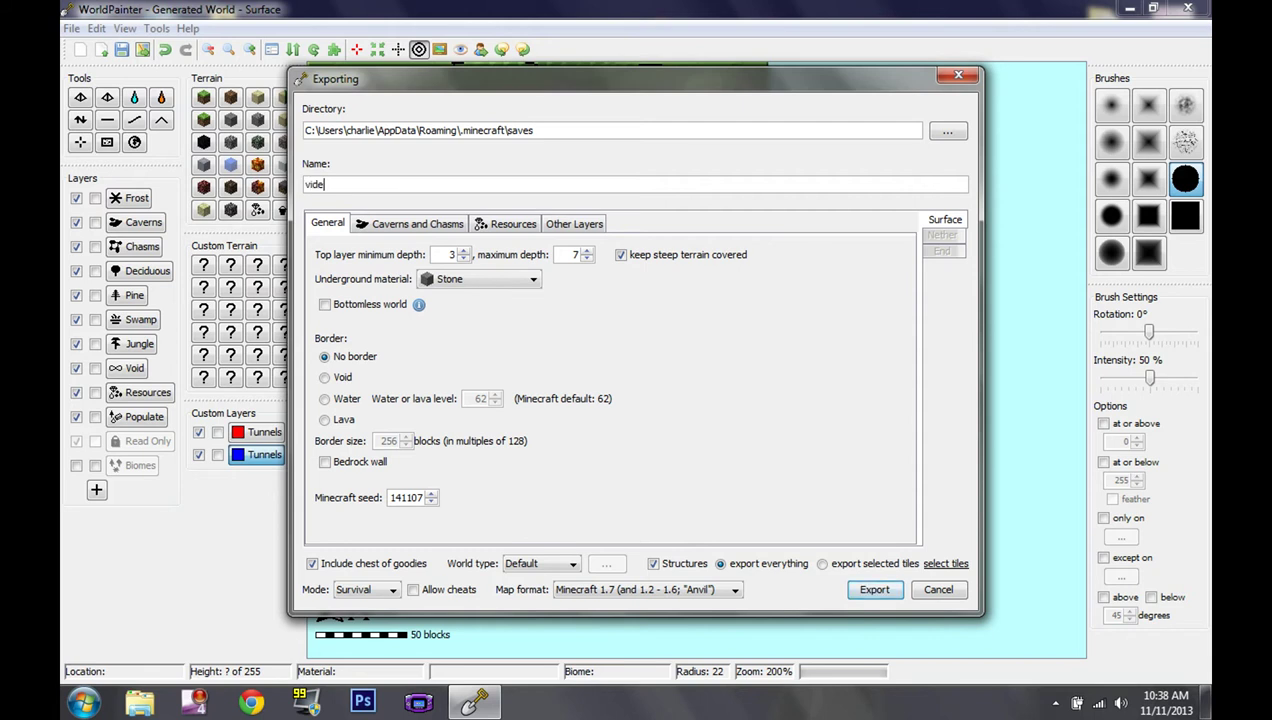
text(oworld)
key(Return)
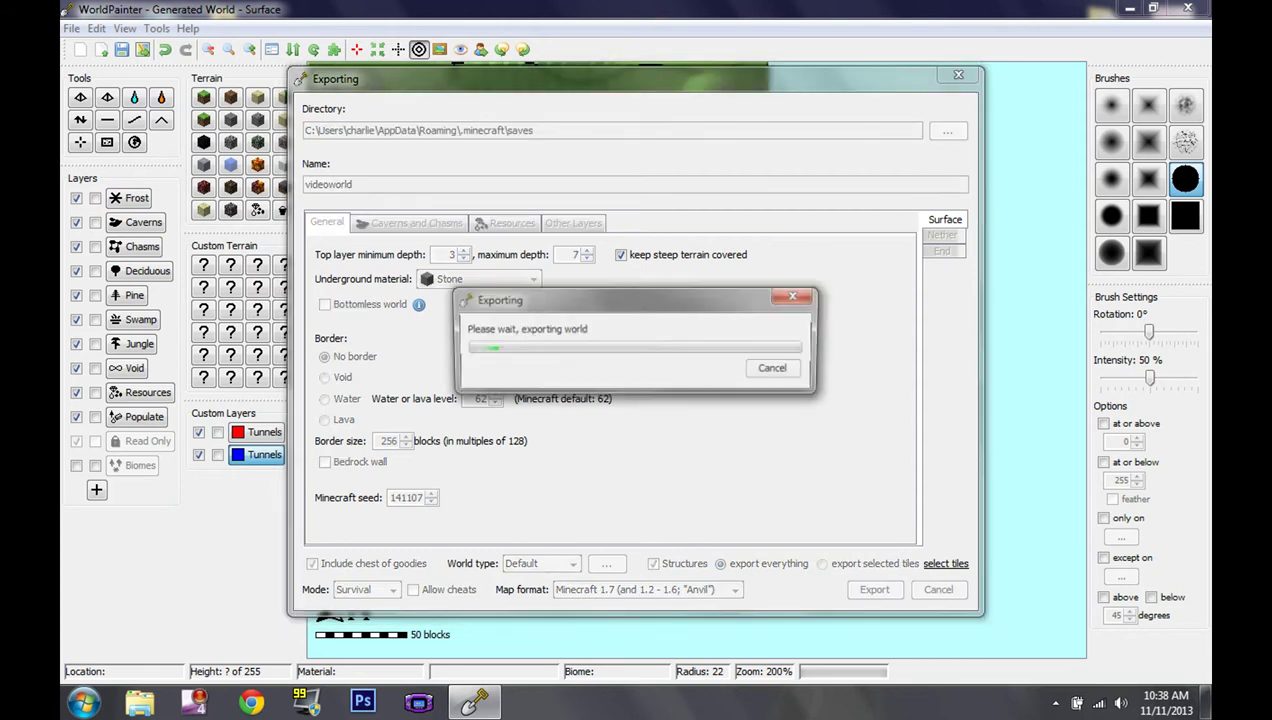
click(776, 369)
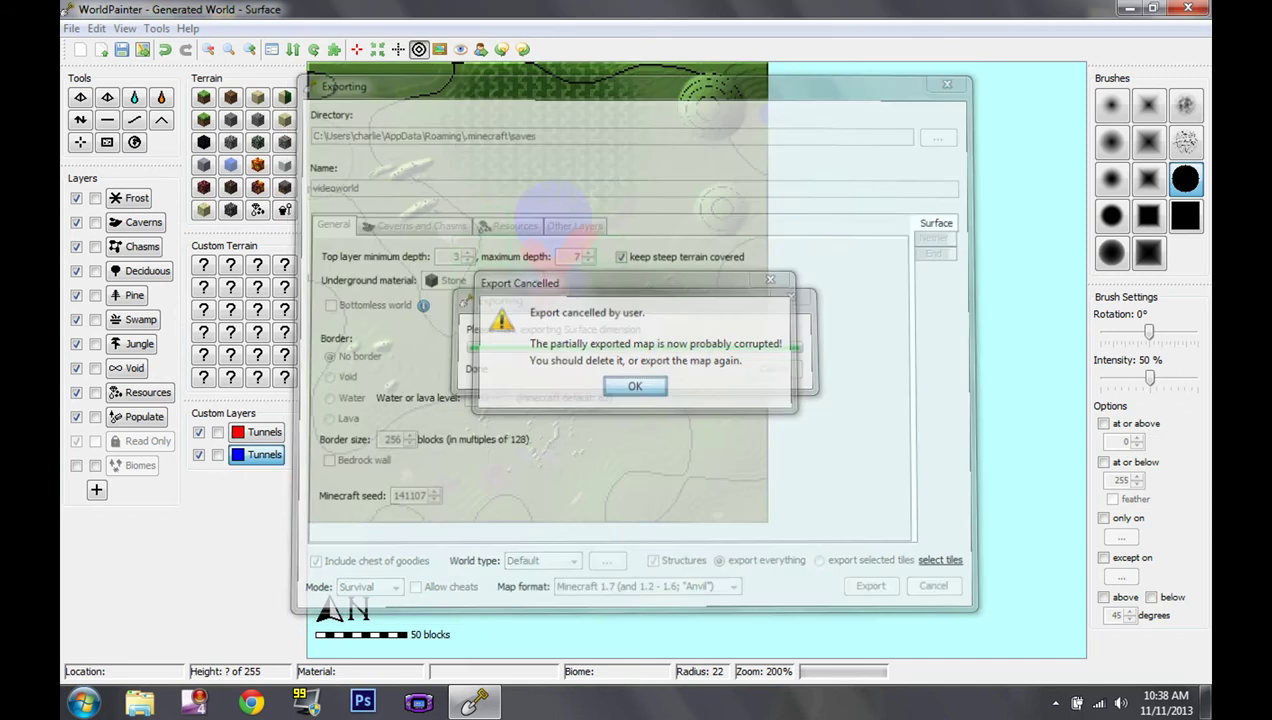
click(635, 386)
Set up a new Minecraft map export of the world and name it "video world".
click(96, 28)
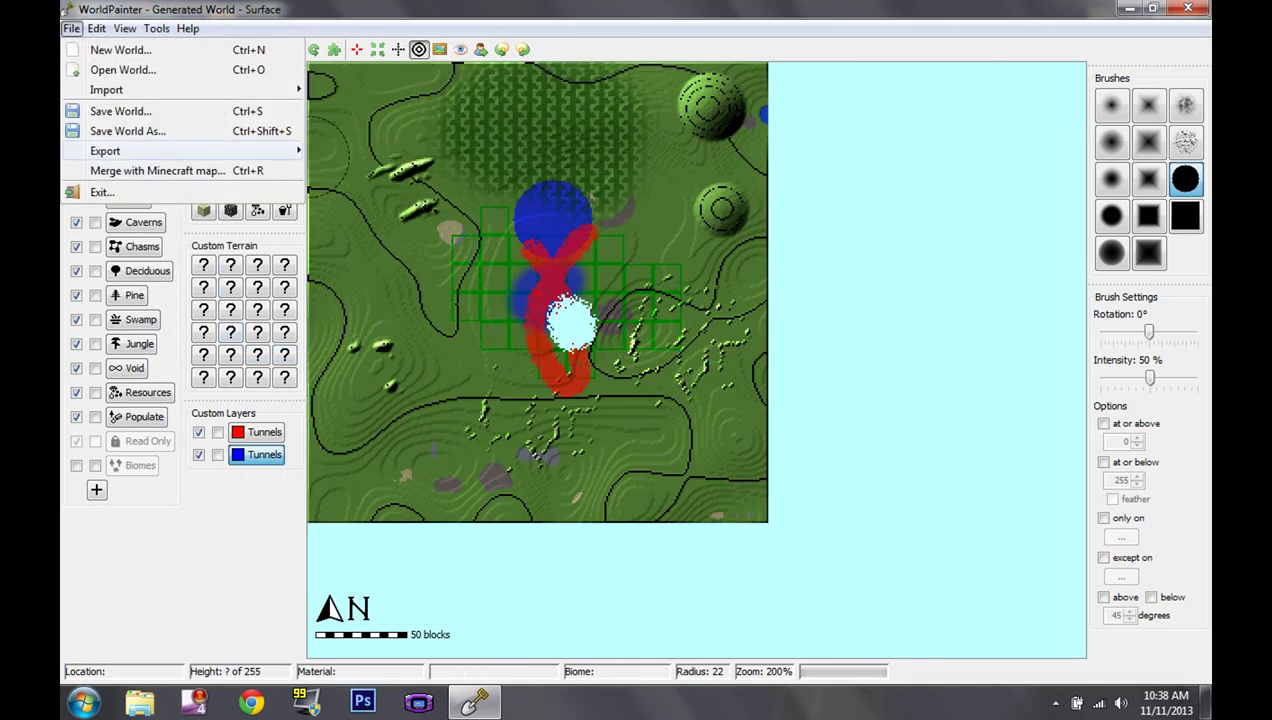
mouse_move(140, 150)
click(402, 150)
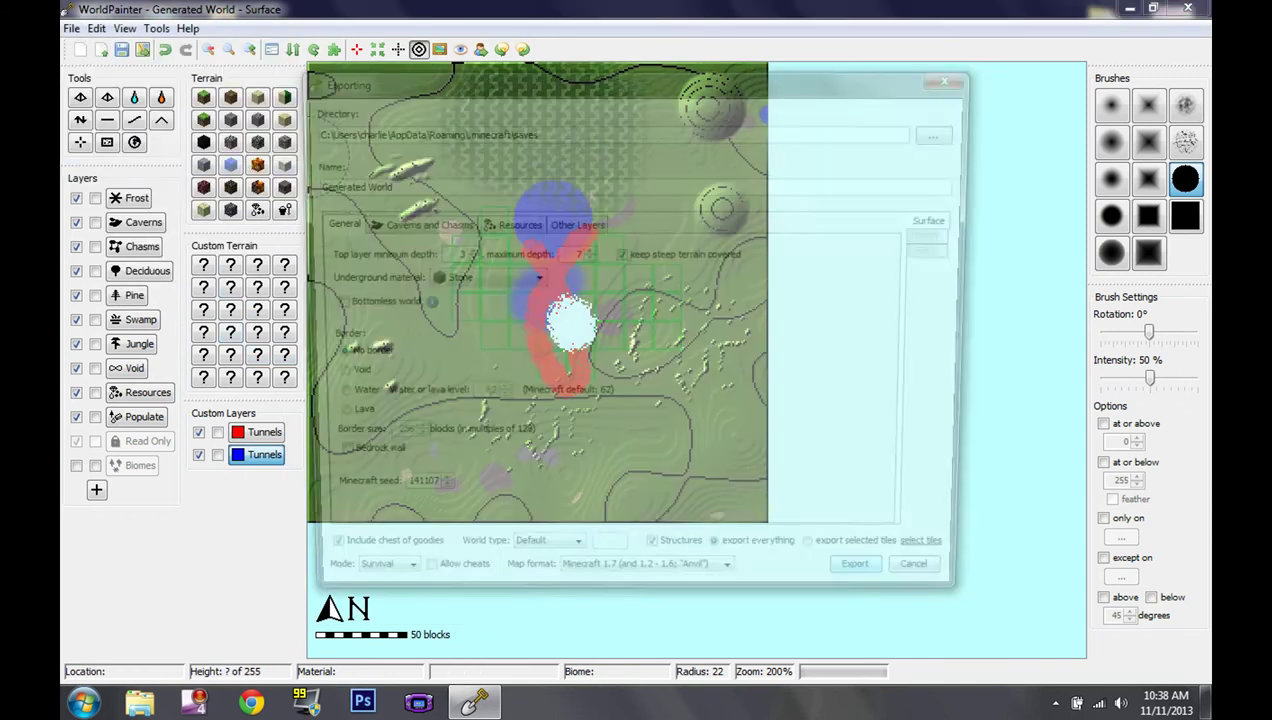
drag(380, 184, 304, 184)
key(BackSpace)
text(video wo)
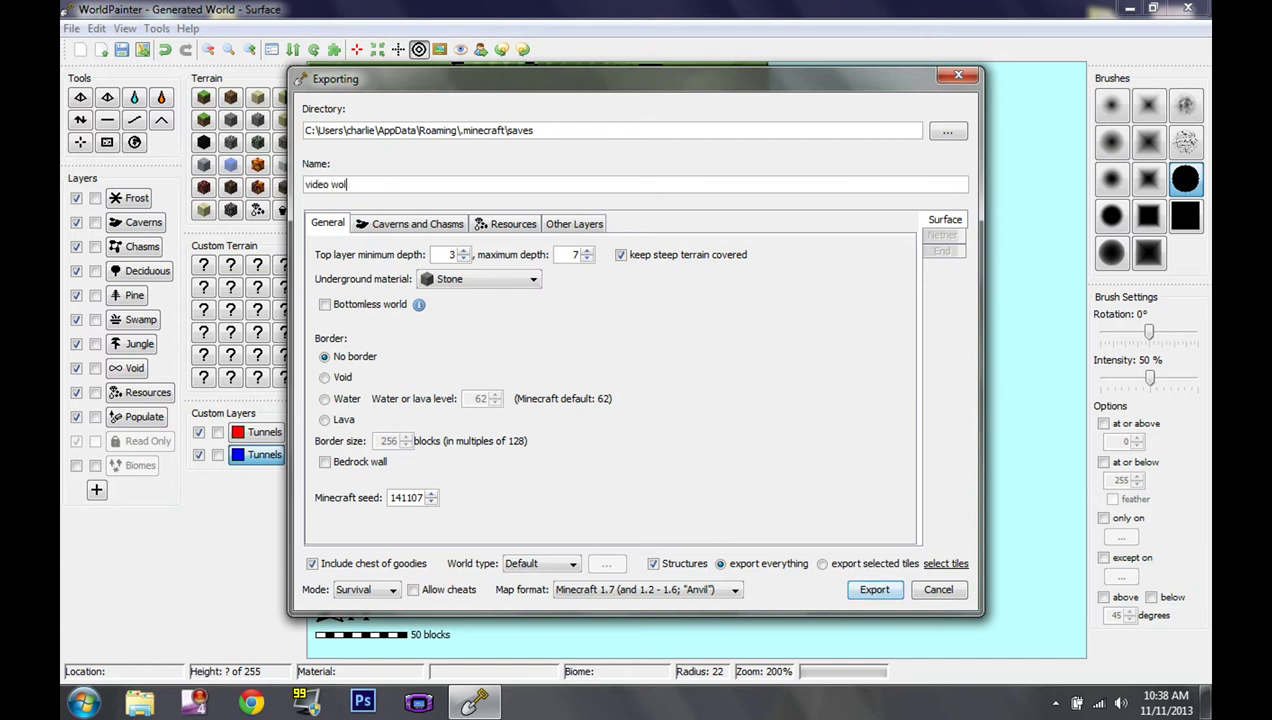
text(rld)
Review the export's Caverns and Chasms, Resources and Other Layers settings, and export the map.
click(417, 224)
click(327, 224)
click(507, 223)
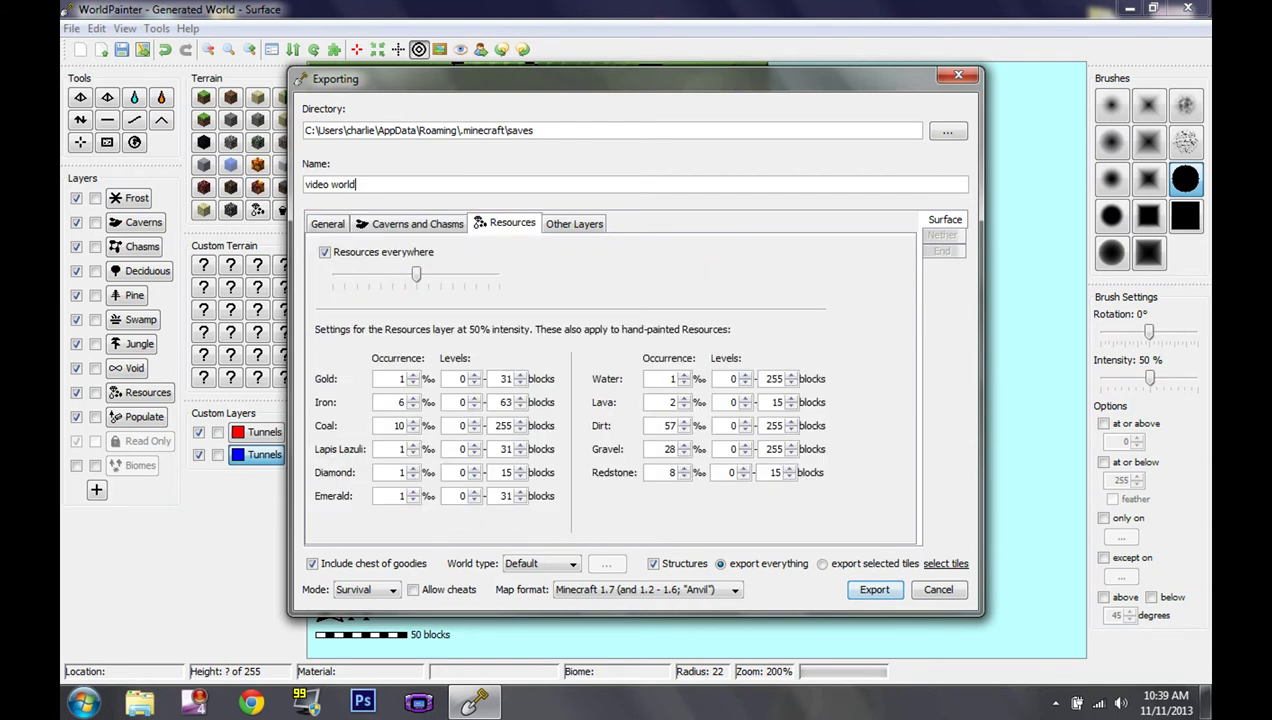
click(574, 223)
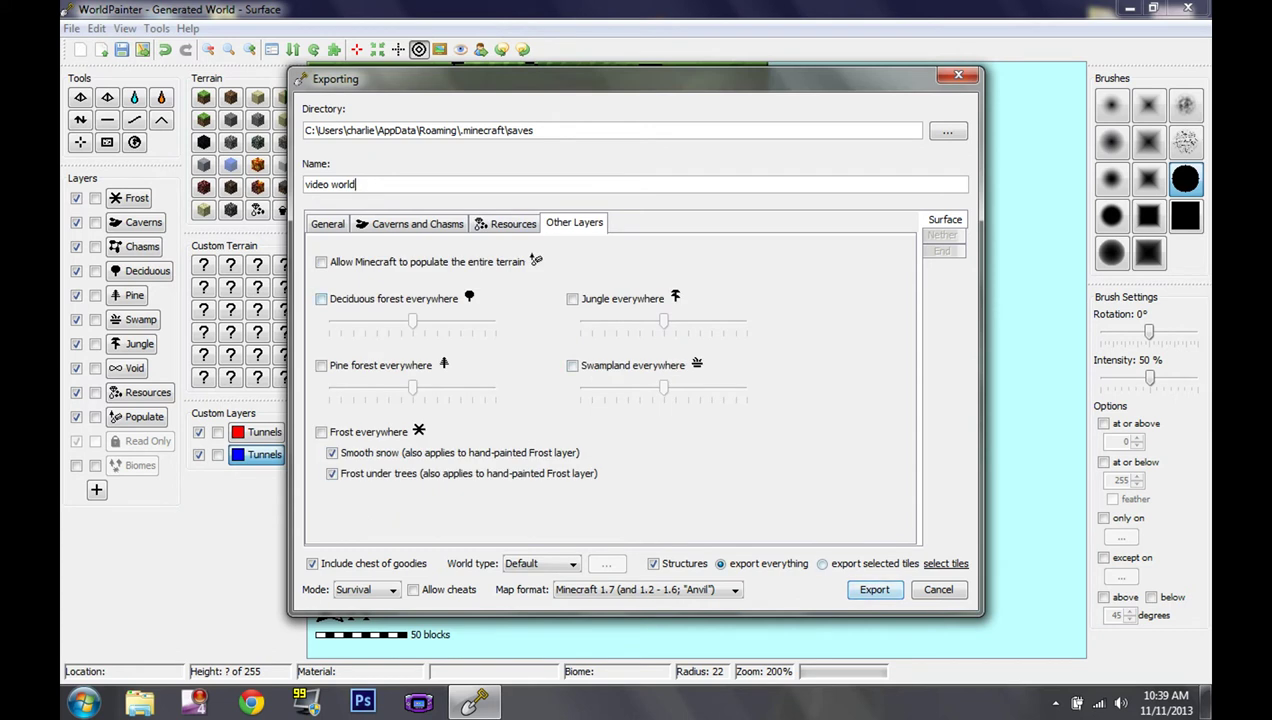
click(327, 223)
click(875, 590)
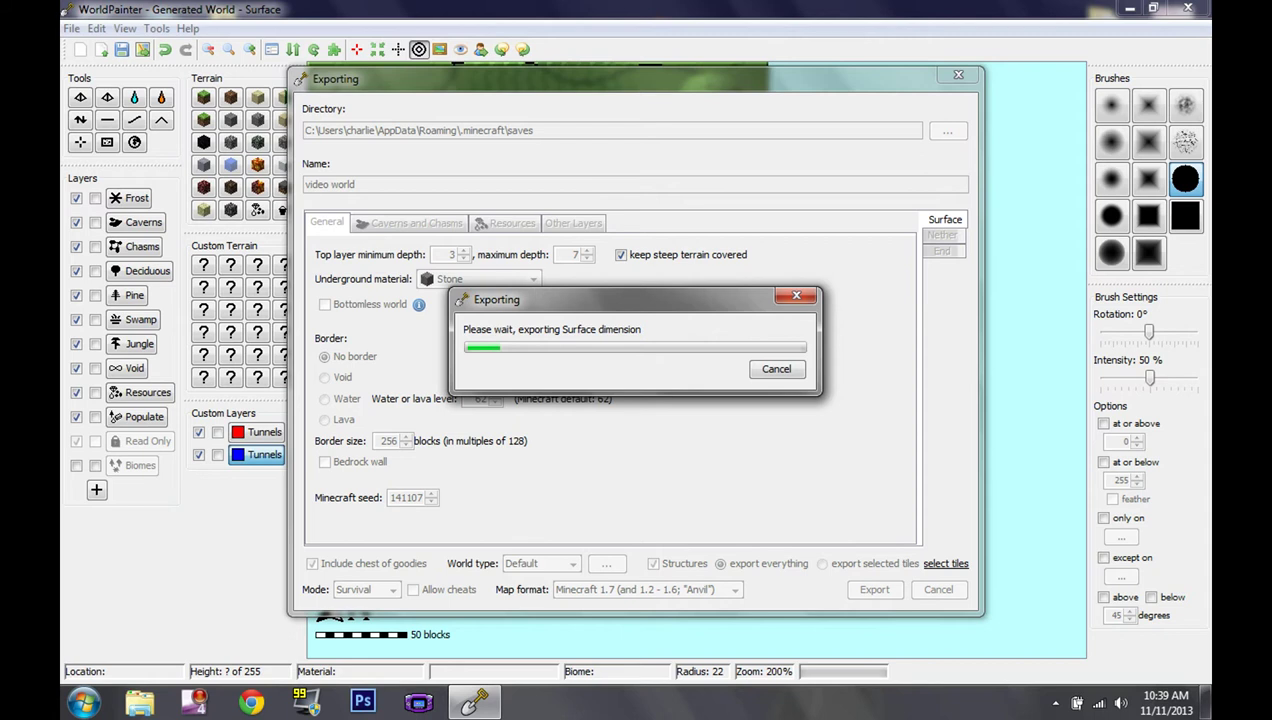
click(1055, 703)
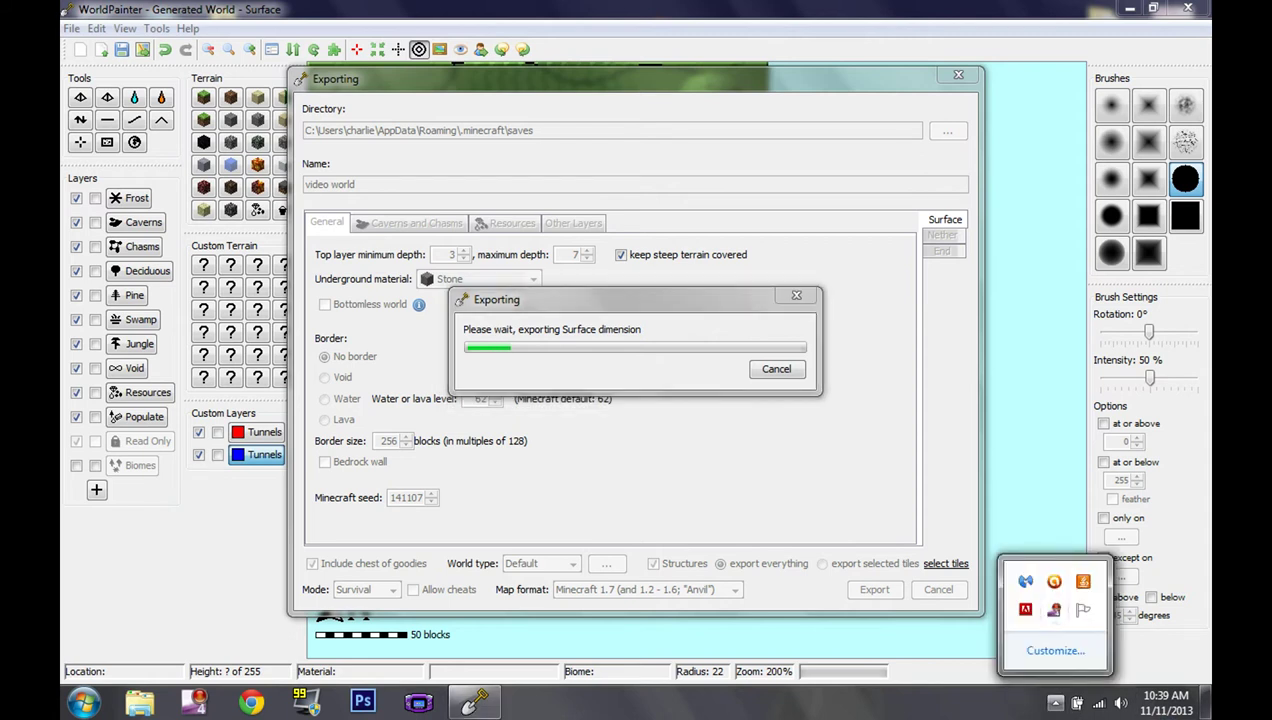
right_click(1054, 609)
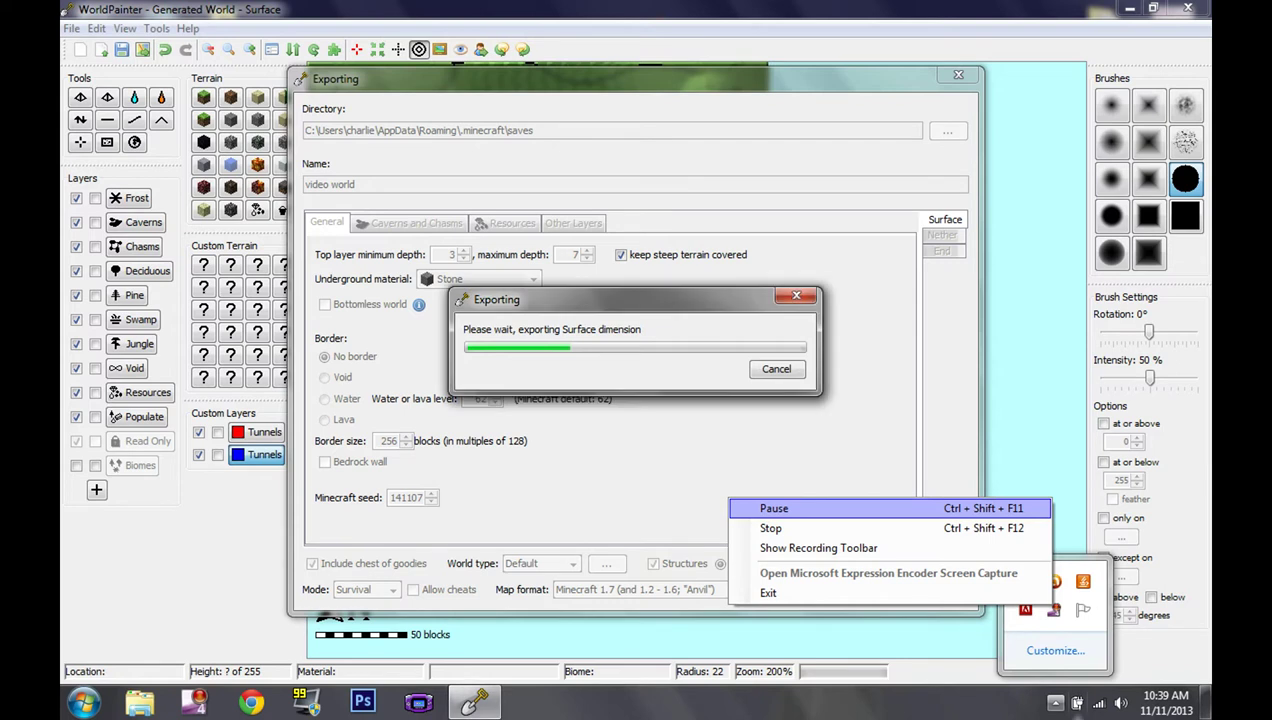
click(774, 508)
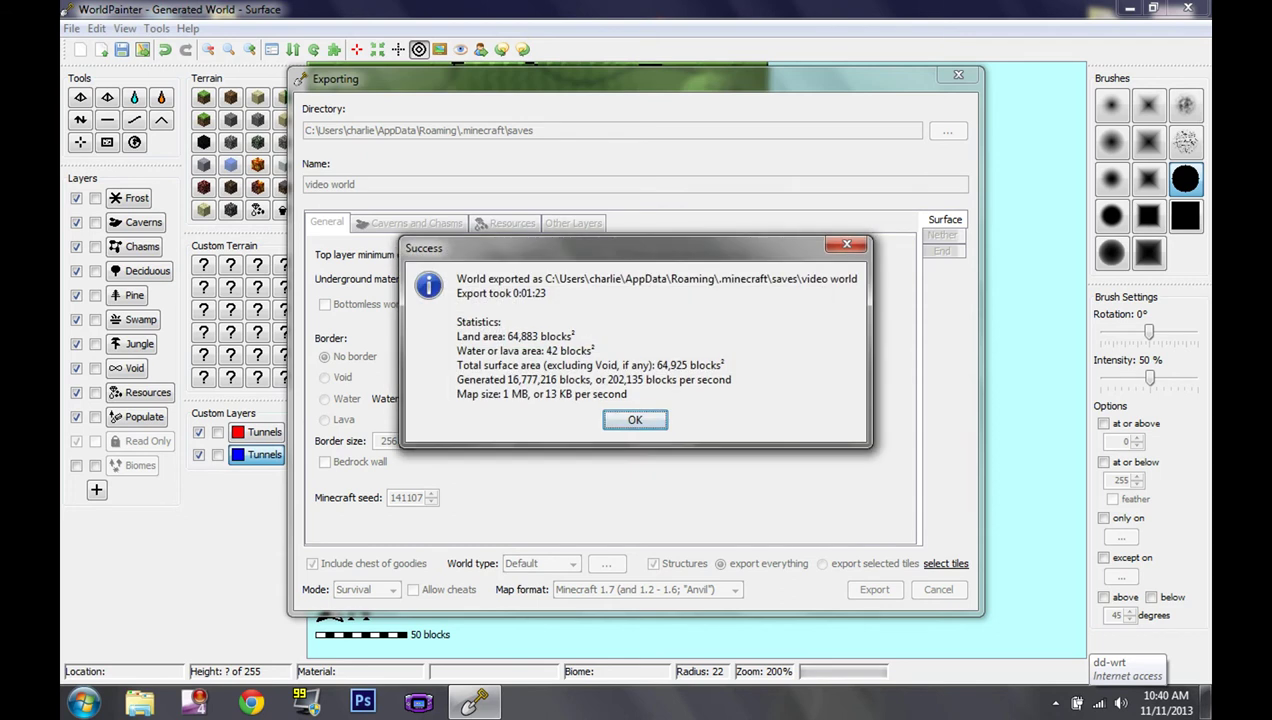
Dismiss the export summary and close WorldPainter without saving the world.
click(635, 420)
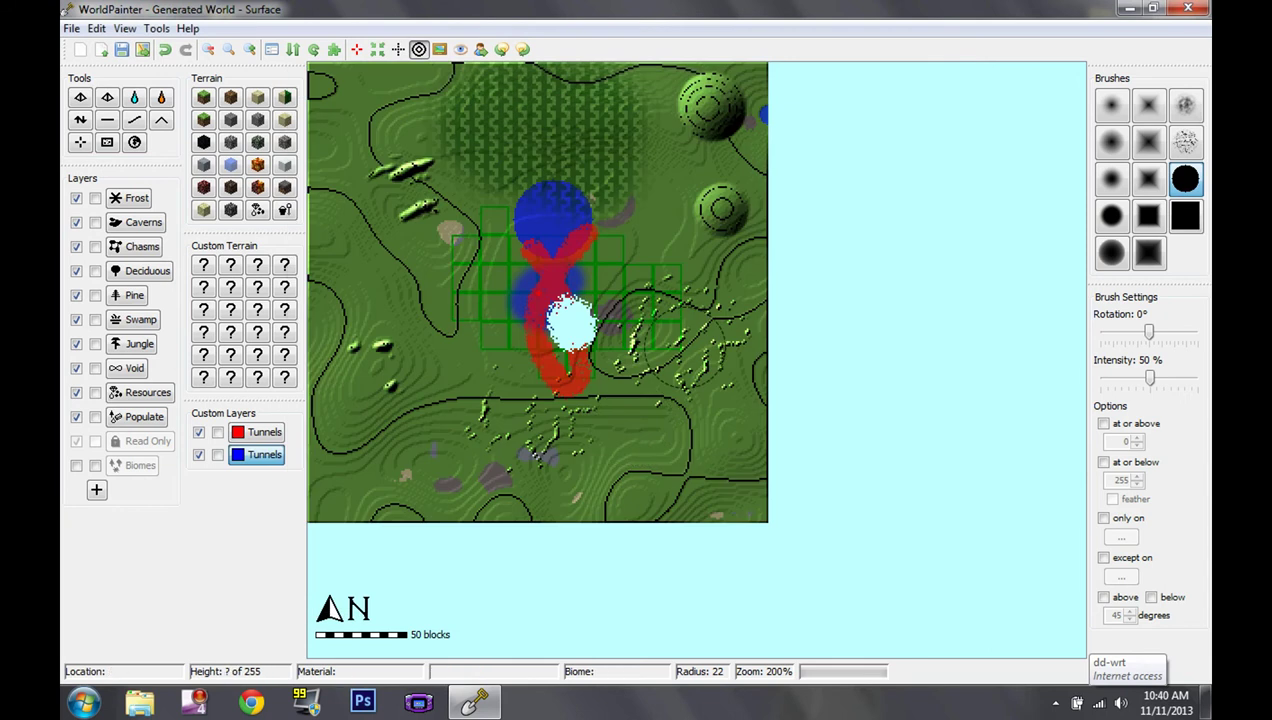
click(1188, 8)
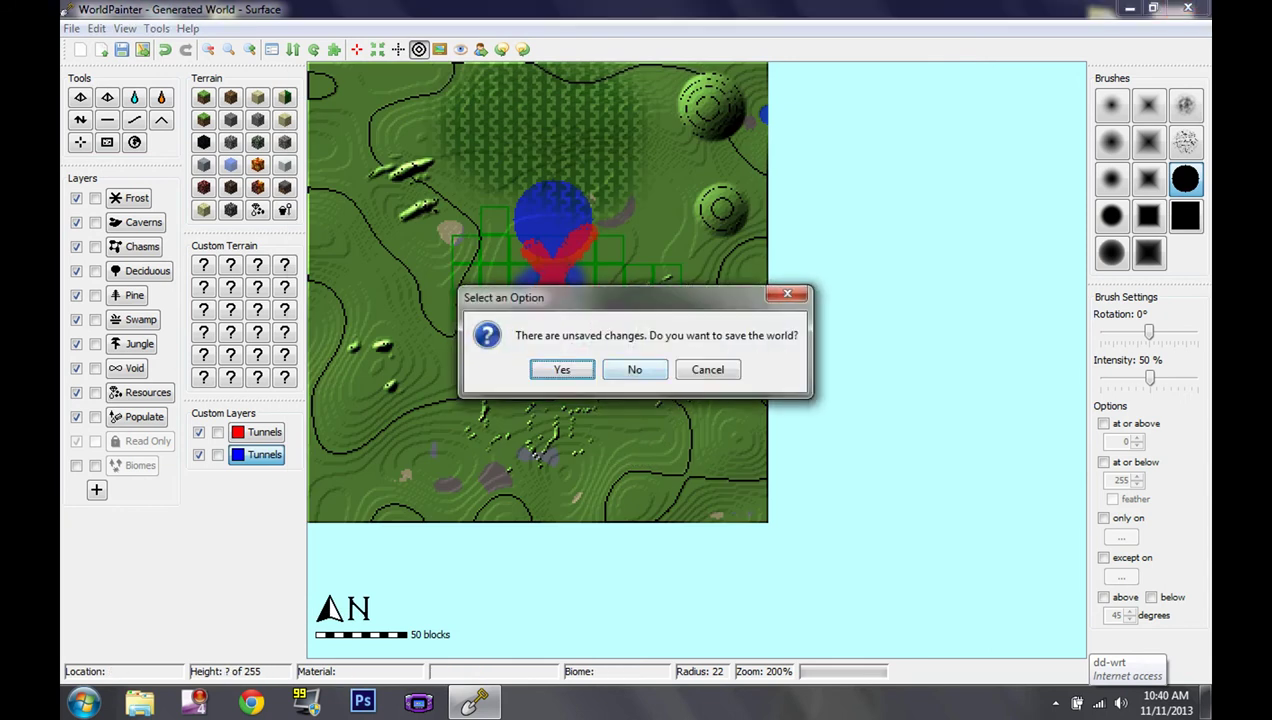
key(Tab)
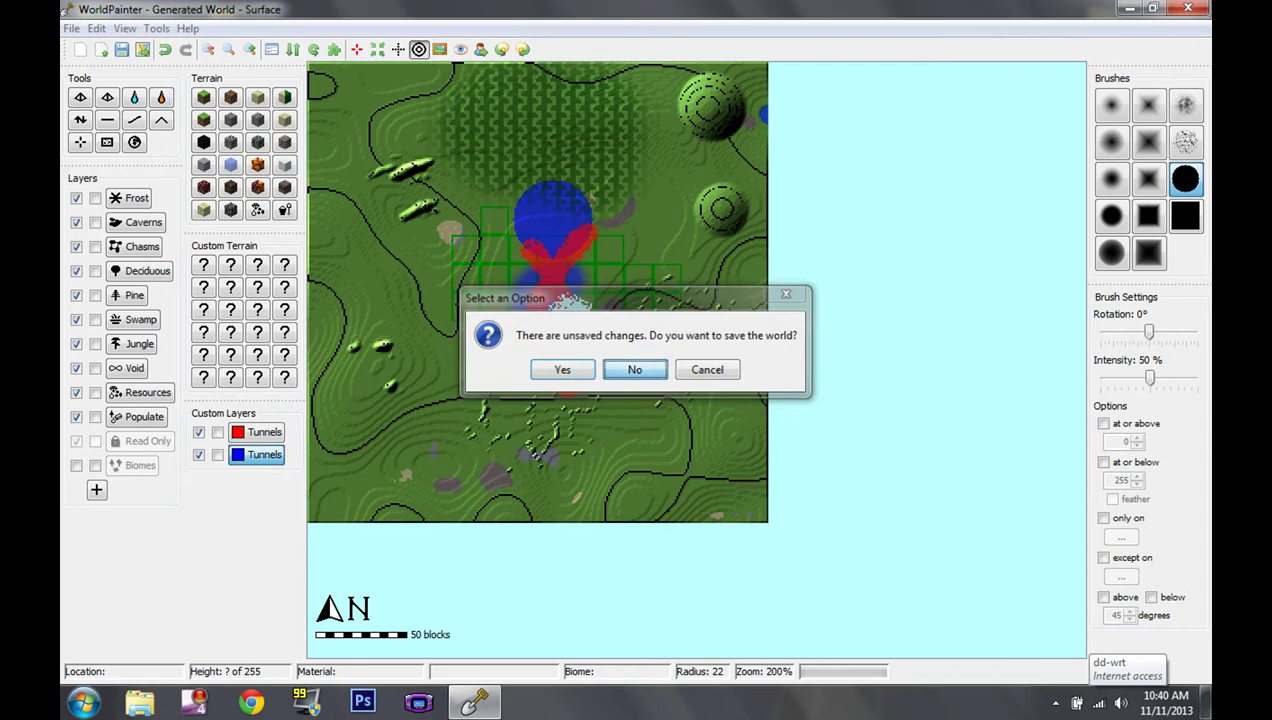
key(Return)
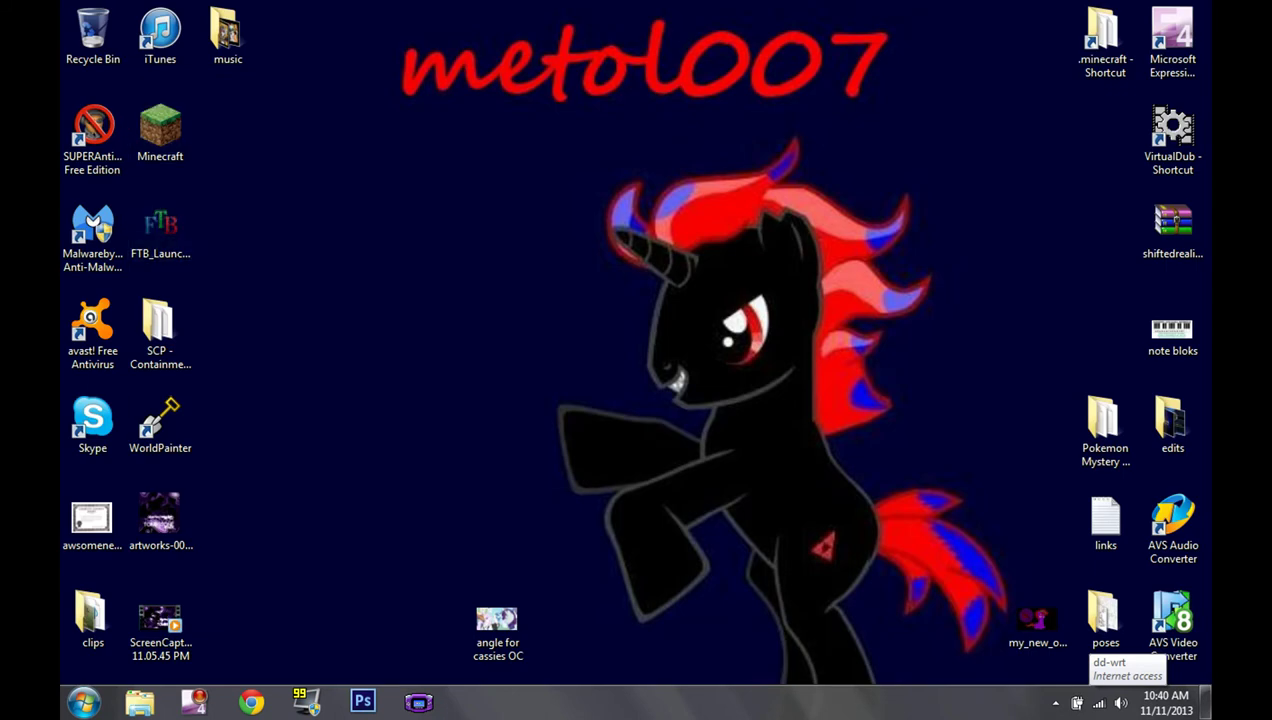
Check the exported worlds in the saves folder of .minecraft from the desktop shortcut, and close the folder window.
click(1105, 62)
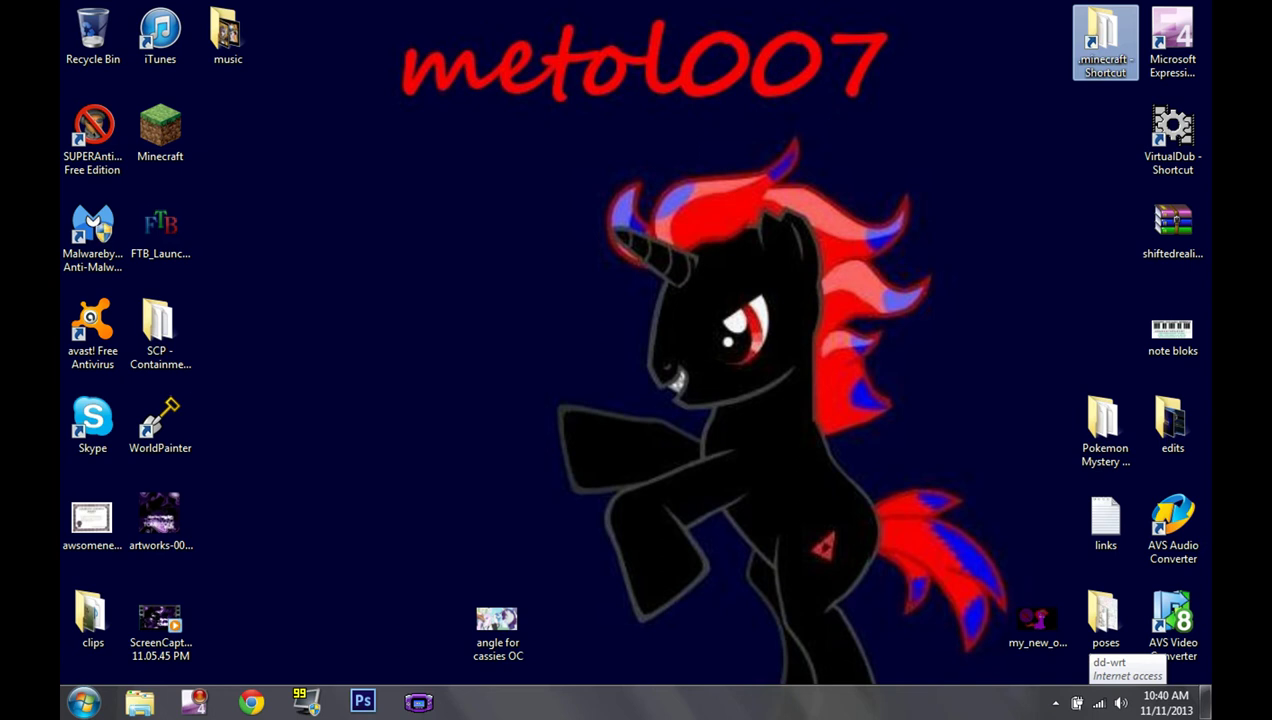
click(1105, 62)
double_click(1103, 32)
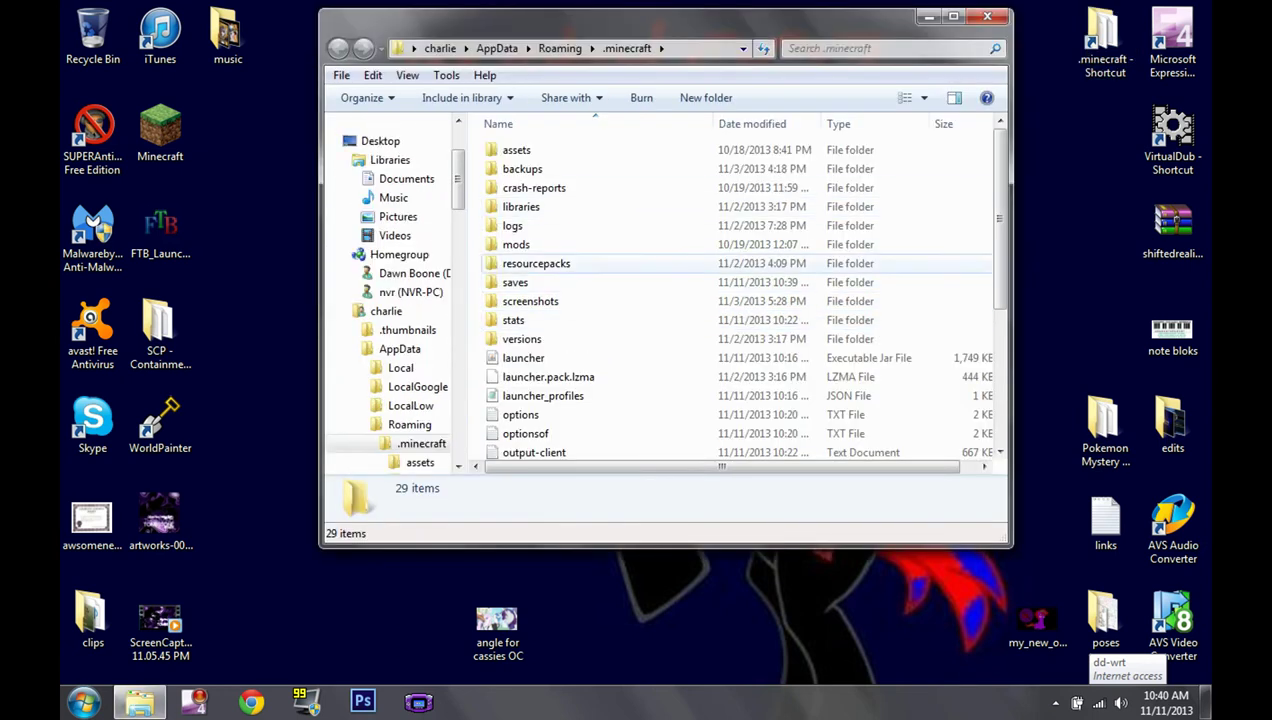
click(515, 283)
key(Return)
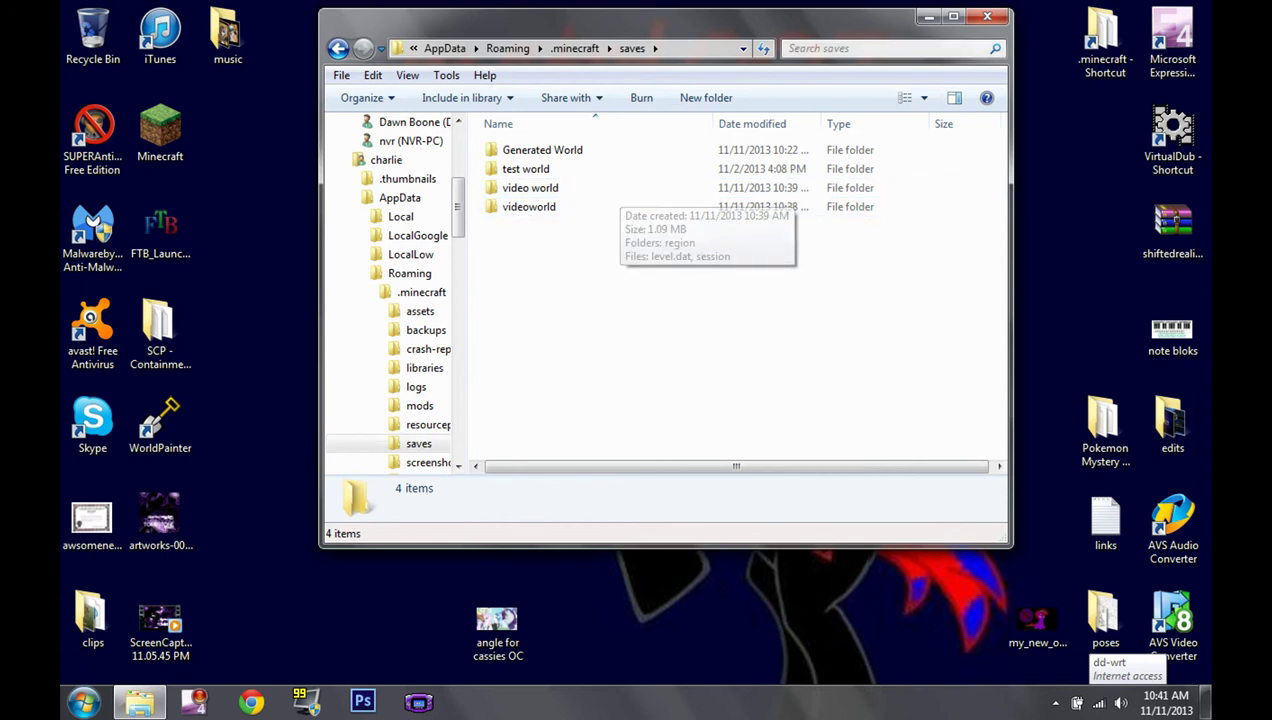
click(987, 16)
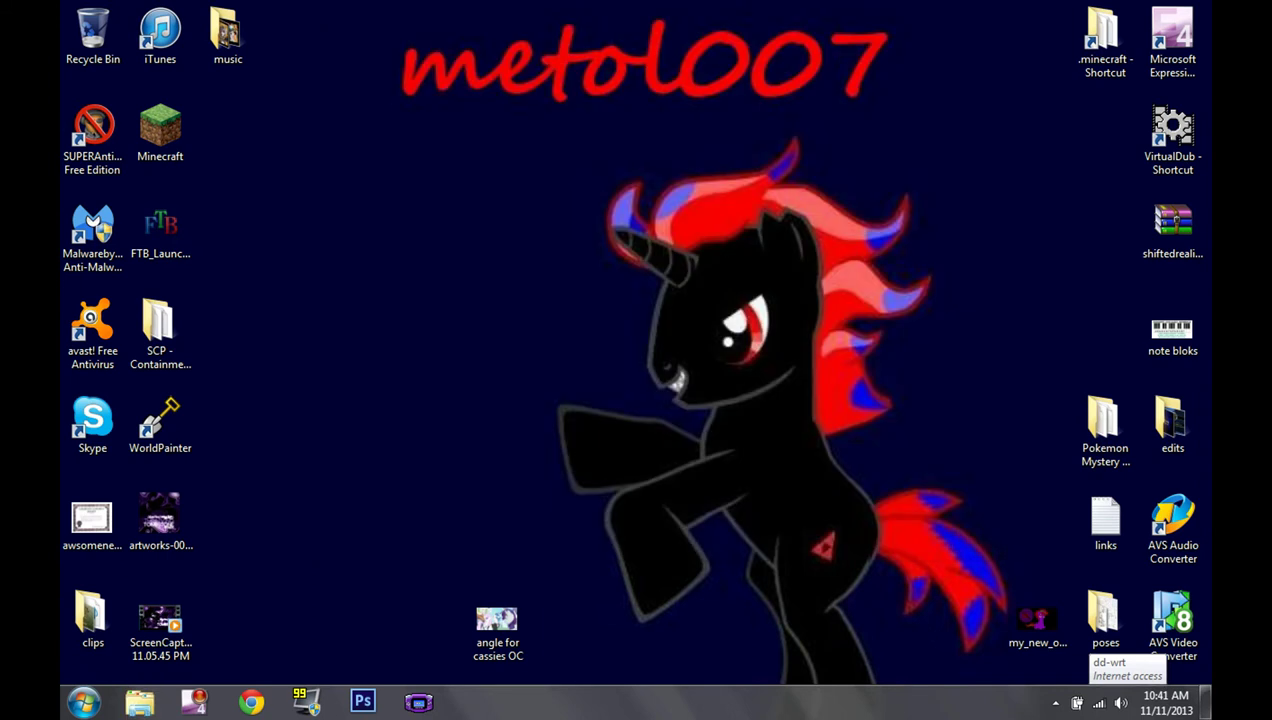
click(1055, 703)
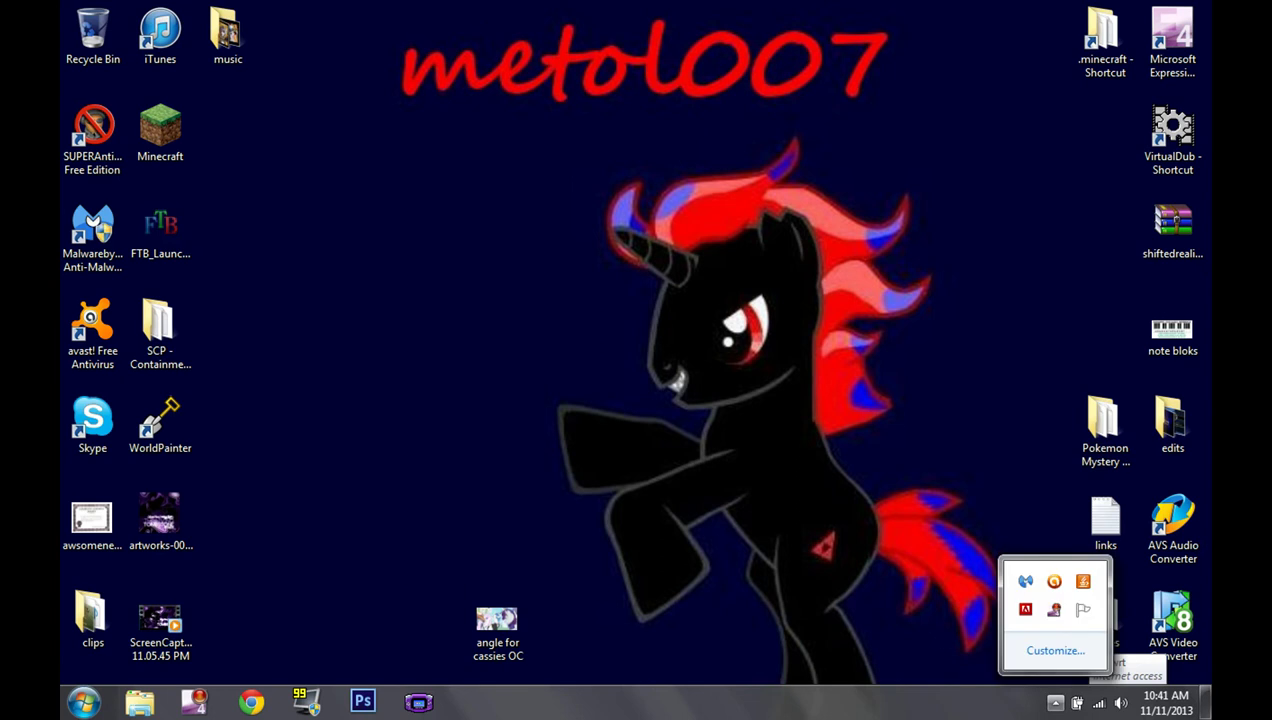
click(1054, 610)
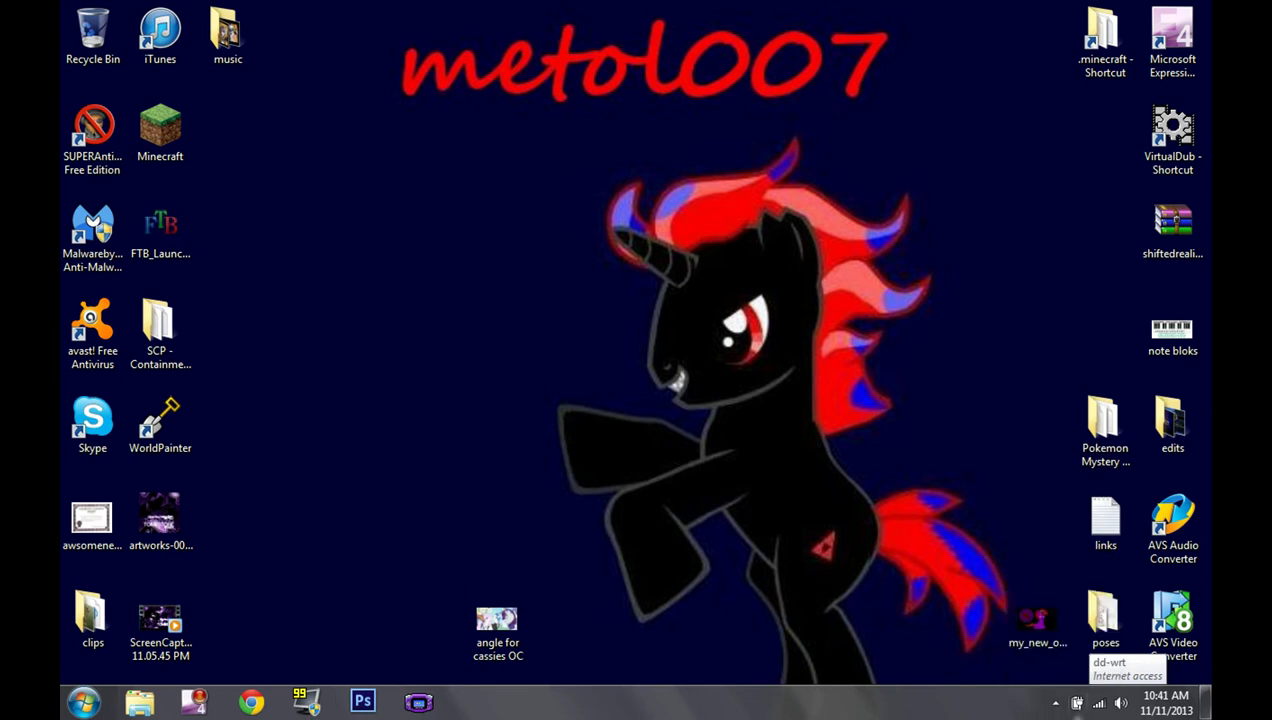
click(1055, 703)
right_click(1054, 610)
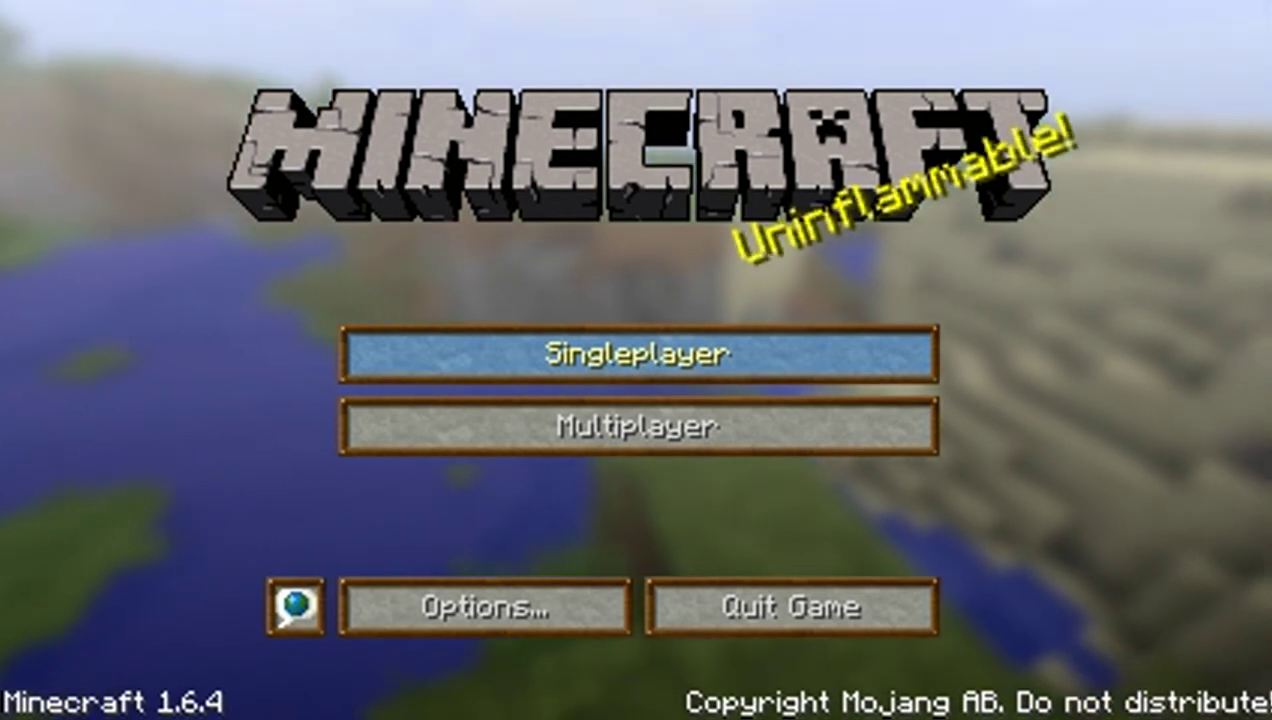
Load the "videoworld" save in Minecraft's single-player mode and quit back to the title screen.
click(638, 353)
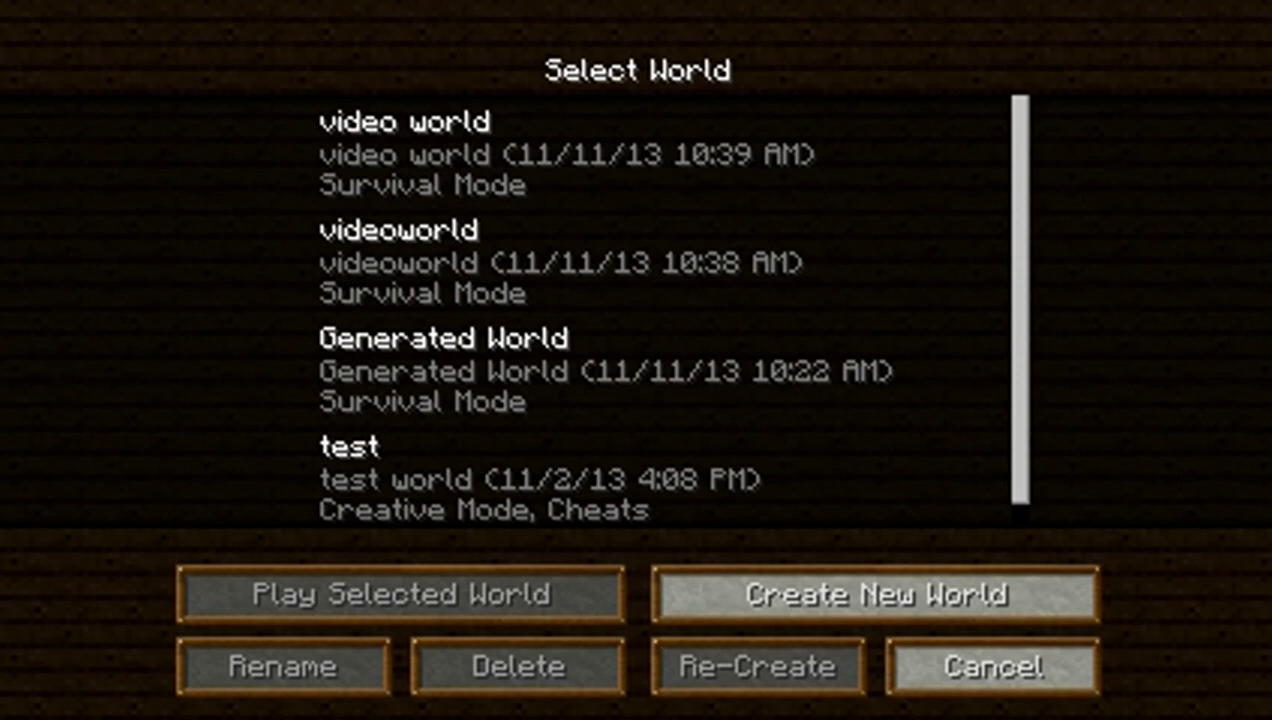
double_click(600, 154)
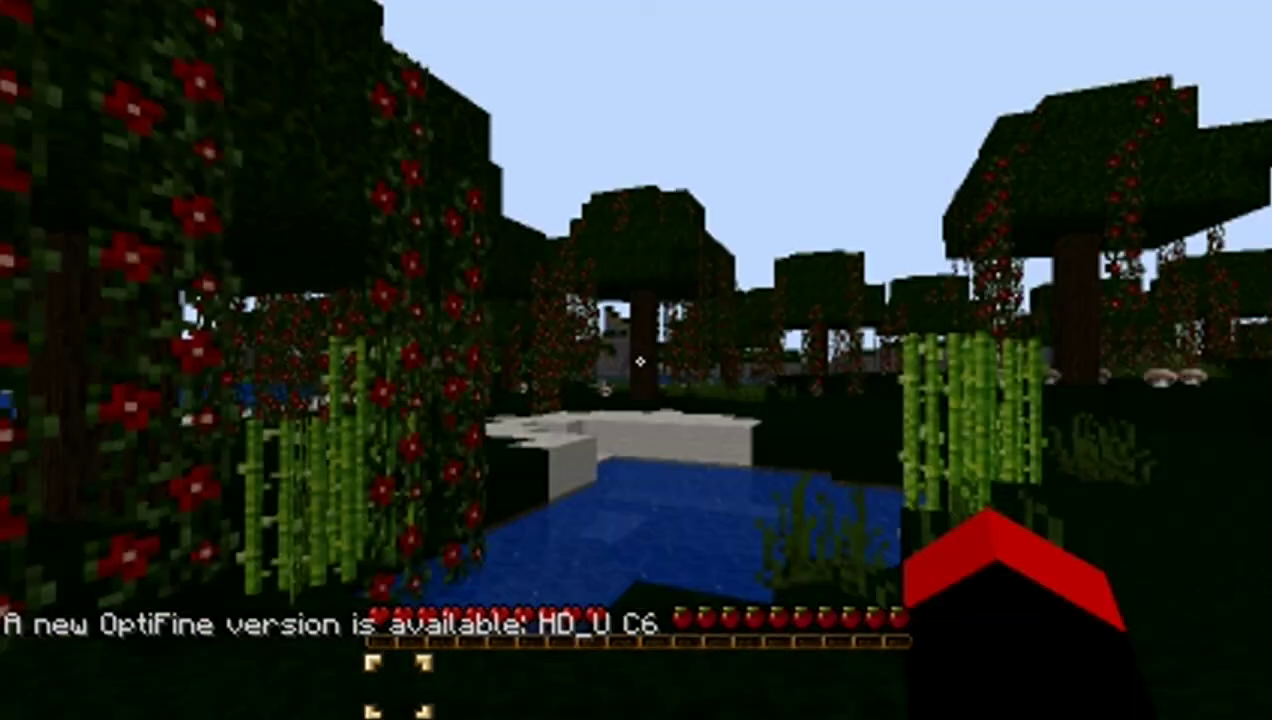
key(Escape)
click(636, 522)
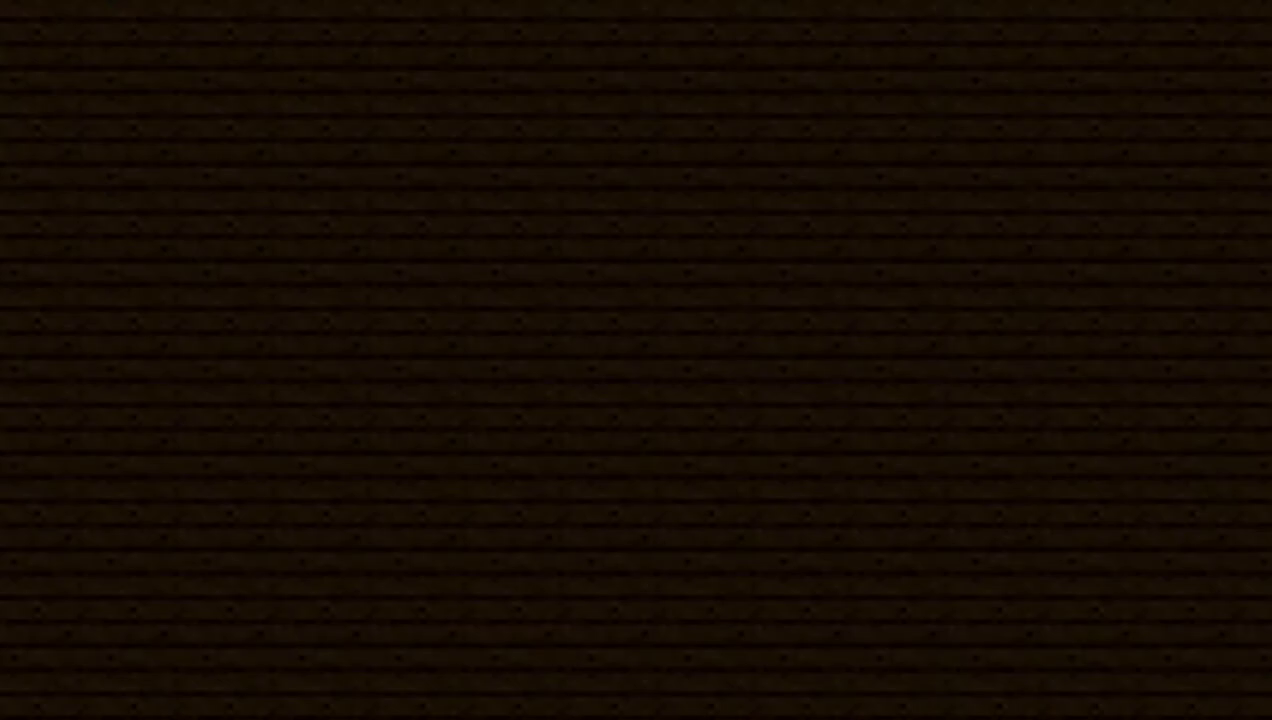
Load the exported "video world" save in single-player mode.
click(636, 354)
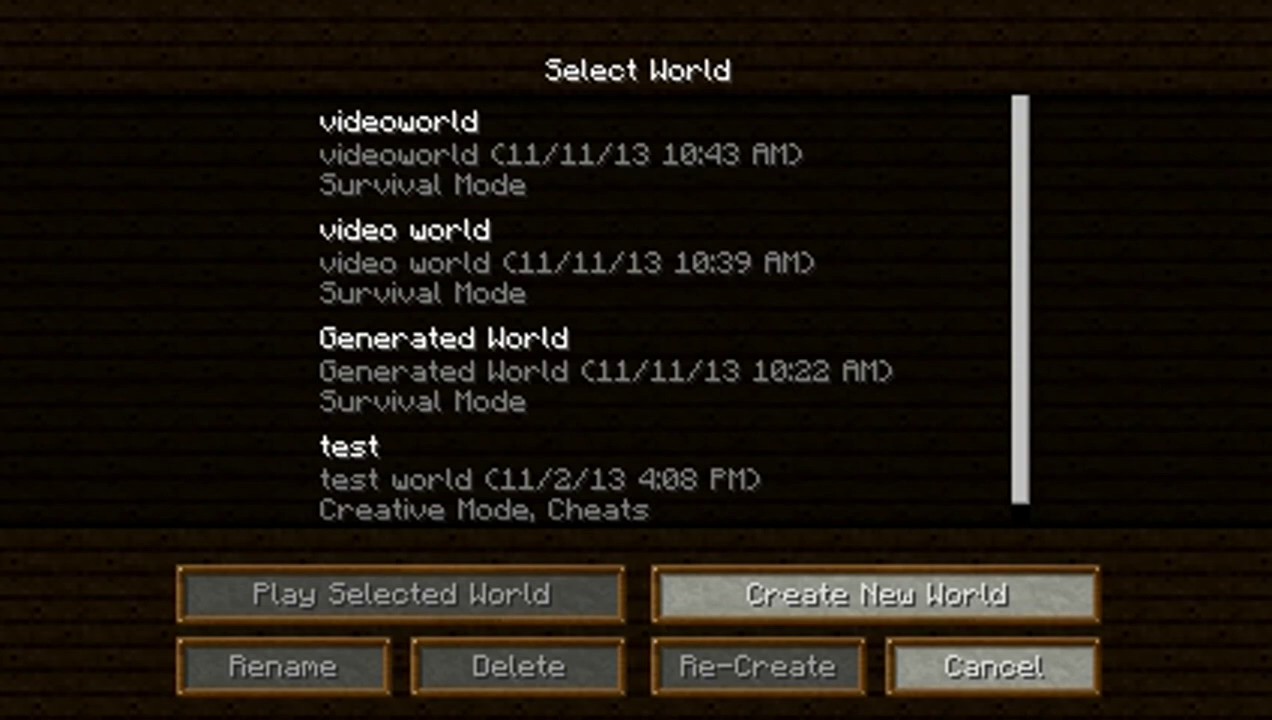
double_click(634, 262)
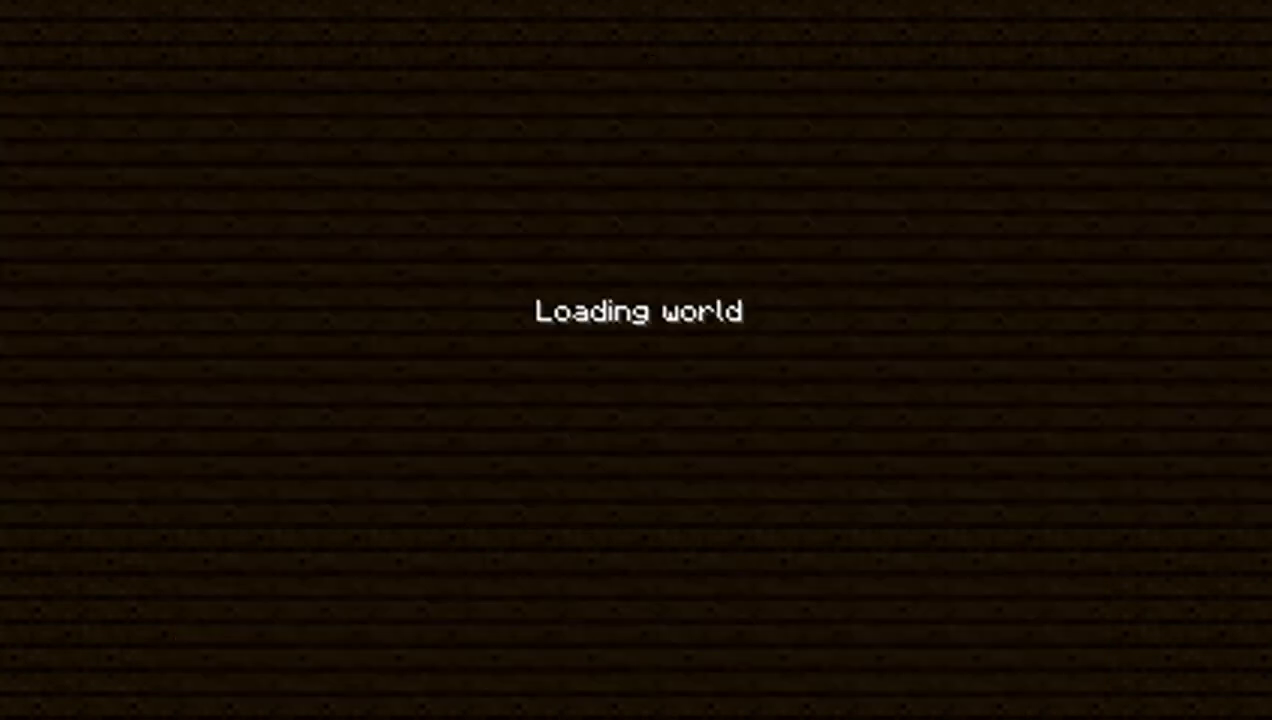